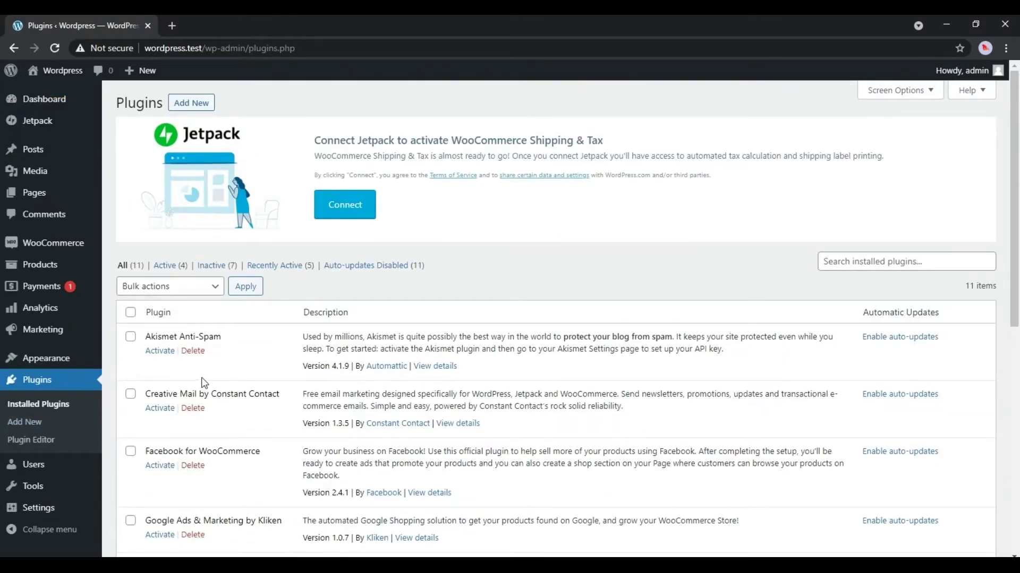
# Search the plugin directory for "easy woocommerce discounts" to add a new plugin.
pyautogui.scroll(-8, 207, 381)
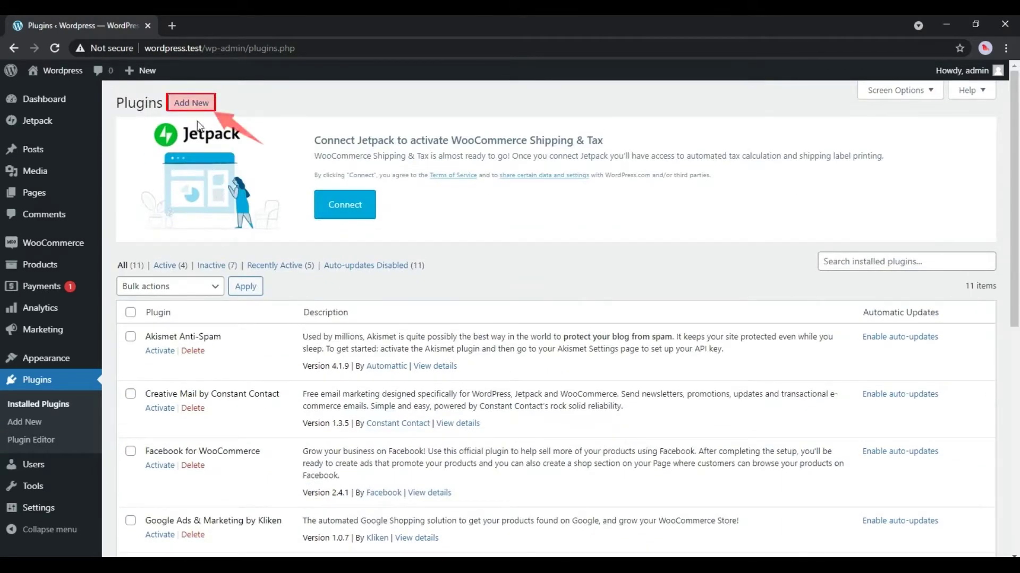
pyautogui.click(193, 105)
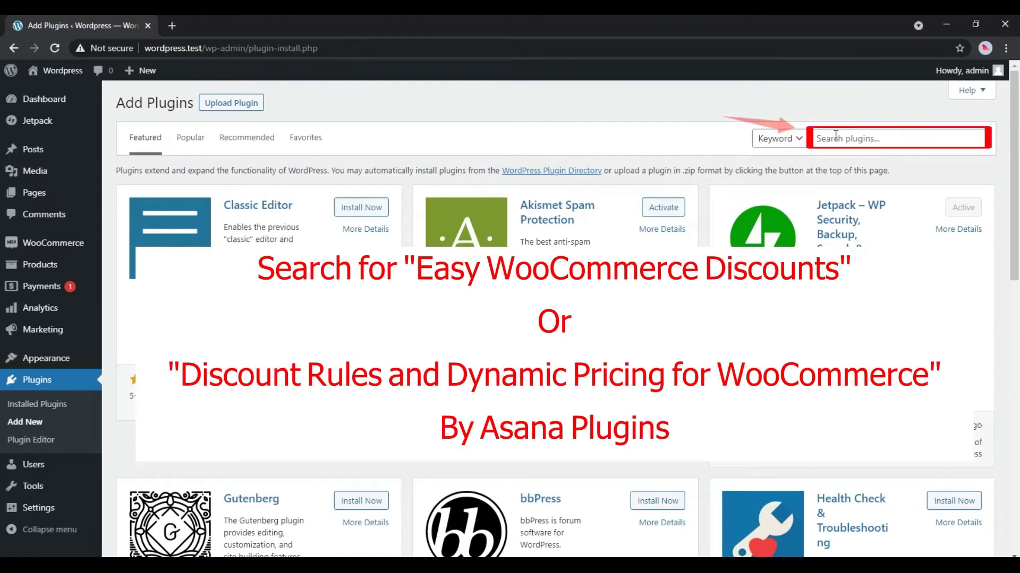
pyautogui.click(855, 140)
pyautogui.write('easy wooc')
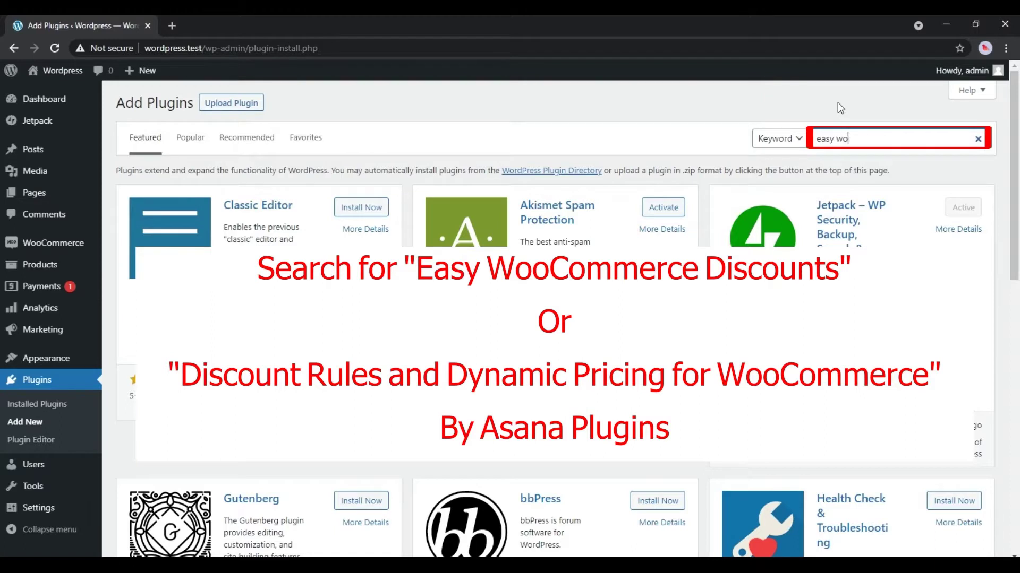
pyautogui.write('ommerce discounts')
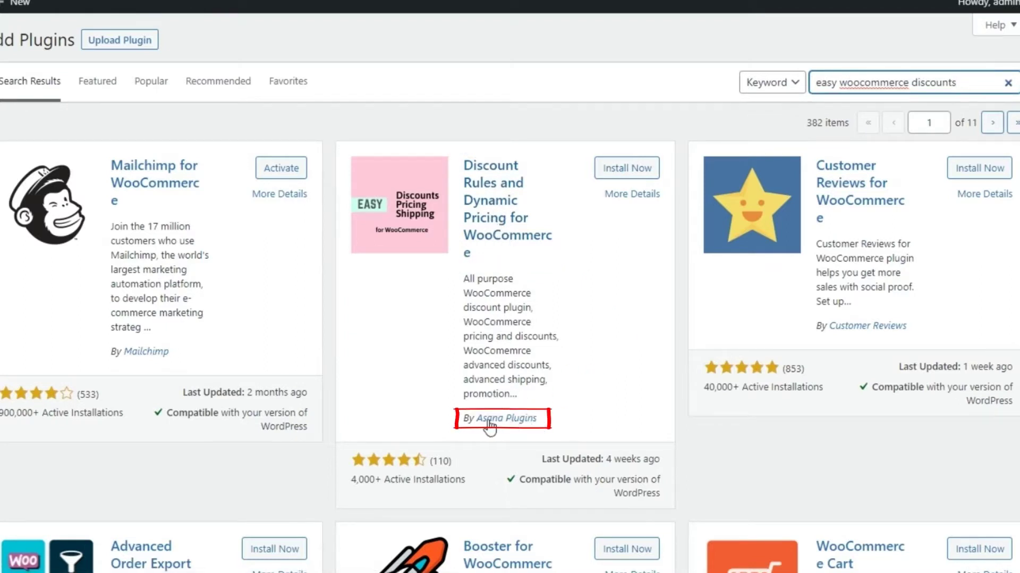
# Install and activate the Discount Rules and Dynamic Pricing for WooCommerce plugin by Asana Plugins.
pyautogui.moveTo(542, 421); pyautogui.dragTo(489, 419)
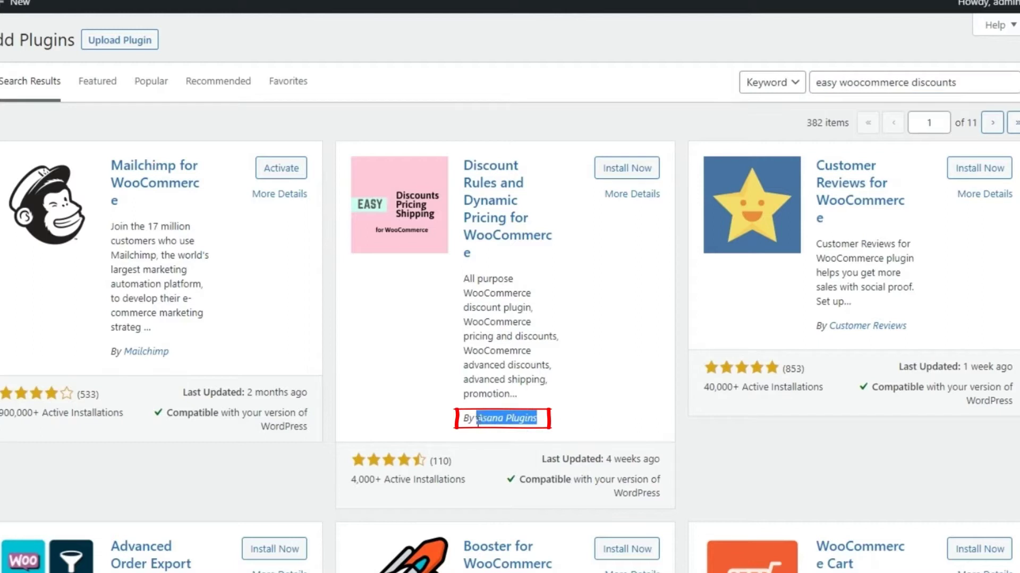
pyautogui.click(587, 371)
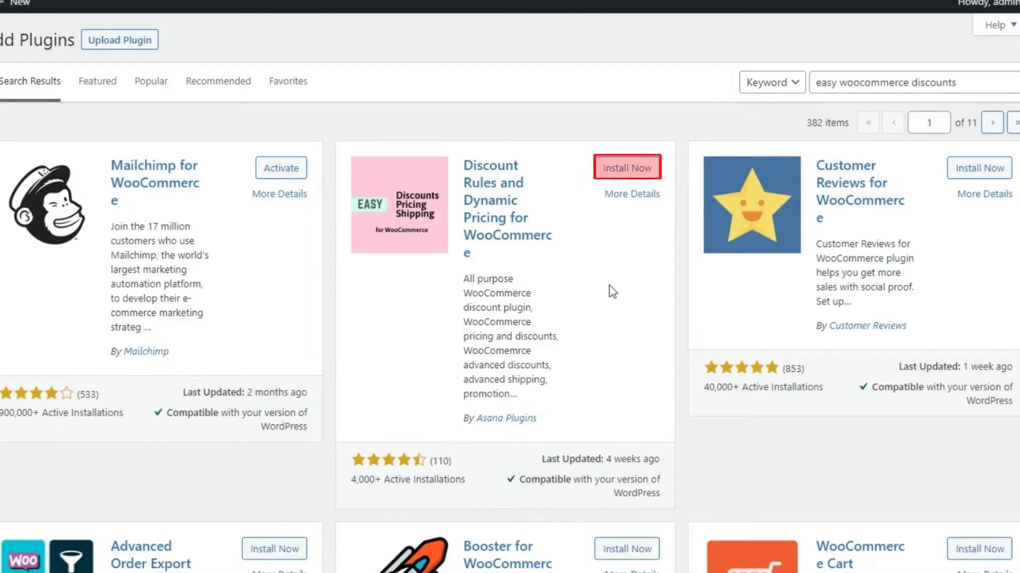
pyautogui.click(629, 170)
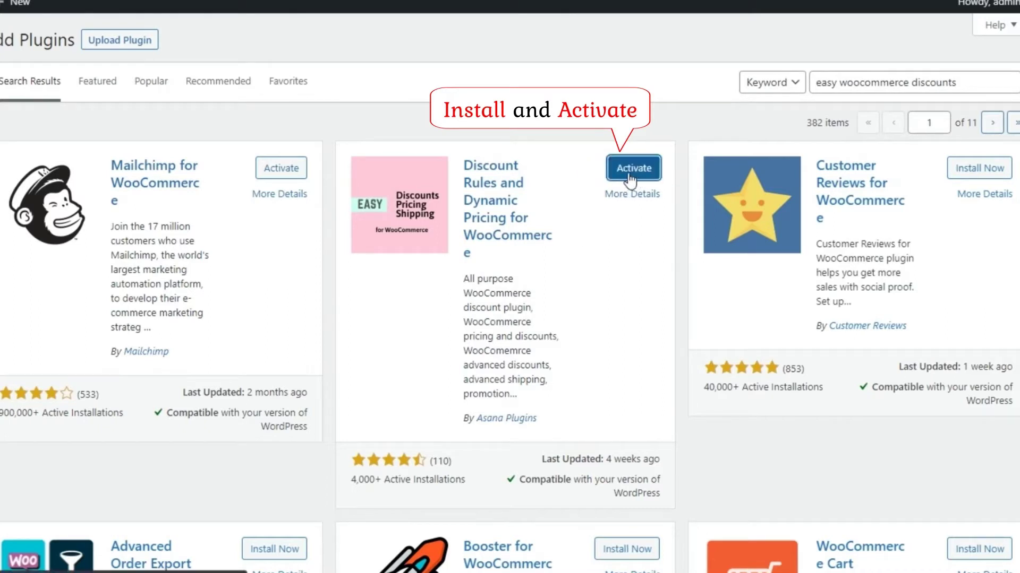
pyautogui.click(640, 176)
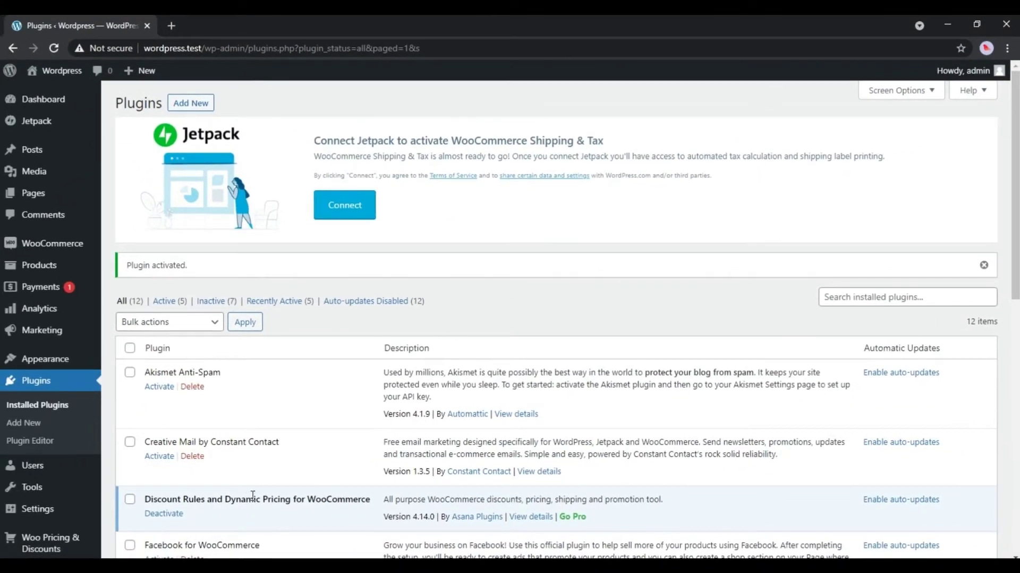
pyautogui.scroll(-4, 264, 497)
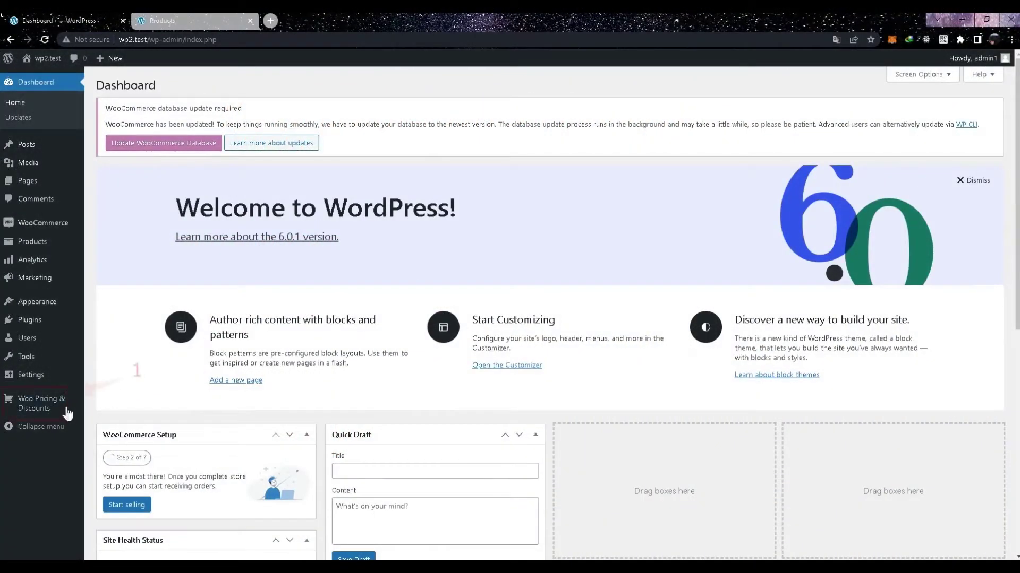
# Start a new pricing rule in Woo Pricing & Discounts and name it "Price discount on a Category".
pyautogui.moveTo(38, 413)
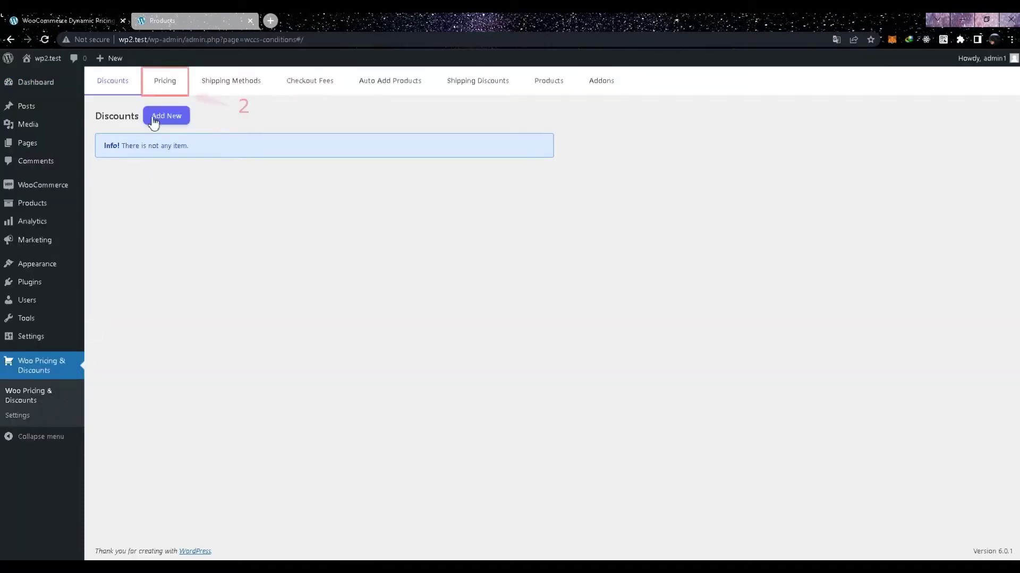
pyautogui.click(165, 86)
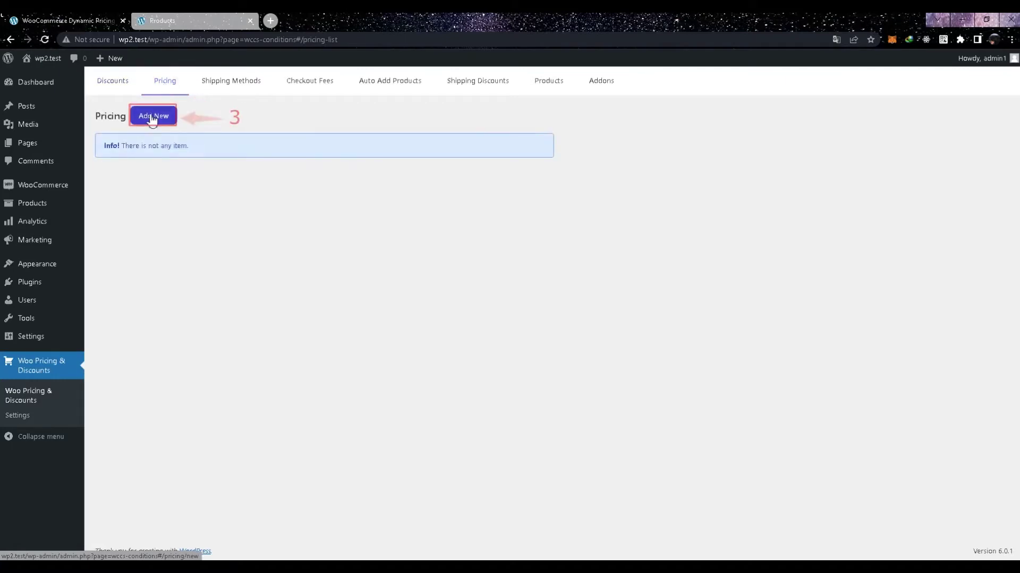
pyautogui.click(144, 119)
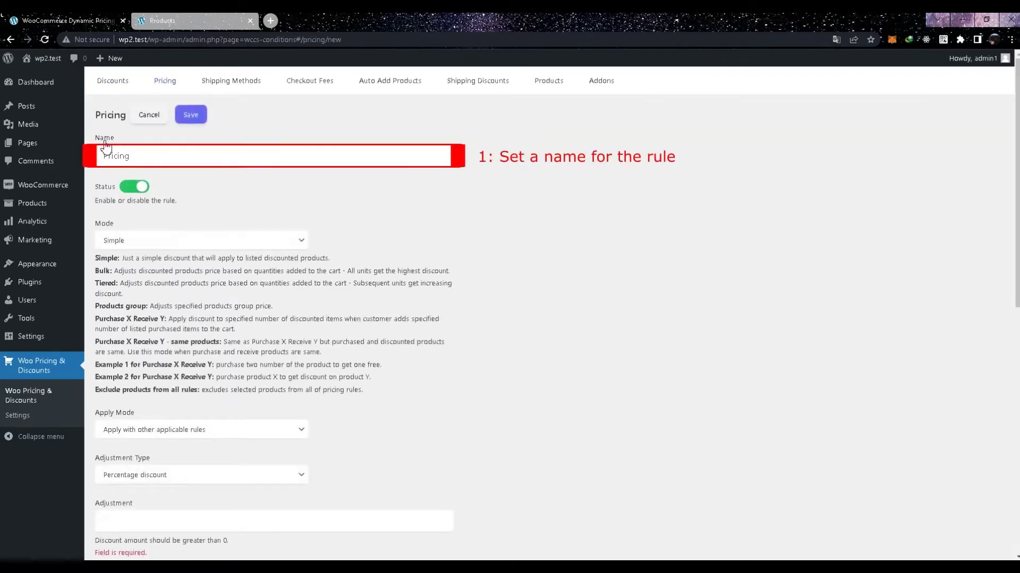
pyautogui.doubleClick(140, 156)
pyautogui.press('BackSpace')
pyautogui.write('Price discount on a Category')
# Set the rule's mode to Simple and its adjustment to a price discount of 10.
pyautogui.click(115, 241)
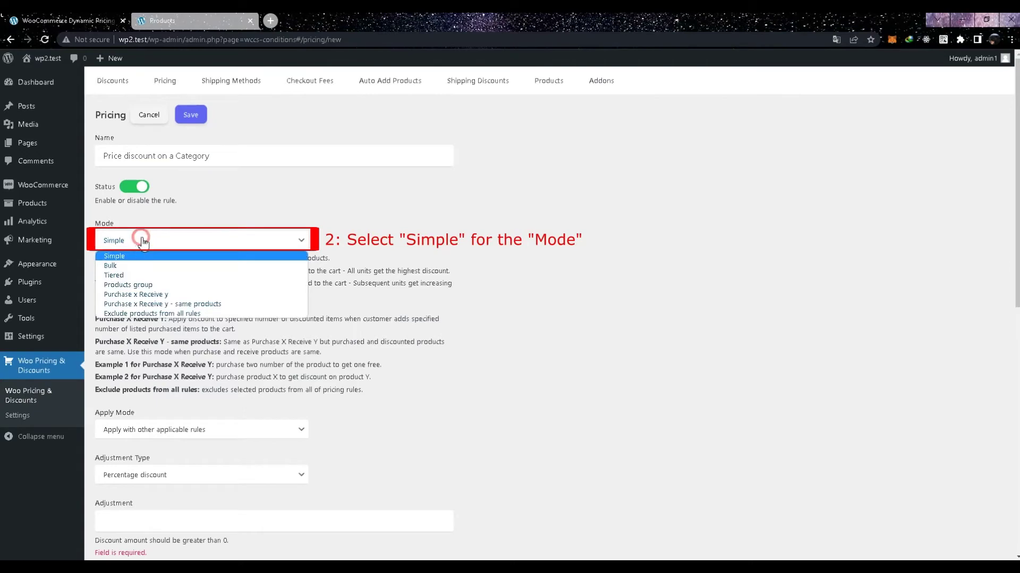
pyautogui.click(110, 259)
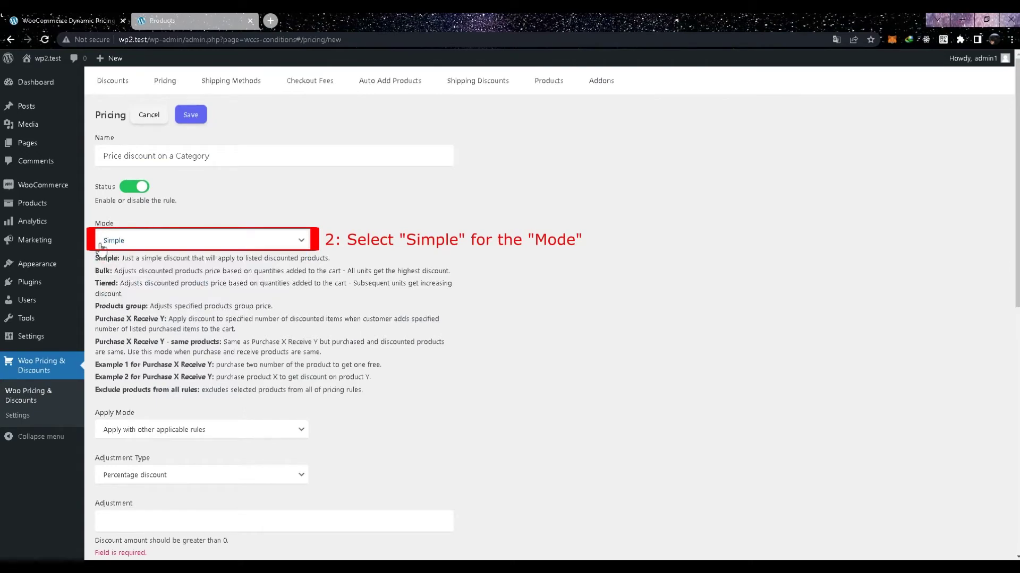
pyautogui.scroll(-3, 159, 264)
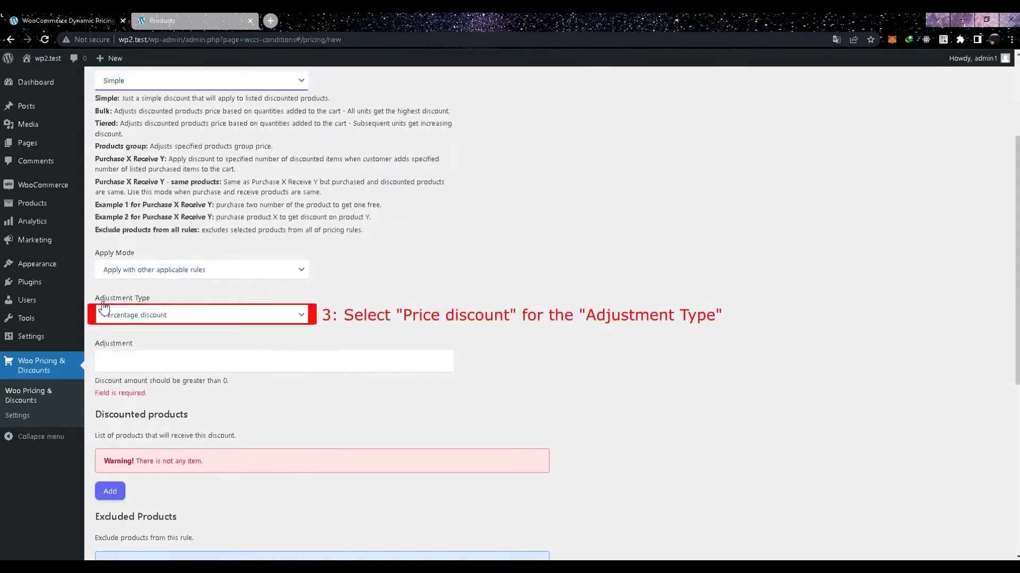
pyautogui.click(177, 314)
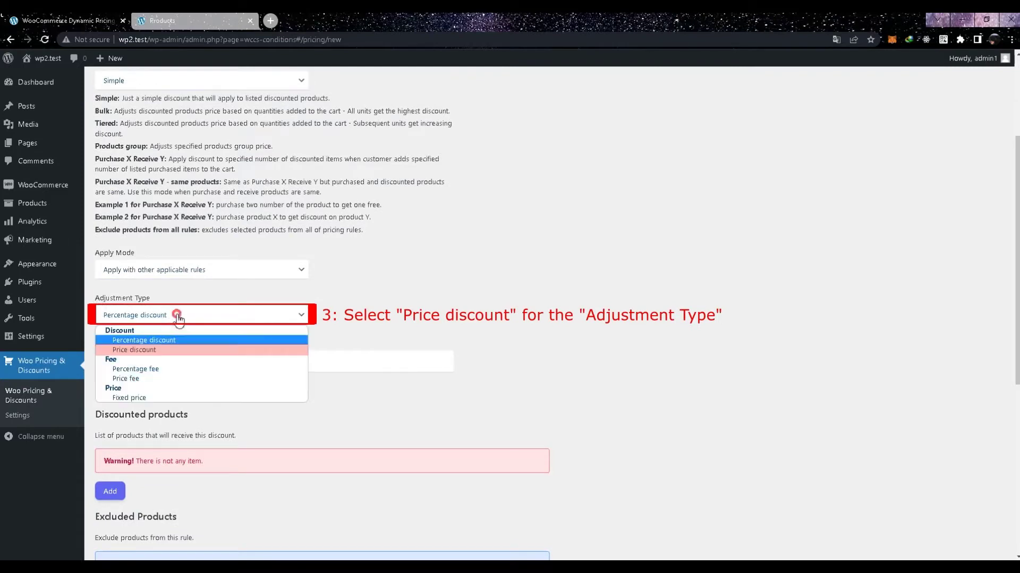
pyautogui.click(128, 350)
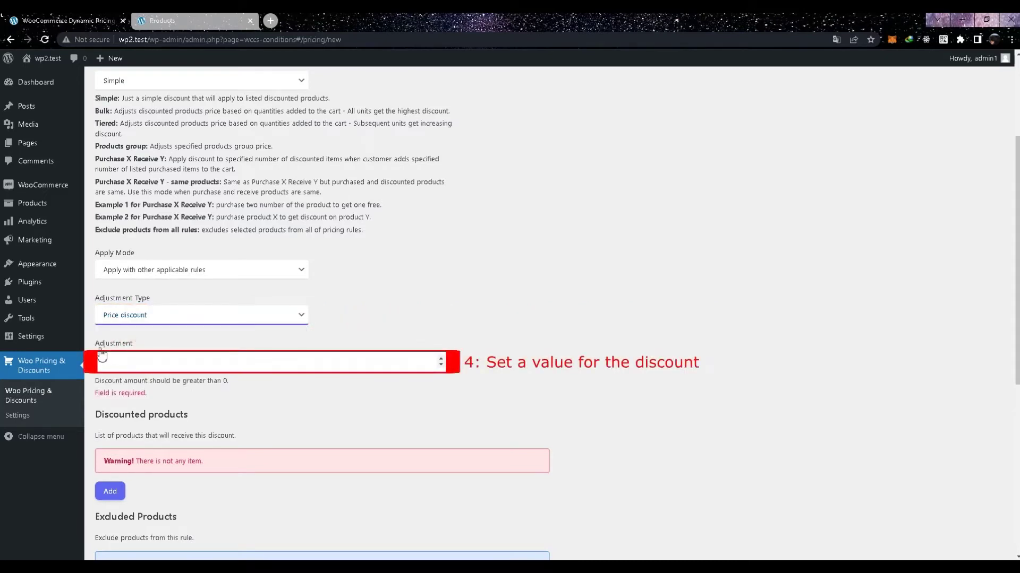
pyautogui.click(133, 365)
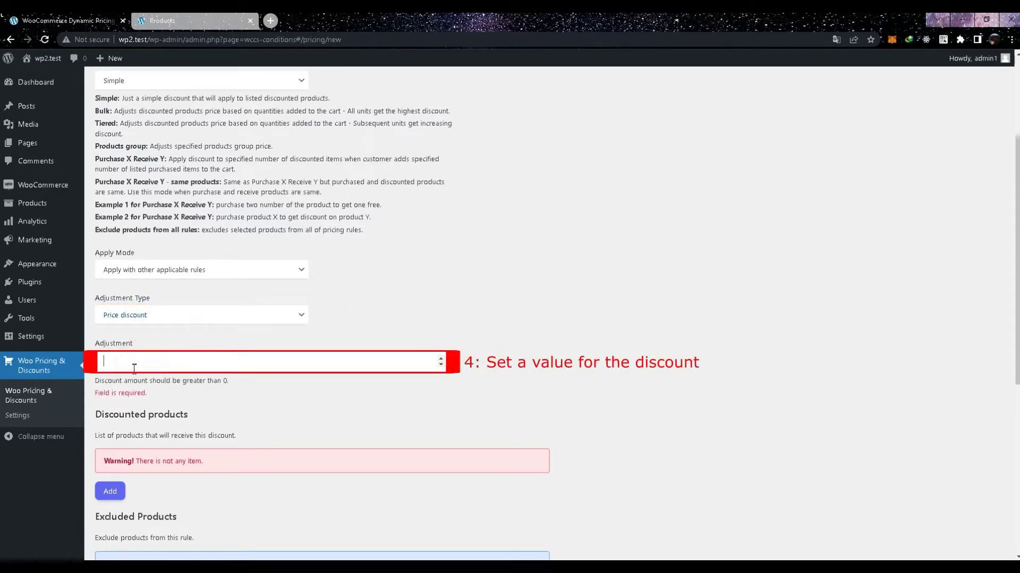
pyautogui.write('10')
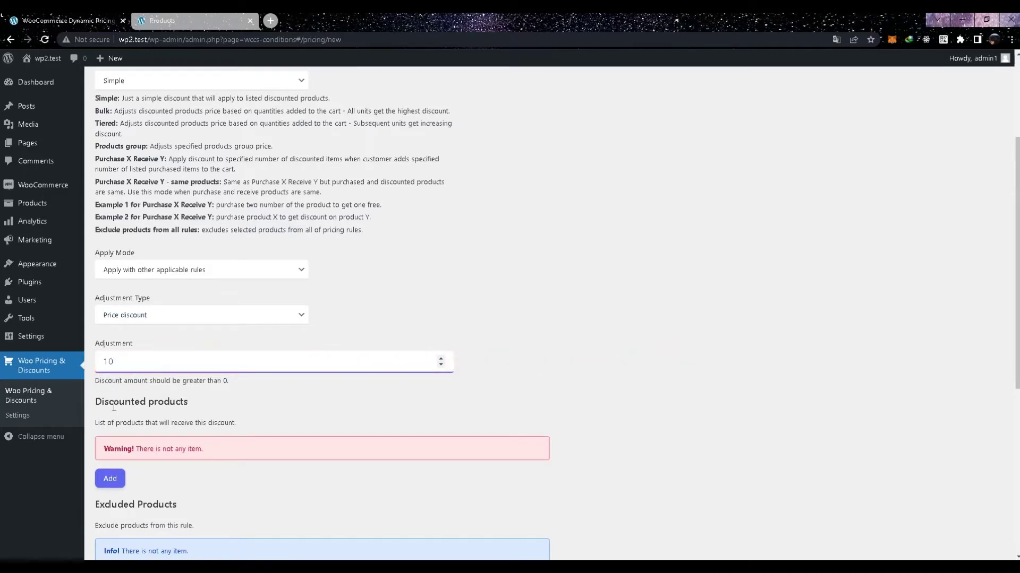
# Add an entry to the rule's discounted products and set its type to Categories in list.
pyautogui.scroll(-2, 185, 418)
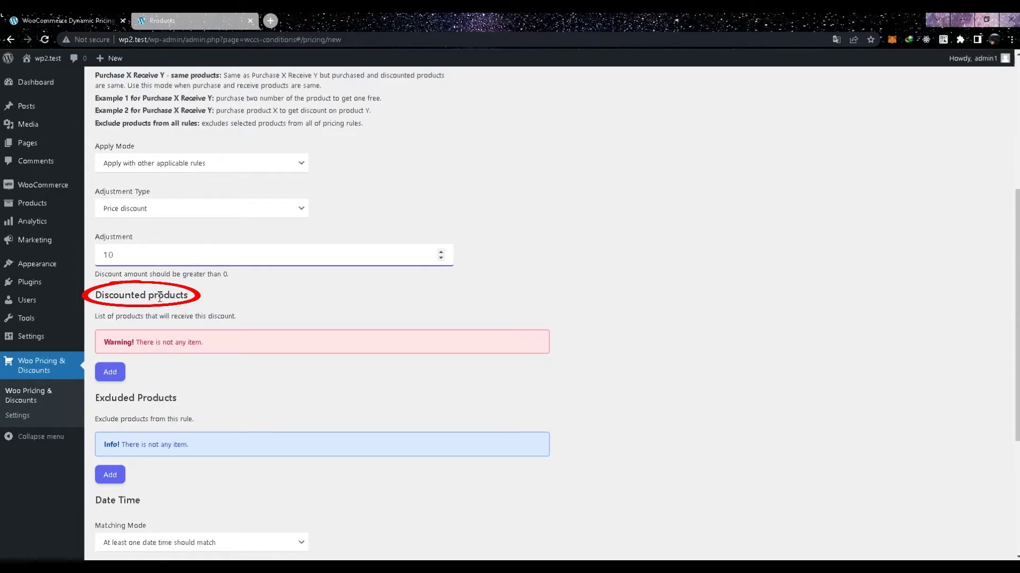
pyautogui.click(109, 374)
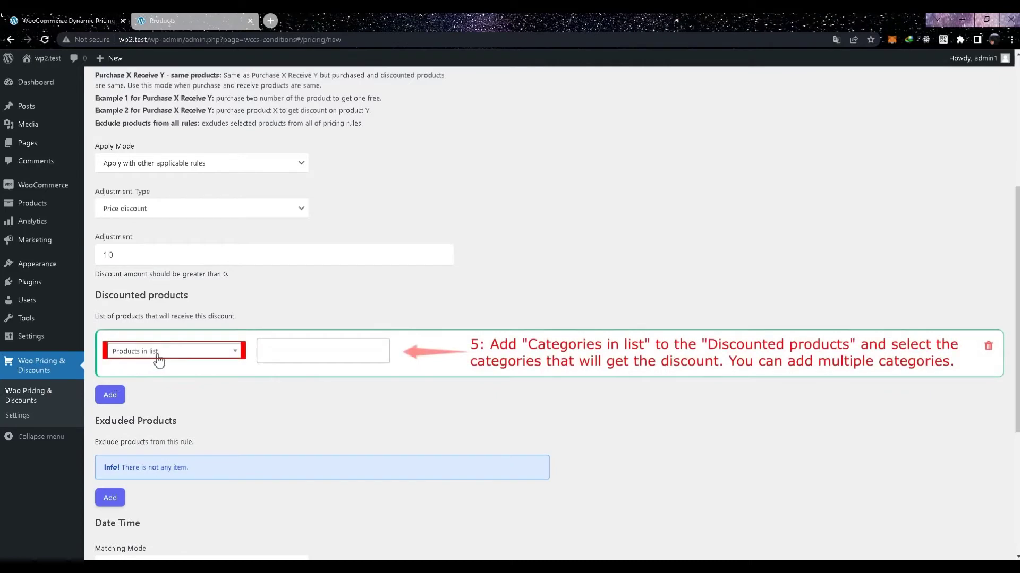
pyautogui.click(234, 354)
pyautogui.click(190, 375)
pyautogui.write('cate')
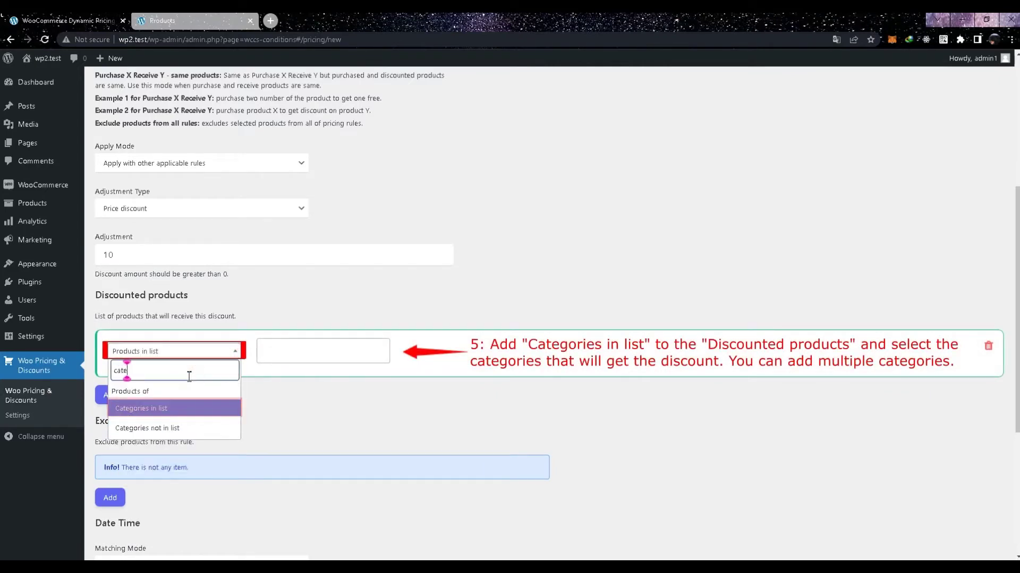
pyautogui.click(147, 409)
# Choose the Clothing/Tshirts and Clothing/Hoodies categories for the discounted products and save the pricing rule.
pyautogui.click(269, 349)
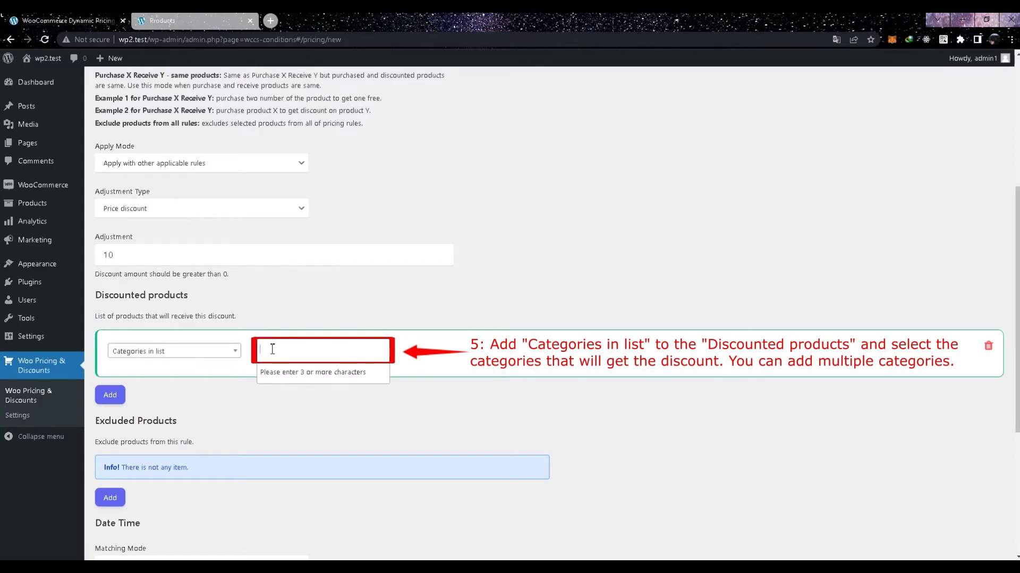
pyautogui.write('Tshirt')
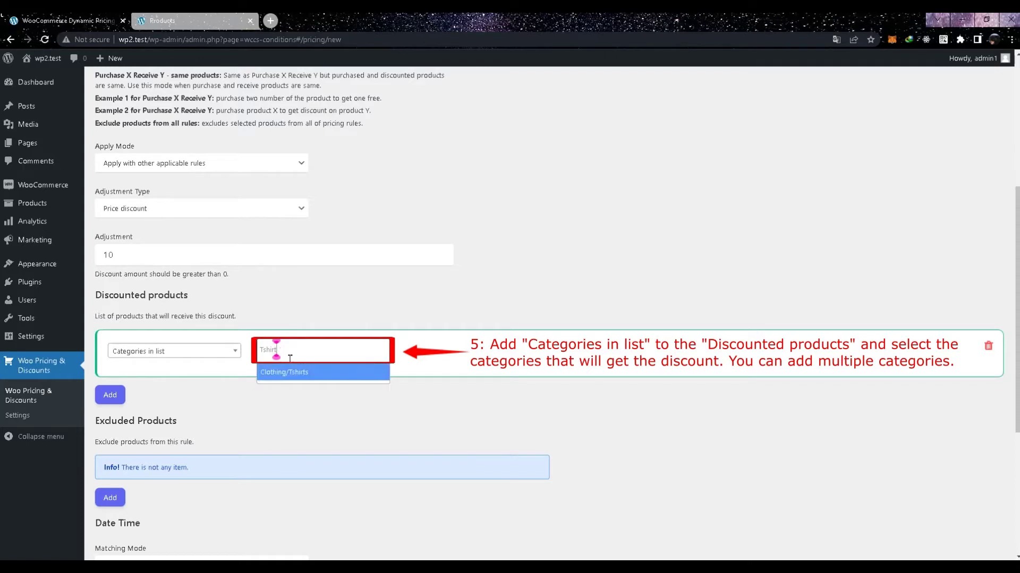
pyautogui.click(291, 374)
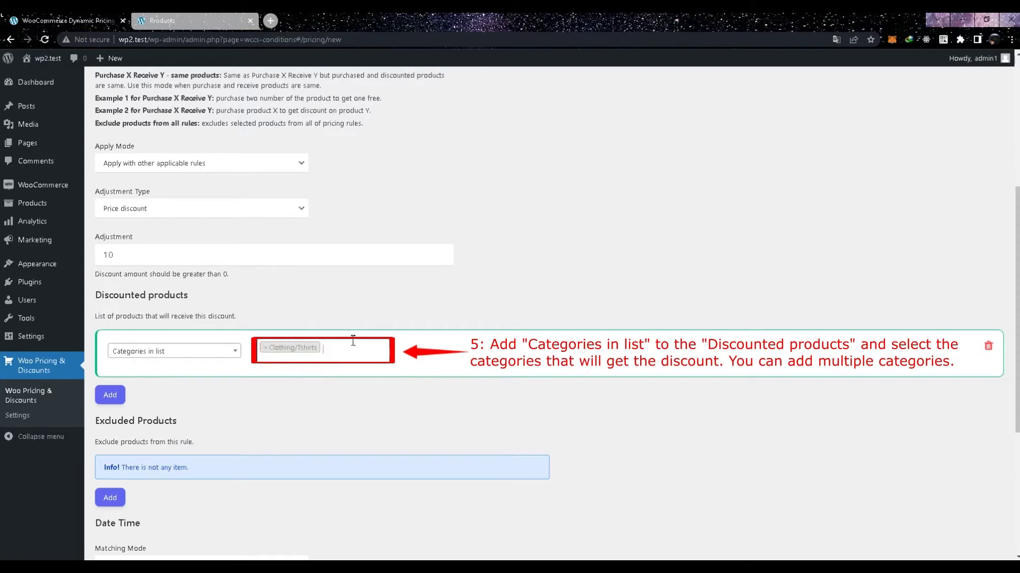
pyautogui.write('Hoodies')
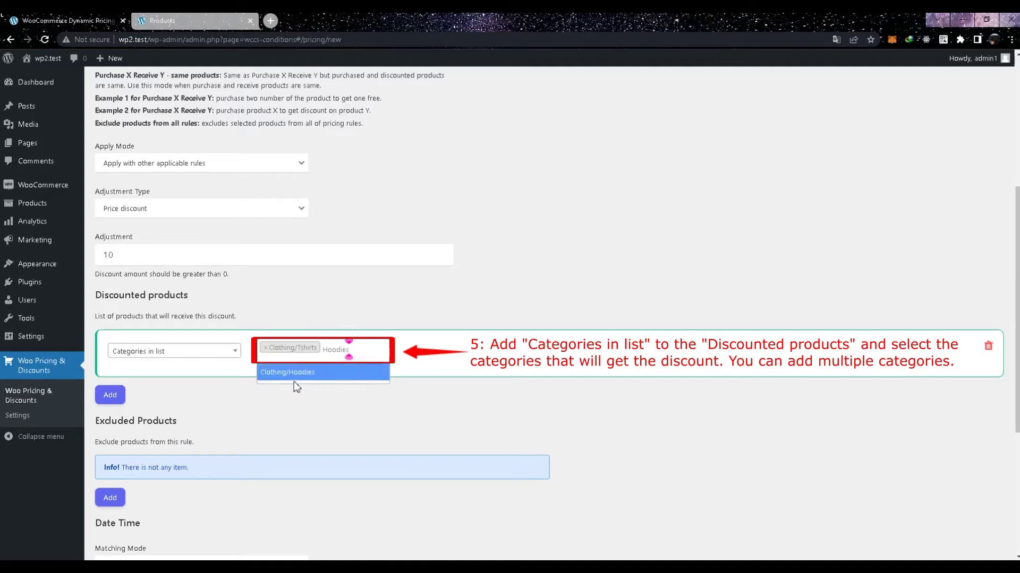
pyautogui.click(280, 373)
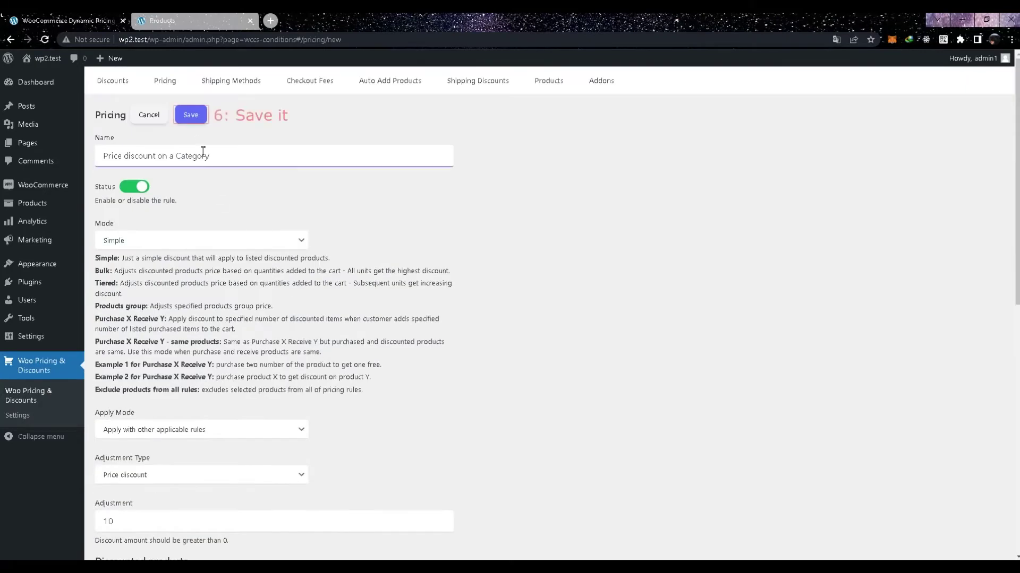
pyautogui.click(180, 121)
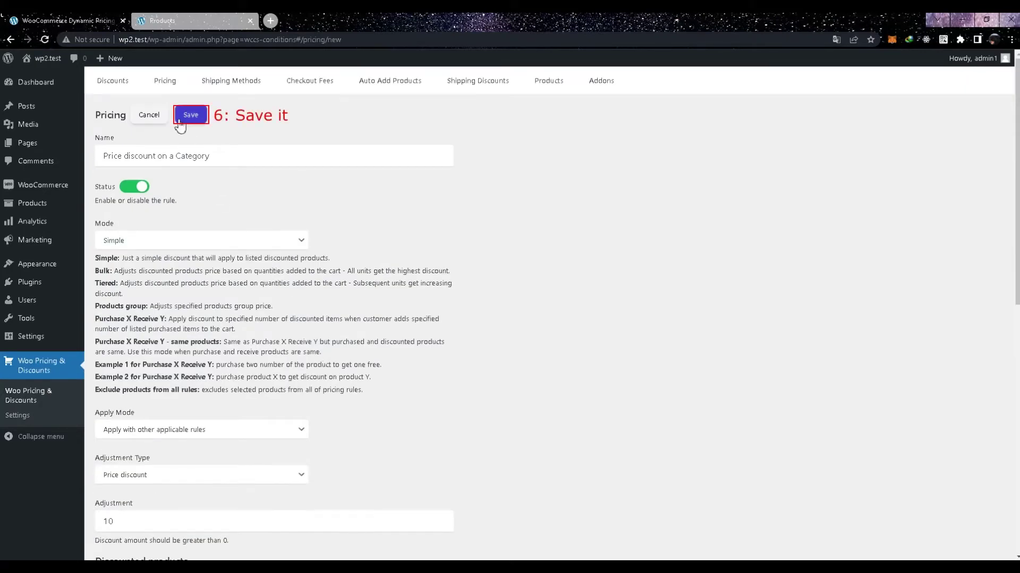
pyautogui.click(191, 128)
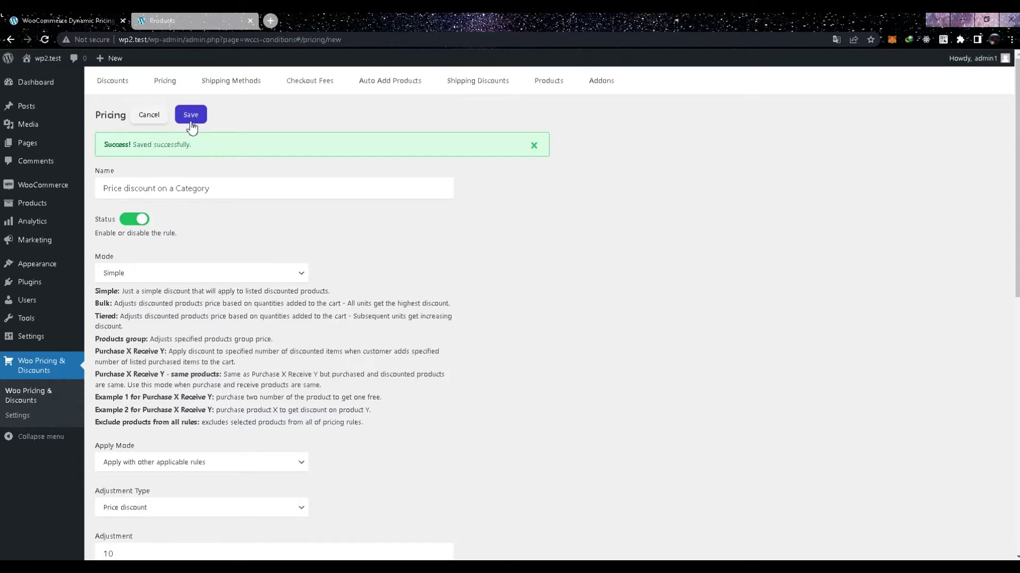
# Examine the hoodie and T-shirt prices on the storefront's shop page.
pyautogui.click(214, 22)
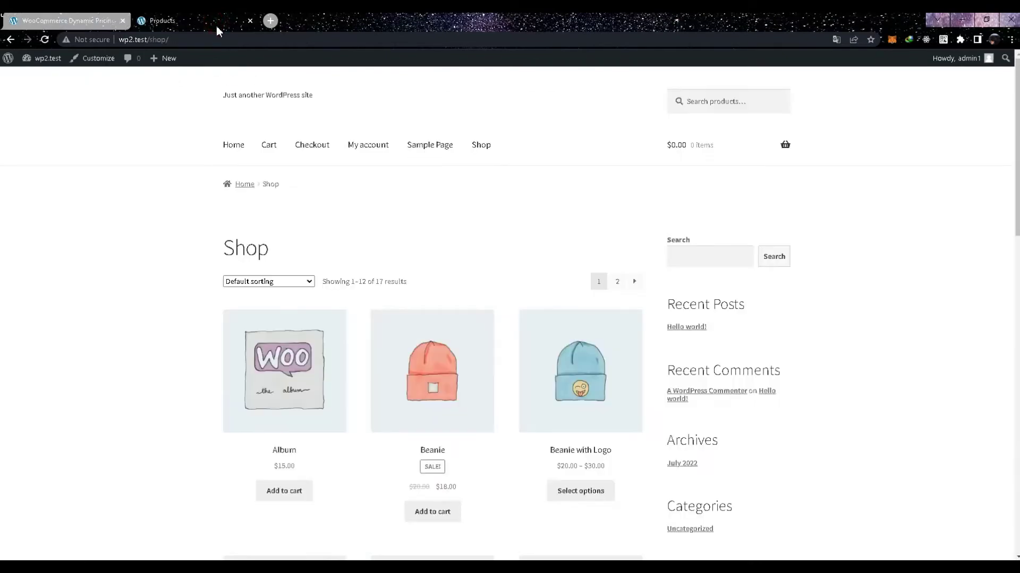
pyautogui.scroll(-5, 307, 139)
pyautogui.scroll(-10, 307, 139)
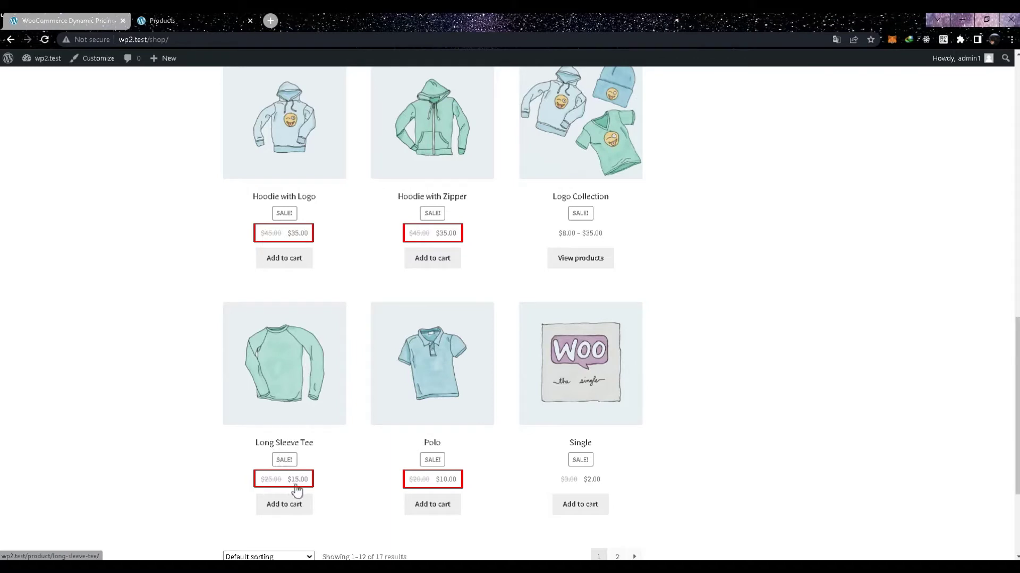
# Add Hoodie with Logo, Hoodie with Zipper and Polo to the cart and review their prices in the cart.
pyautogui.click(303, 262)
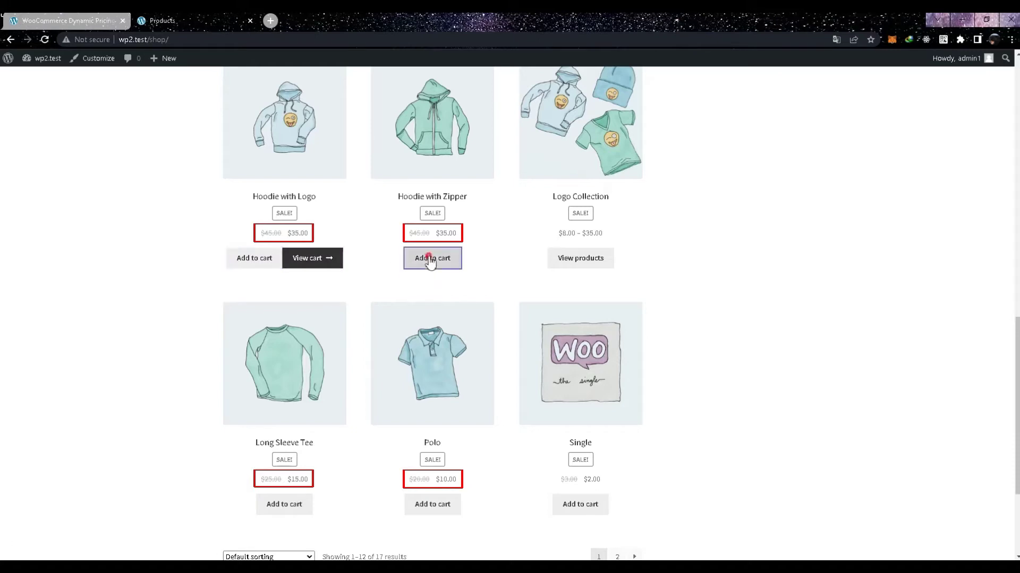
pyautogui.click(427, 260)
pyautogui.click(444, 503)
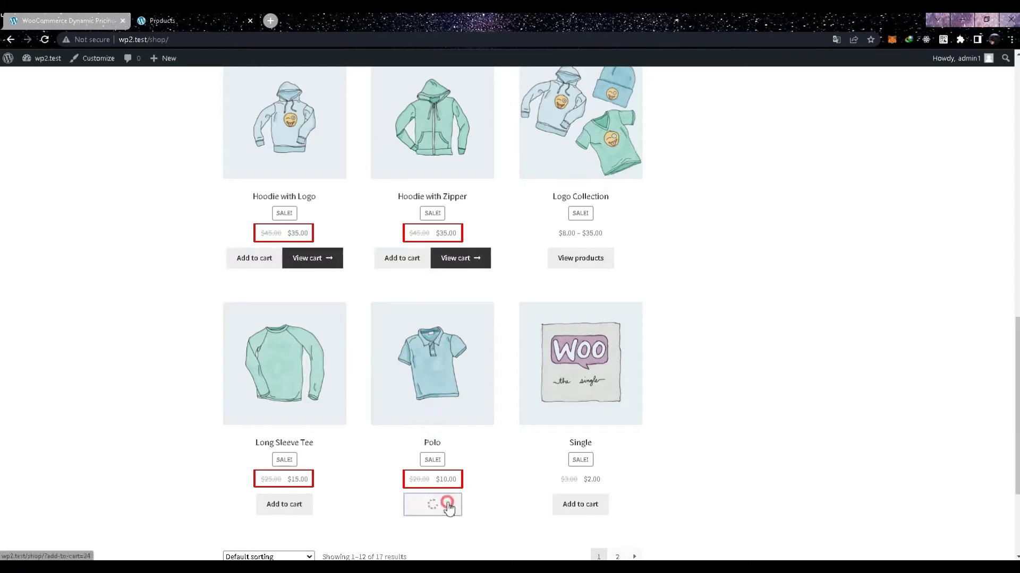
pyautogui.click(463, 261)
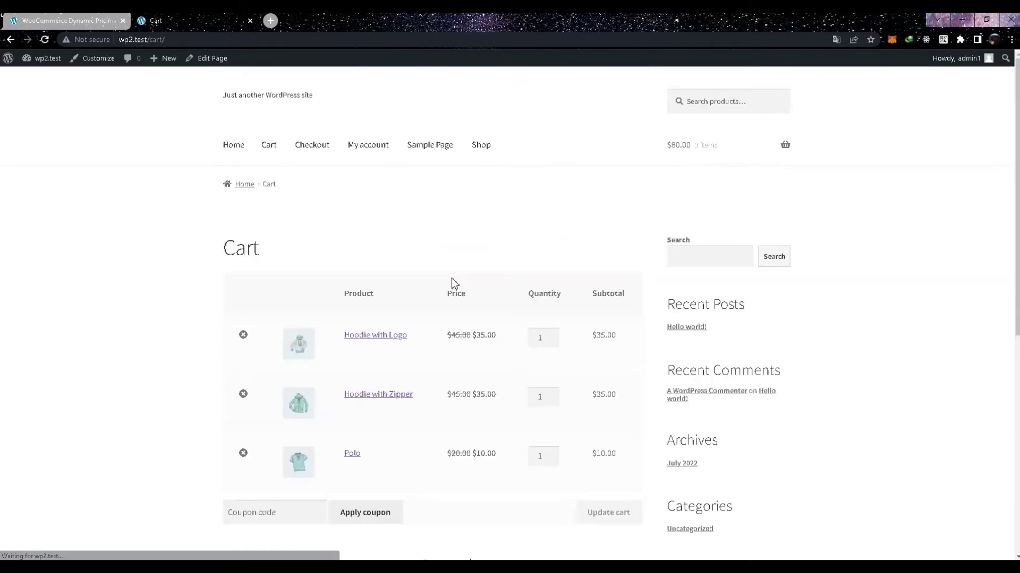
pyautogui.scroll(-3, 454, 283)
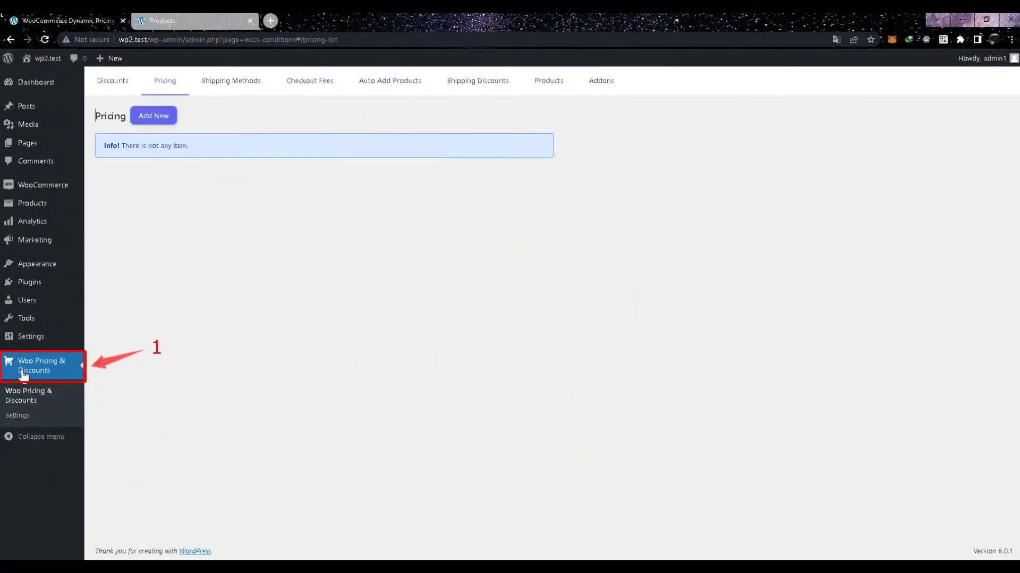
# Create a new pricing rule named "Percentage discount on a category" and choose Simple as its mode.
pyautogui.click(153, 120)
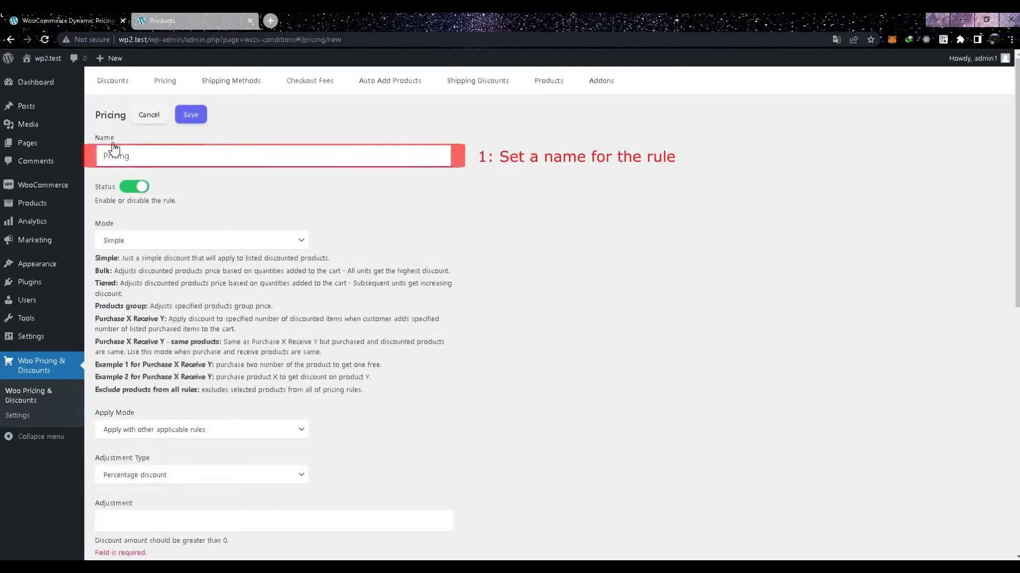
pyautogui.moveTo(132, 160); pyautogui.dragTo(69, 156)
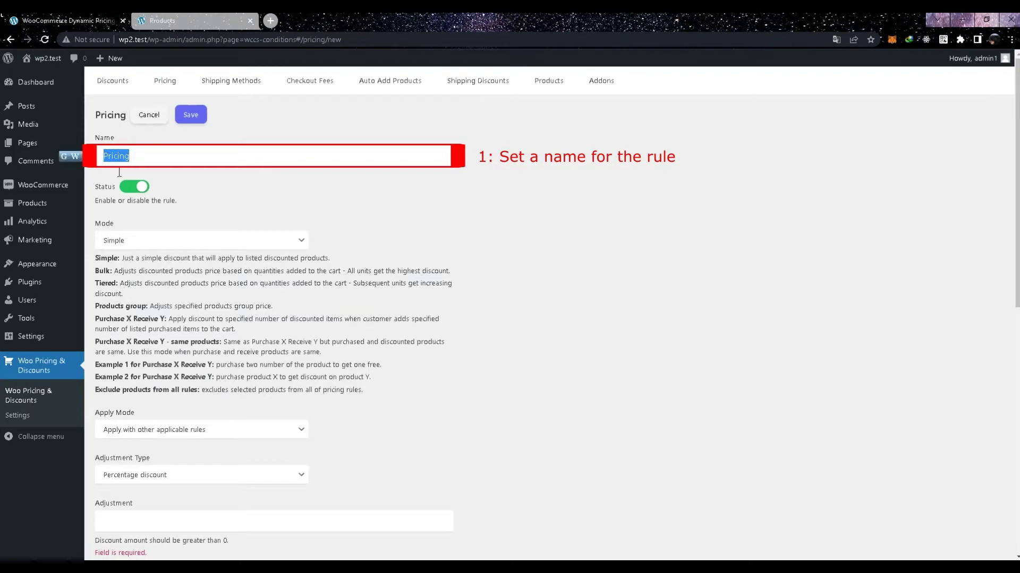
pyautogui.press('BackSpace')
pyautogui.write('tage discount on a category')
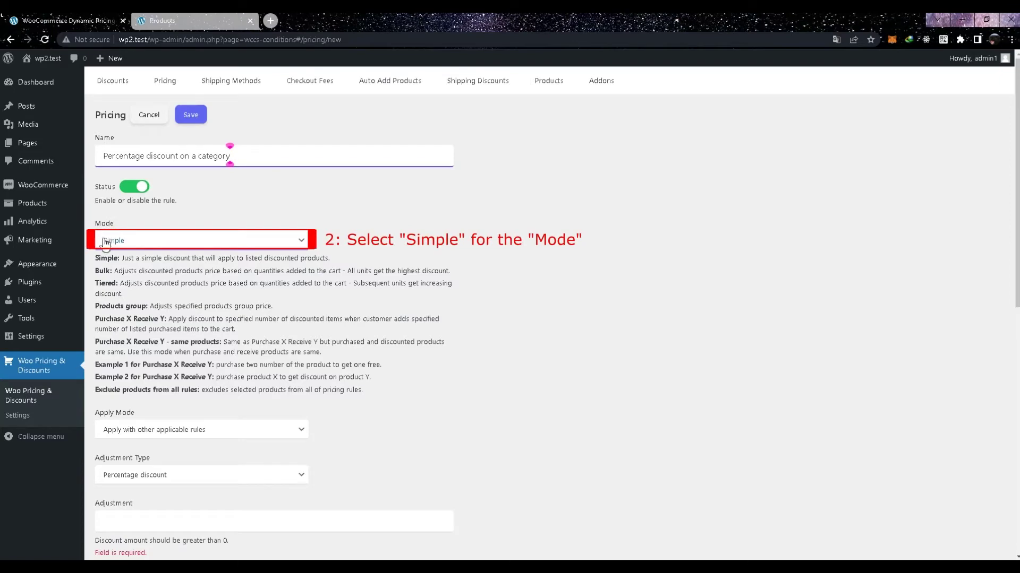
pyautogui.click(127, 242)
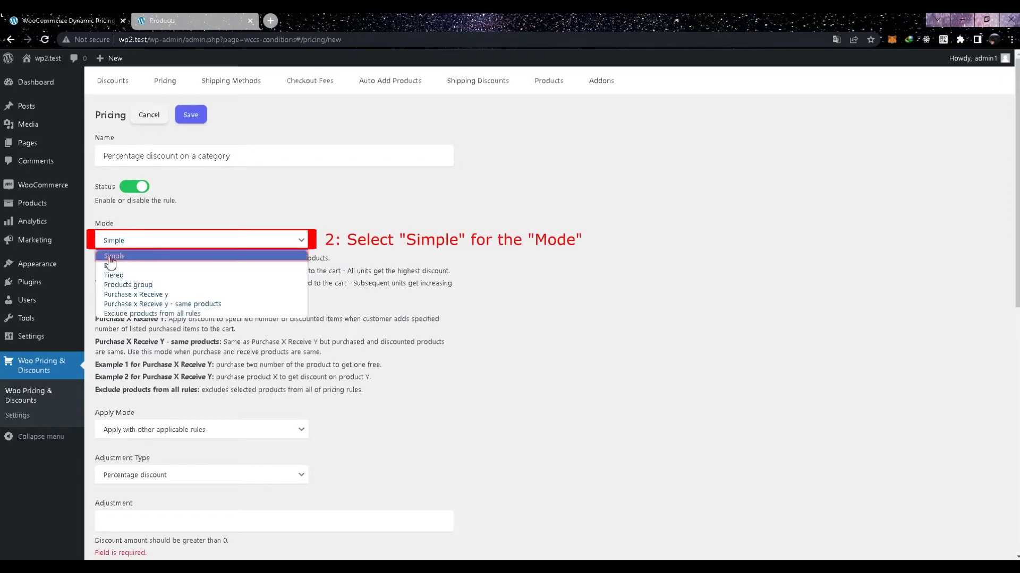
pyautogui.click(111, 257)
# Choose Percentage discount as the rule's adjustment type and set the adjustment to 30.
pyautogui.scroll(-3, 177, 294)
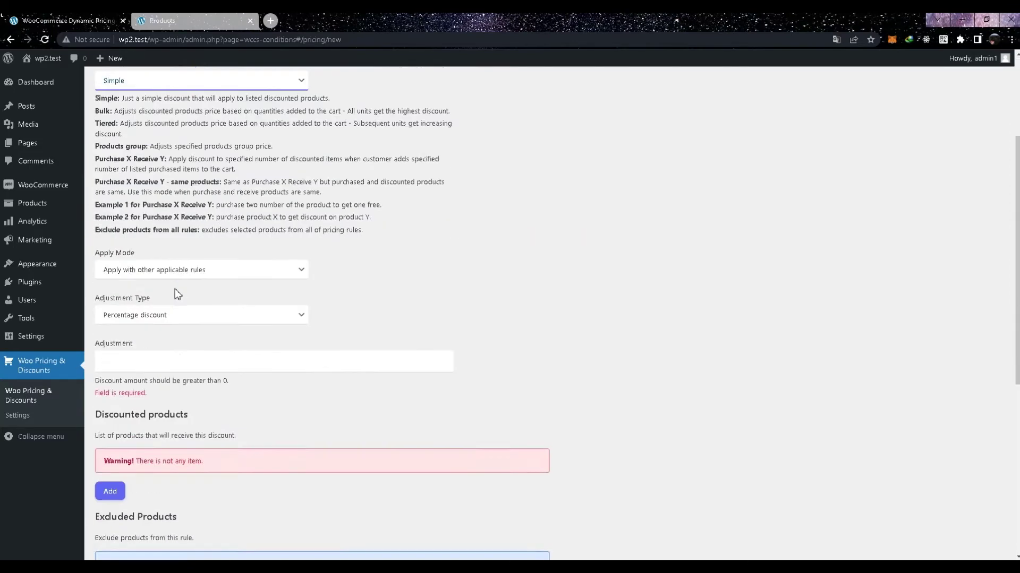
pyautogui.scroll(-1, 177, 294)
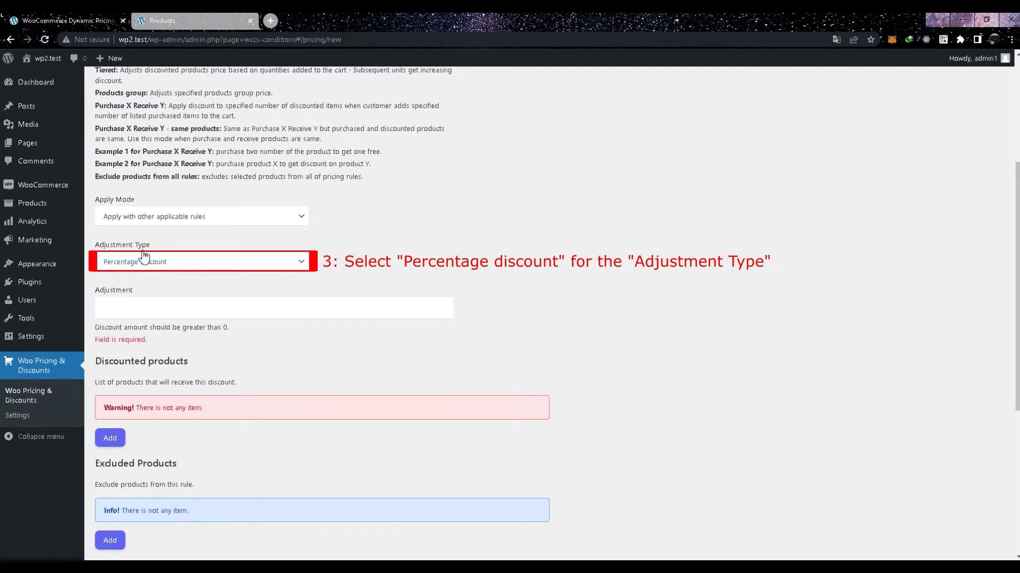
pyautogui.click(176, 263)
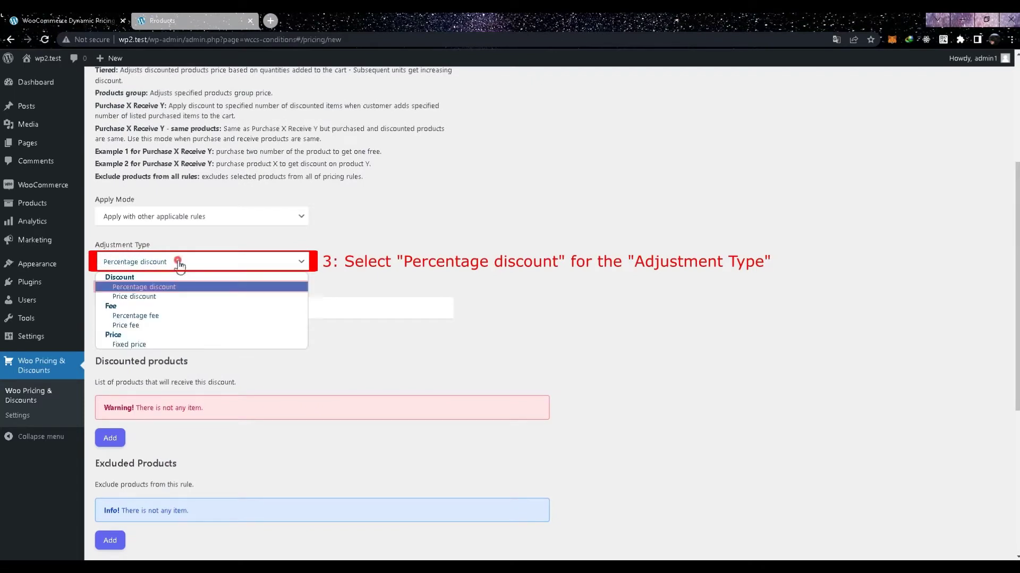
pyautogui.click(146, 287)
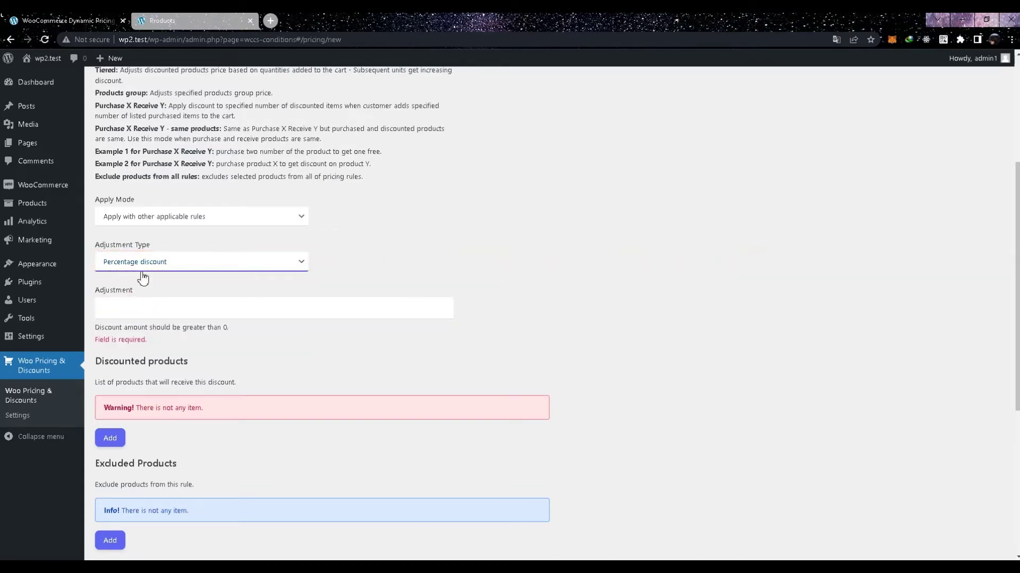
pyautogui.click(125, 306)
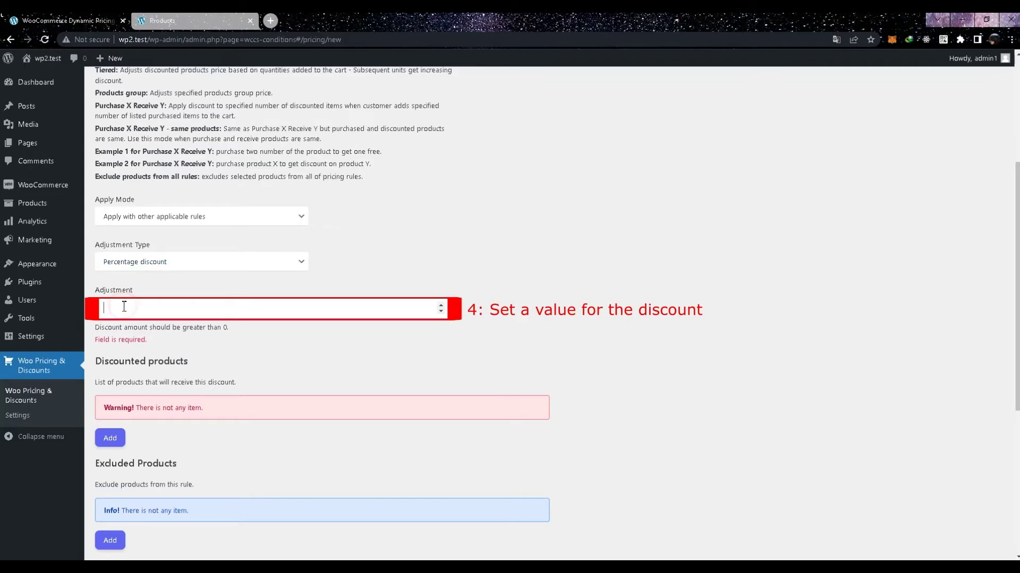
pyautogui.write('30')
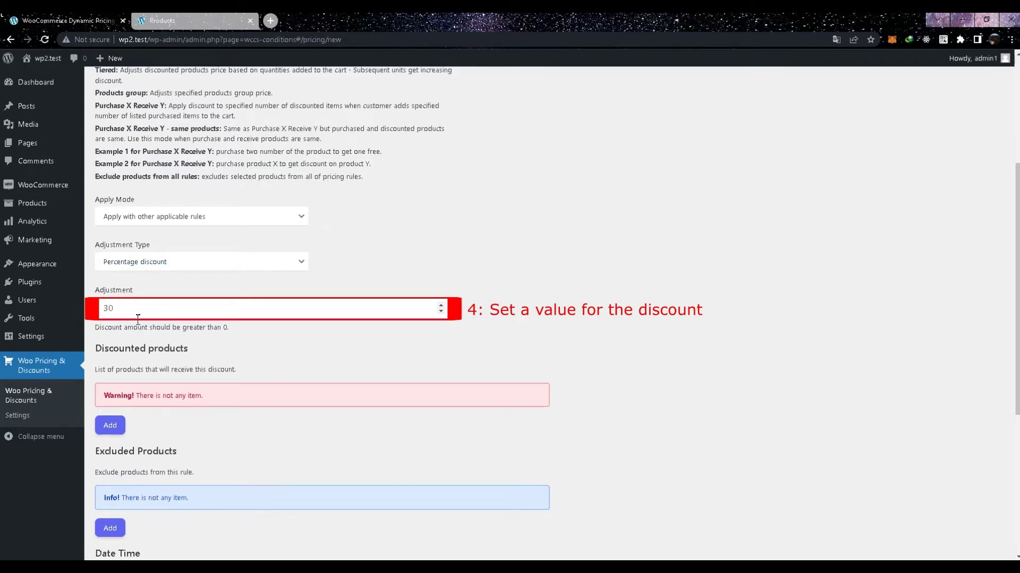
# Add a discounted products entry to the percentage rule and set its type to Categories in list.
pyautogui.scroll(-2, 127, 343)
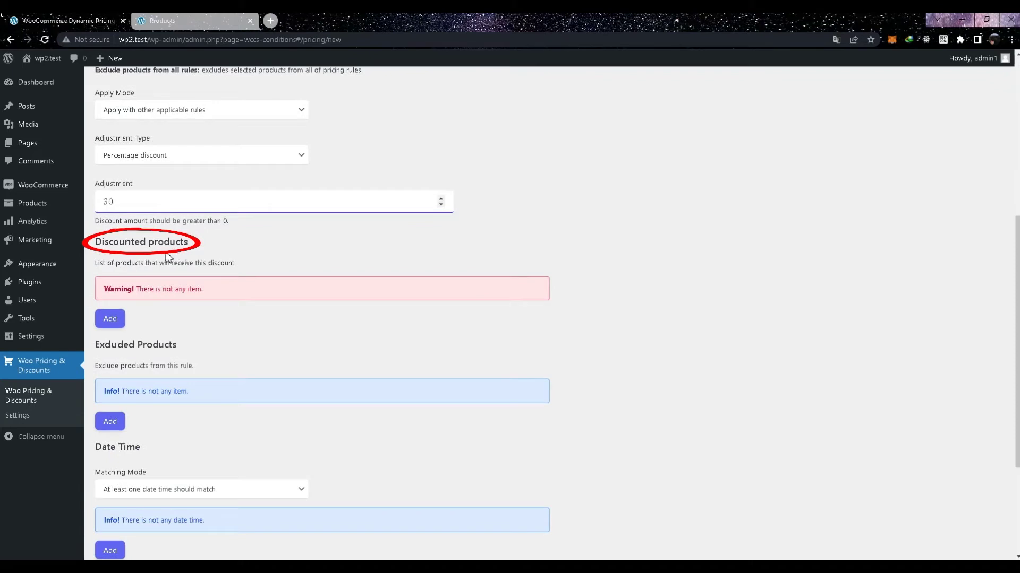
pyautogui.click(112, 320)
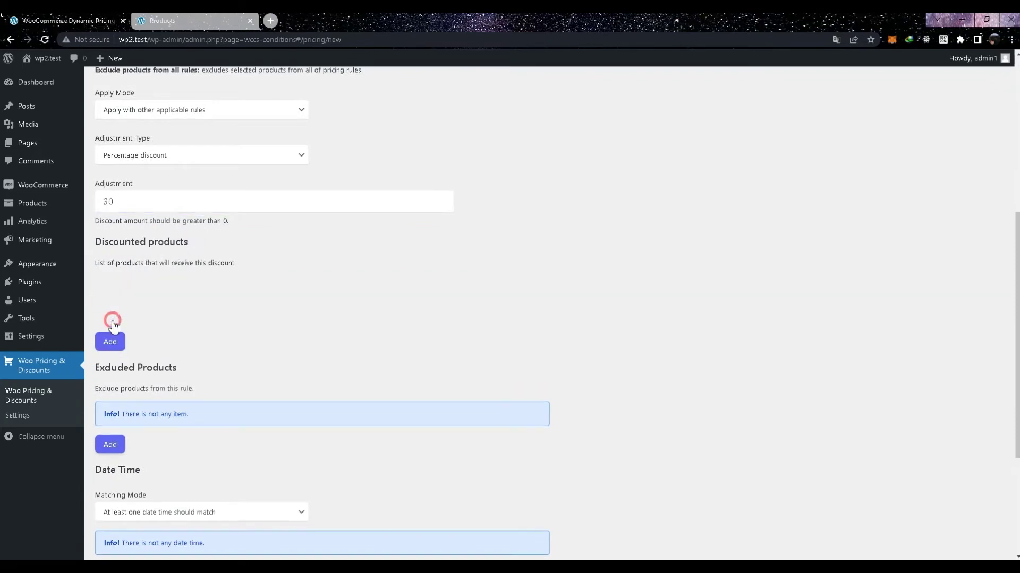
pyautogui.click(166, 305)
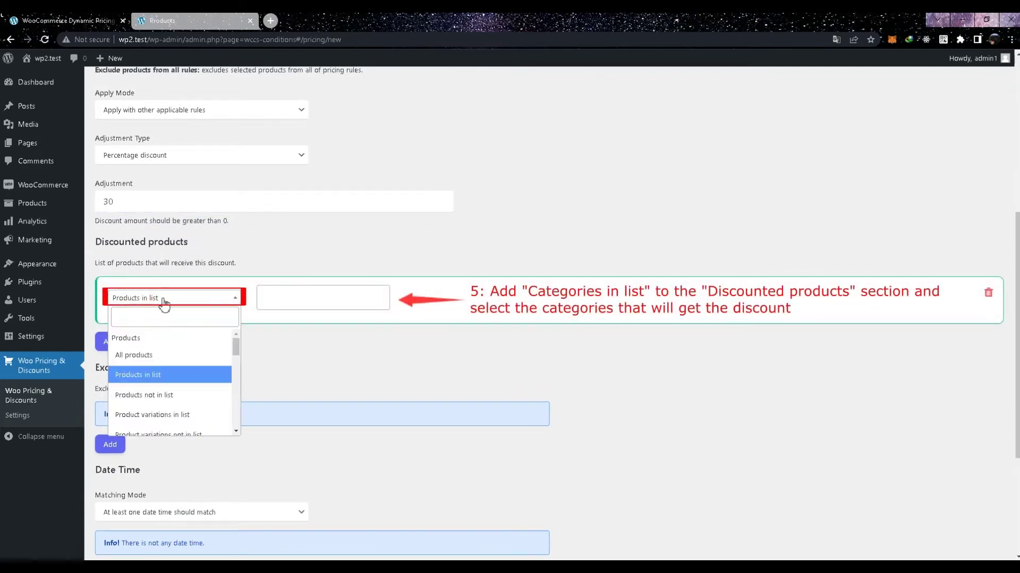
pyautogui.write('cate')
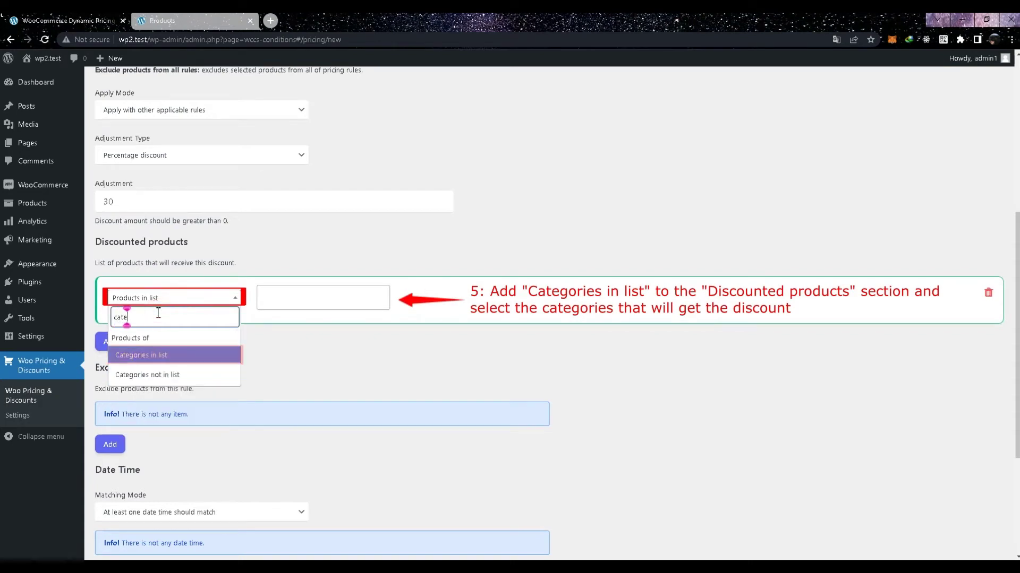
pyautogui.click(144, 357)
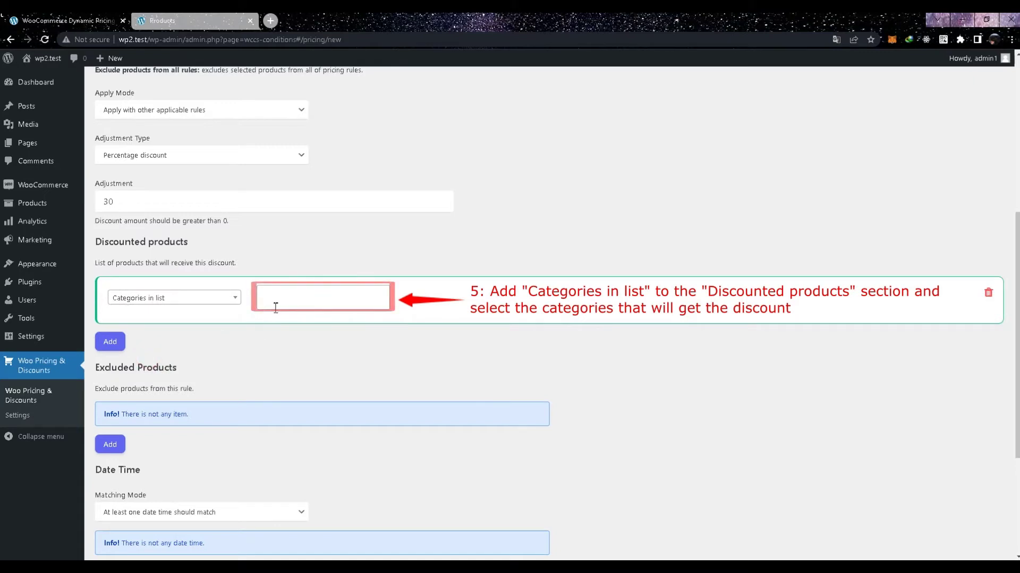
# Choose the Music and Clothing/Accessories categories for the discounted products and save the rule.
pyautogui.click(275, 302)
pyautogui.write('music')
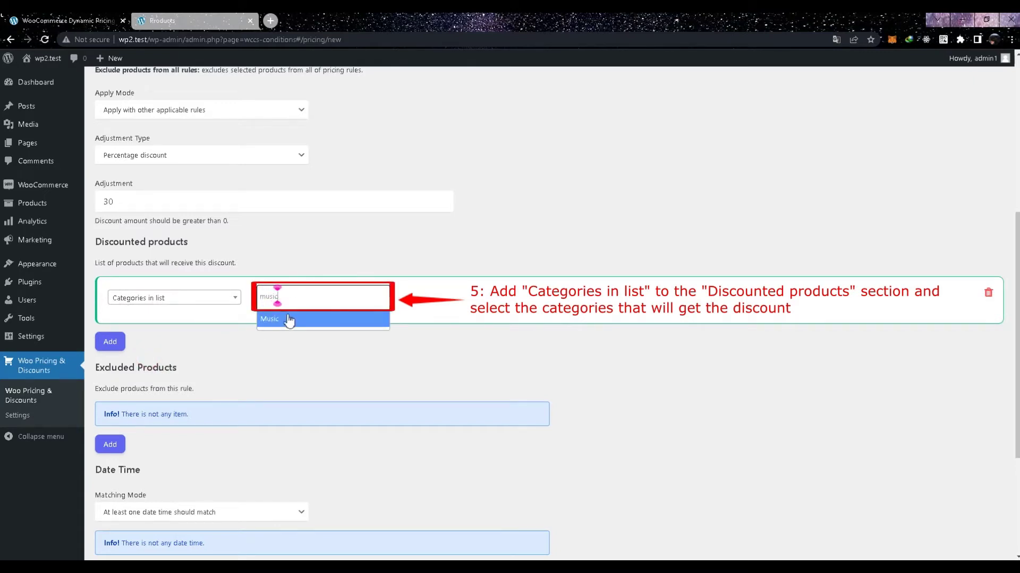
pyautogui.click(285, 318)
pyautogui.click(295, 305)
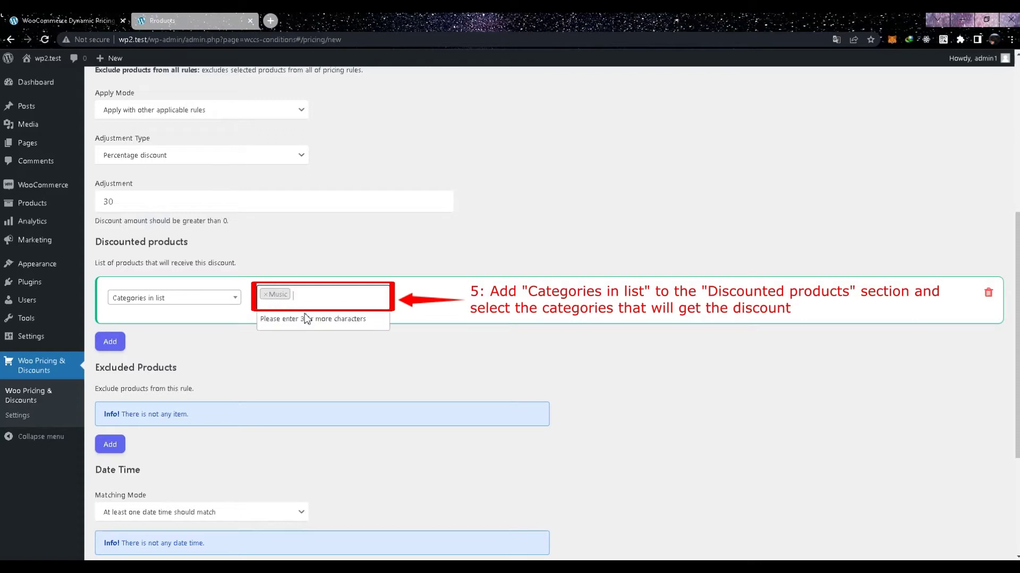
pyautogui.write('acce')
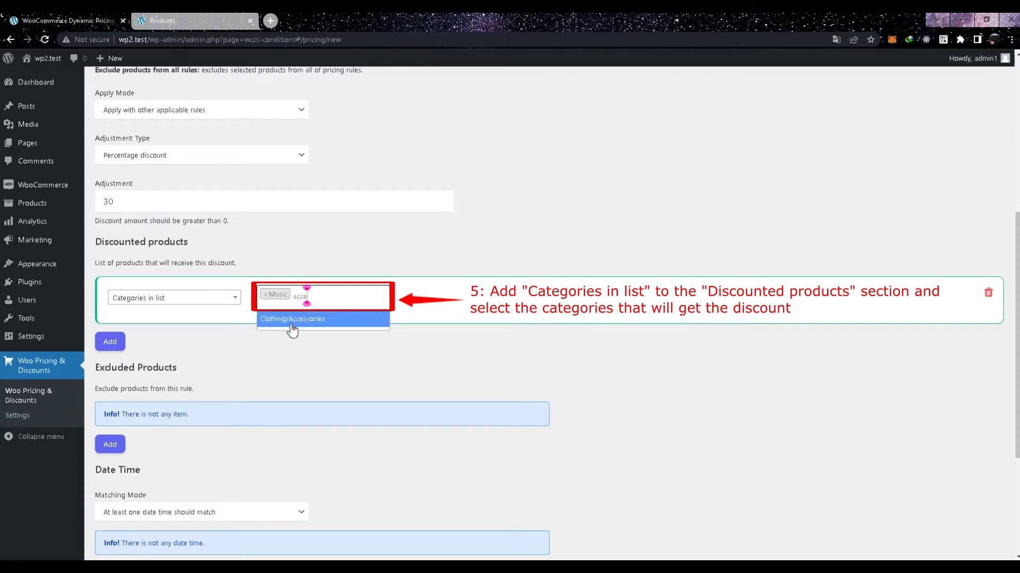
pyautogui.click(290, 321)
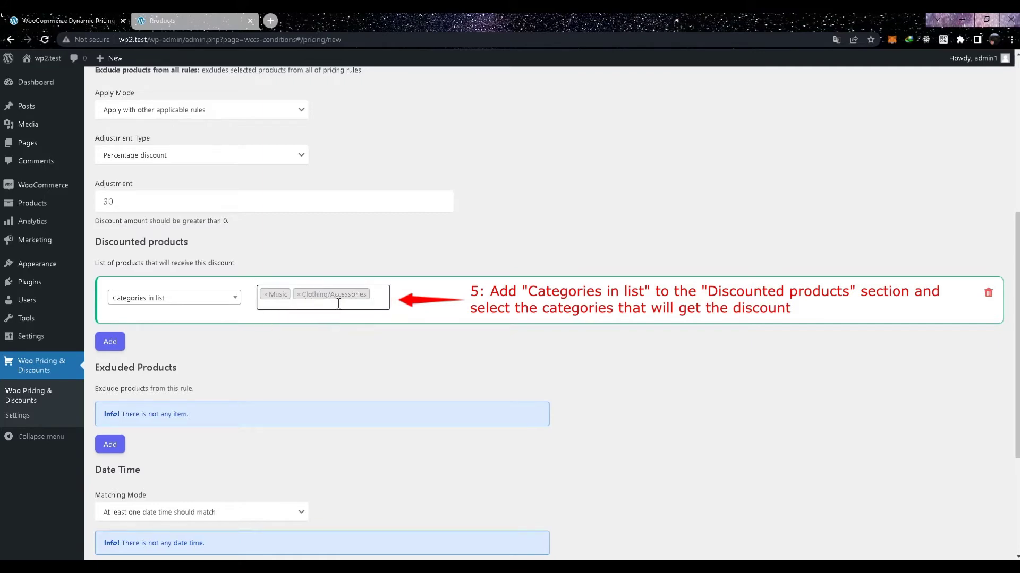
pyautogui.scroll(6, 339, 322)
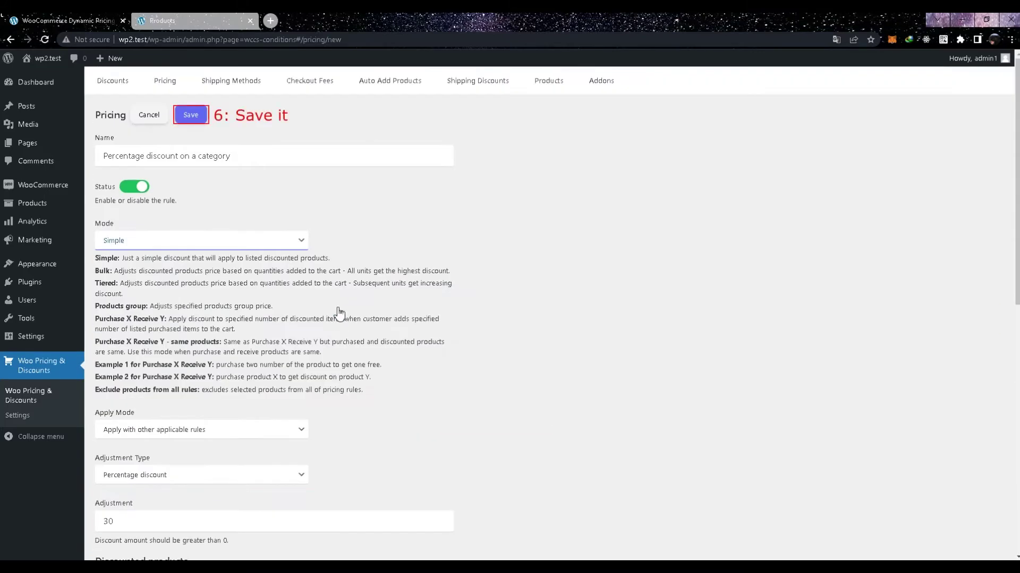
pyautogui.click(189, 119)
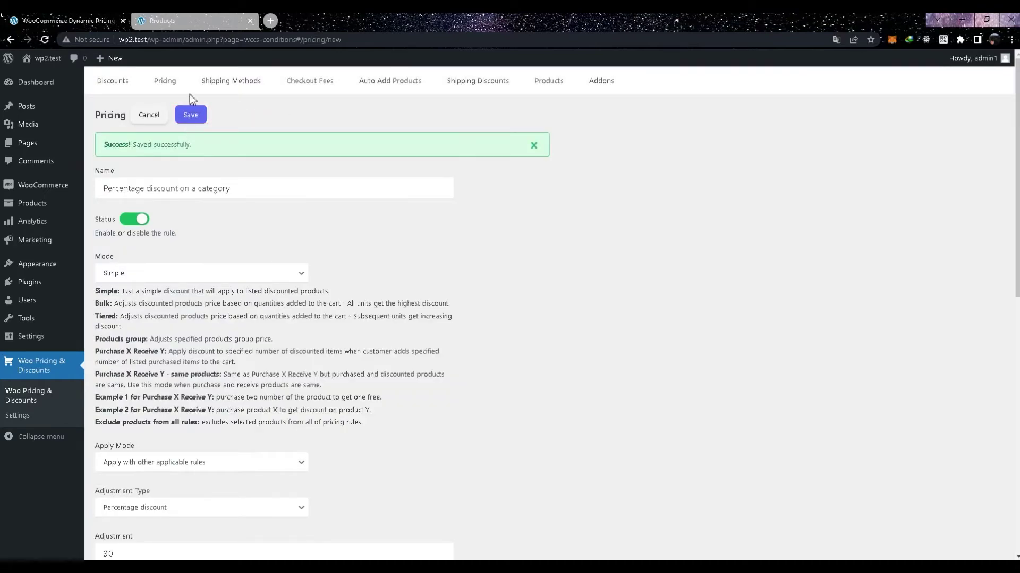
# Check the discounted prices on the storefront's shop page and add Album to the cart.
pyautogui.click(189, 22)
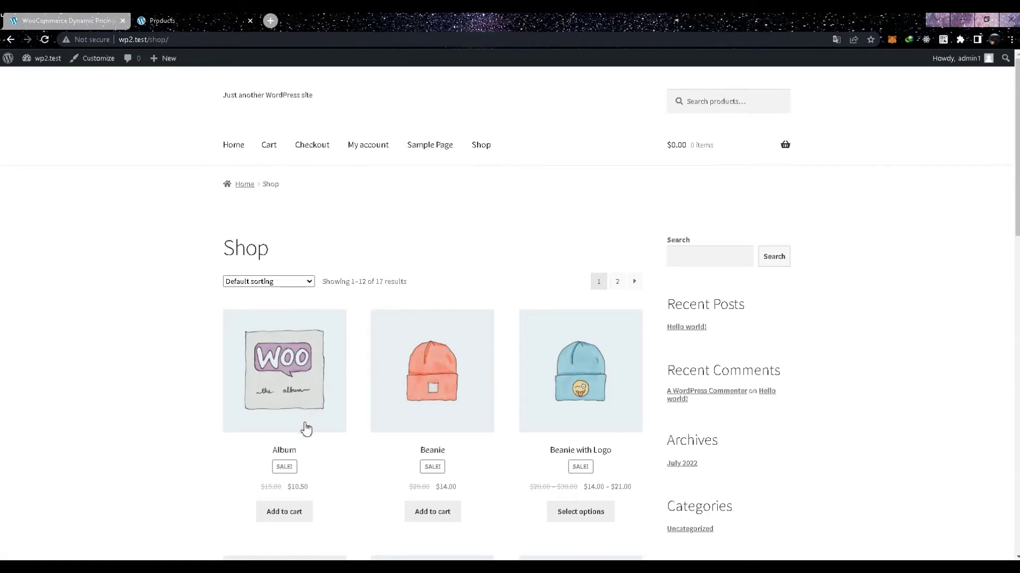
pyautogui.scroll(-2, 280, 480)
pyautogui.scroll(-1, 279, 481)
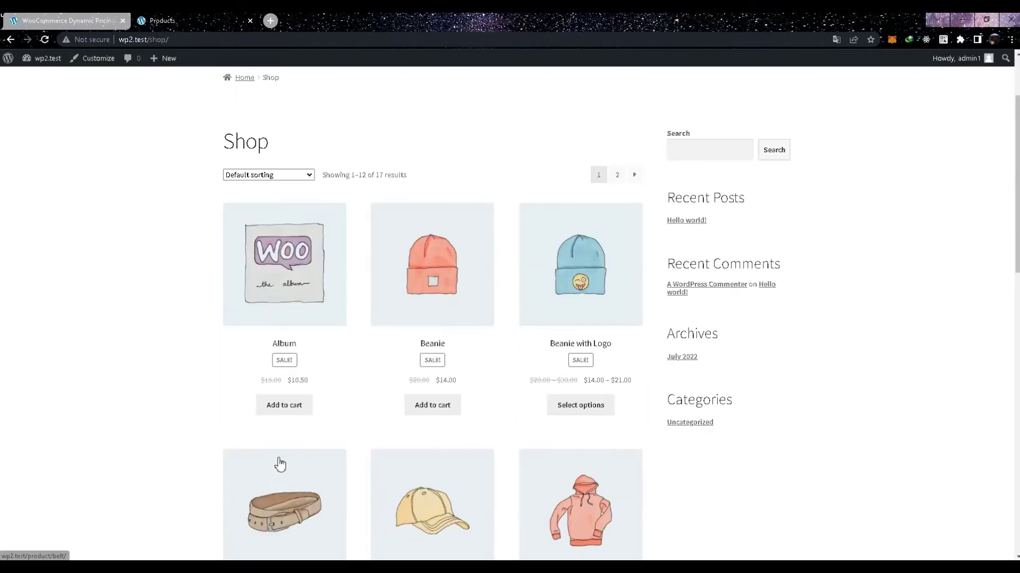
pyautogui.click(280, 410)
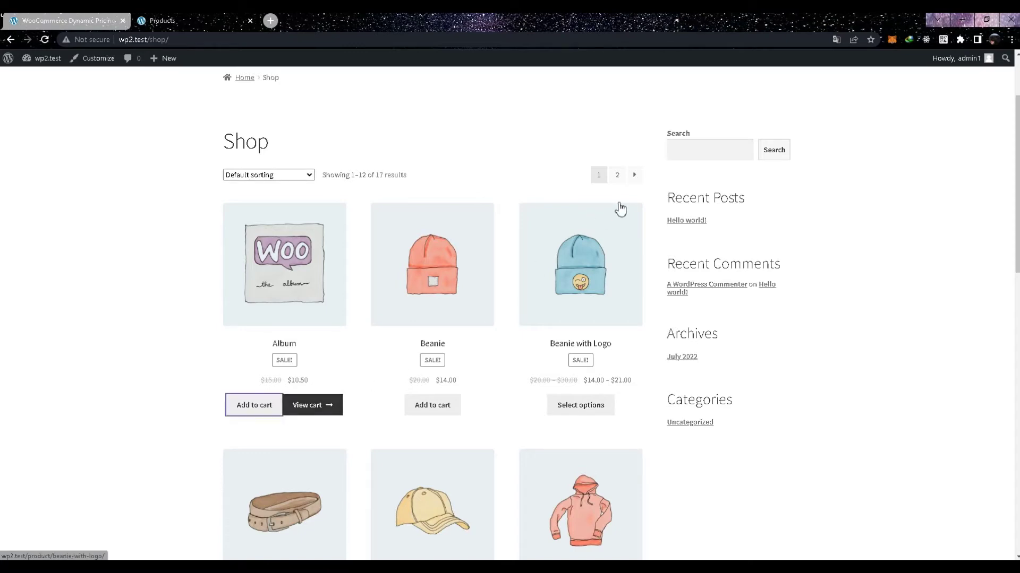
# Open the Sunglasses product from the shop's second page, add it to the cart and review the cart.
pyautogui.click(619, 177)
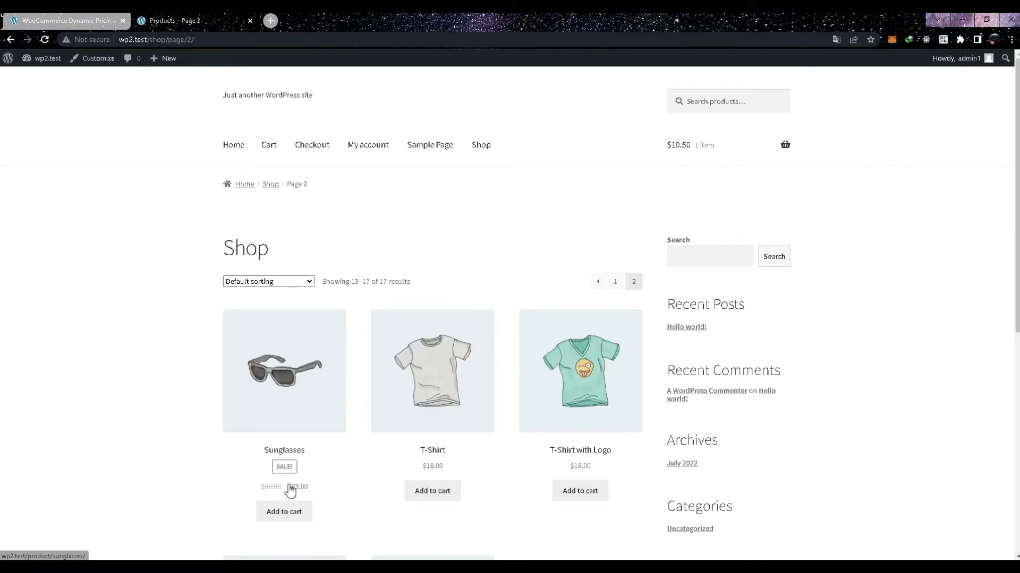
pyautogui.click(315, 419)
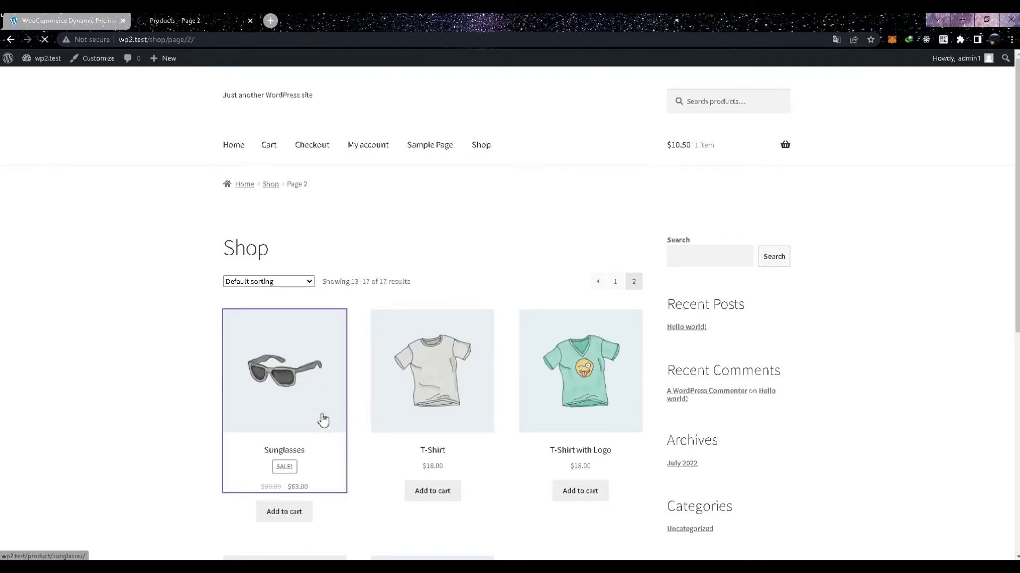
pyautogui.scroll(-2, 427, 385)
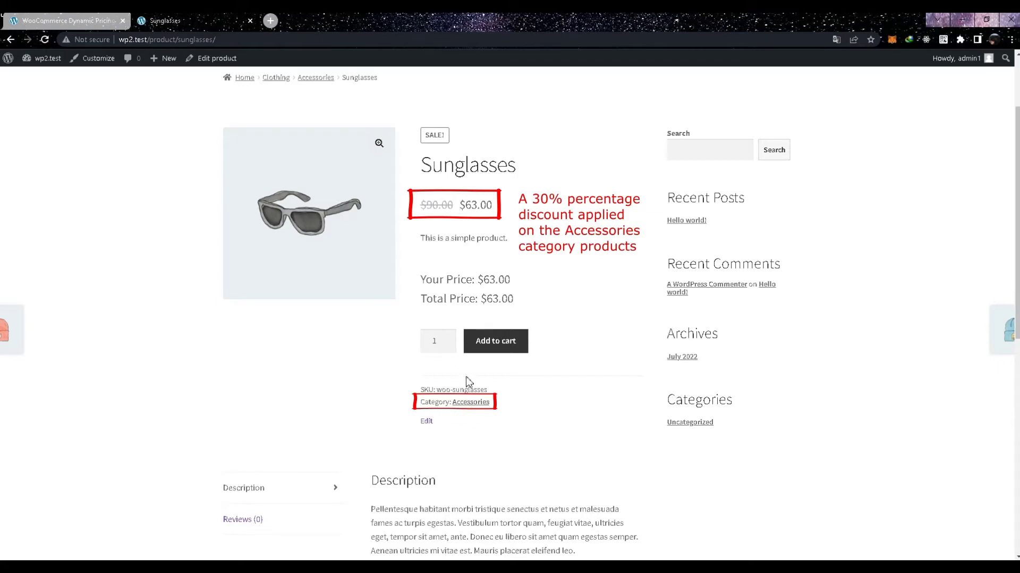
pyautogui.click(494, 348)
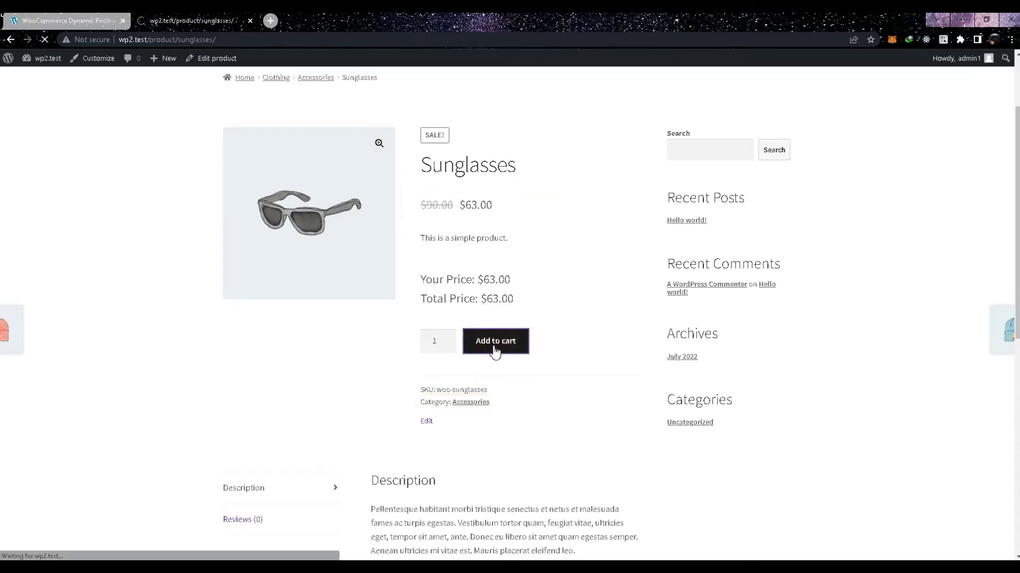
pyautogui.click(748, 281)
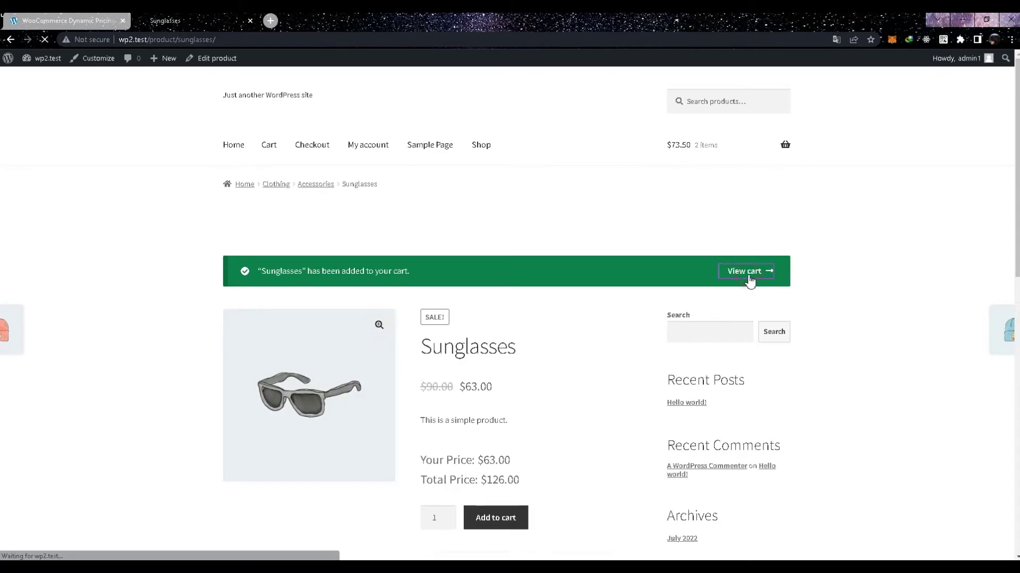
pyautogui.scroll(-3, 518, 326)
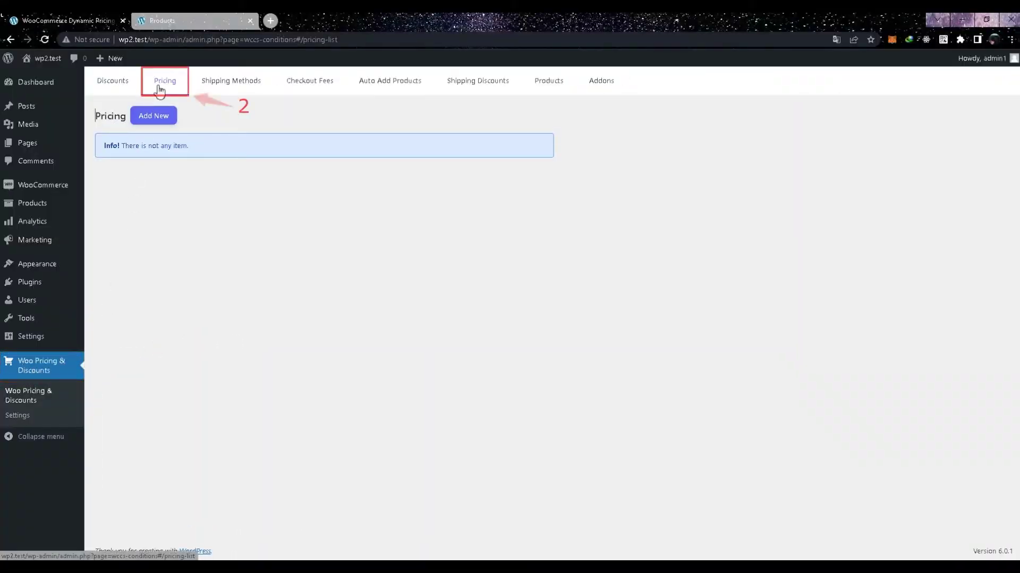
# Create a new pricing rule named "10% Percentage discount for t-shirts" and choose Simple as its mode.
pyautogui.click(145, 121)
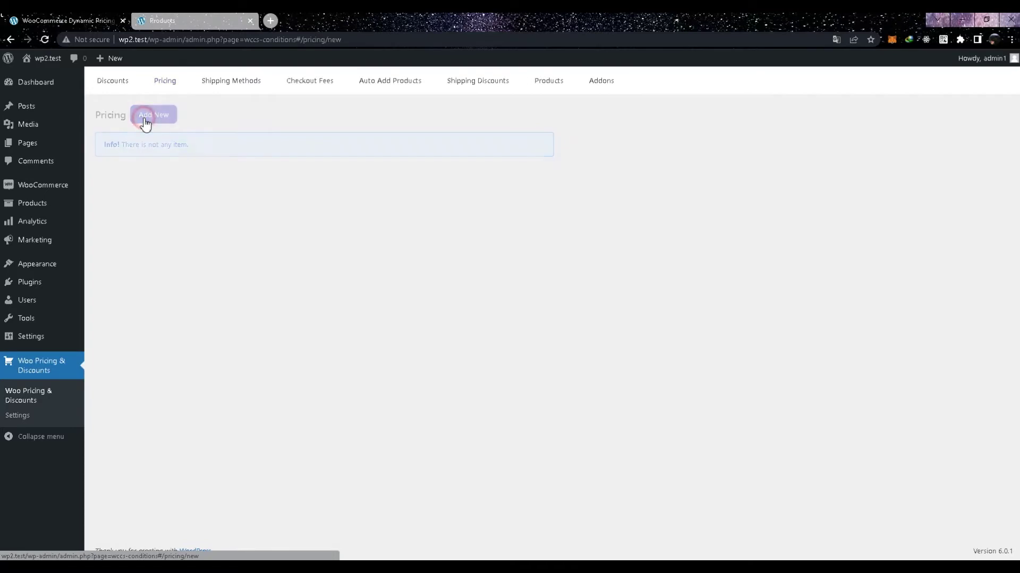
pyautogui.click(143, 161)
pyautogui.doubleClick(143, 161)
pyautogui.press('BackSpace')
pyautogui.write('10% Percentag')
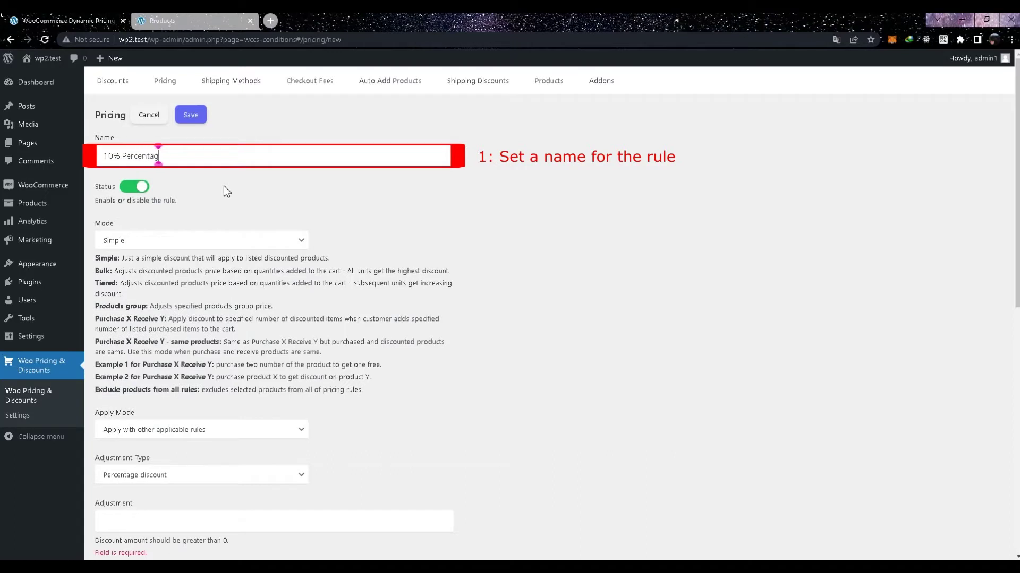
pyautogui.write('e discount for t-shirts')
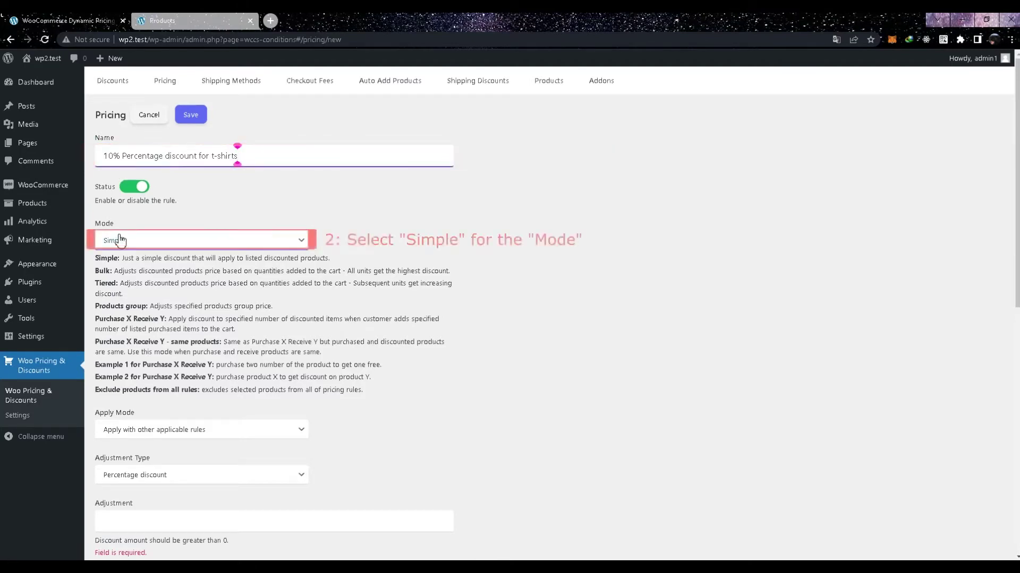
pyautogui.click(137, 246)
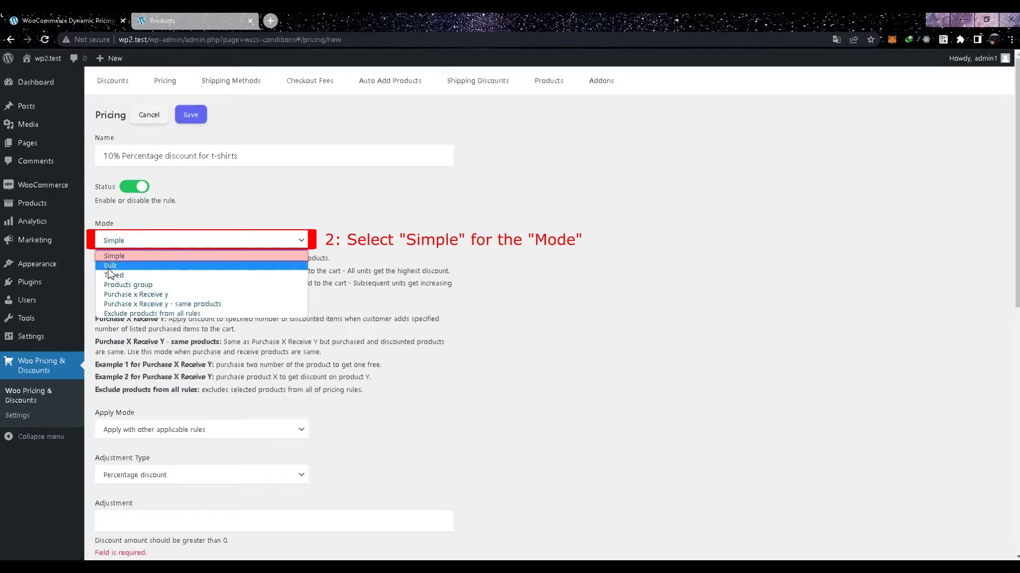
pyautogui.click(111, 258)
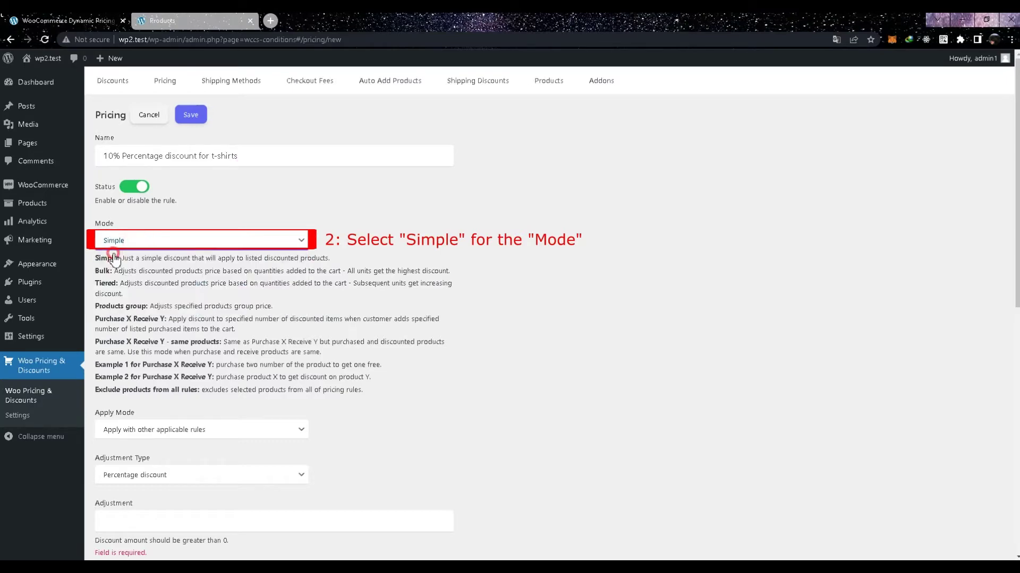
# Set the t-shirt rule's adjustment type to Percentage discount and its adjustment to 10.
pyautogui.scroll(-4, 177, 284)
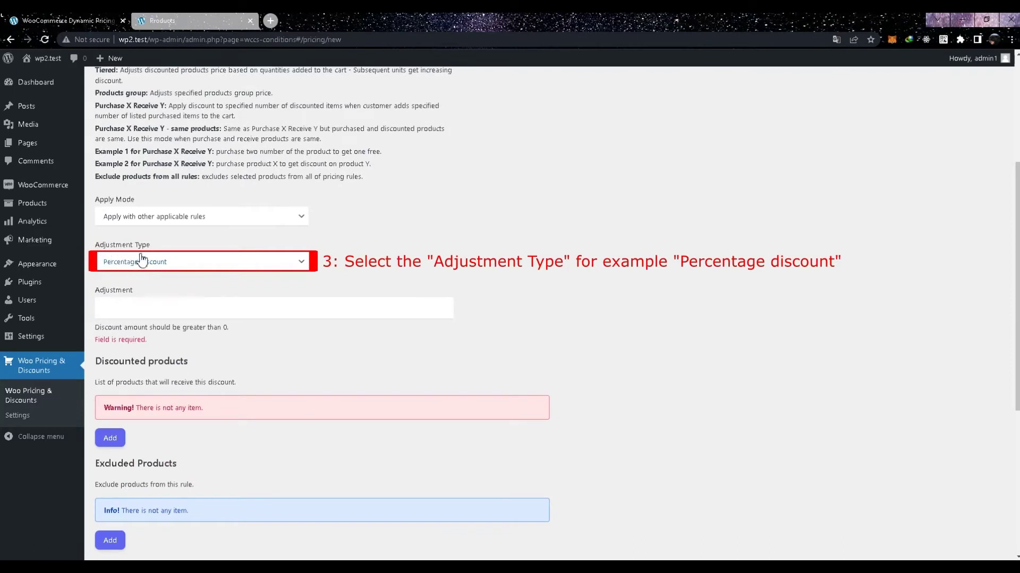
pyautogui.click(144, 267)
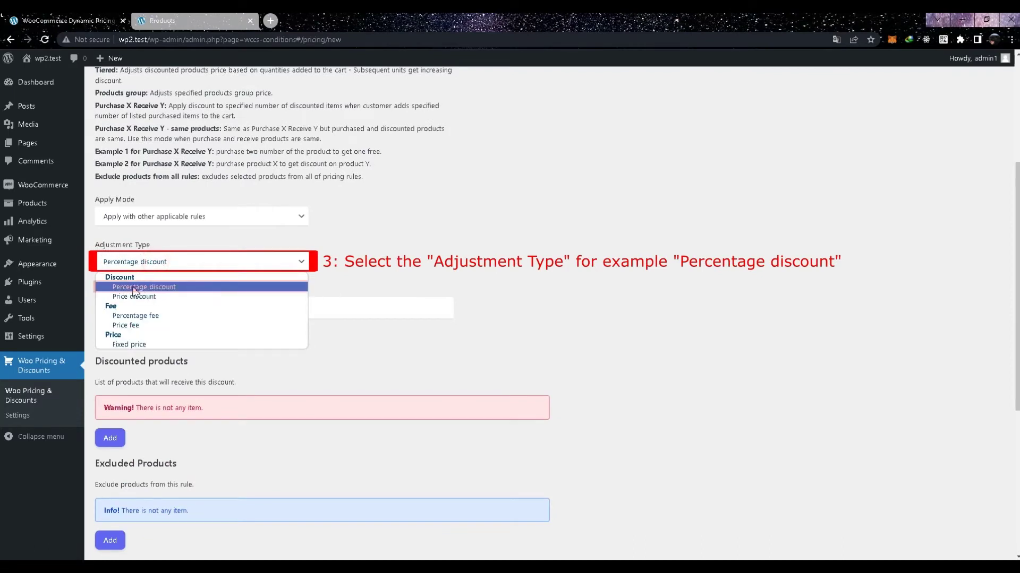
pyautogui.click(136, 288)
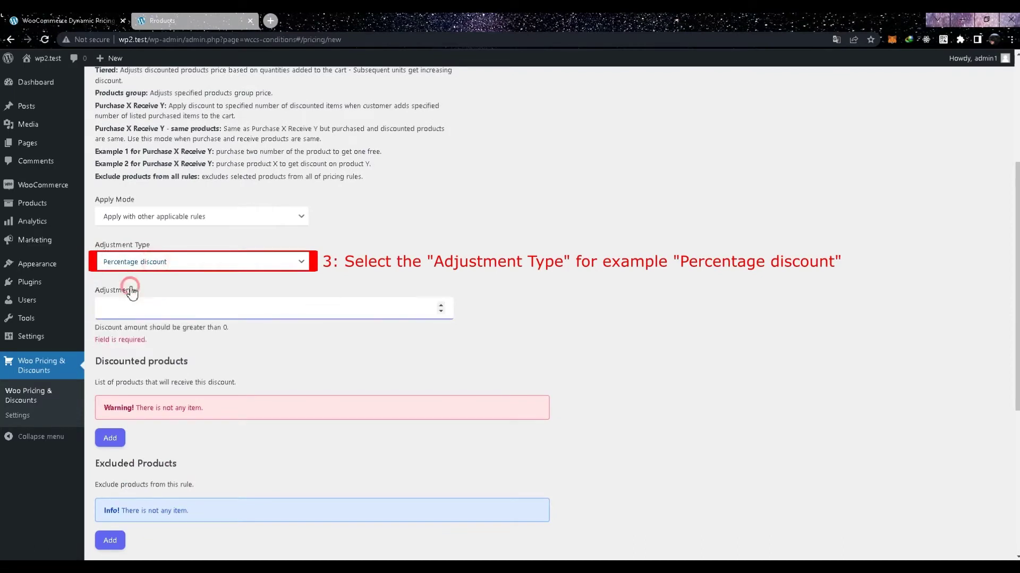
pyautogui.click(104, 302)
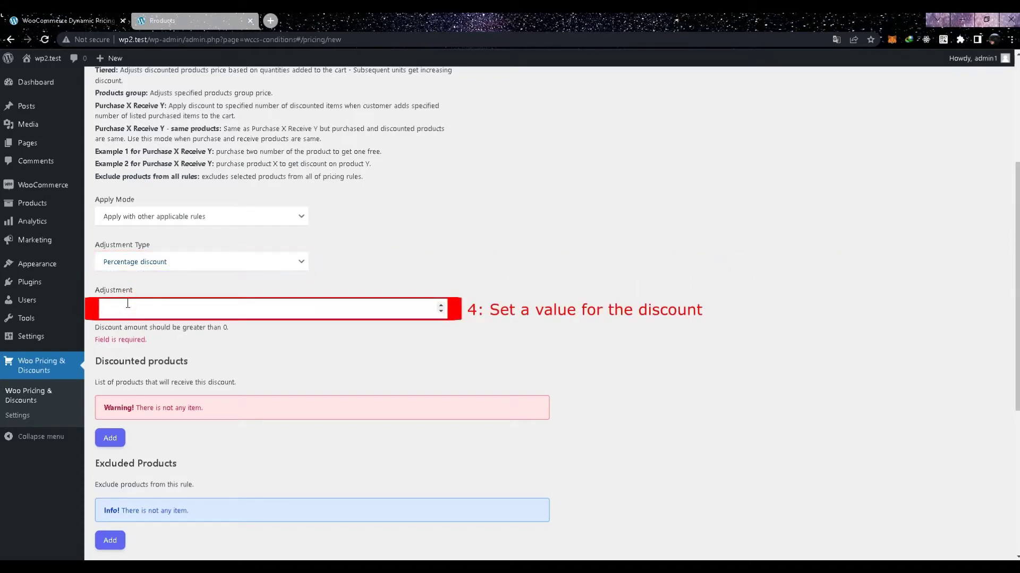
pyautogui.write('10')
# Add a discounted products condition using Categories in list with Clothing/Tshirts, and save the rule.
pyautogui.scroll(-2, 141, 333)
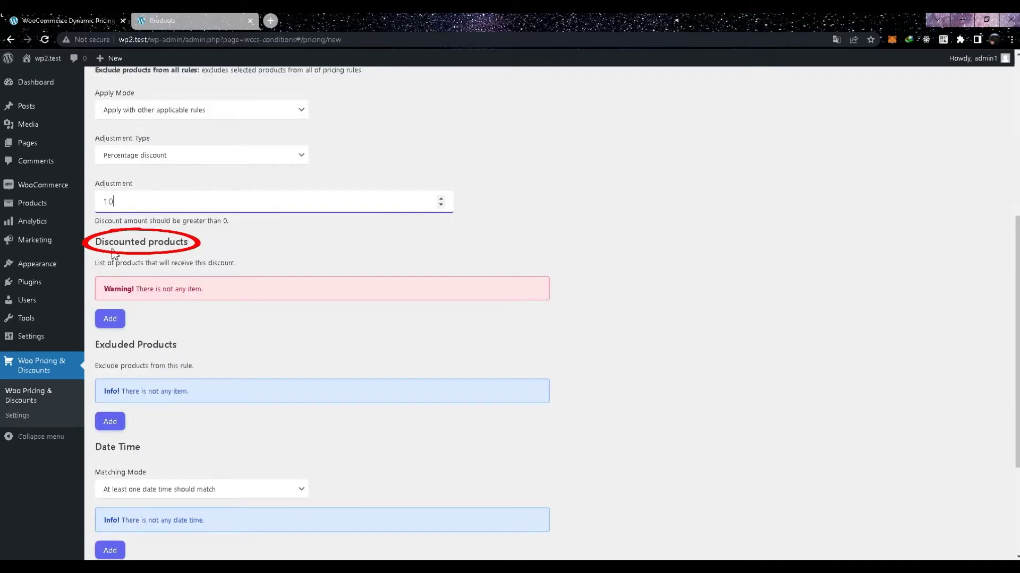
pyautogui.click(110, 319)
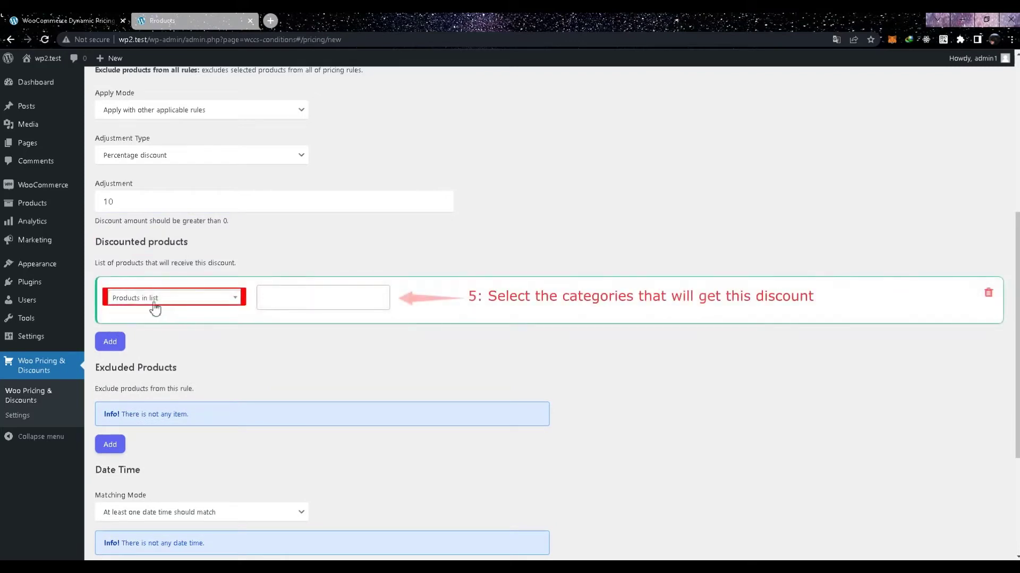
pyautogui.click(217, 300)
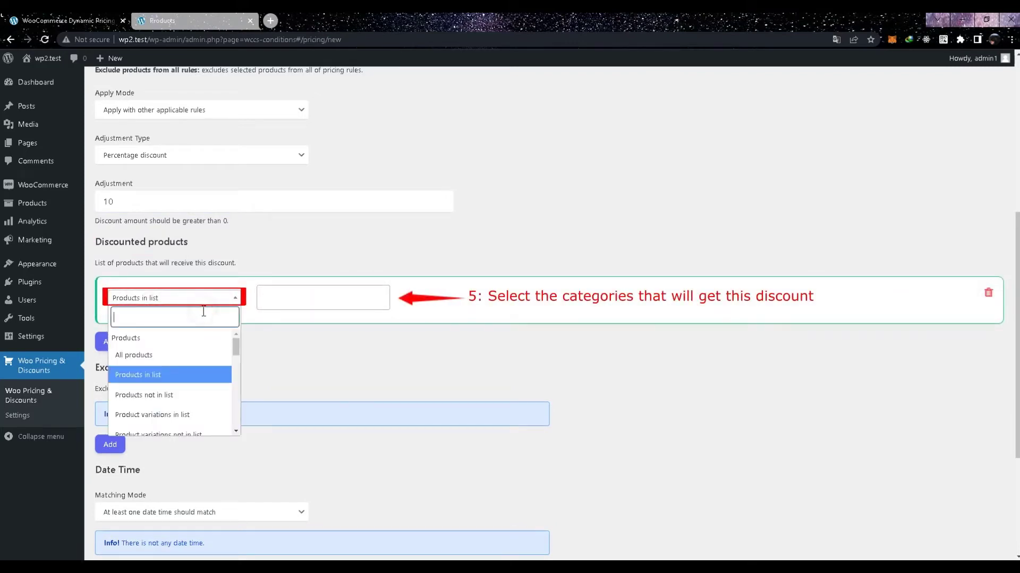
pyautogui.write('cate')
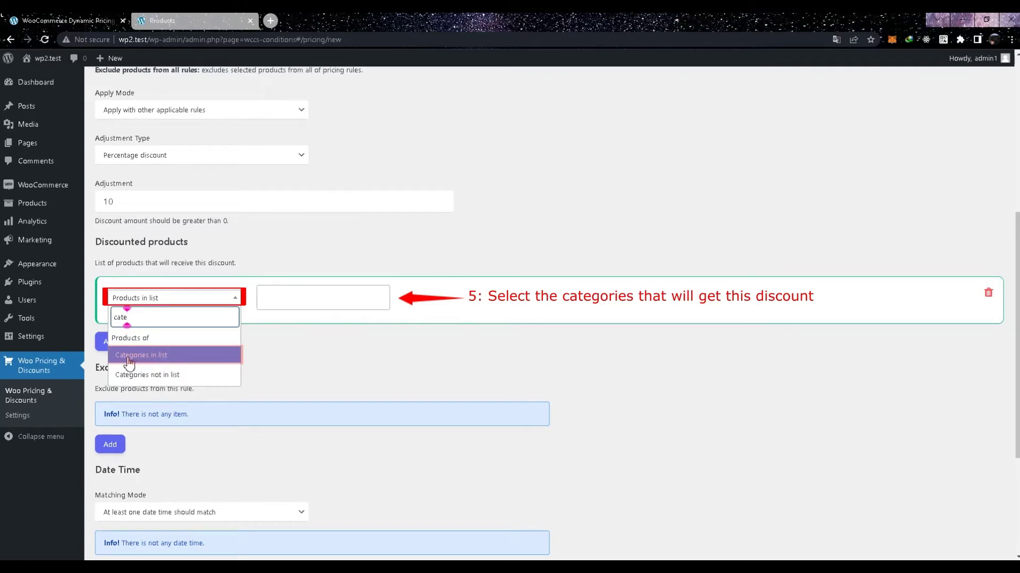
pyautogui.click(136, 355)
pyautogui.click(272, 301)
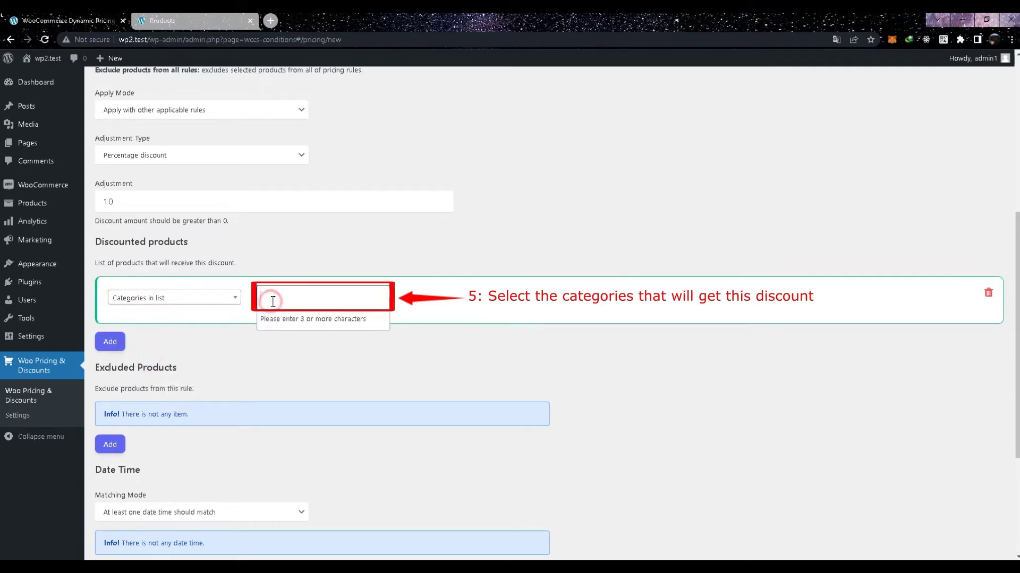
pyautogui.write('Tshirt')
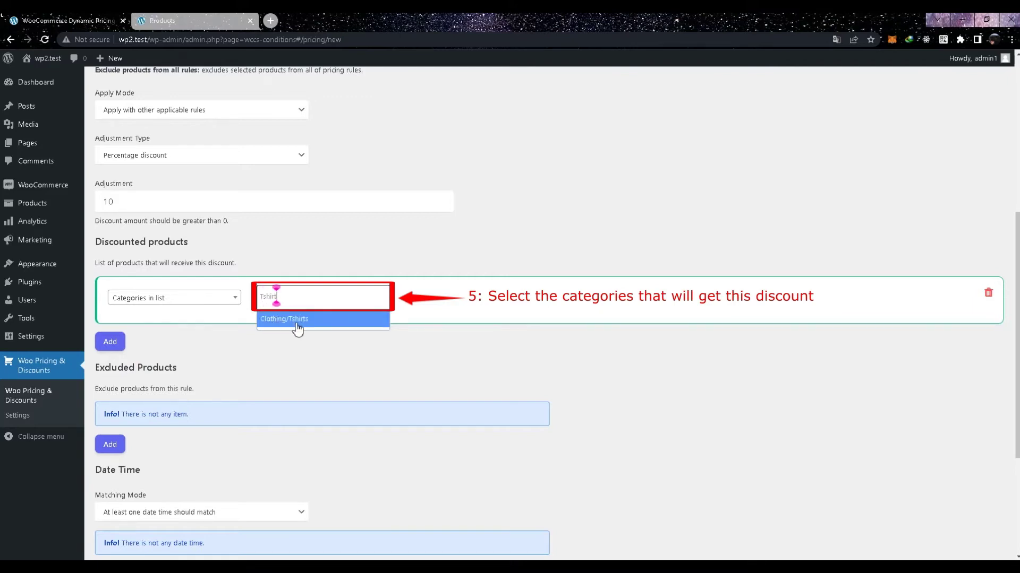
pyautogui.click(291, 322)
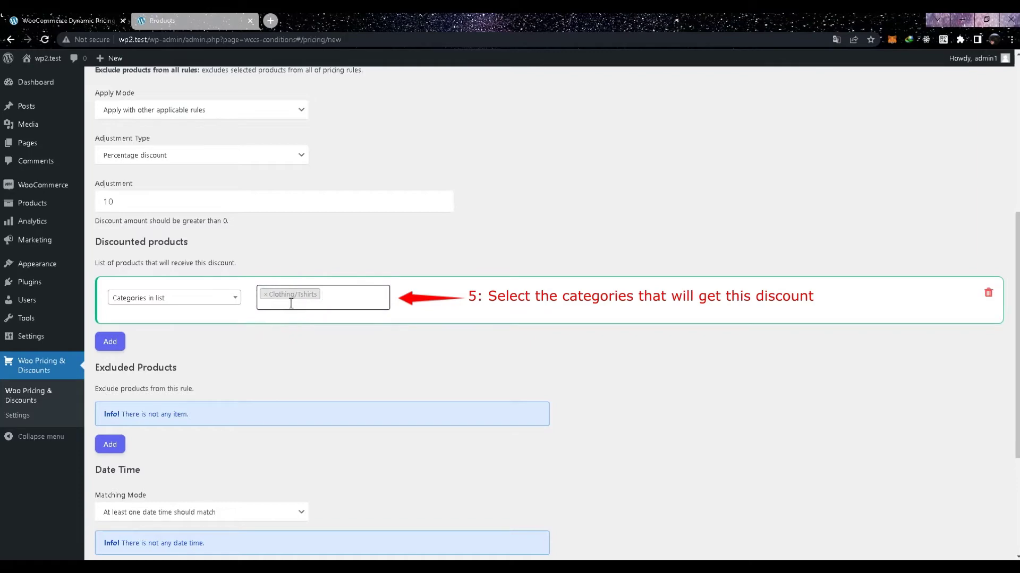
pyautogui.scroll(6, 305, 303)
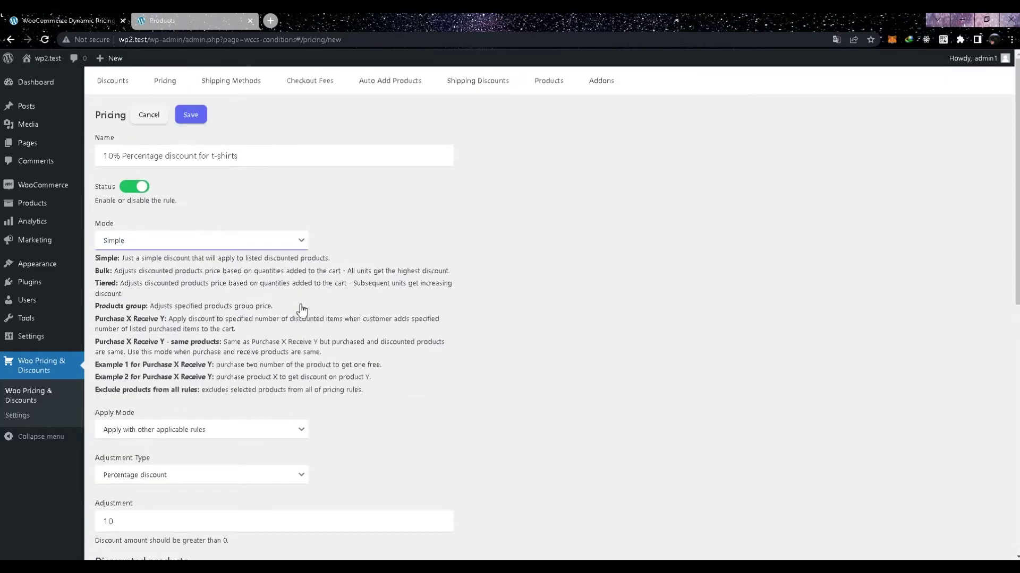
pyautogui.click(190, 116)
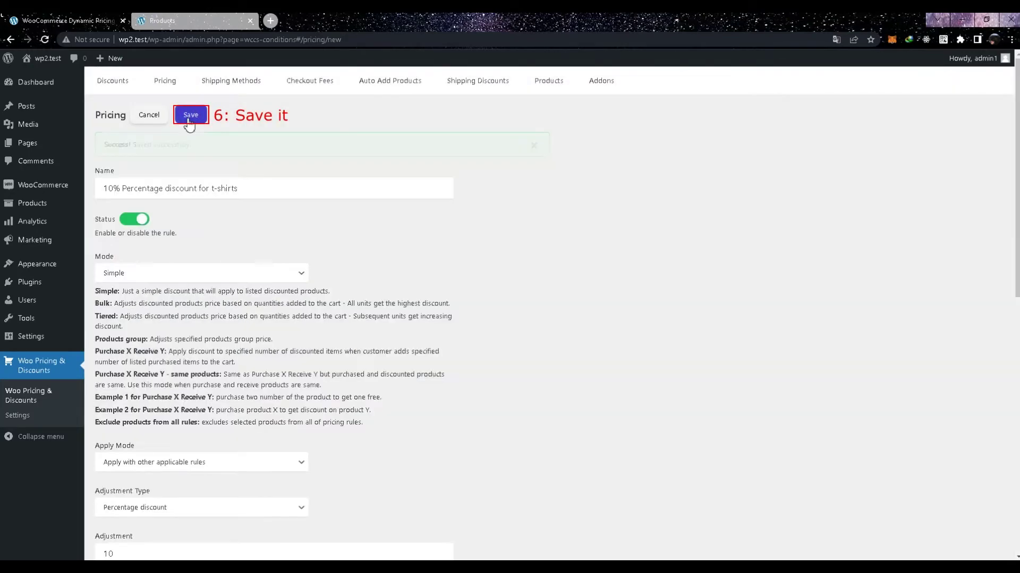
# Create a new pricing rule named "15% Percentage discount for hoodies" with an adjustment of 15.
pyautogui.click(162, 82)
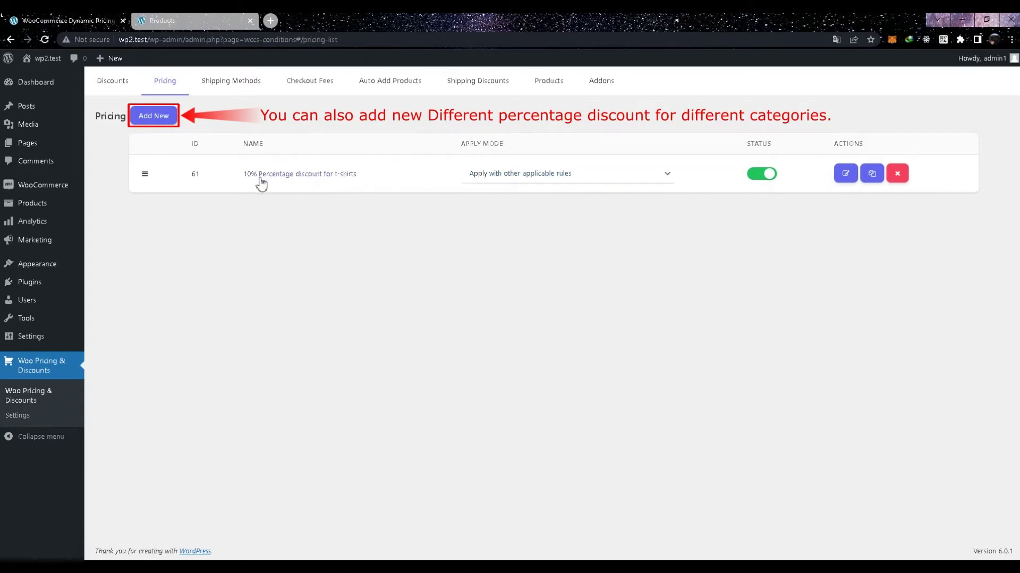
pyautogui.click(154, 116)
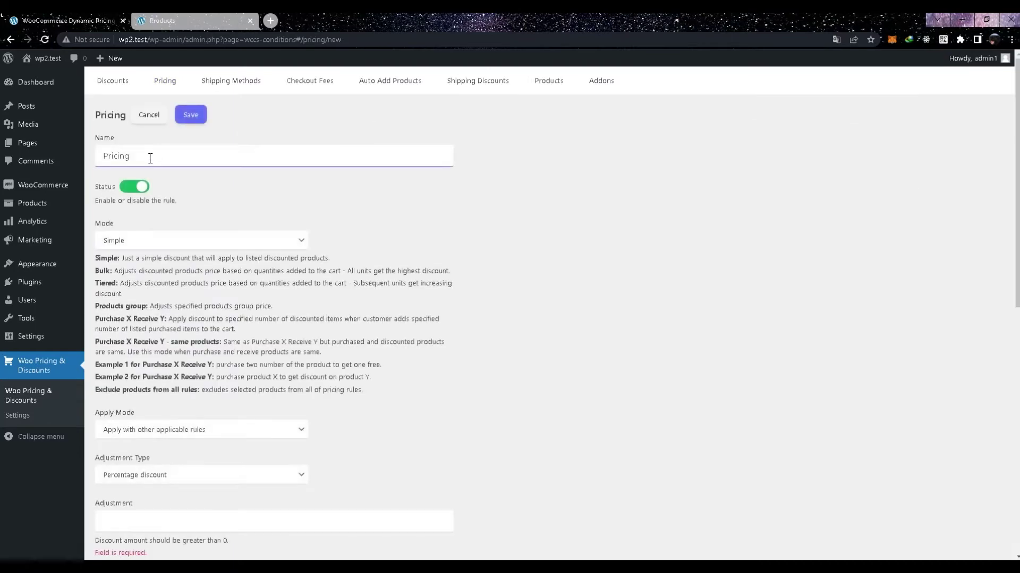
pyautogui.press('BackSpace')
pyautogui.write('15% Percentage disc')
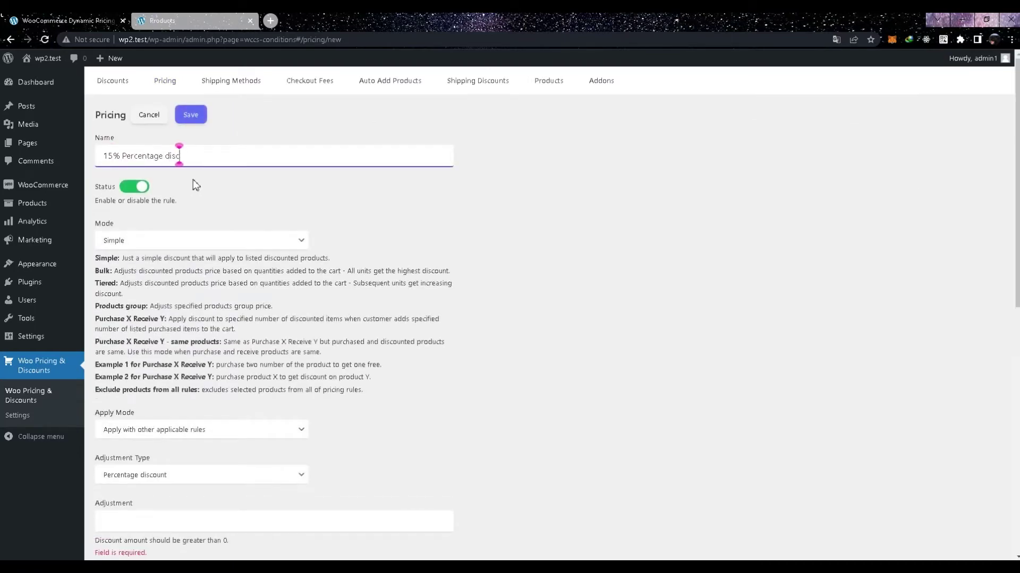
pyautogui.write('ount for hoodies')
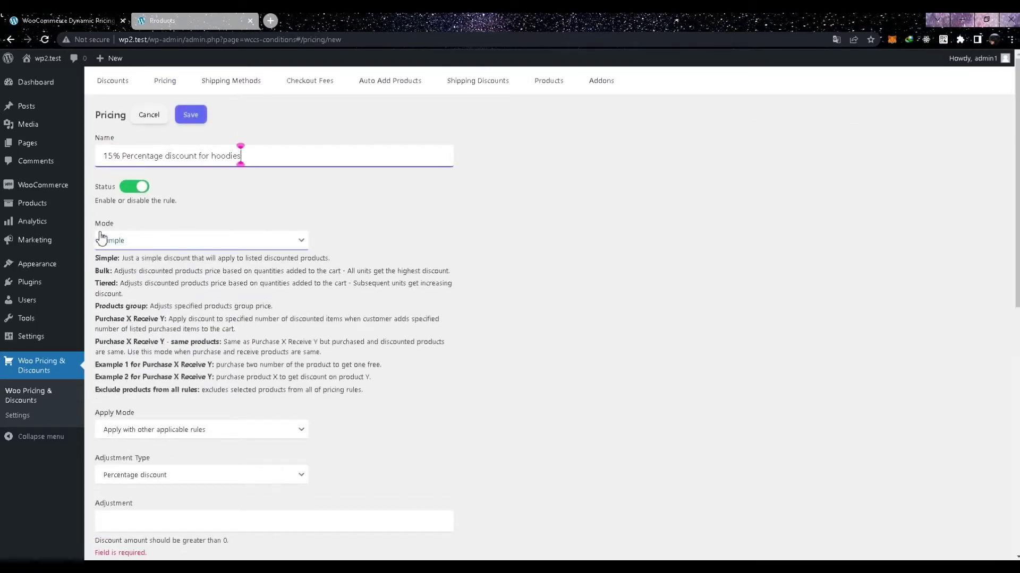
pyautogui.scroll(-4, 120, 252)
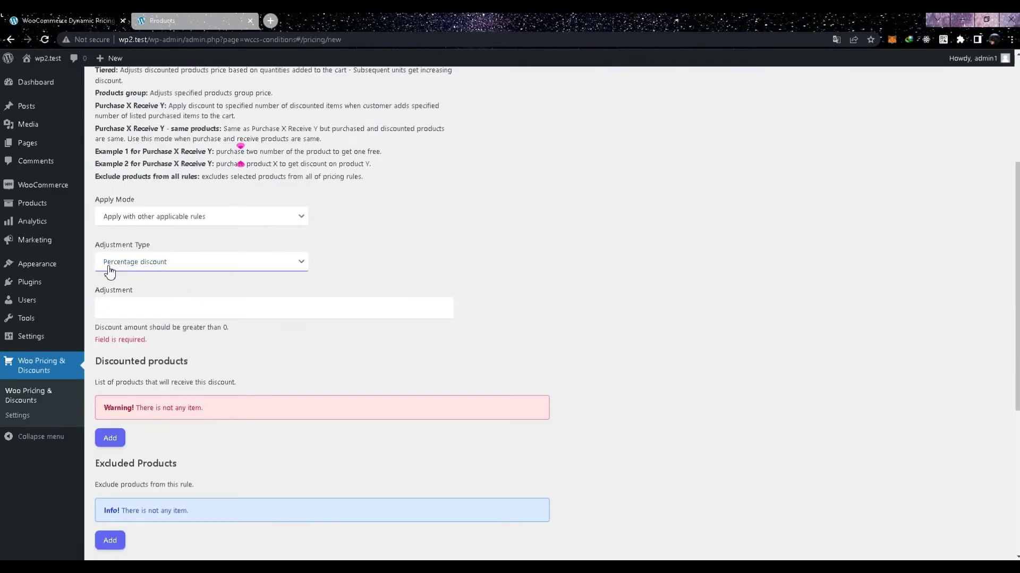
pyautogui.click(130, 304)
pyautogui.write('15')
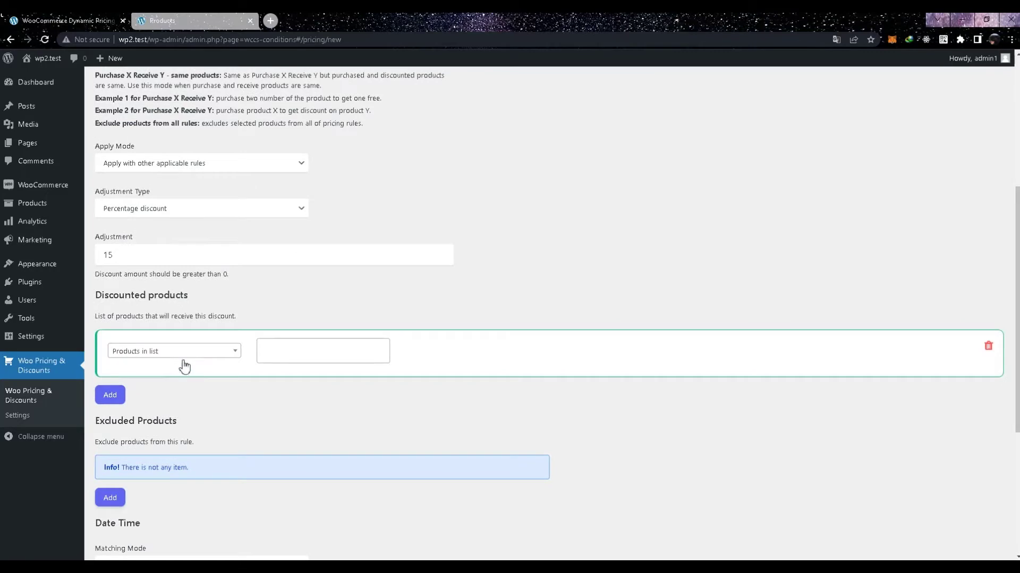
# Apply the hoodies rule to Categories in list with Clothing/Hoodies as discounted products, and save it.
pyautogui.click(182, 351)
pyautogui.click(140, 370)
pyautogui.write('ca')
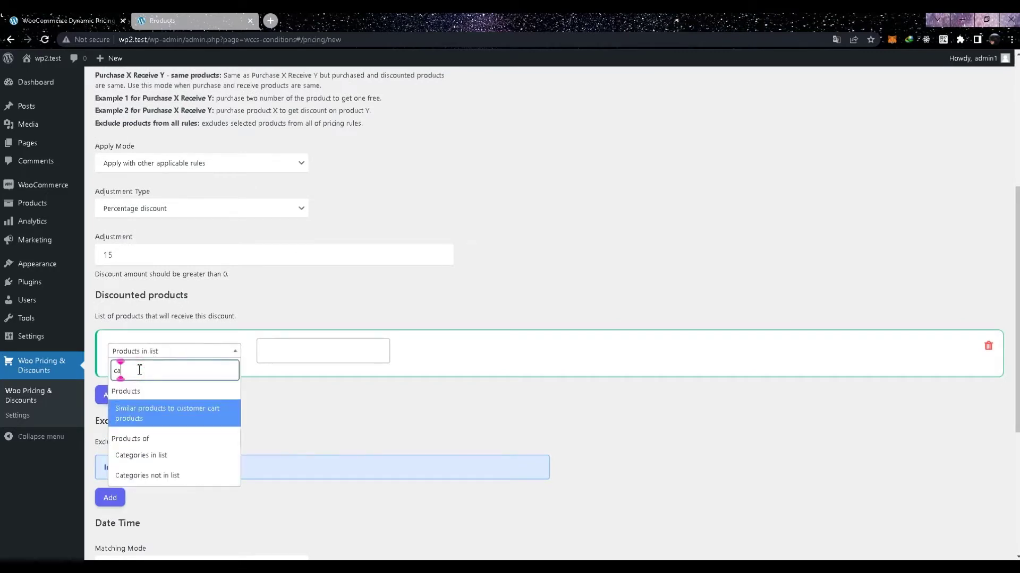
pyautogui.write('te')
pyautogui.click(141, 413)
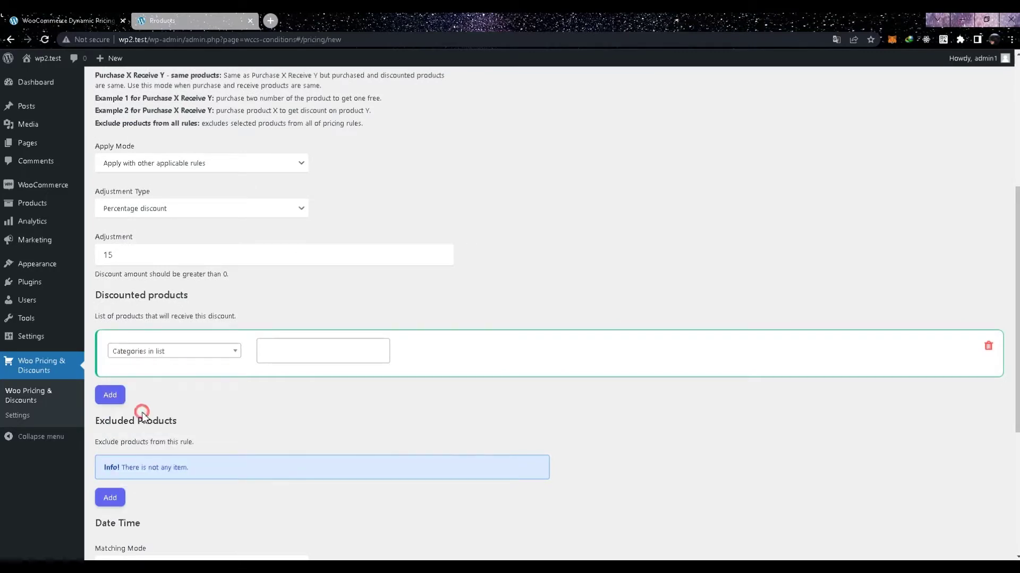
pyautogui.click(279, 355)
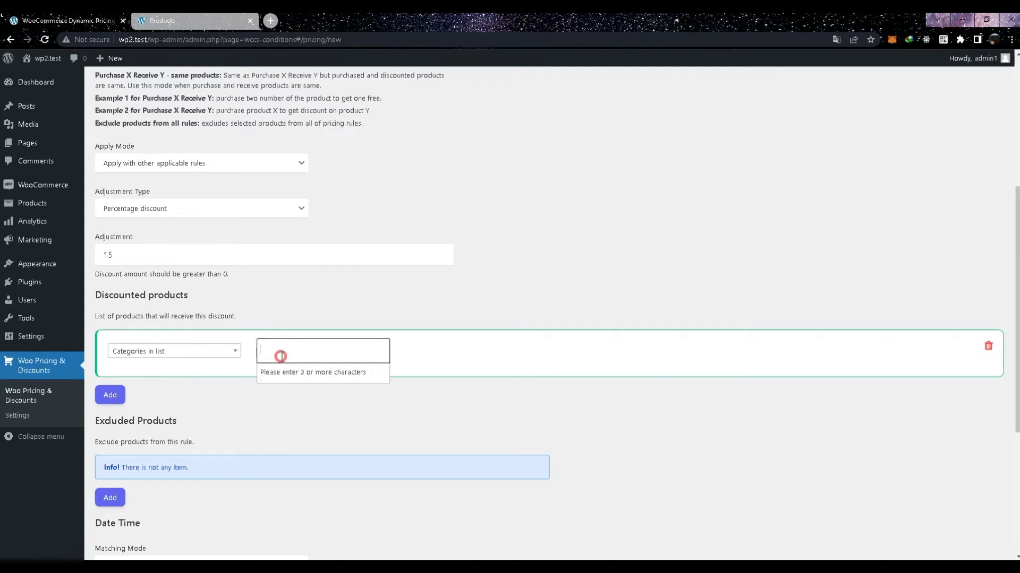
pyautogui.write('Hood')
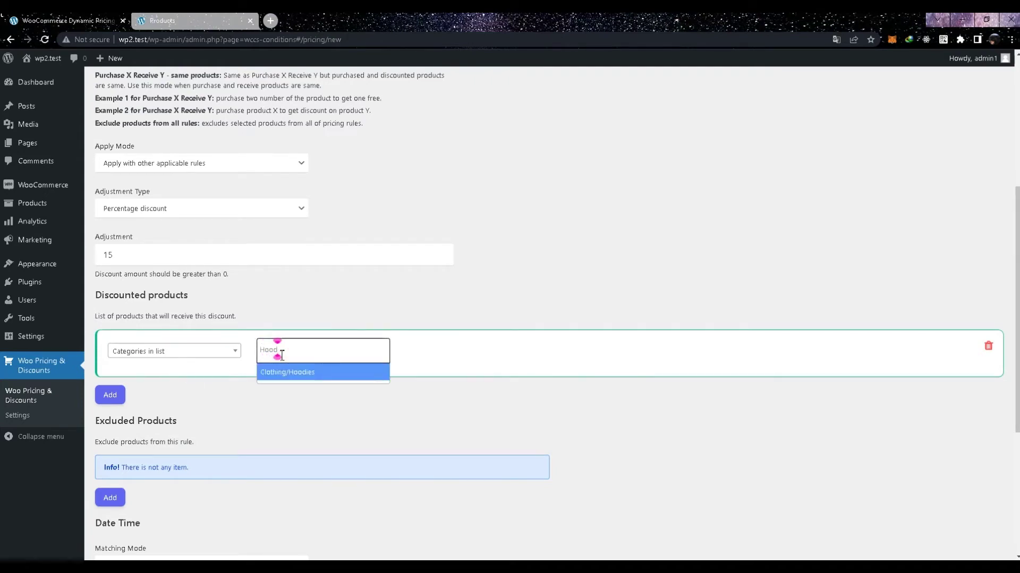
pyautogui.click(298, 377)
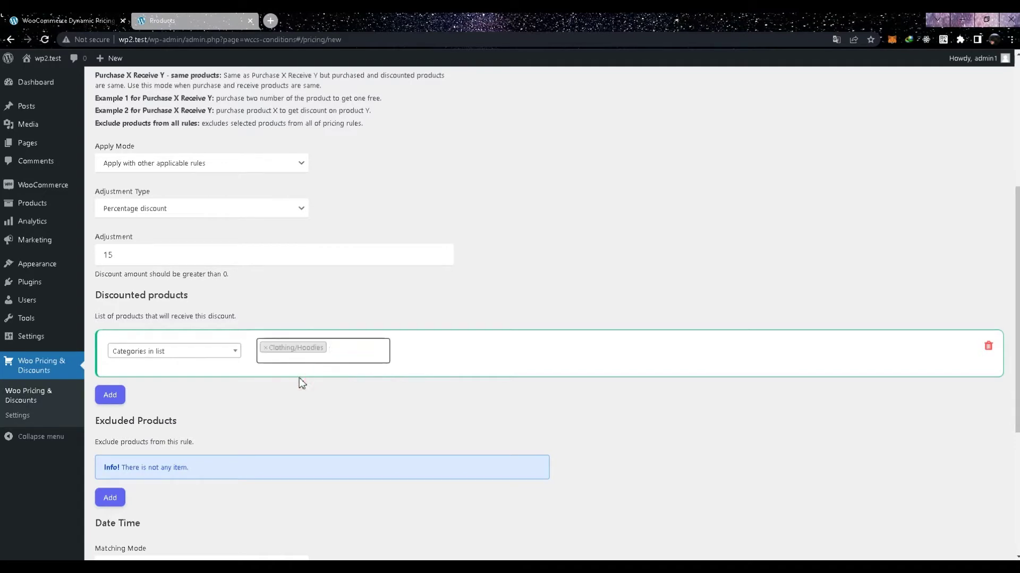
pyautogui.scroll(5, 298, 377)
pyautogui.click(195, 115)
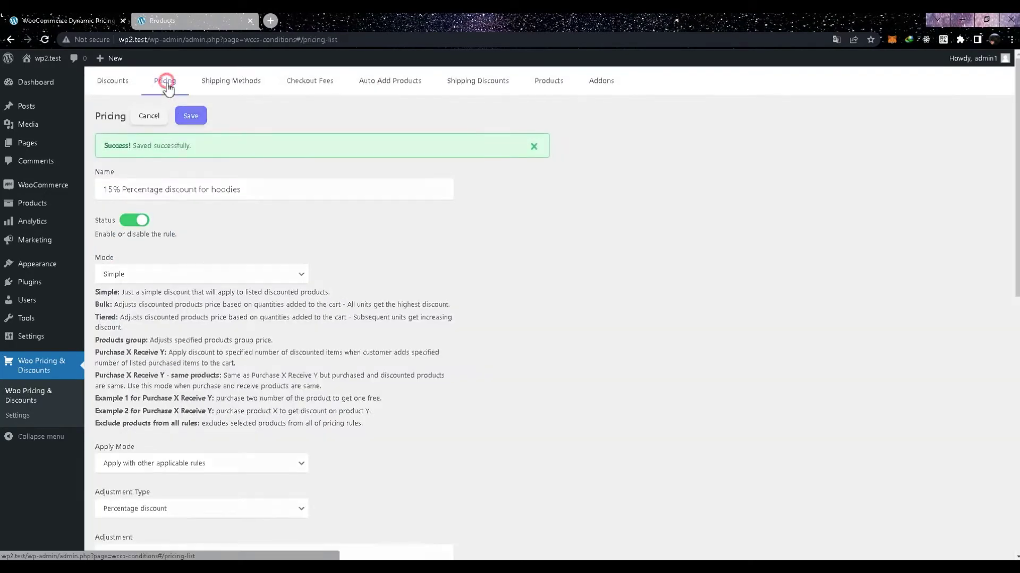
# Create another pricing rule named "20% Percentage discount for accesories" with an adjustment of 20.
pyautogui.click(165, 80)
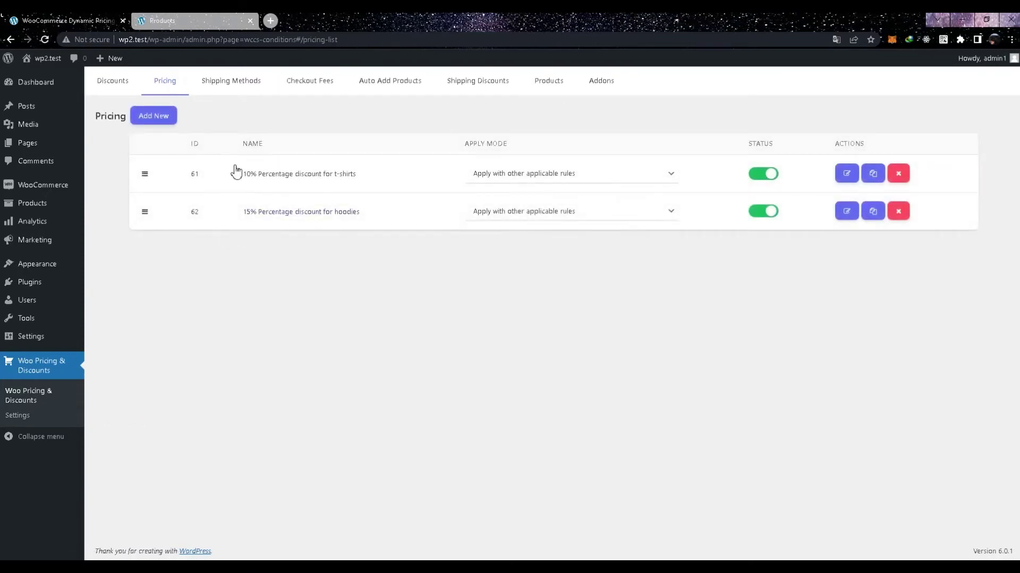
pyautogui.click(158, 117)
pyautogui.click(147, 156)
pyautogui.hotkey('ctrl', 'a')
pyautogui.write('20% Percentage discount for accesories')
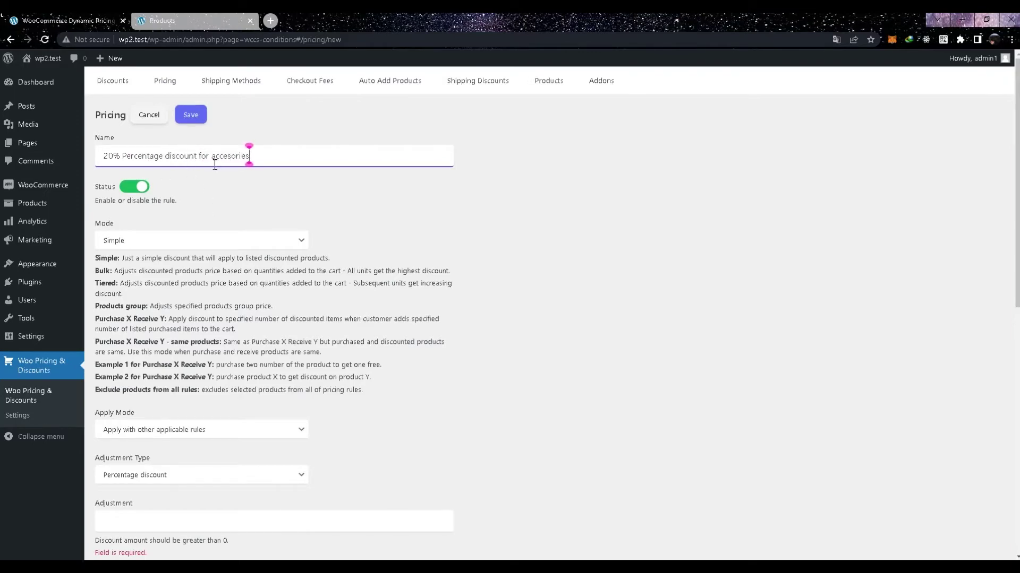
pyautogui.scroll(-4, 107, 255)
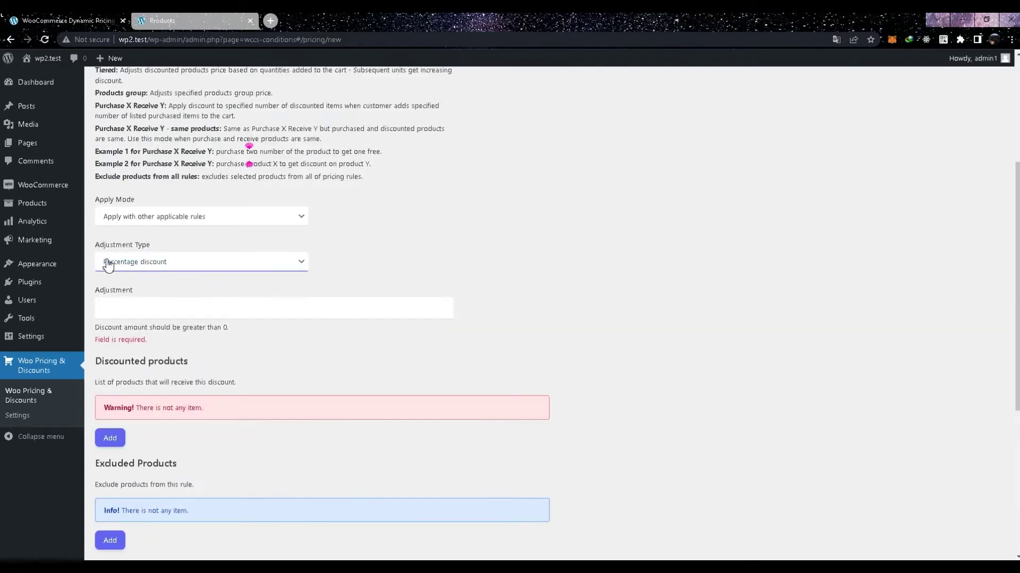
pyautogui.click(127, 308)
pyautogui.write('20')
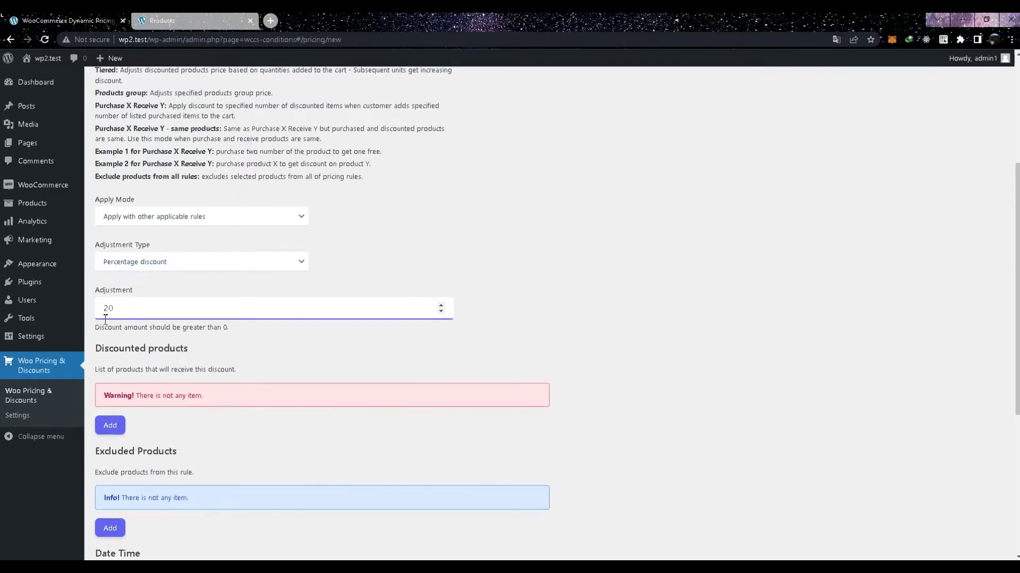
# Add a discounted products condition using Categories in list with Clothing/Accessories, and save the accessories rule.
pyautogui.scroll(-1, 109, 311)
pyautogui.click(110, 372)
pyautogui.click(154, 355)
pyautogui.click(149, 375)
pyautogui.write('cate')
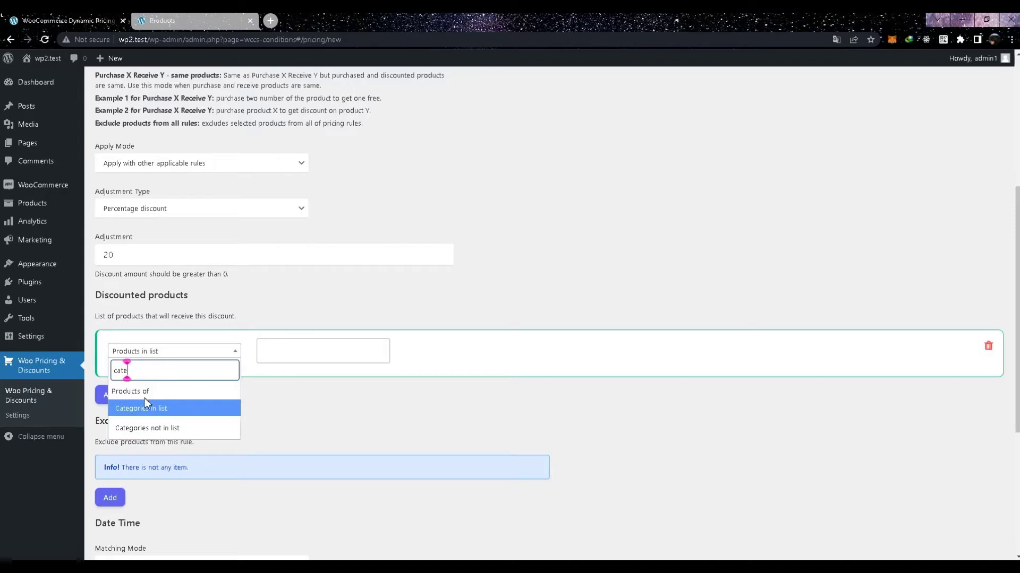
pyautogui.click(143, 417)
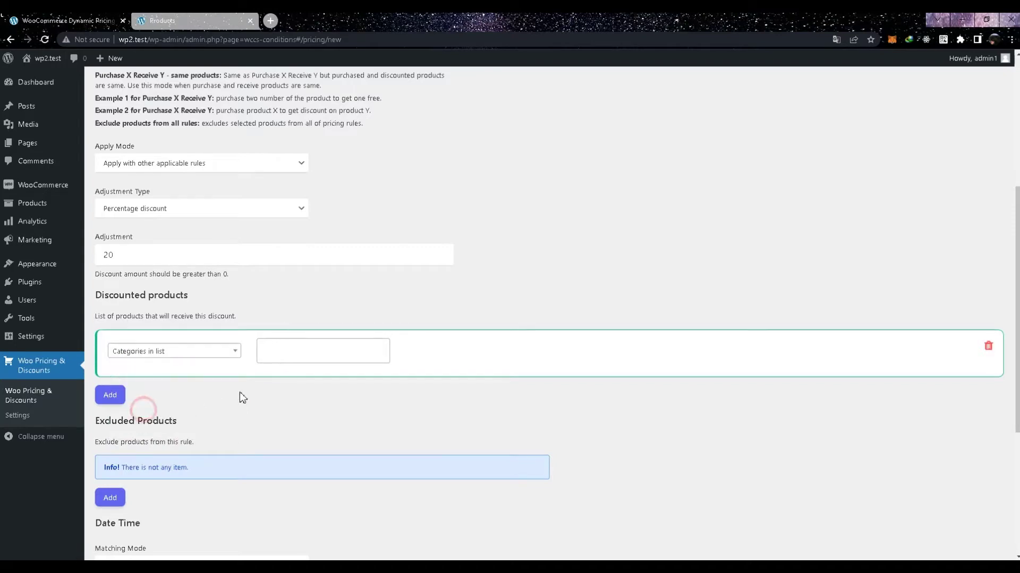
pyautogui.click(275, 351)
pyautogui.write('acce')
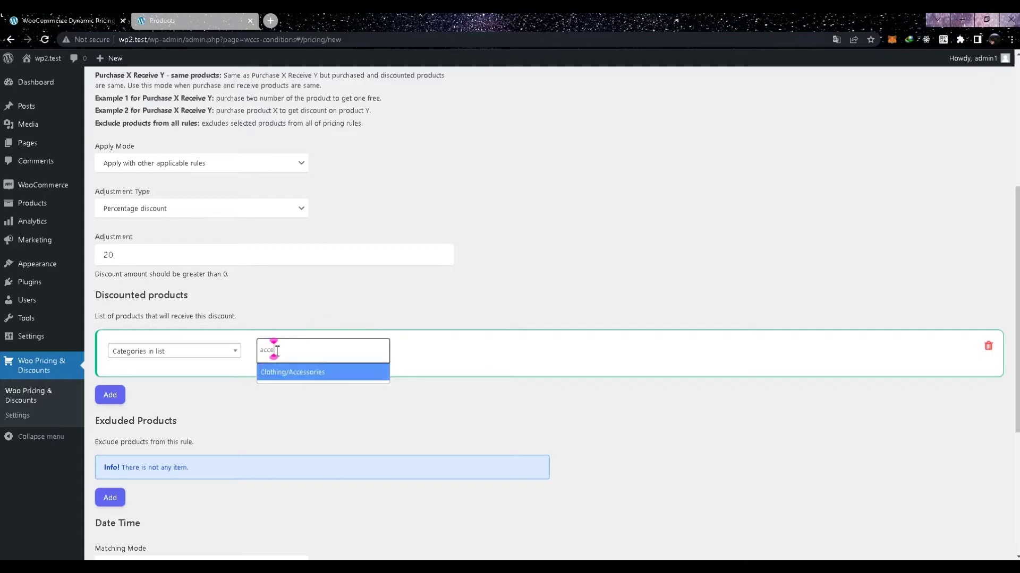
pyautogui.click(305, 376)
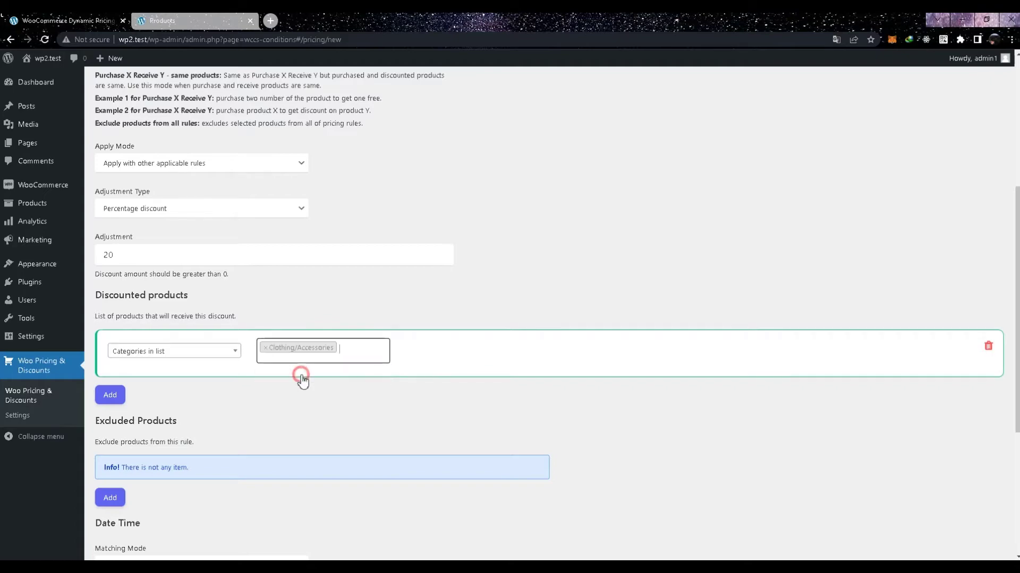
pyautogui.scroll(5, 308, 352)
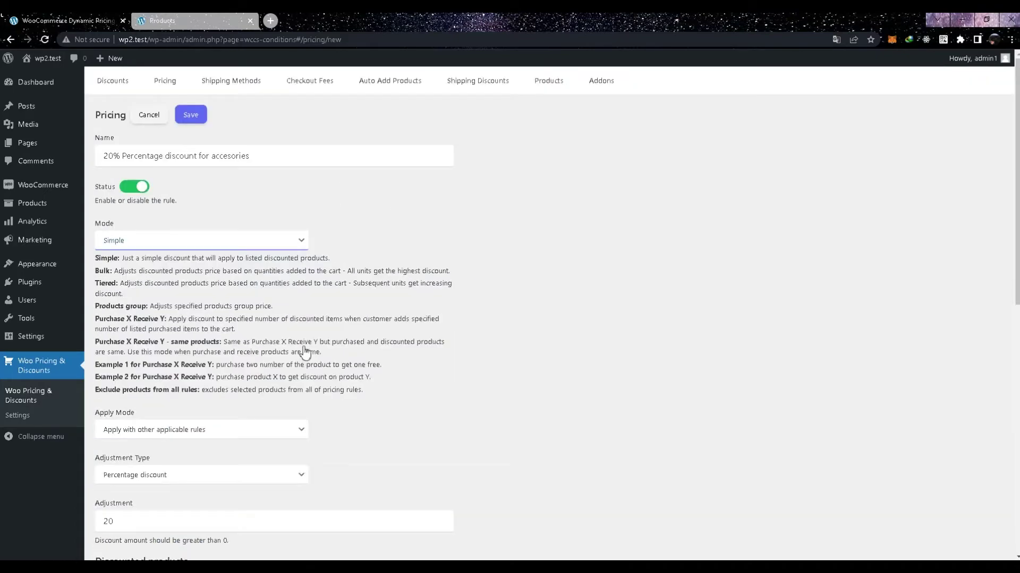
pyautogui.click(190, 115)
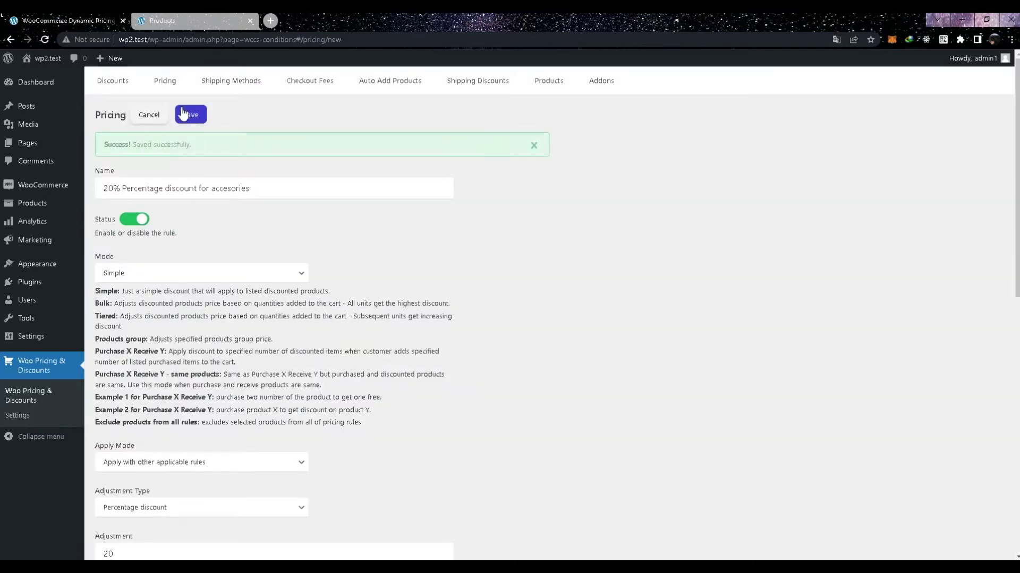
# Return to the pricing rules list, and reload the shop page to check the discounted product prices.
pyautogui.click(165, 84)
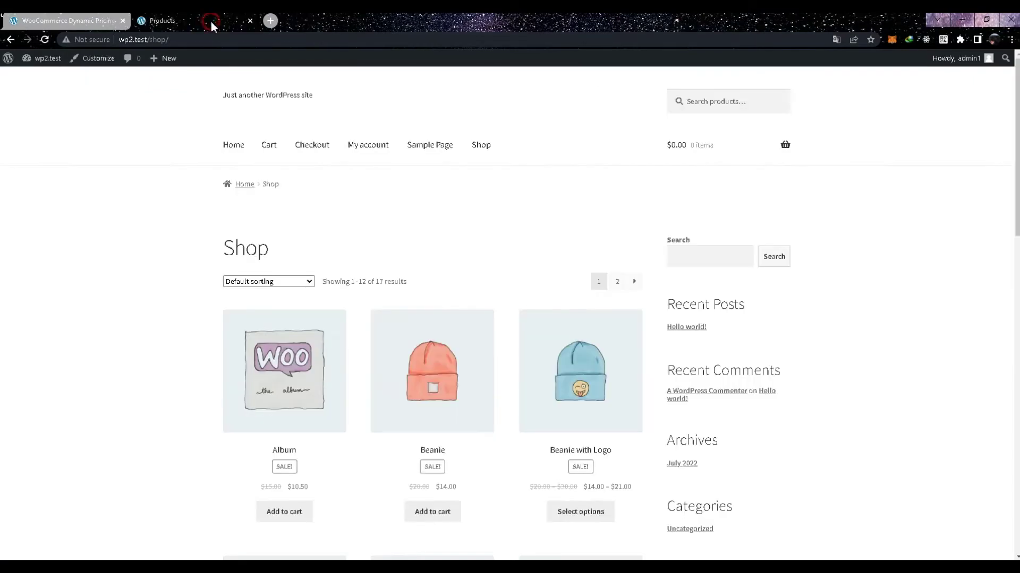
pyautogui.click(212, 21)
pyautogui.click(52, 39)
pyautogui.scroll(-10, 378, 230)
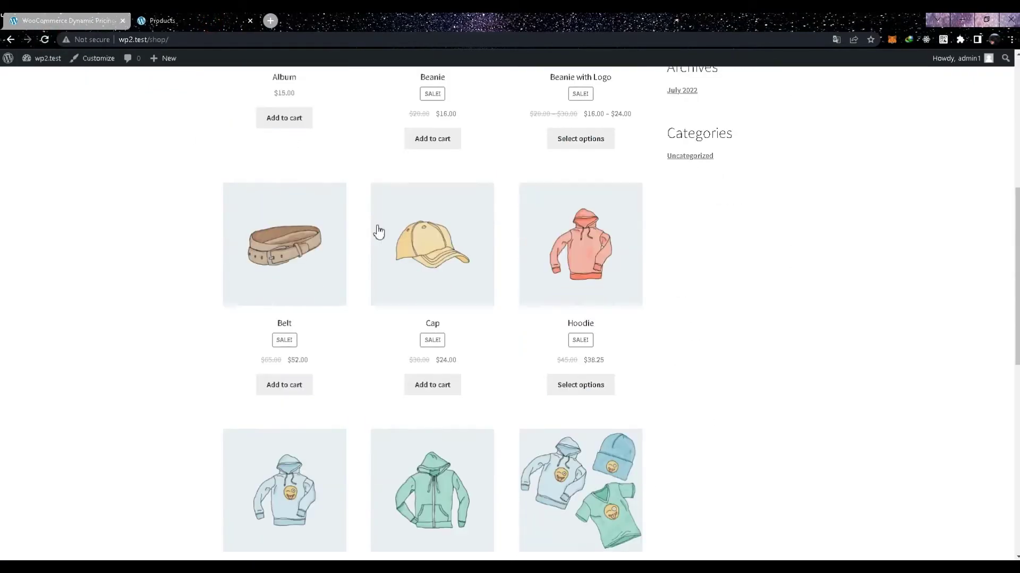
pyautogui.scroll(-3, 378, 234)
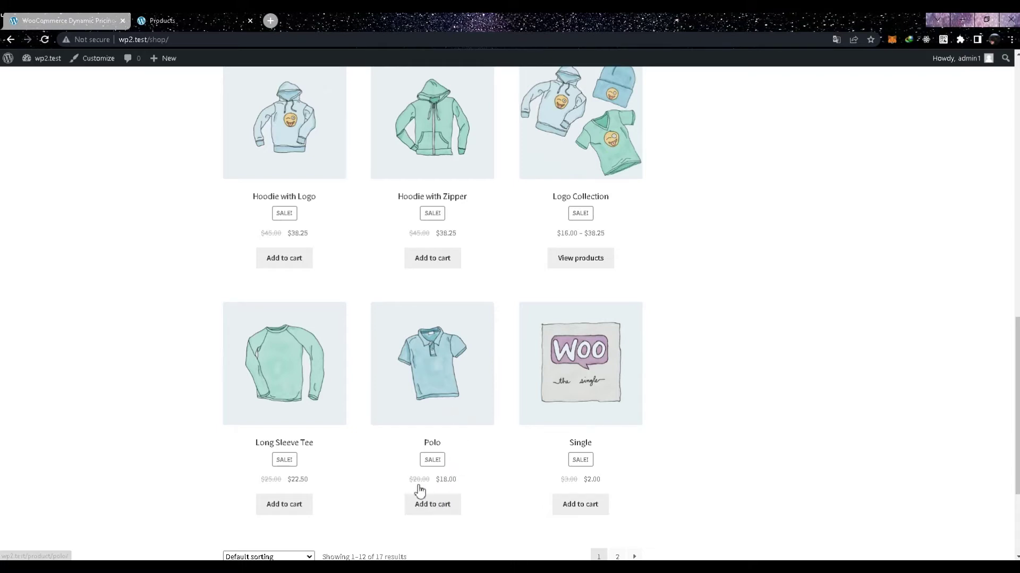
# Add the Polo, the Hoodie with Zipper and the Sunglasses from the second shop page to the cart, and view the cart.
pyautogui.click(434, 505)
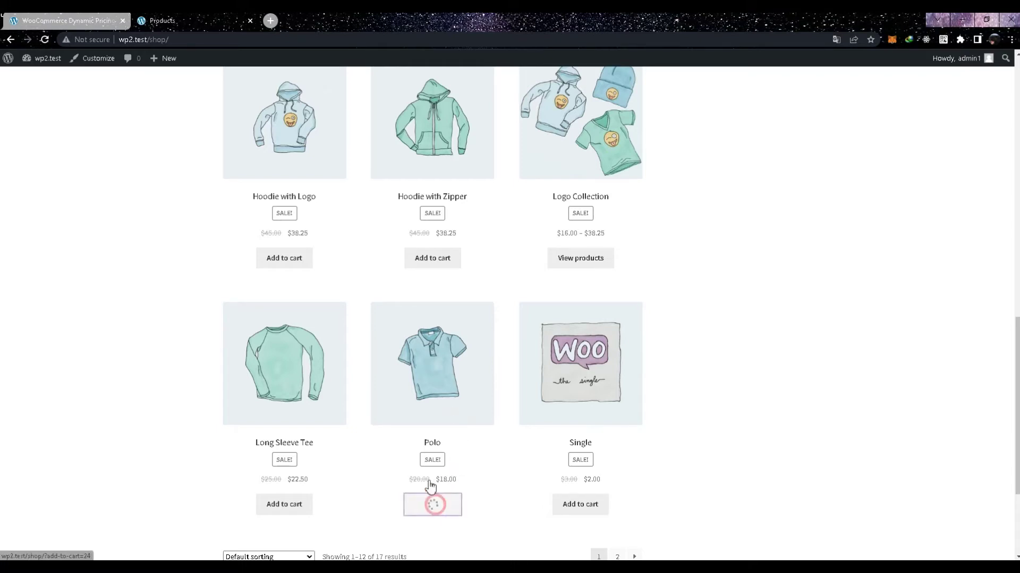
pyautogui.click(434, 270)
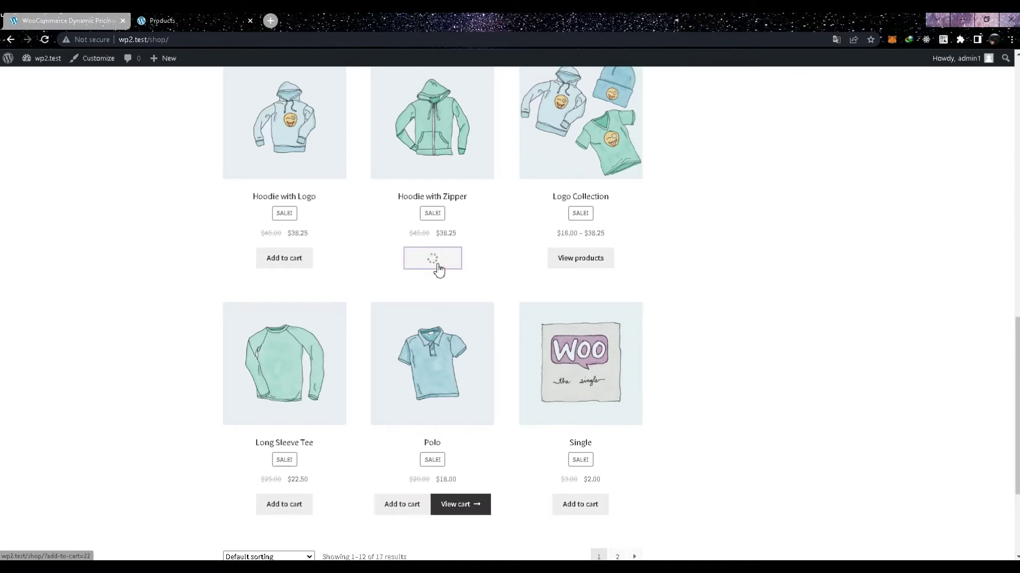
pyautogui.scroll(3, 442, 272)
pyautogui.scroll(8, 442, 273)
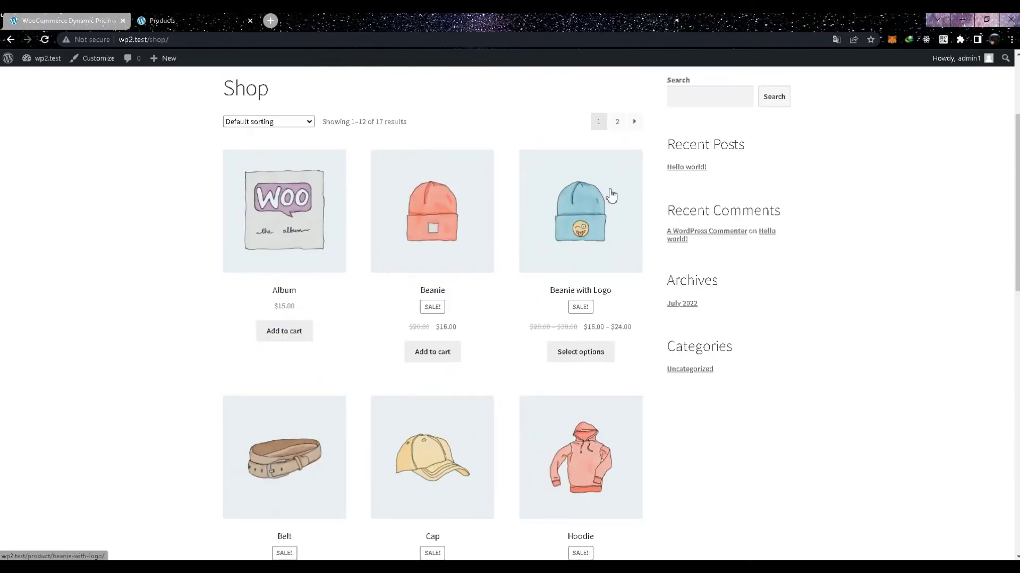
pyautogui.click(619, 122)
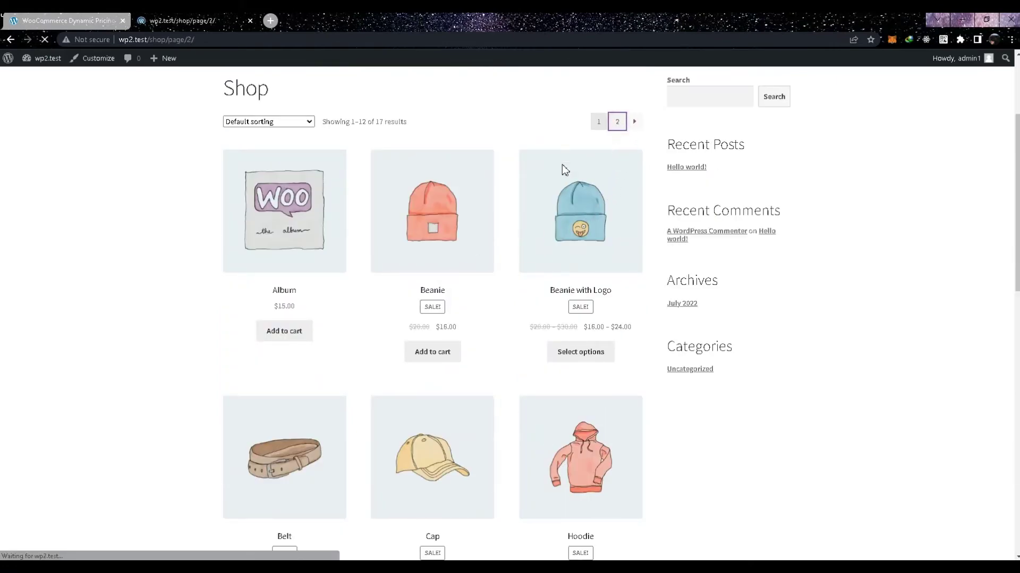
pyautogui.scroll(-3, 462, 255)
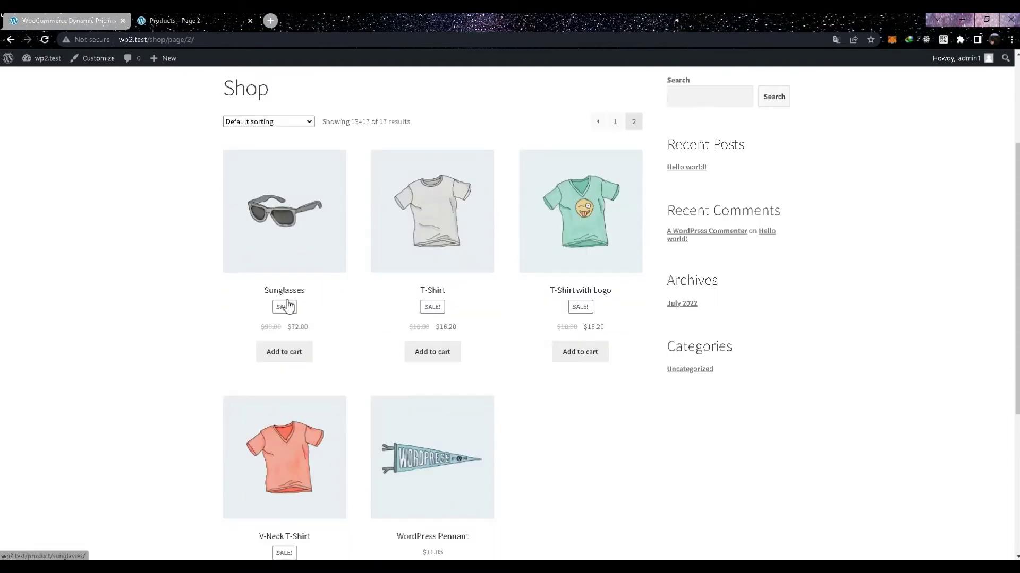
pyautogui.click(284, 354)
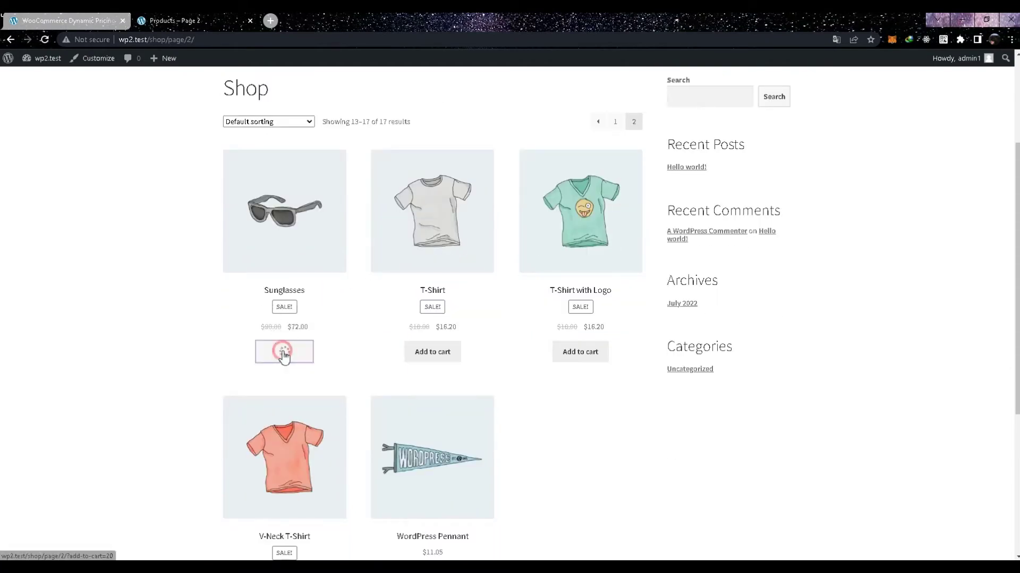
pyautogui.click(307, 355)
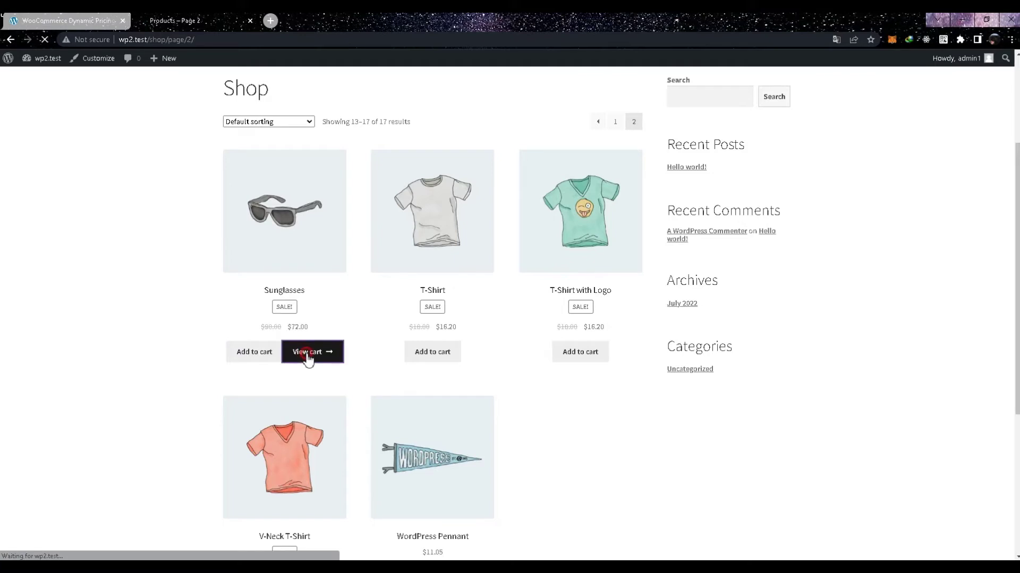
pyautogui.scroll(-2, 446, 346)
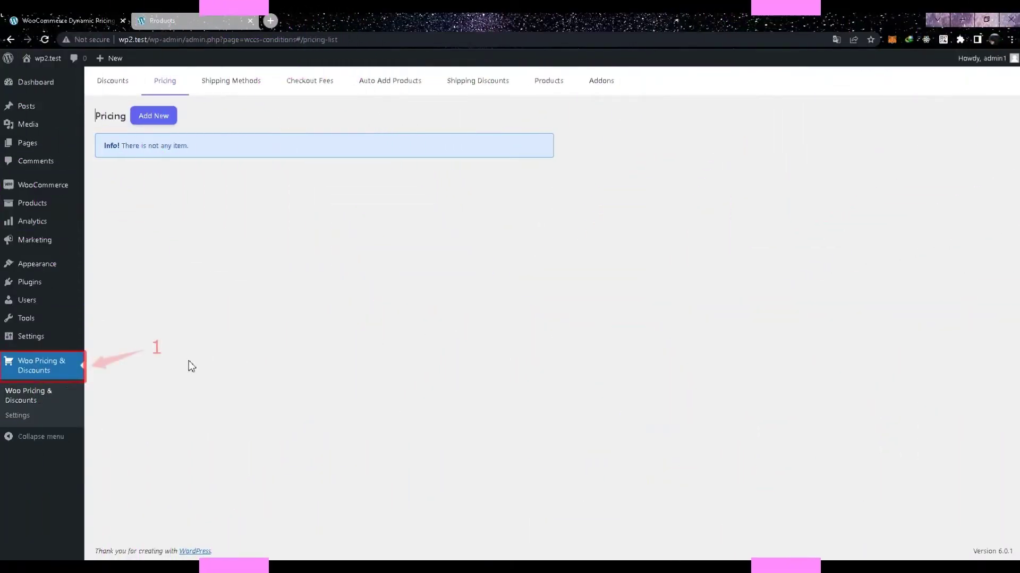
# Create a new pricing rule named "Scheduled woocommerce category discount".
pyautogui.click(146, 123)
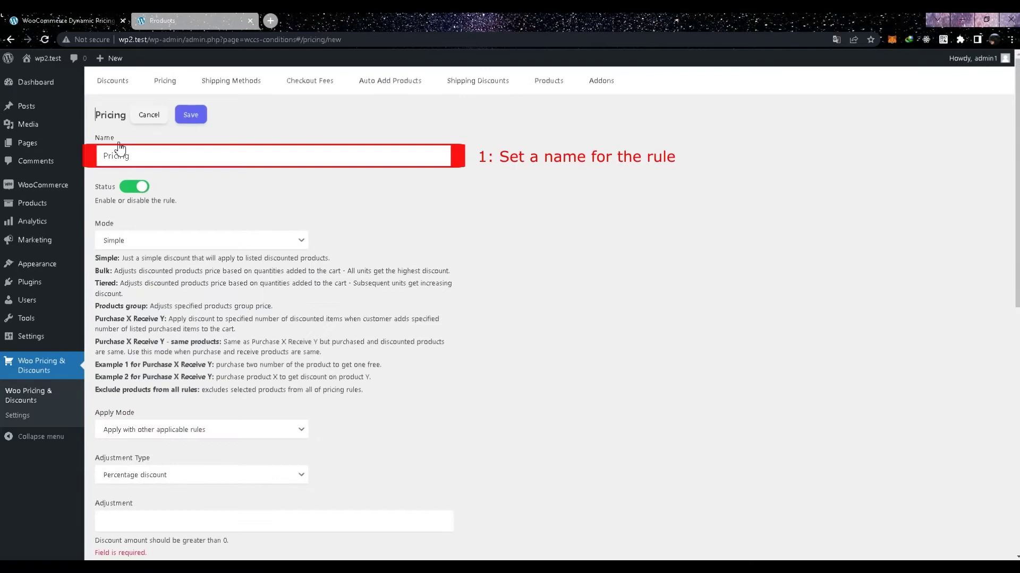
pyautogui.moveTo(141, 155); pyautogui.dragTo(98, 159)
pyautogui.press('BackSpace')
pyautogui.write('Scheduled w')
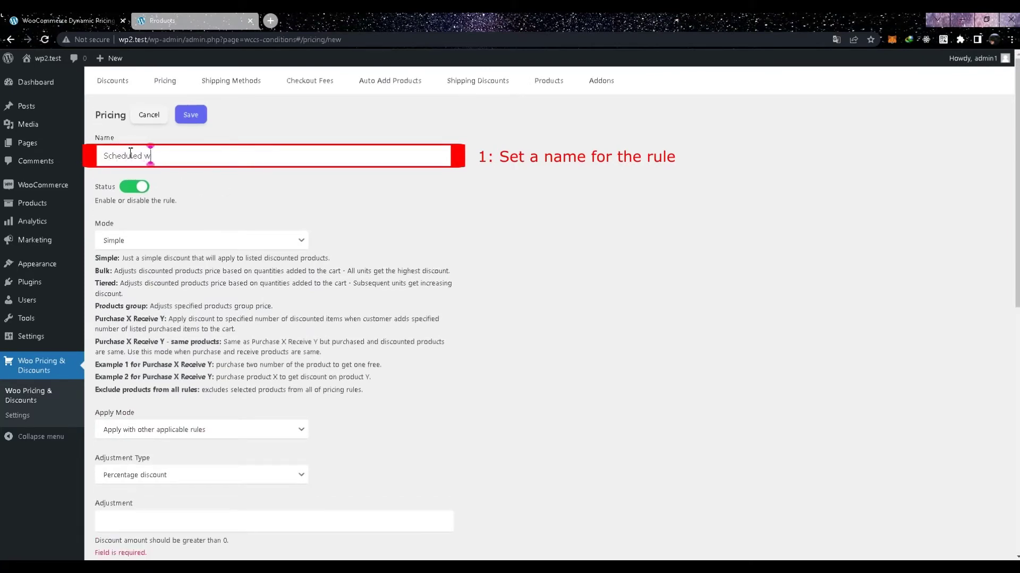
pyautogui.write('oocommerce category discount')
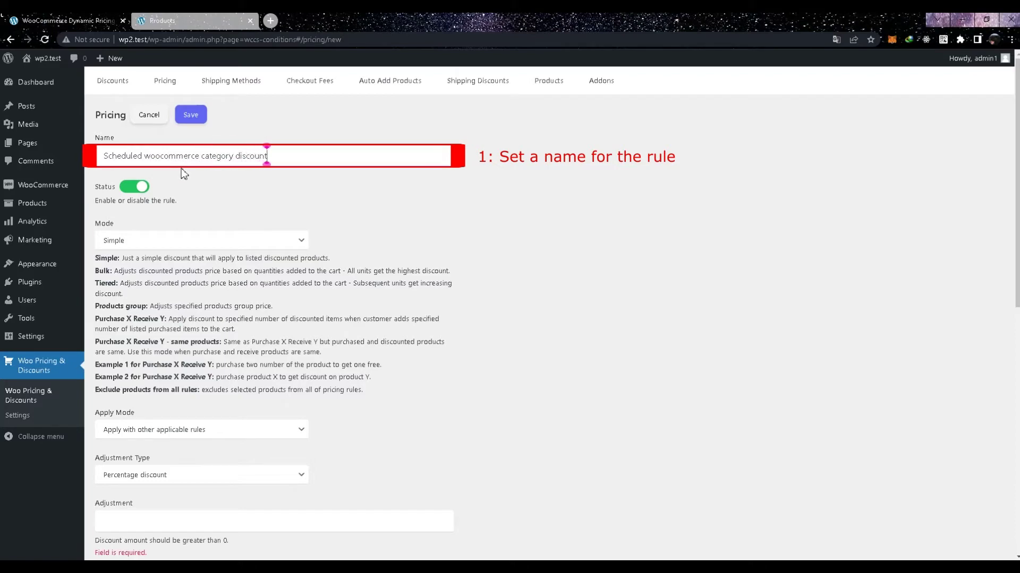
# Set the scheduled rule's mode to Simple and its adjustment to a Percentage discount of 30.
pyautogui.scroll(-2, 290, 220)
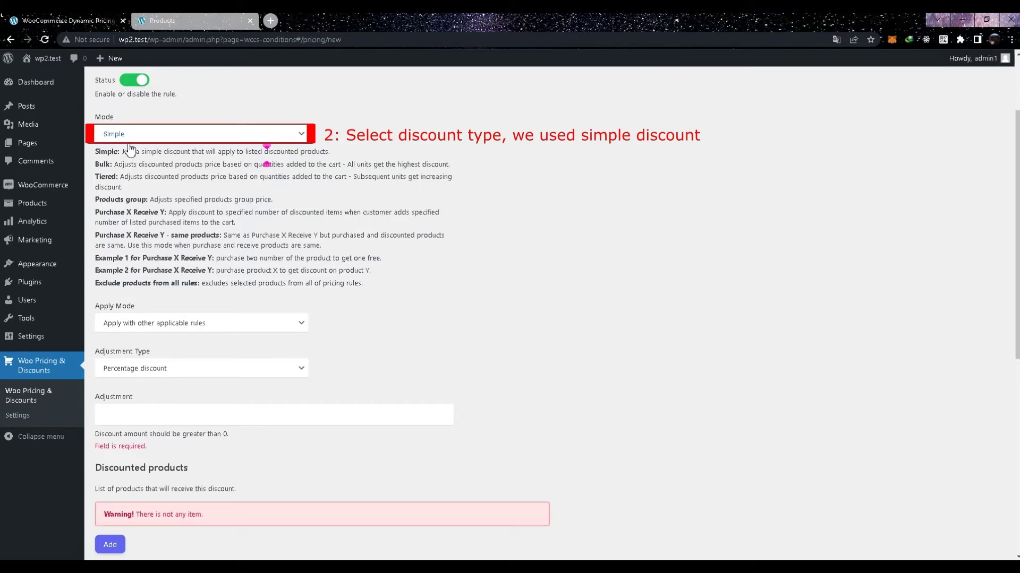
pyautogui.click(112, 139)
pyautogui.click(109, 150)
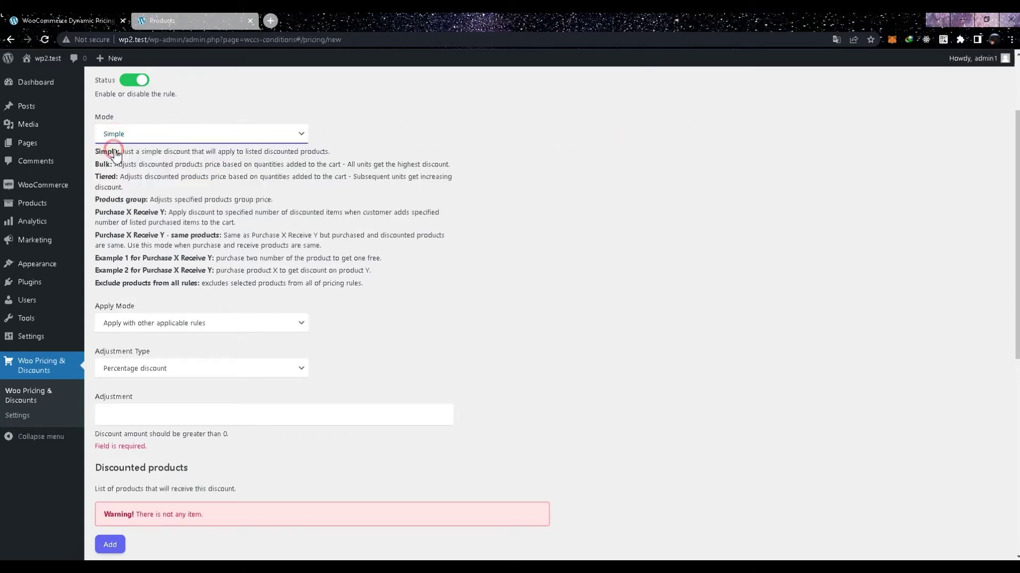
pyautogui.scroll(-2, 166, 307)
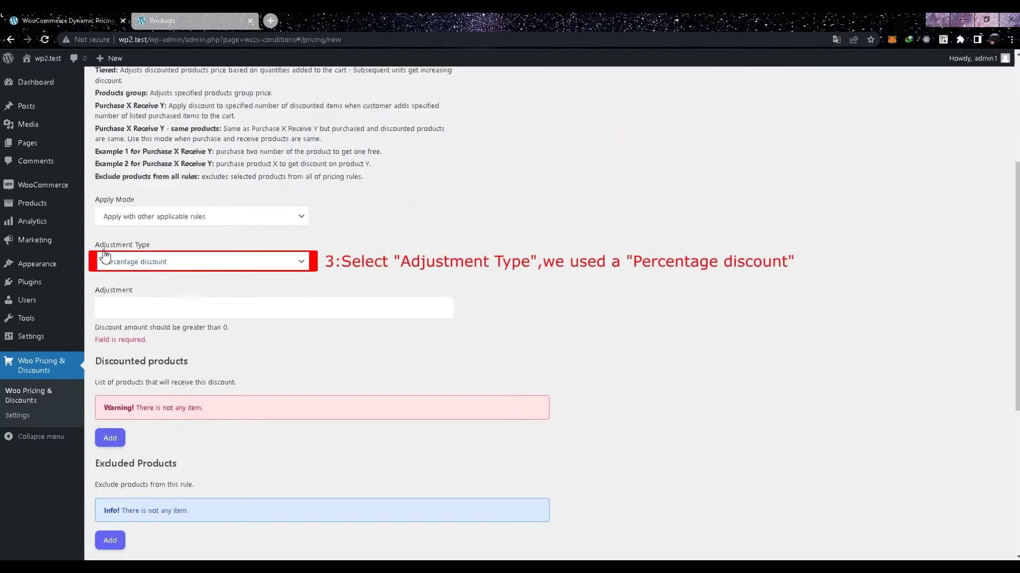
pyautogui.click(137, 259)
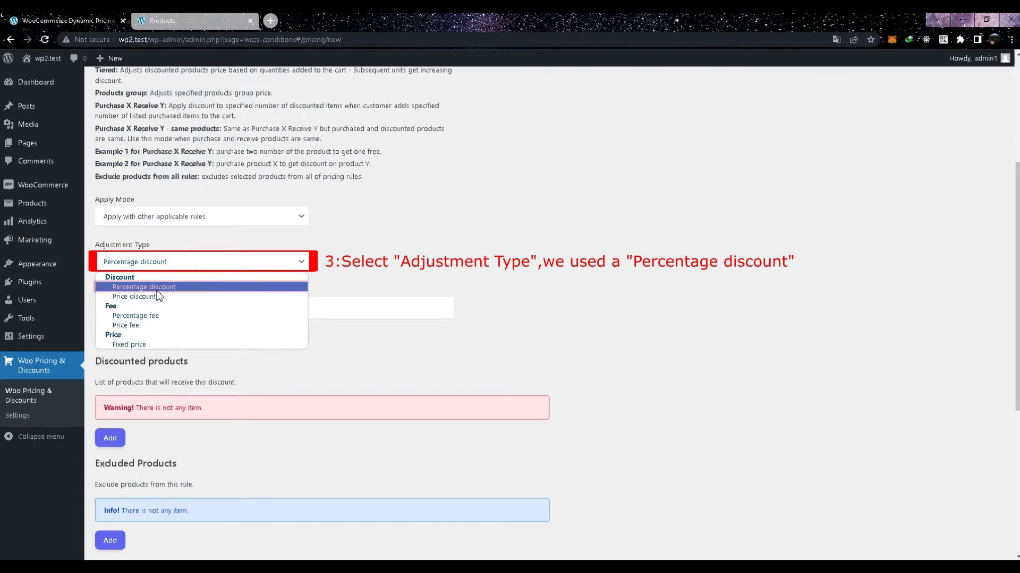
pyautogui.click(128, 288)
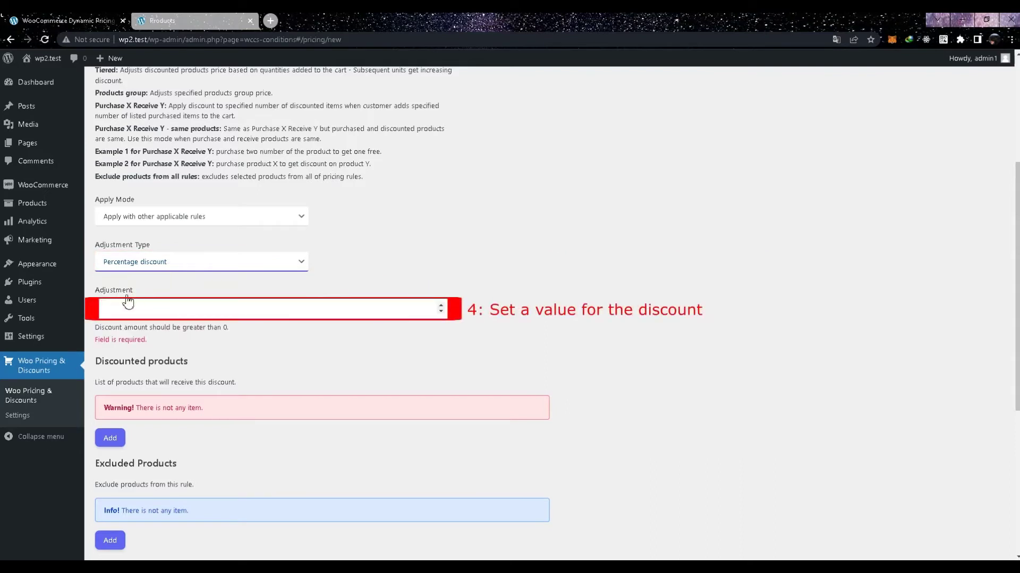
pyautogui.click(129, 307)
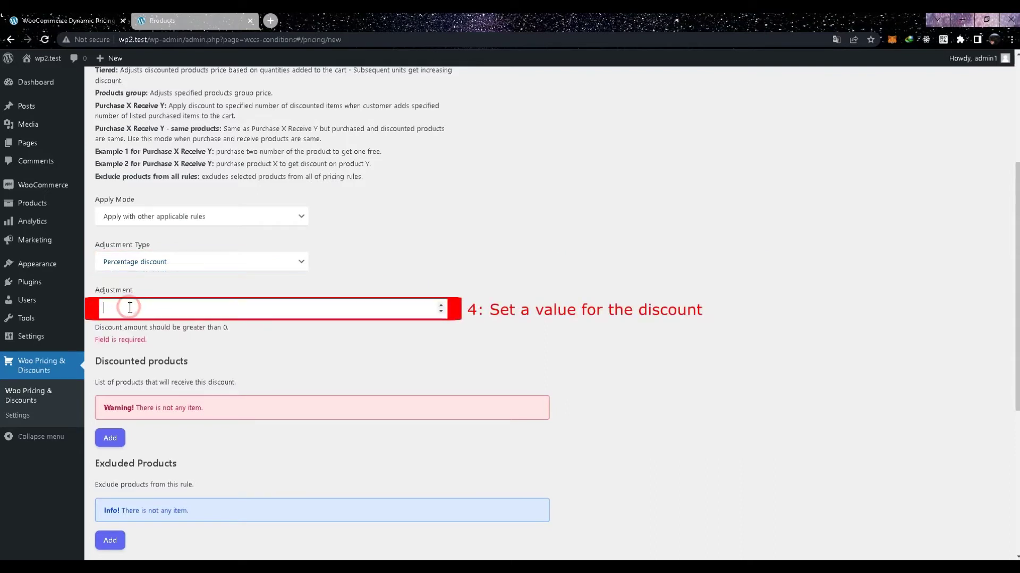
pyautogui.write('30')
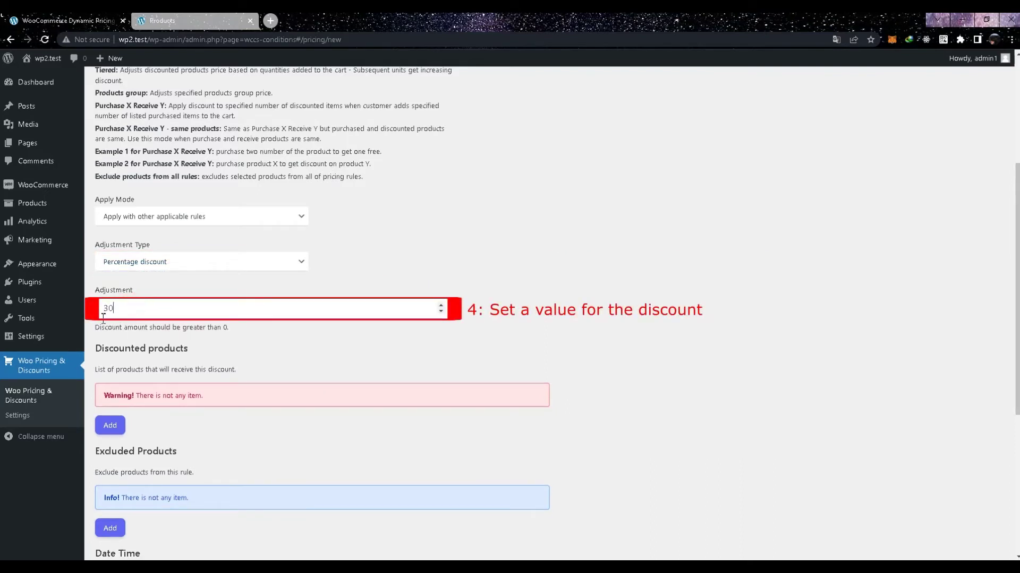
# Add a discounted products condition using Categories in list with Clothing/Tshirts.
pyautogui.scroll(-2, 113, 315)
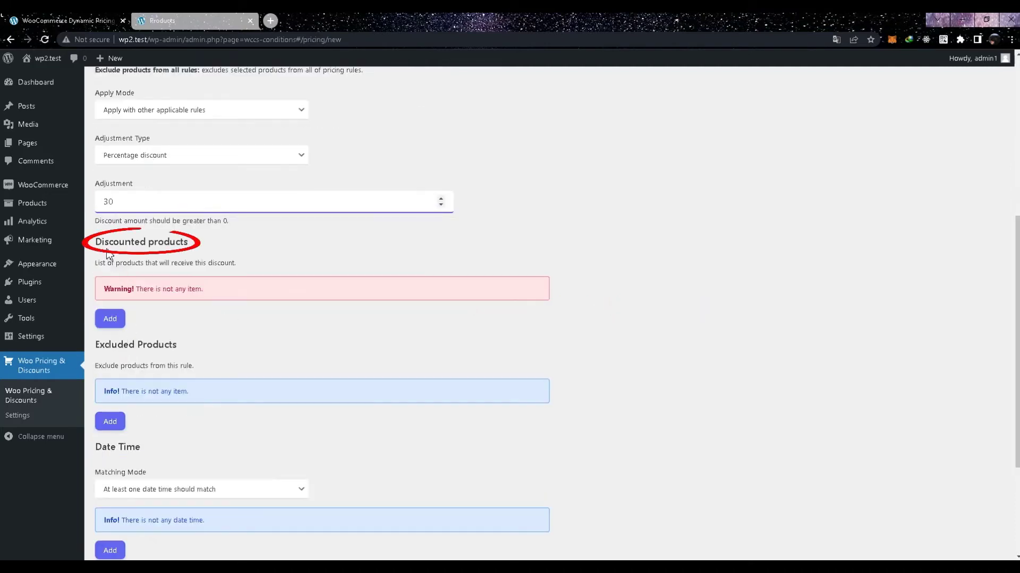
pyautogui.click(110, 319)
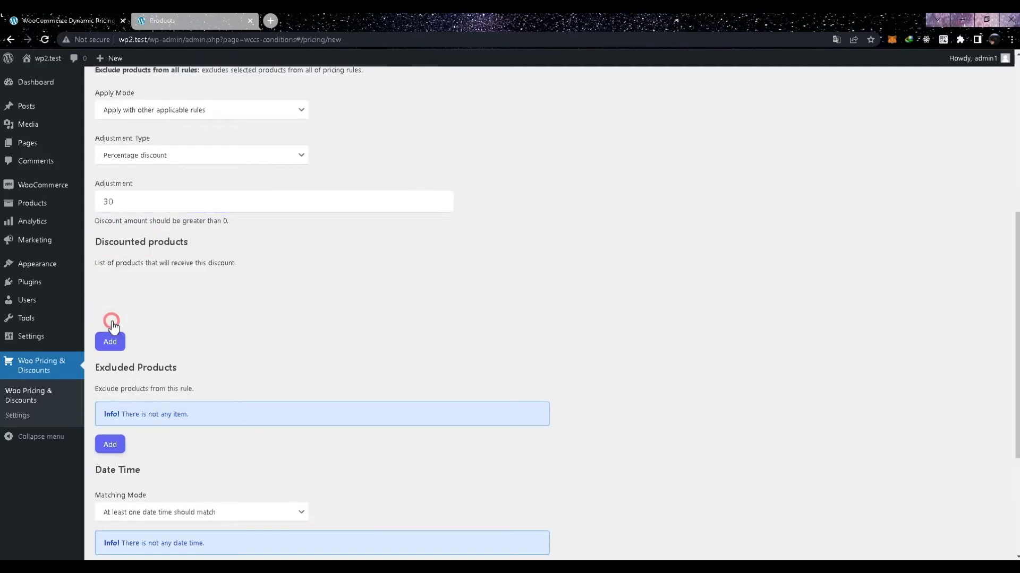
pyautogui.click(163, 300)
pyautogui.click(153, 318)
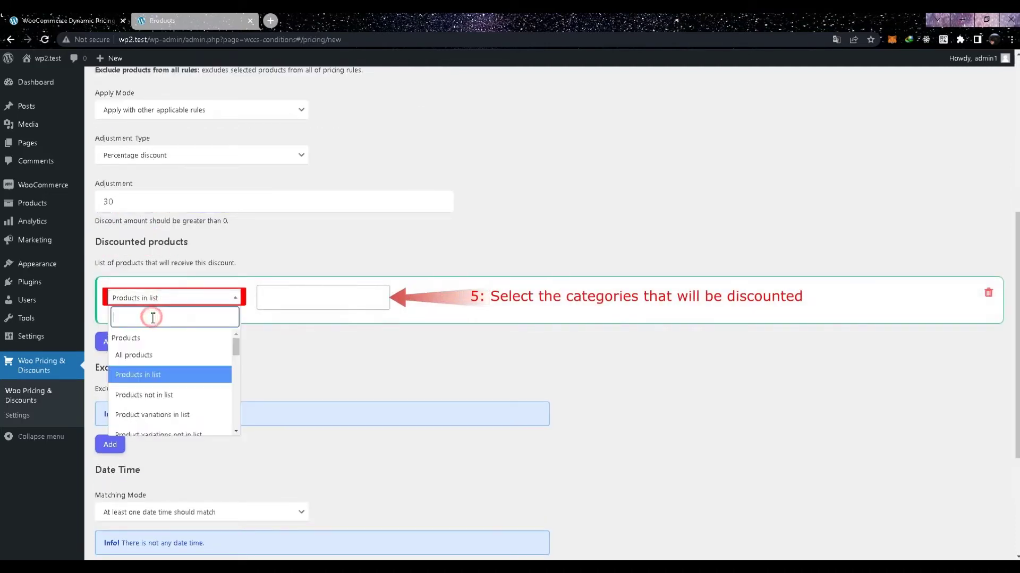
pyautogui.write('cat')
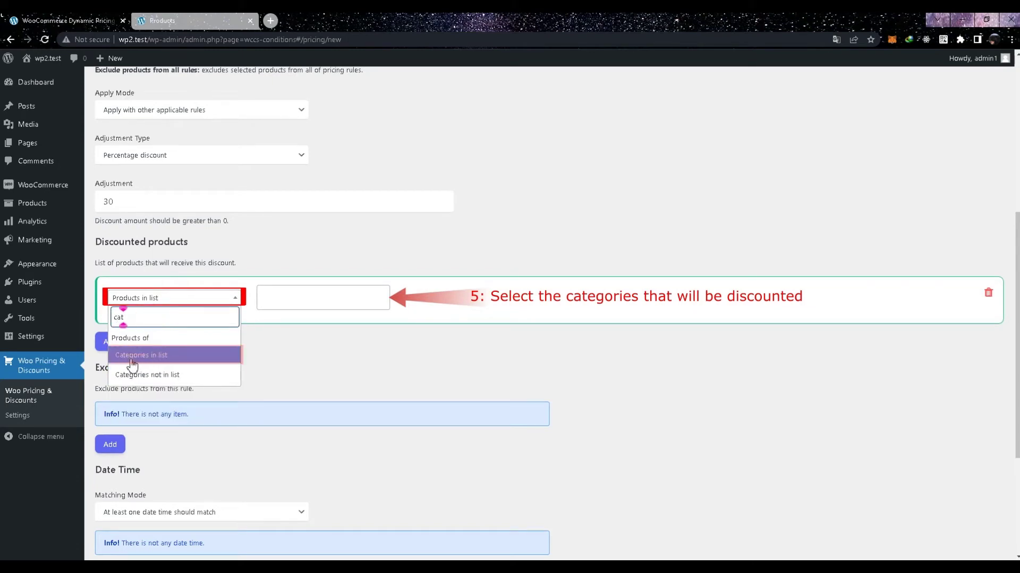
pyautogui.click(133, 365)
pyautogui.click(272, 295)
pyautogui.write('Tshirt')
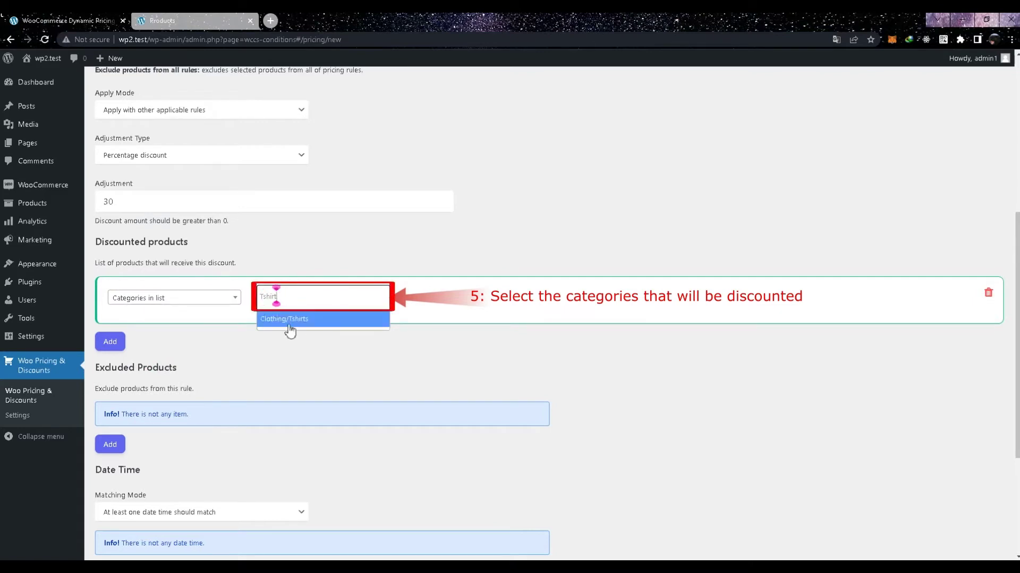
pyautogui.click(292, 323)
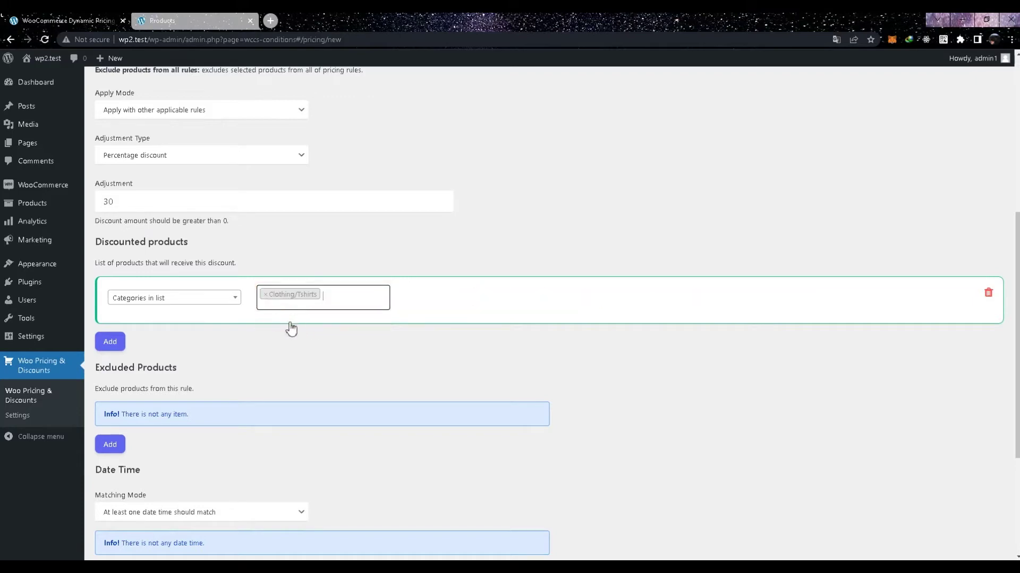
# Add a Date condition running from 2022-07-23 to 2022-07-31, and save the scheduled rule.
pyautogui.scroll(-4, 208, 366)
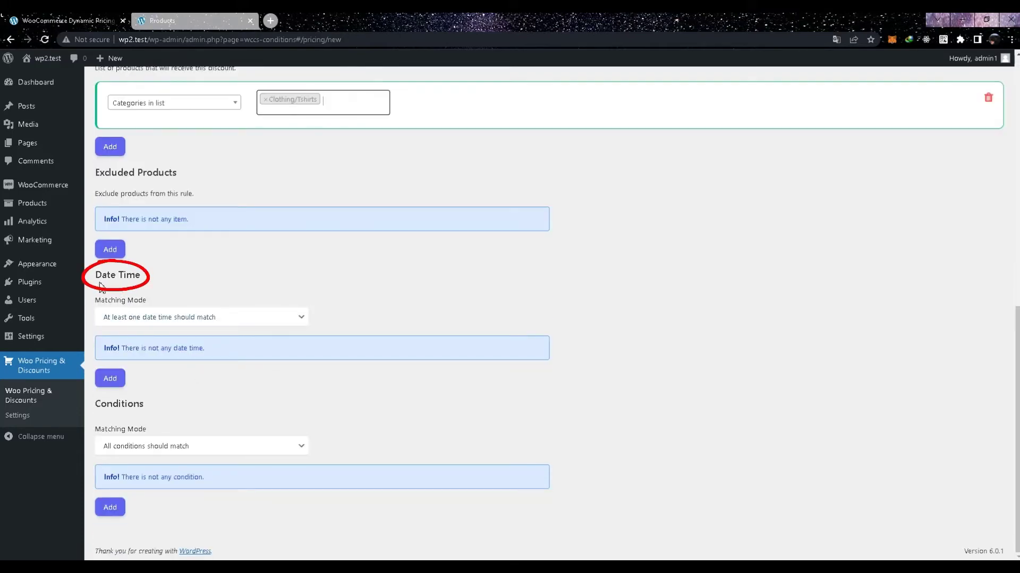
pyautogui.click(110, 379)
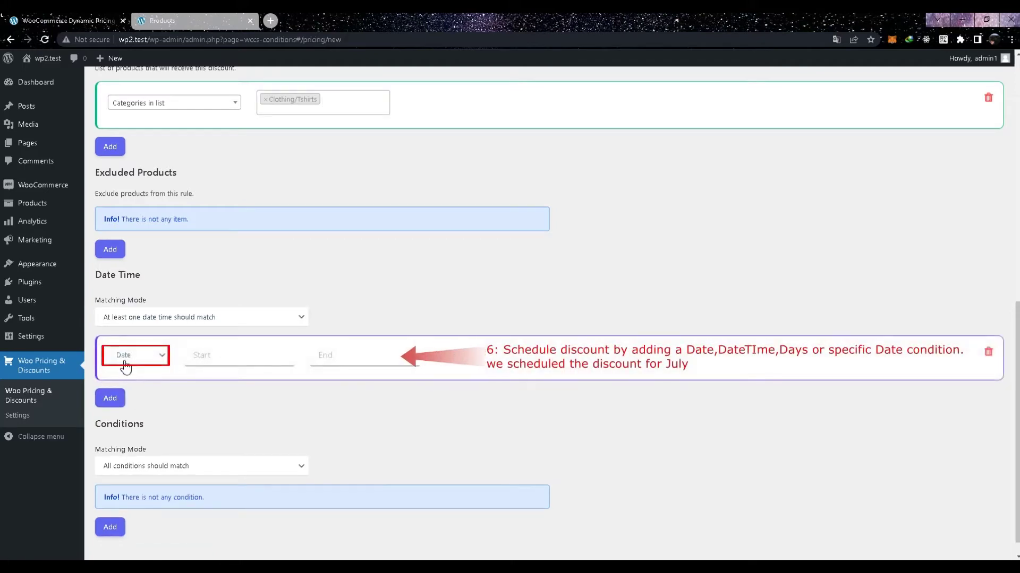
pyautogui.click(142, 364)
pyautogui.click(125, 373)
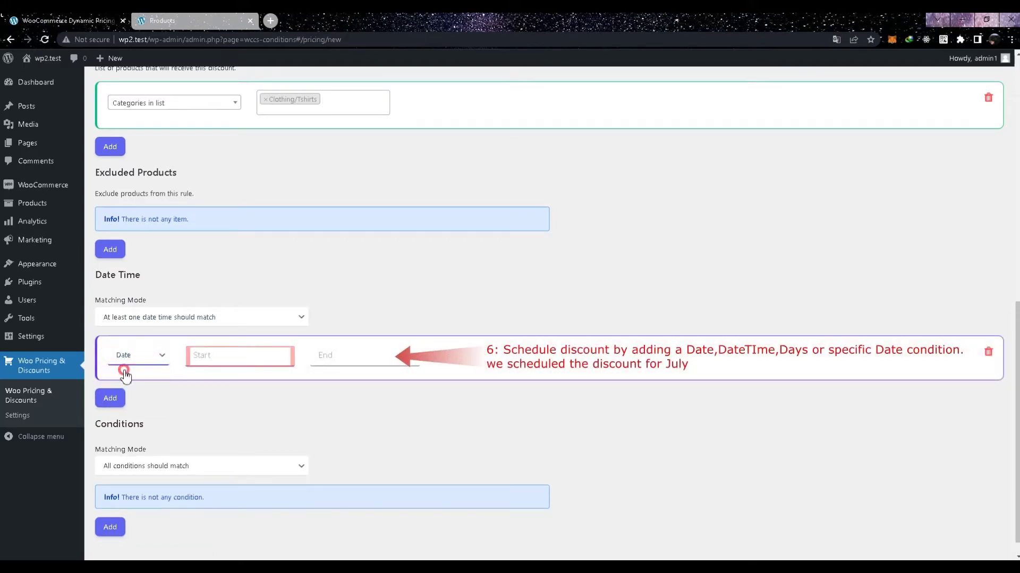
pyautogui.click(205, 357)
pyautogui.click(536, 337)
pyautogui.click(586, 420)
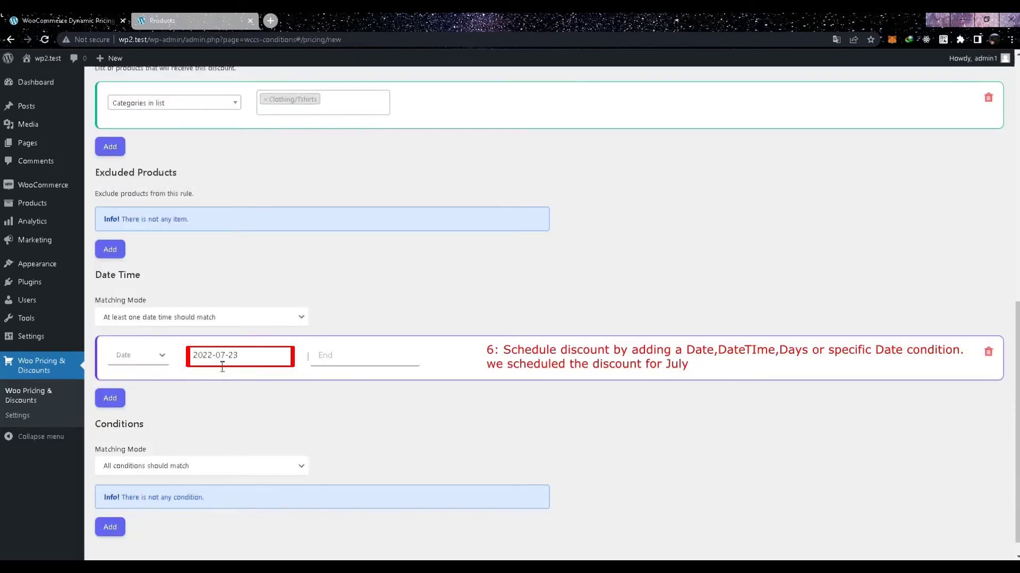
pyautogui.click(350, 364)
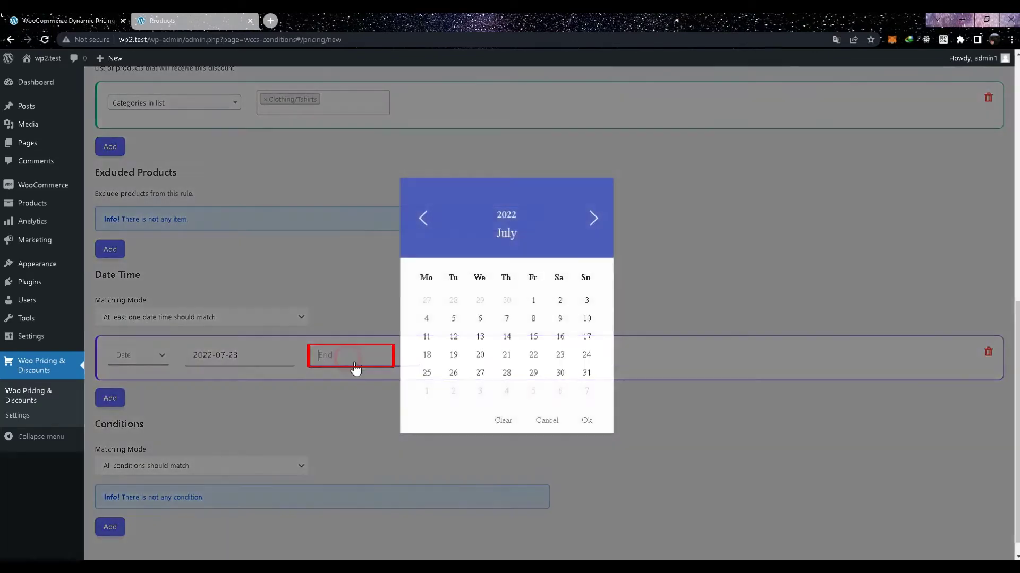
pyautogui.click(587, 373)
pyautogui.click(587, 420)
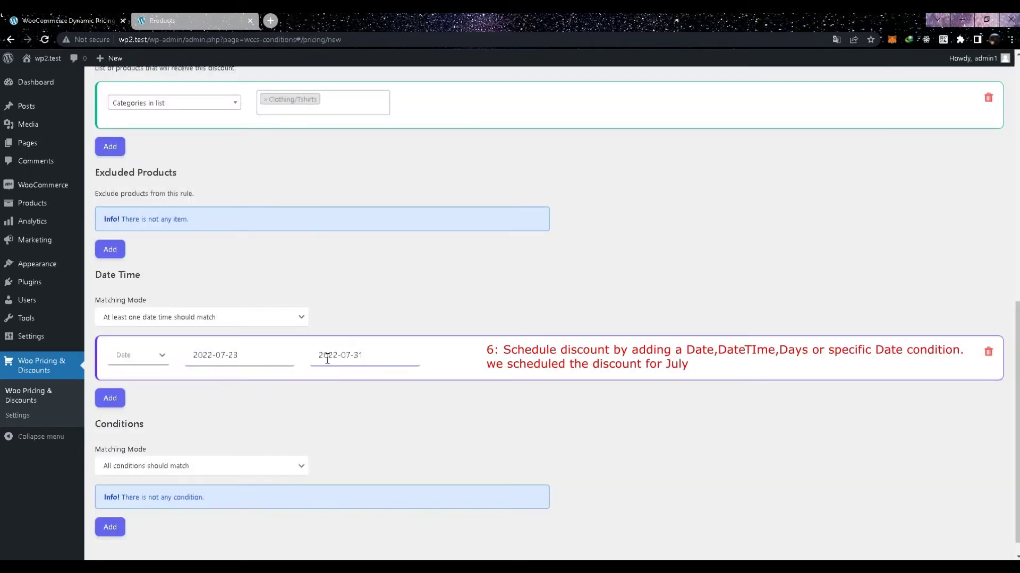
pyautogui.scroll(15, 327, 360)
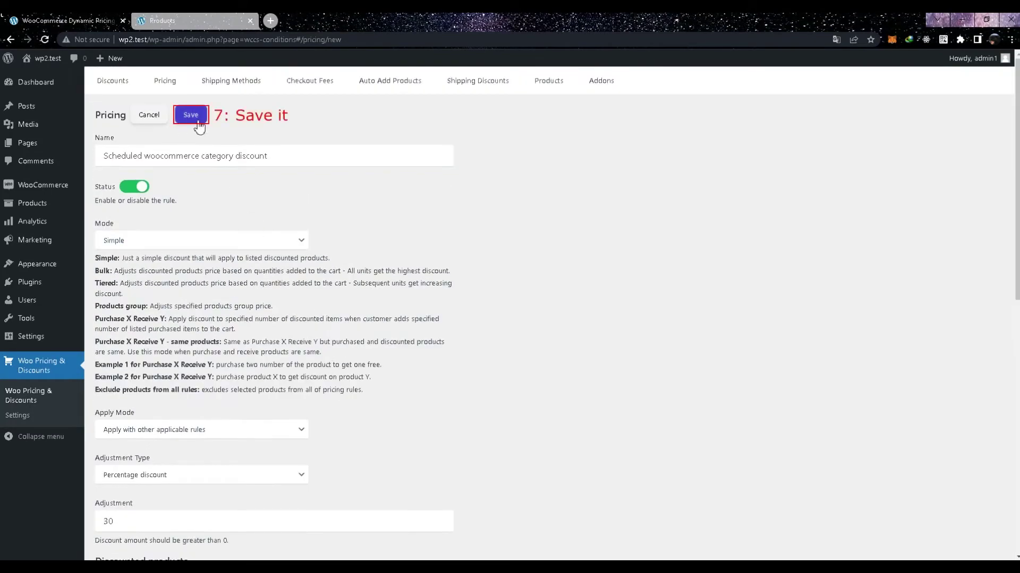
pyautogui.click(195, 125)
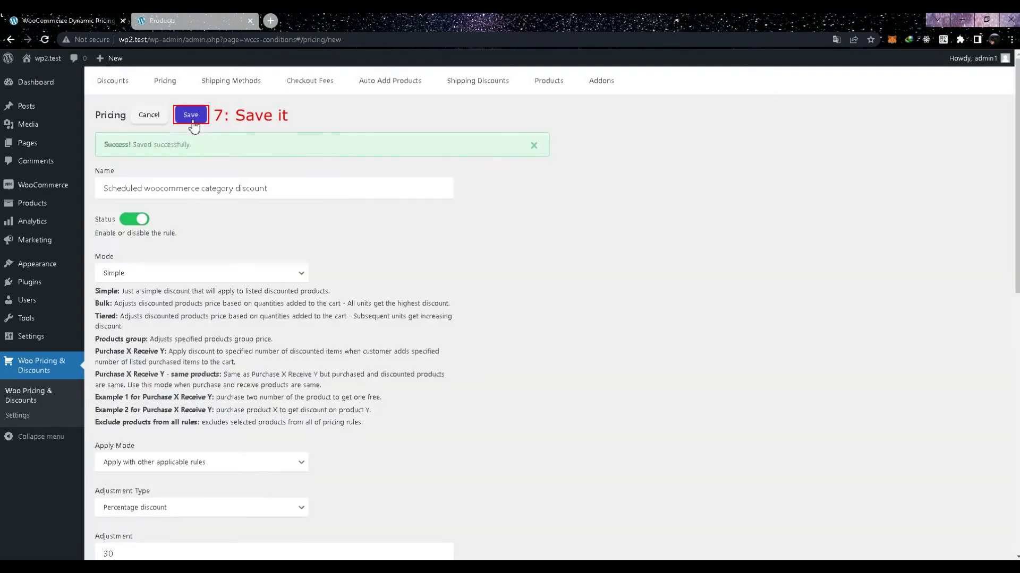
# Switch to the shop page, add the Polo to the cart, and view the cart to check the scheduled discount.
pyautogui.click(196, 20)
pyautogui.scroll(-16, 371, 266)
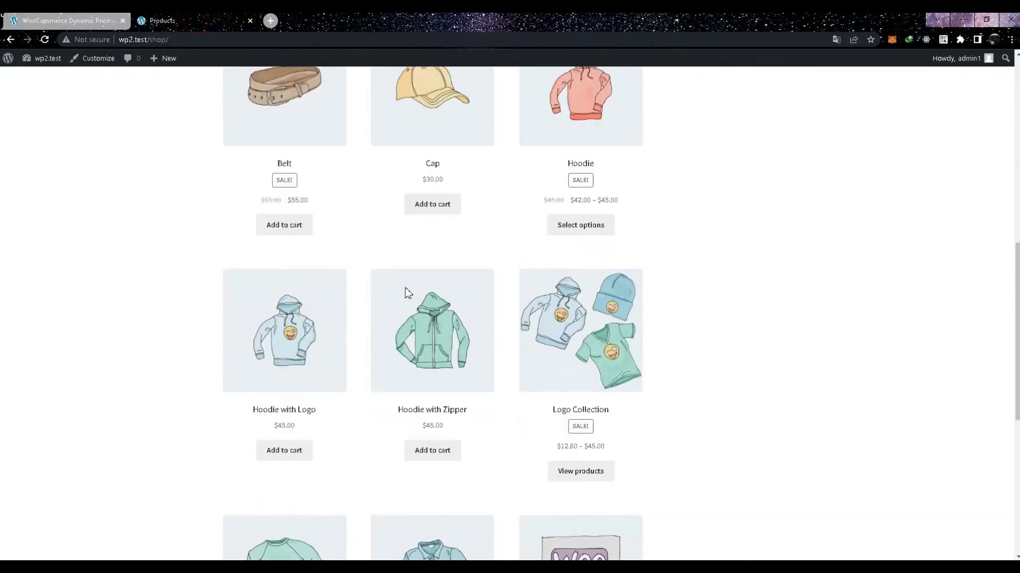
pyautogui.click(440, 398)
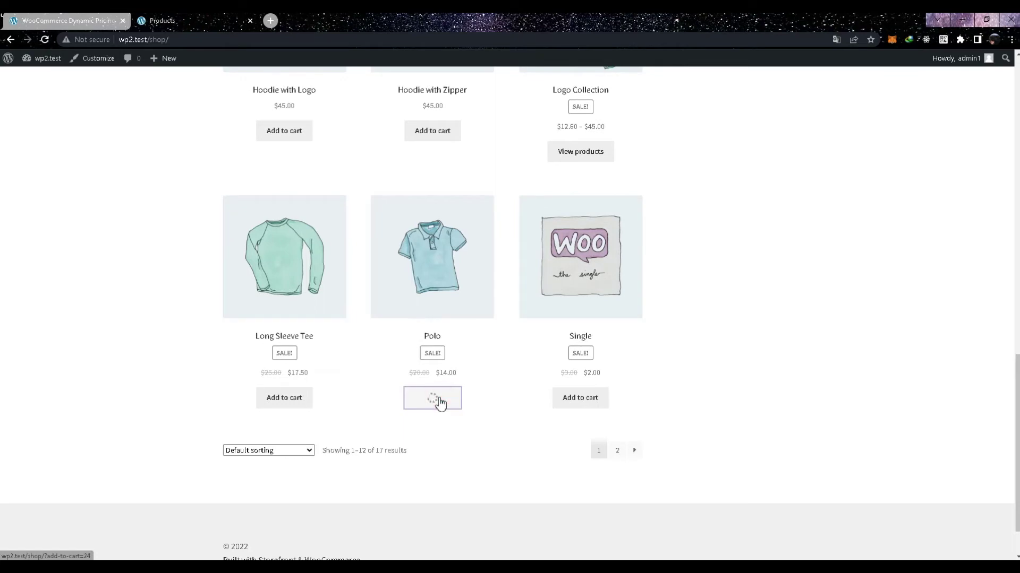
pyautogui.click(471, 408)
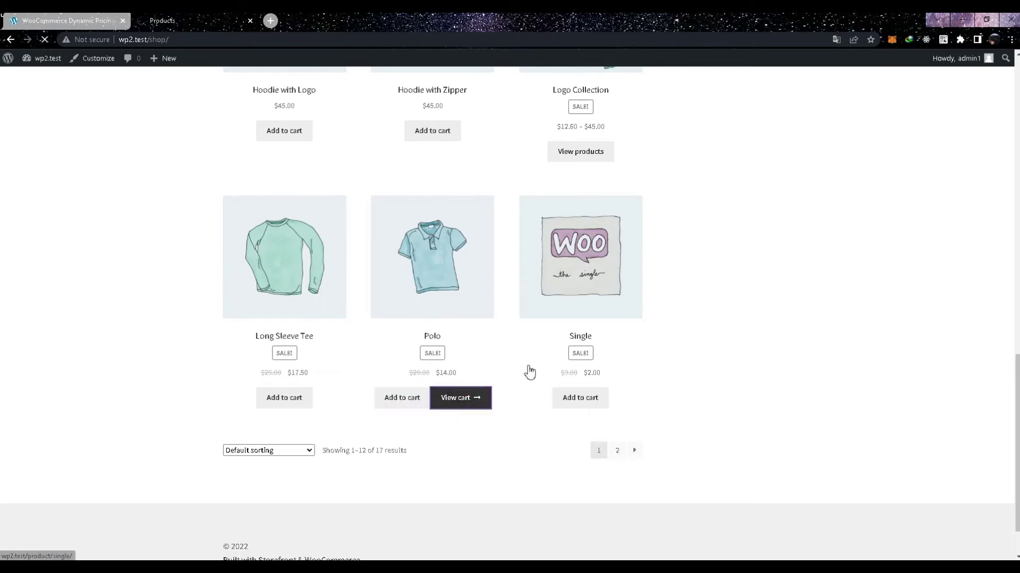
pyautogui.scroll(-2, 523, 370)
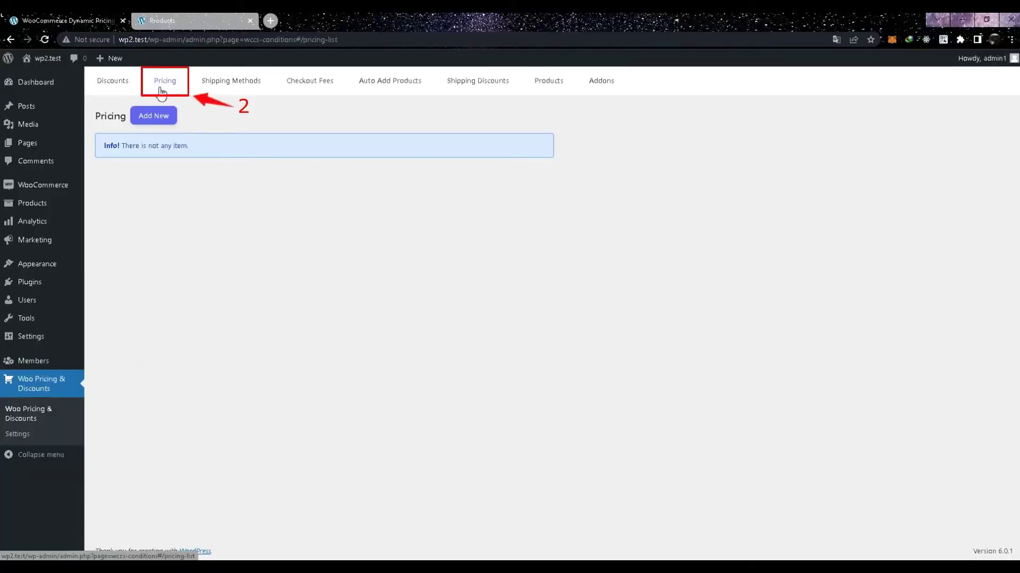
# Create a new pricing rule named "category discount for Wholesale roles".
pyautogui.click(153, 117)
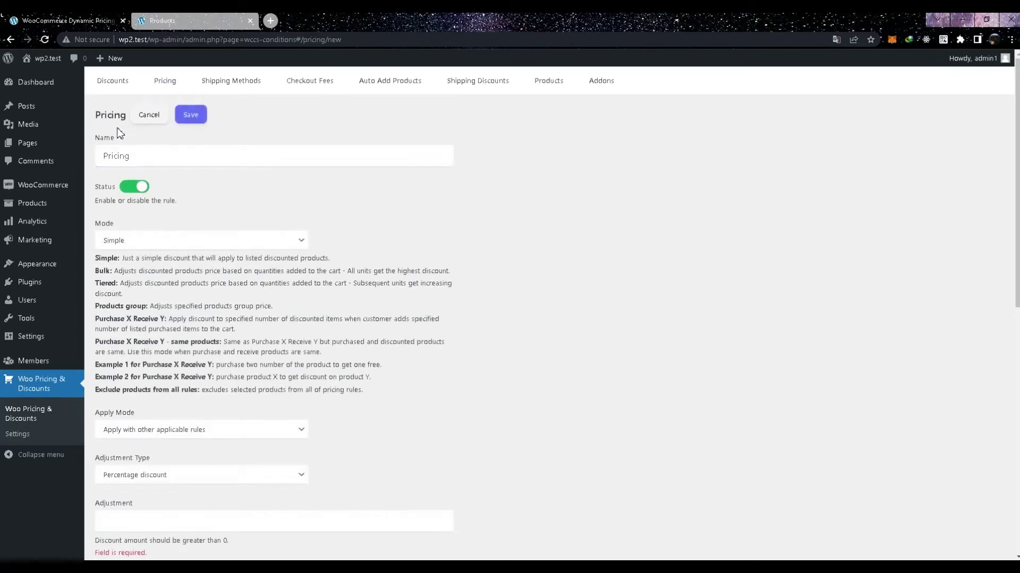
pyautogui.doubleClick(141, 154)
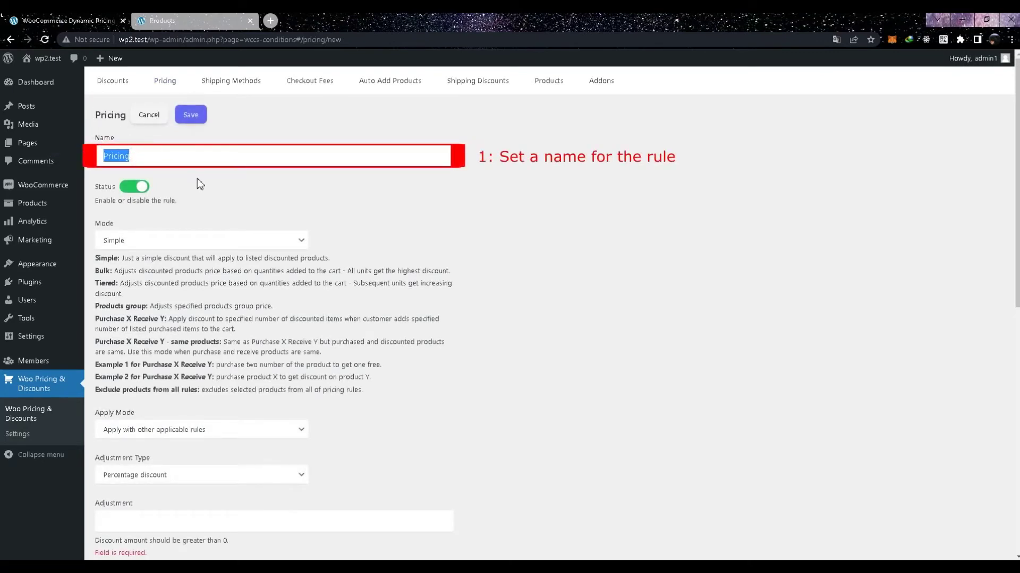
pyautogui.write('category disc')
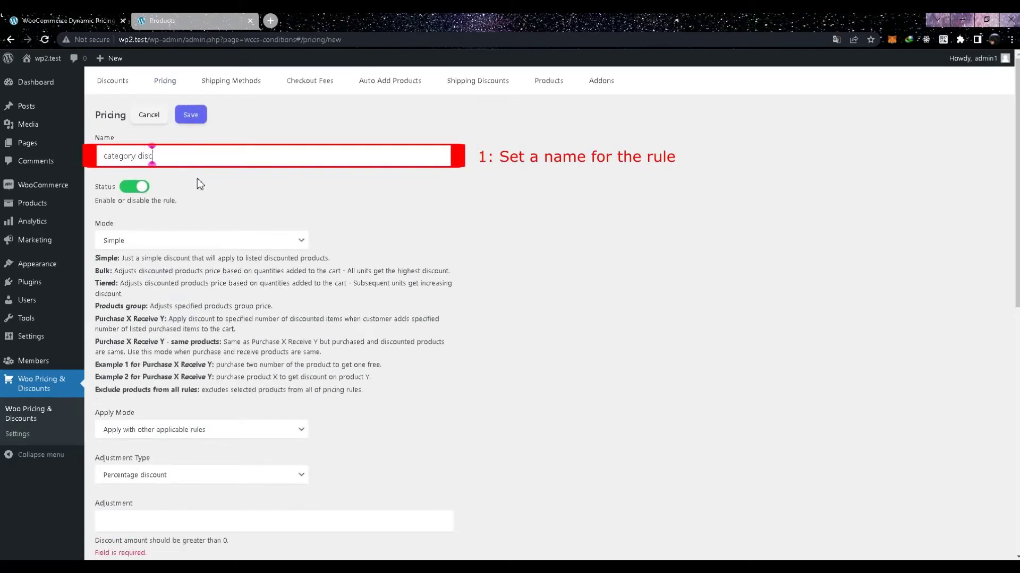
pyautogui.write('ount for Wholesale roles')
# Set the wholesale rule's mode to Simple and its adjustment to a Percentage discount of 30.
pyautogui.click(110, 236)
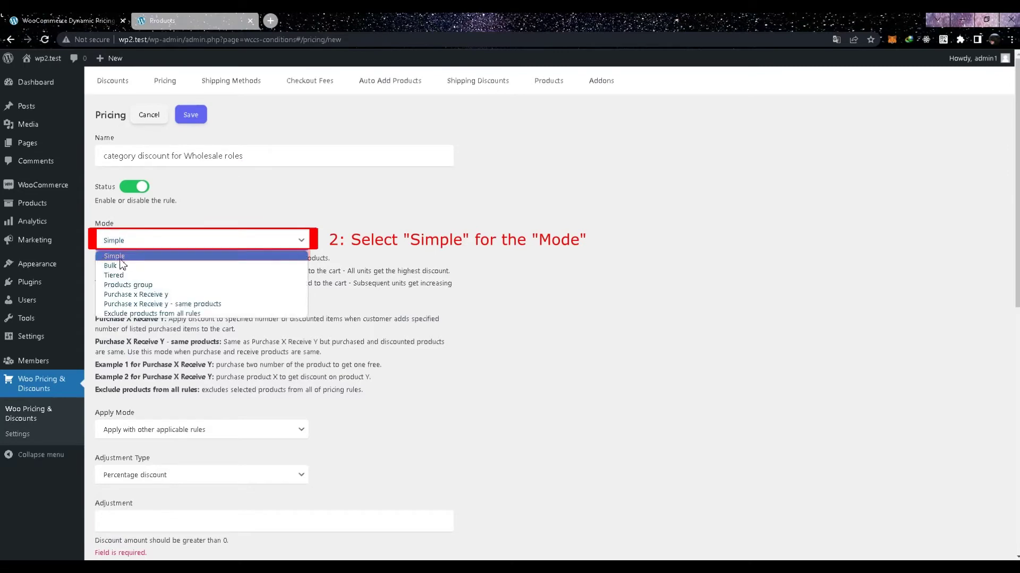
pyautogui.click(115, 257)
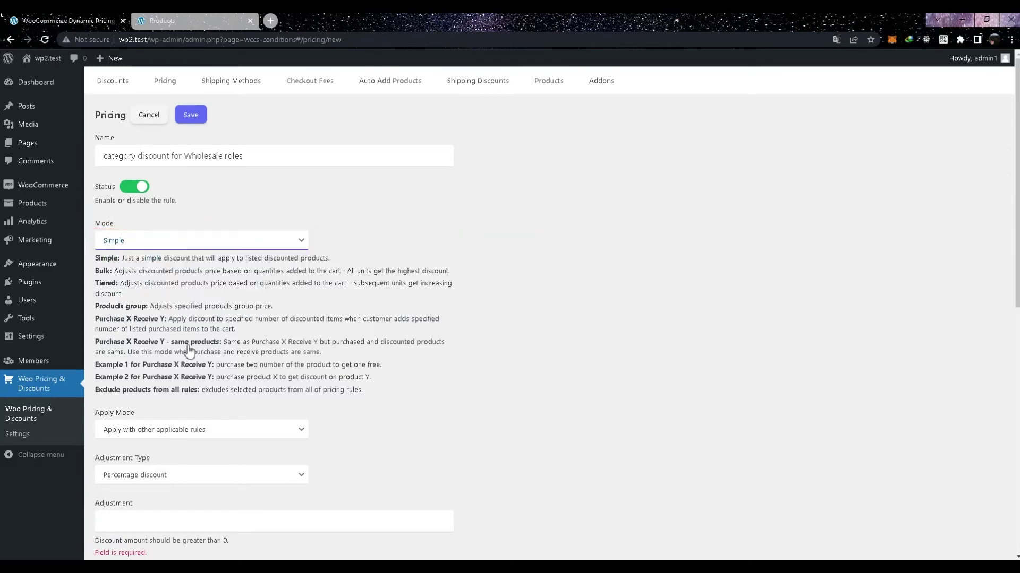
pyautogui.scroll(-3, 212, 361)
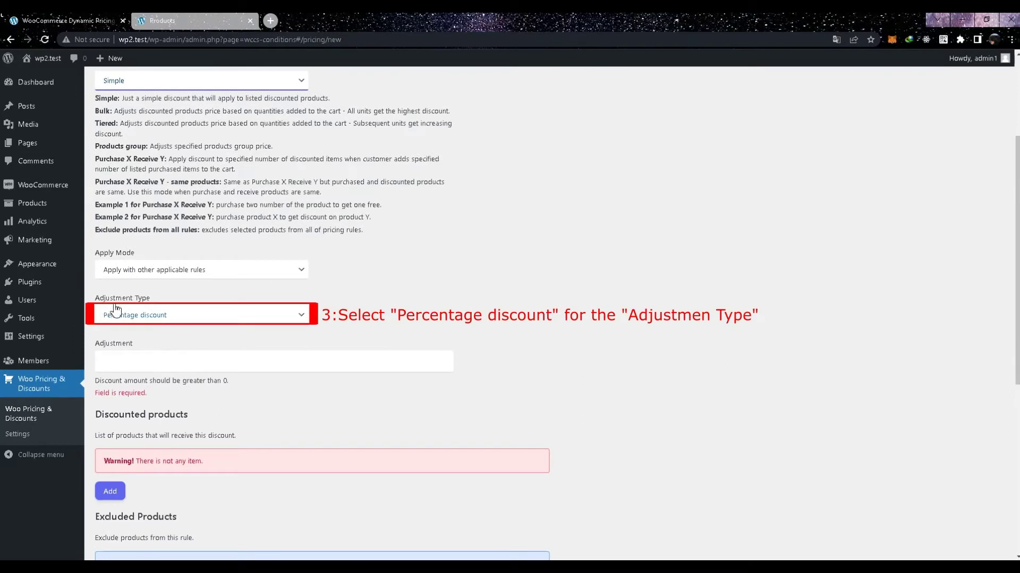
pyautogui.click(180, 317)
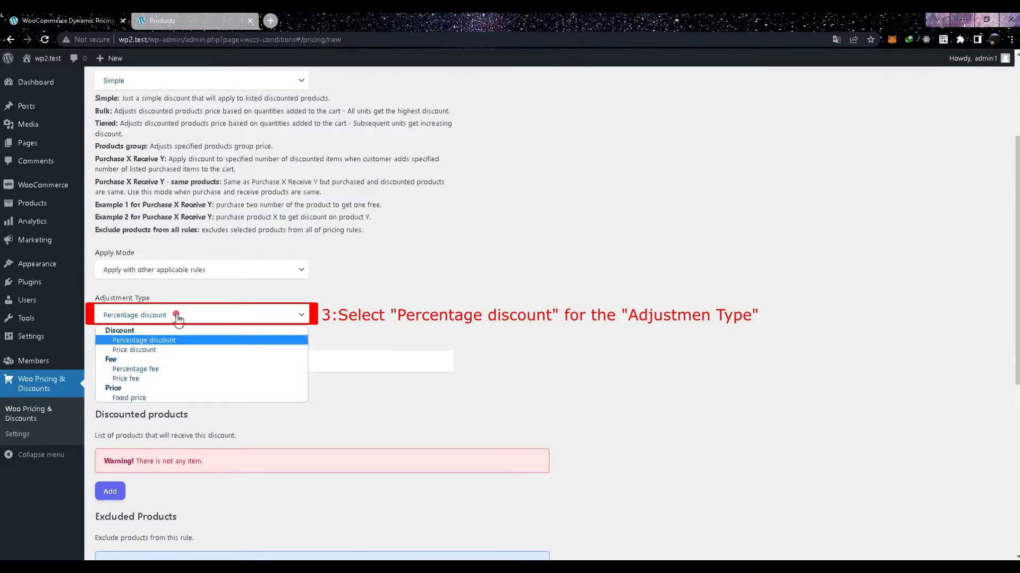
pyautogui.click(143, 340)
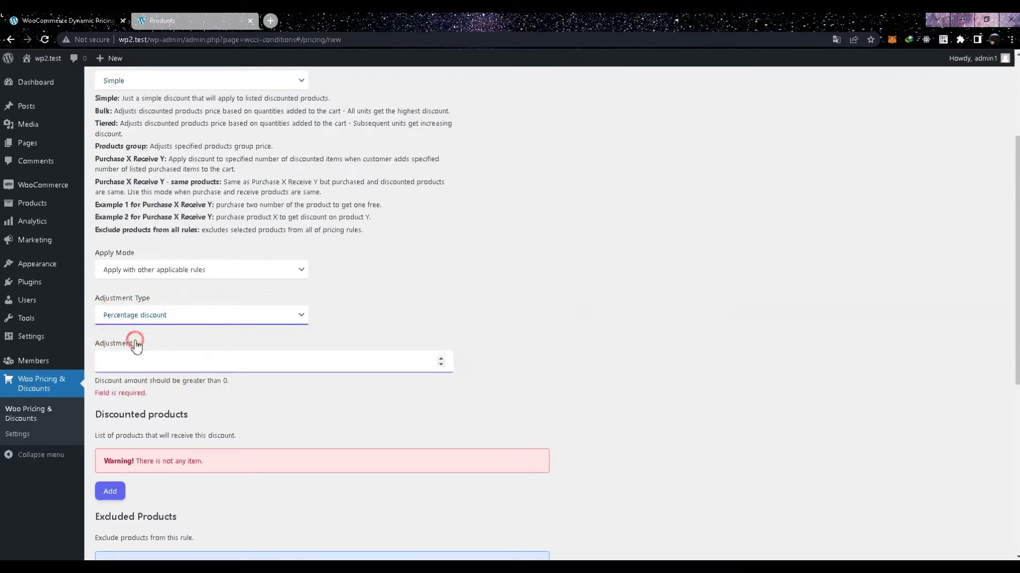
pyautogui.click(136, 358)
pyautogui.write('30')
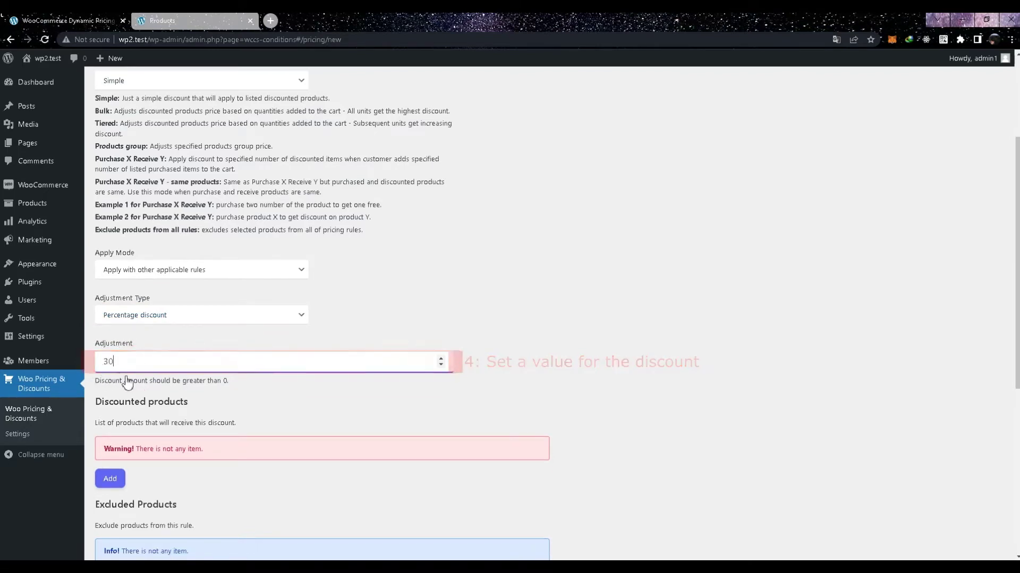
# Add a discounted products entry using Categories in list with Clothing/Tshirts and Clothing/Hoodies.
pyautogui.scroll(-4, 210, 394)
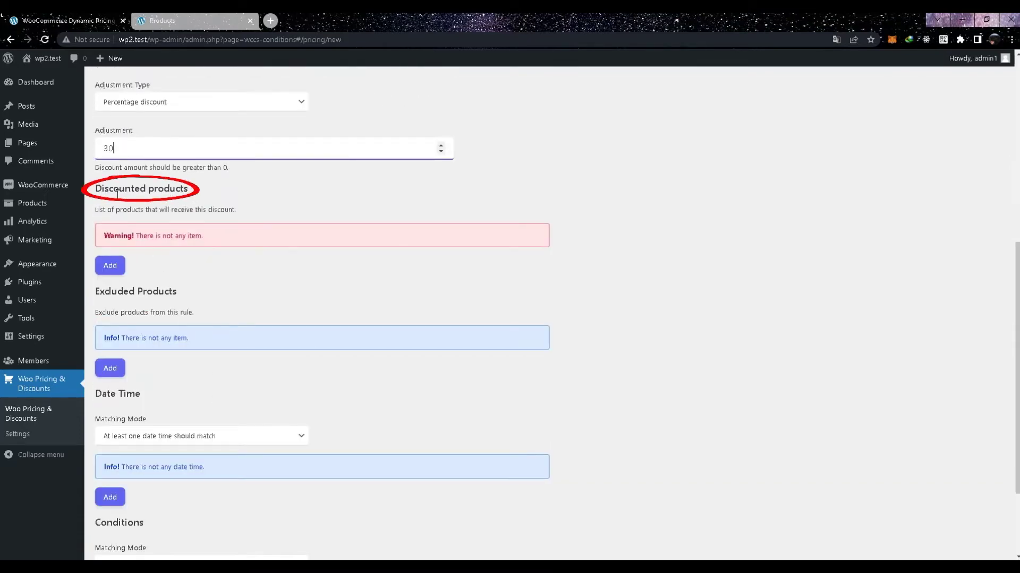
pyautogui.click(110, 265)
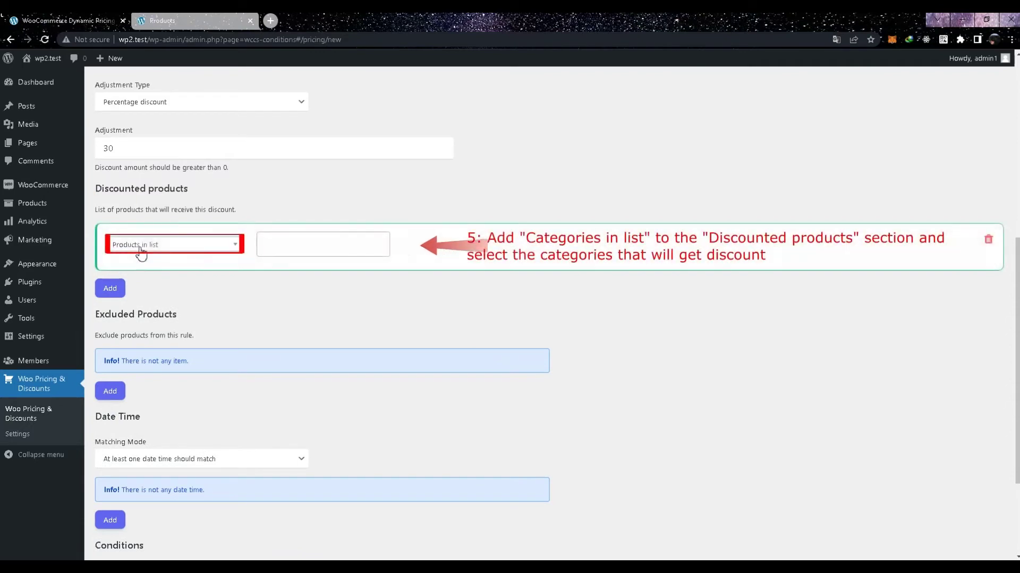
pyautogui.click(139, 248)
pyautogui.write('ca')
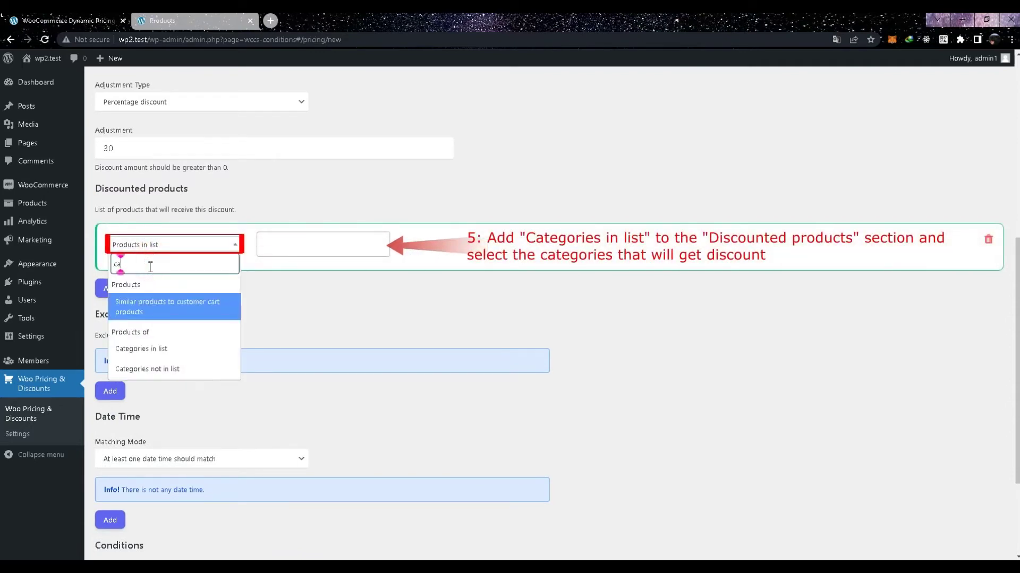
pyautogui.write('te')
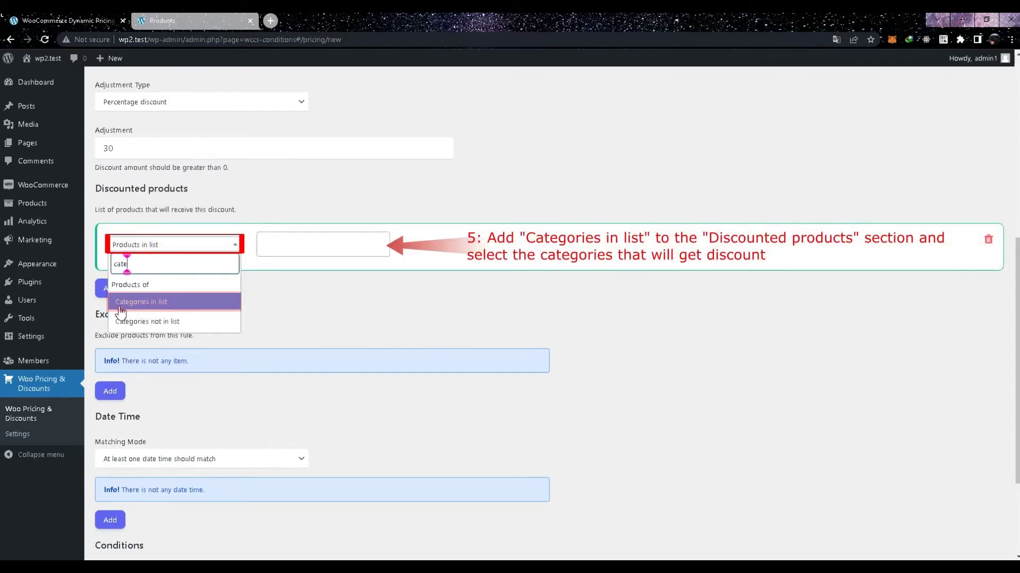
pyautogui.click(154, 305)
pyautogui.click(280, 241)
pyautogui.write('Tshirt')
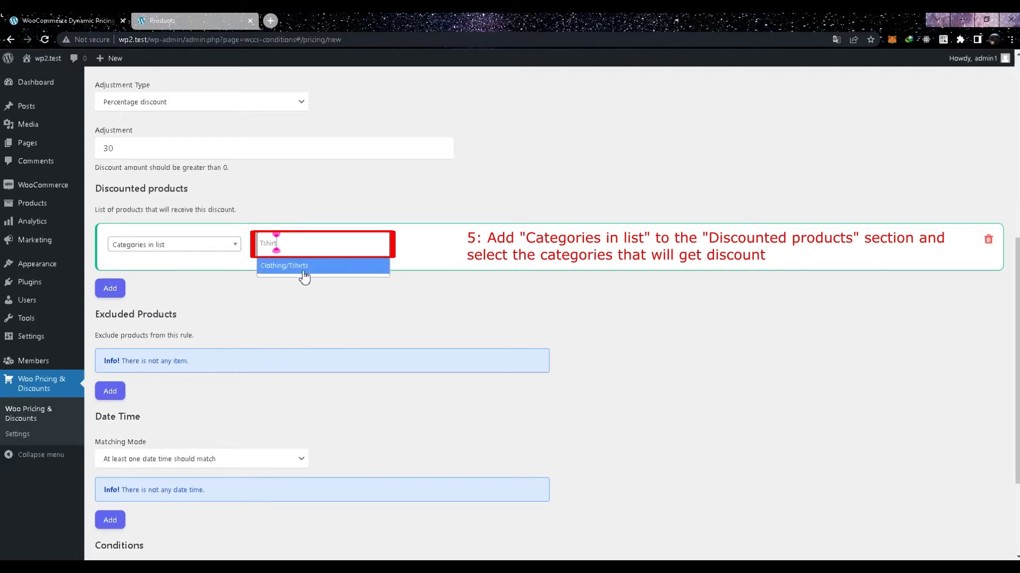
pyautogui.click(288, 272)
pyautogui.write('hoodies')
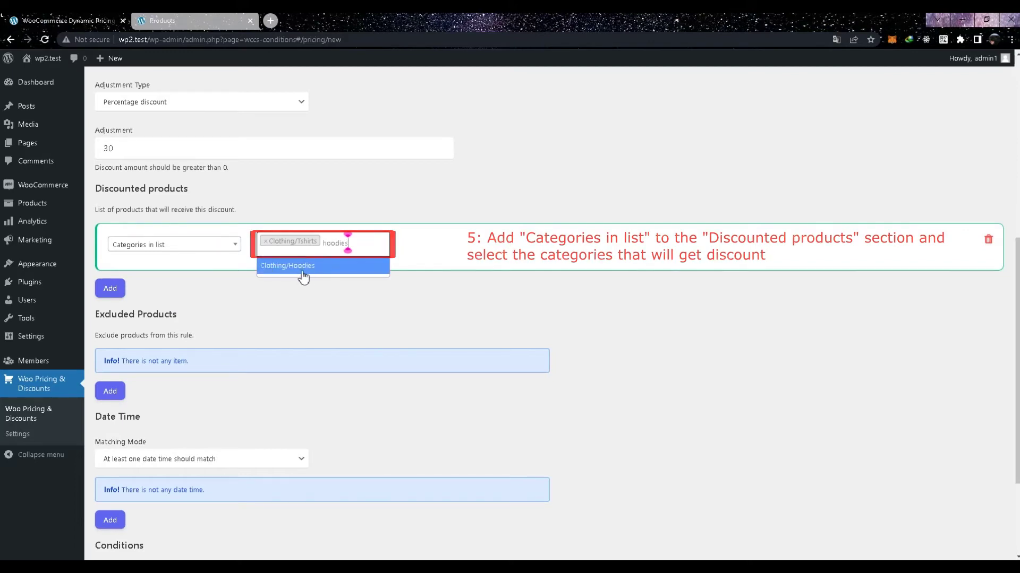
pyautogui.click(295, 269)
# Add a Roles condition with the wholeSale role as Selected, and save the wholesale rule.
pyautogui.scroll(-1, 292, 286)
pyautogui.scroll(-2, 293, 305)
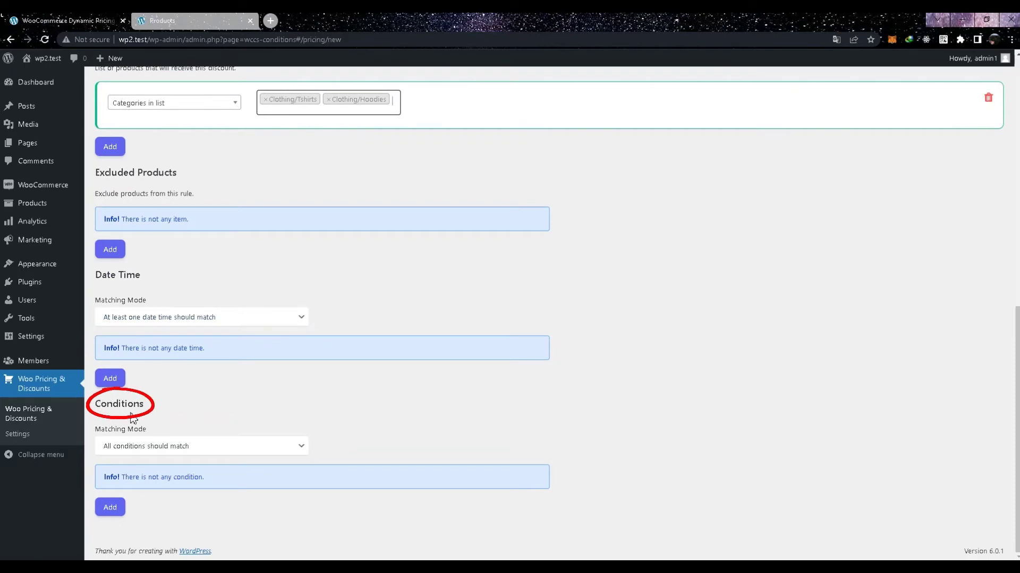
pyautogui.click(110, 508)
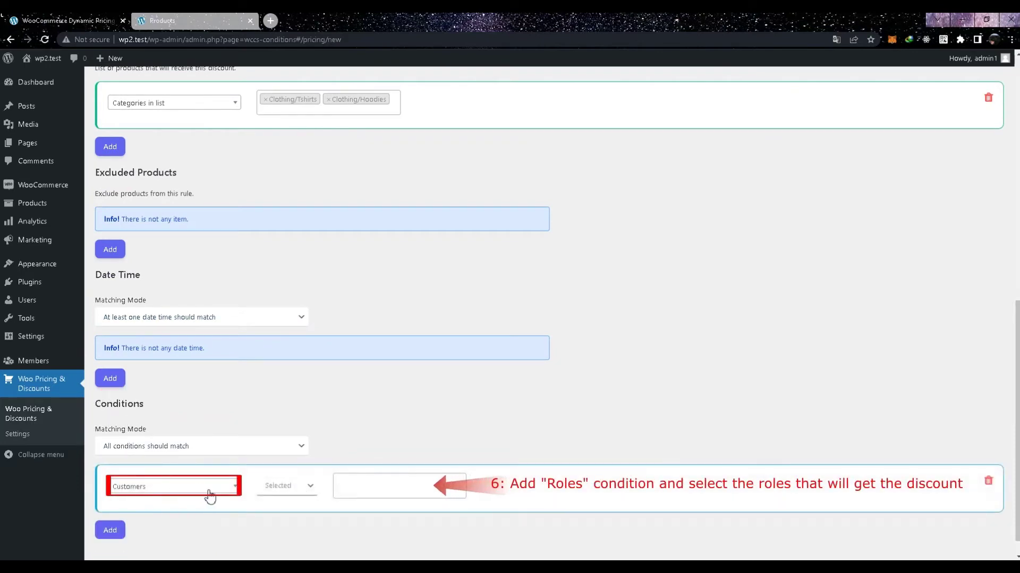
pyautogui.click(200, 494)
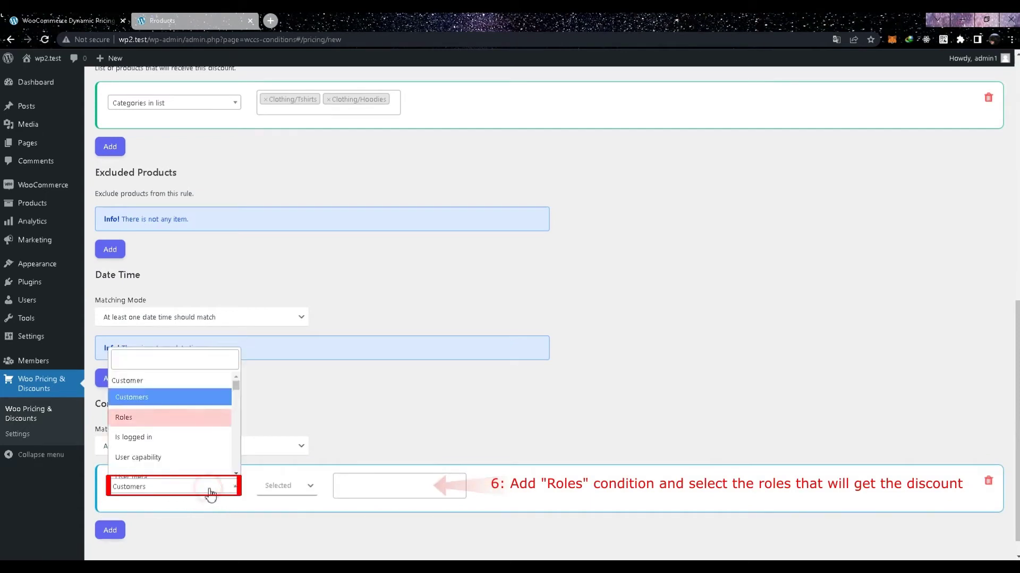
pyautogui.click(129, 419)
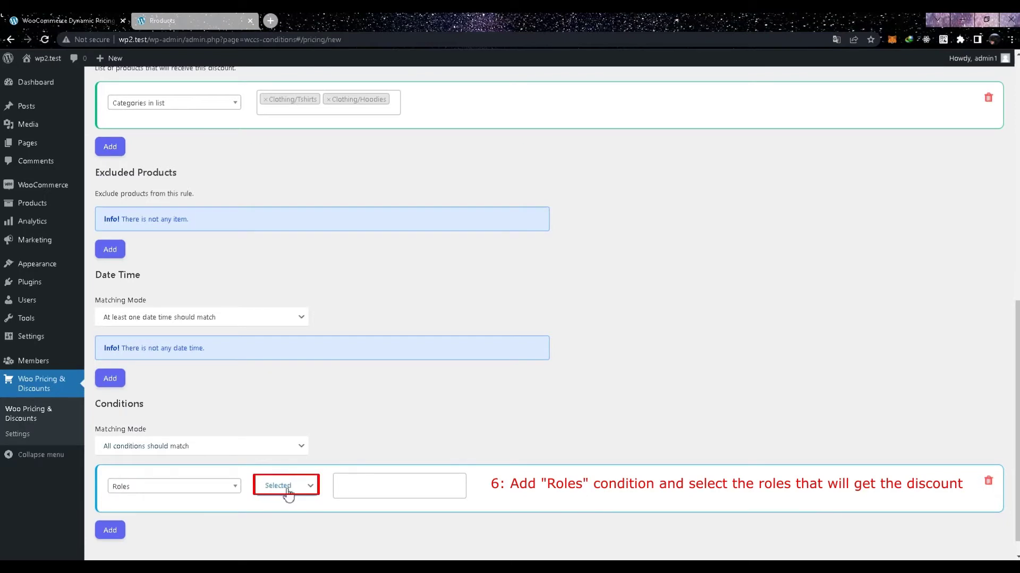
pyautogui.click(356, 488)
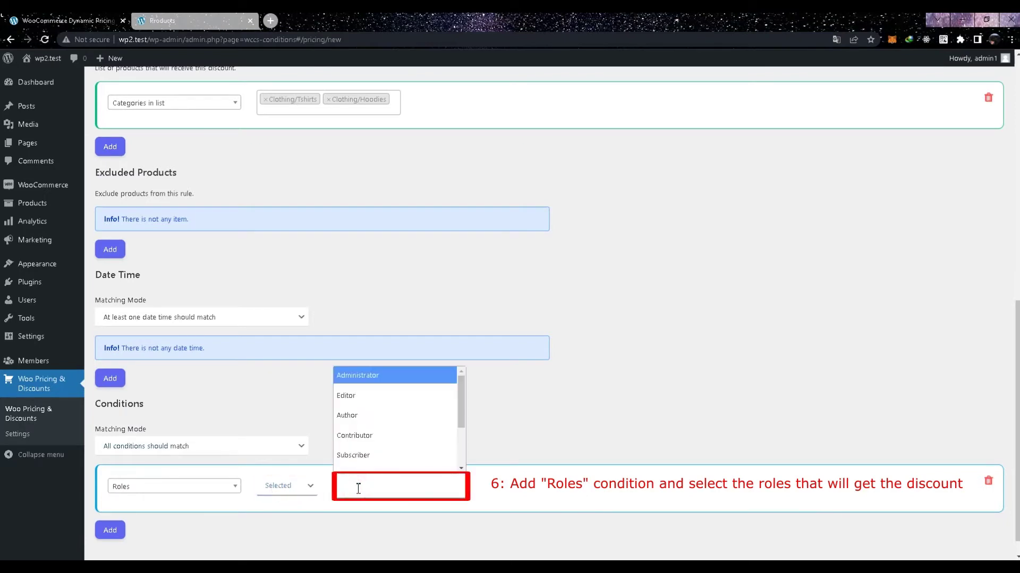
pyautogui.scroll(-2, 457, 410)
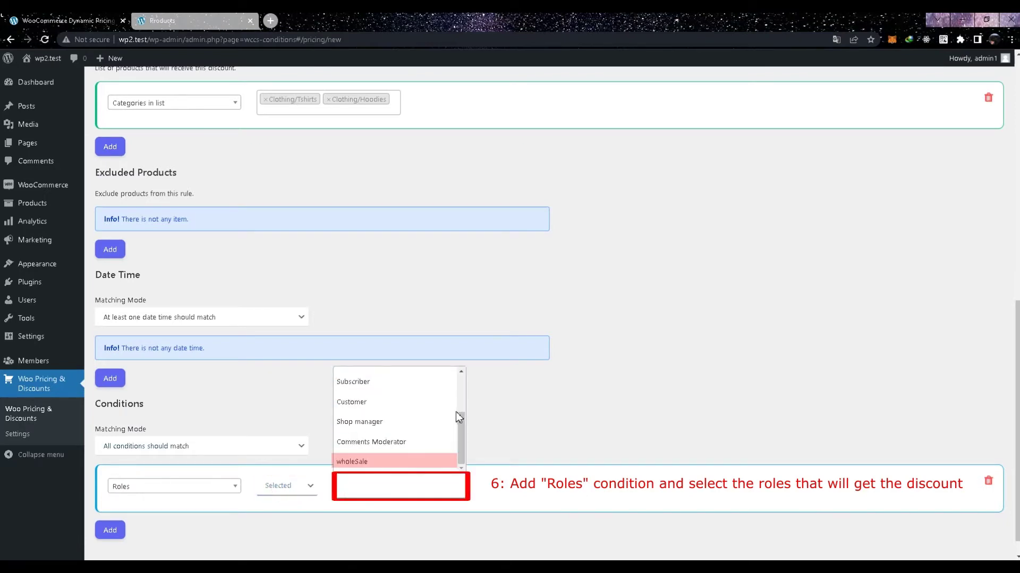
pyautogui.click(352, 466)
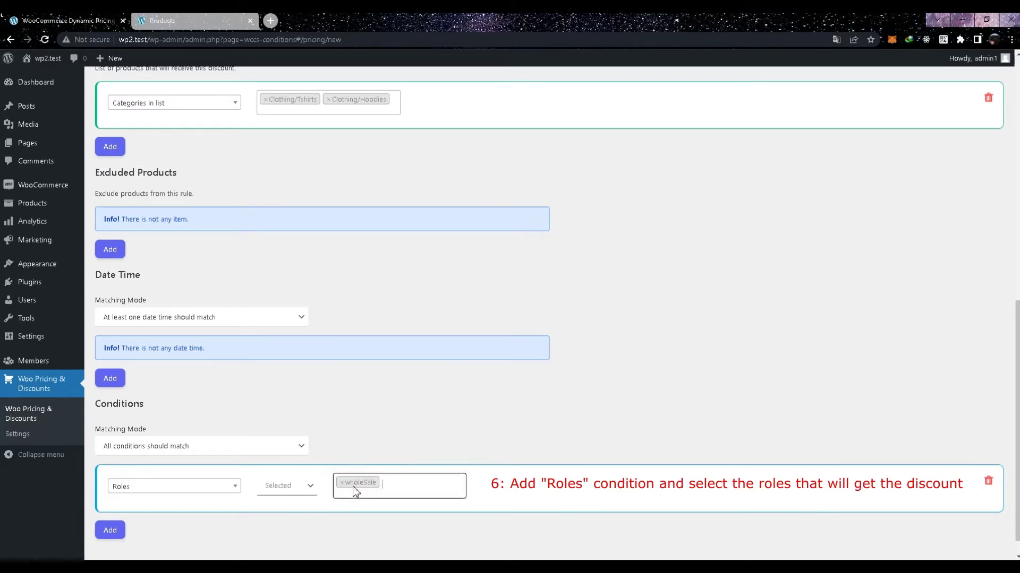
pyautogui.scroll(10, 359, 483)
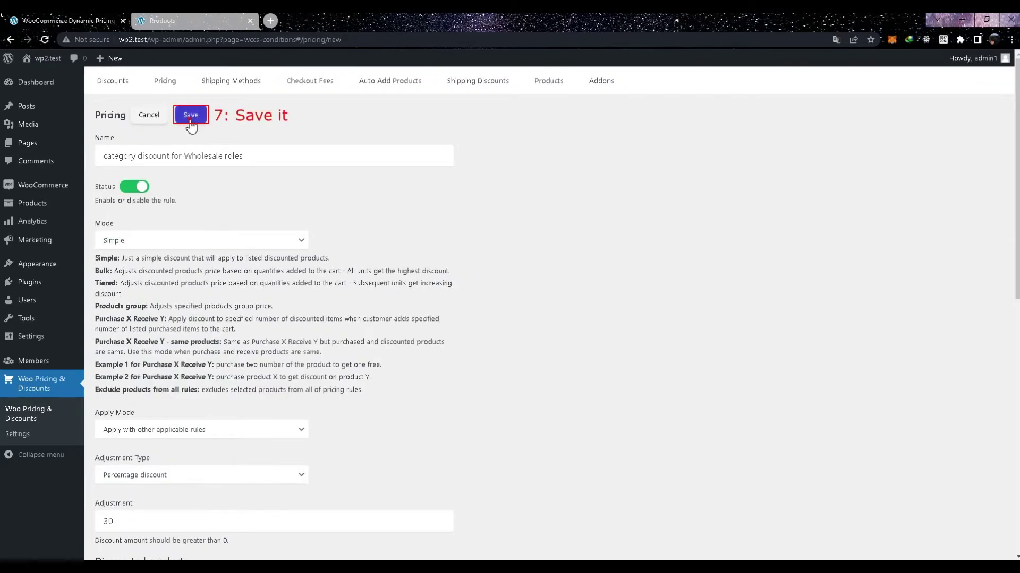
pyautogui.click(191, 115)
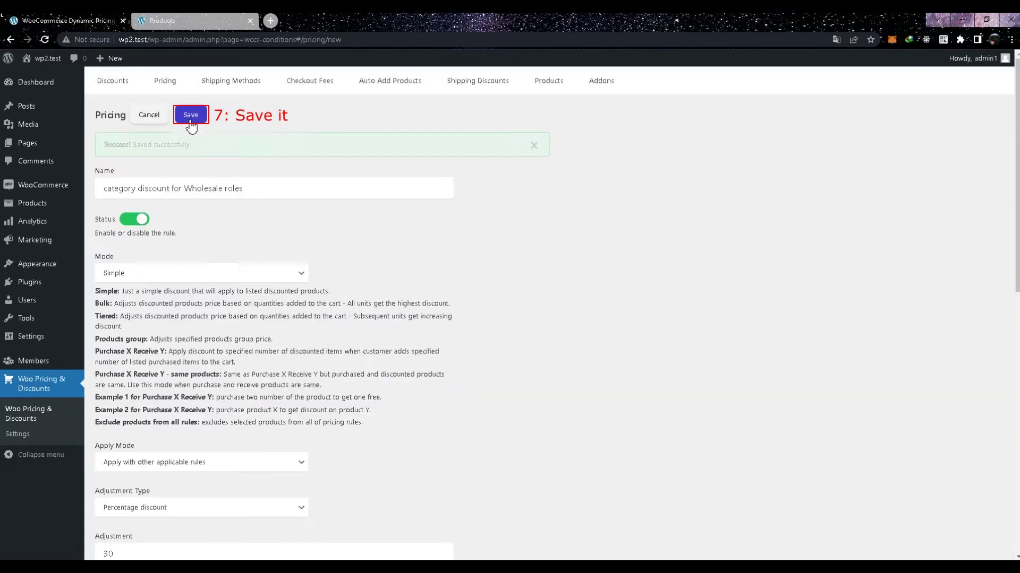
# In the shop, add the Polo and the Hoodie with Zipper to the cart and view the cart to check the role discount.
pyautogui.click(175, 23)
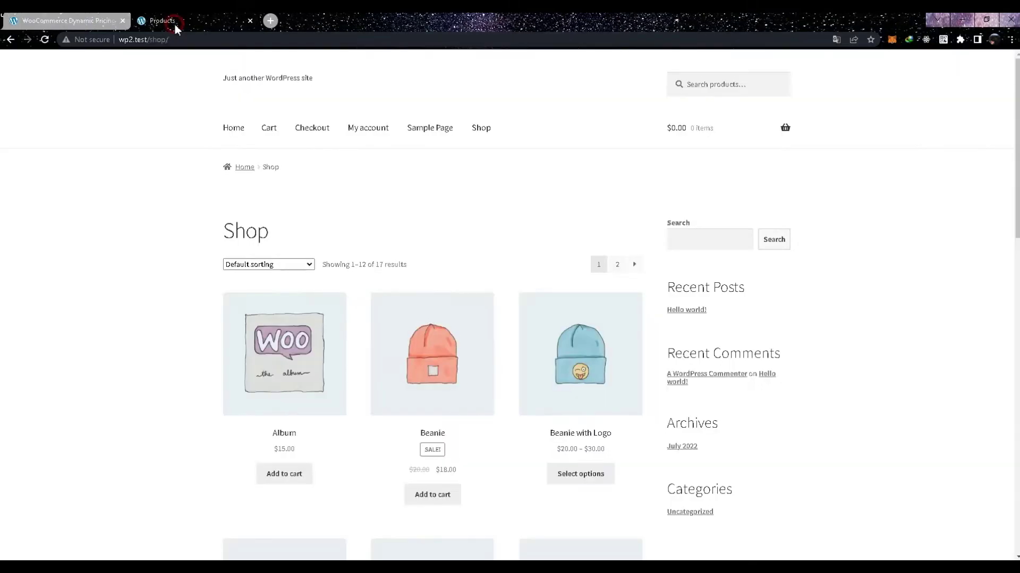
pyautogui.scroll(-11, 392, 234)
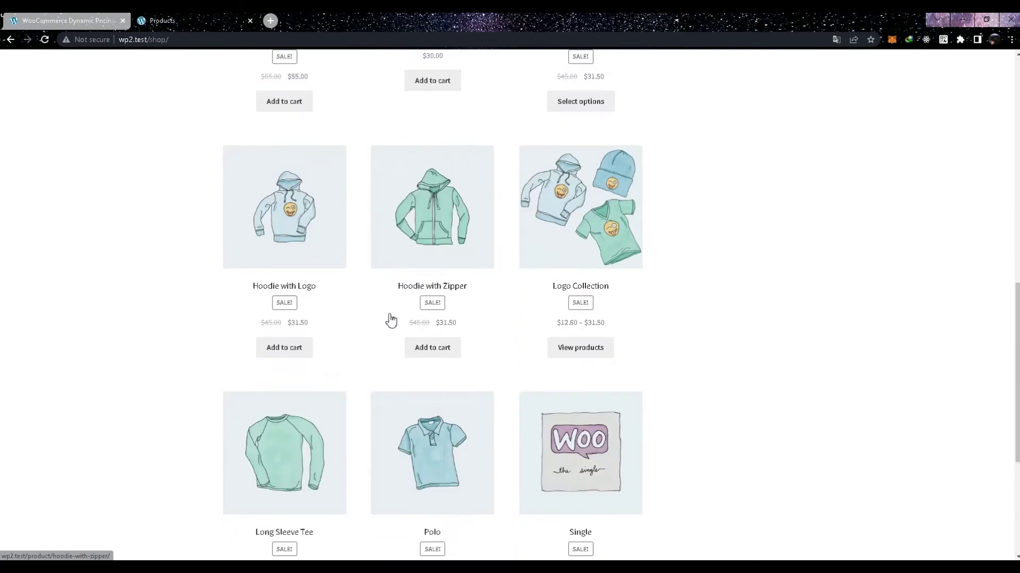
pyautogui.scroll(-1, 354, 315)
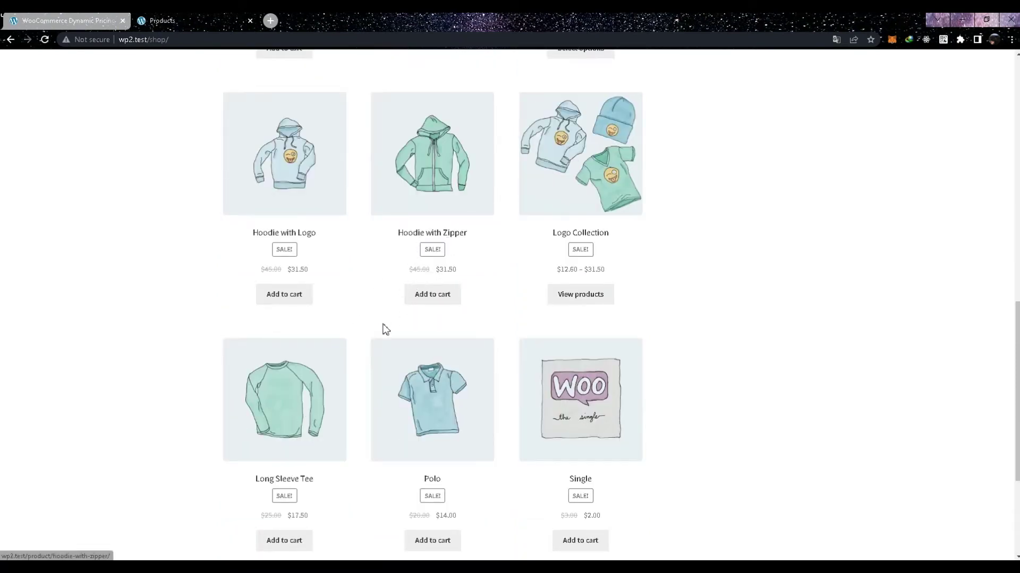
pyautogui.click(439, 539)
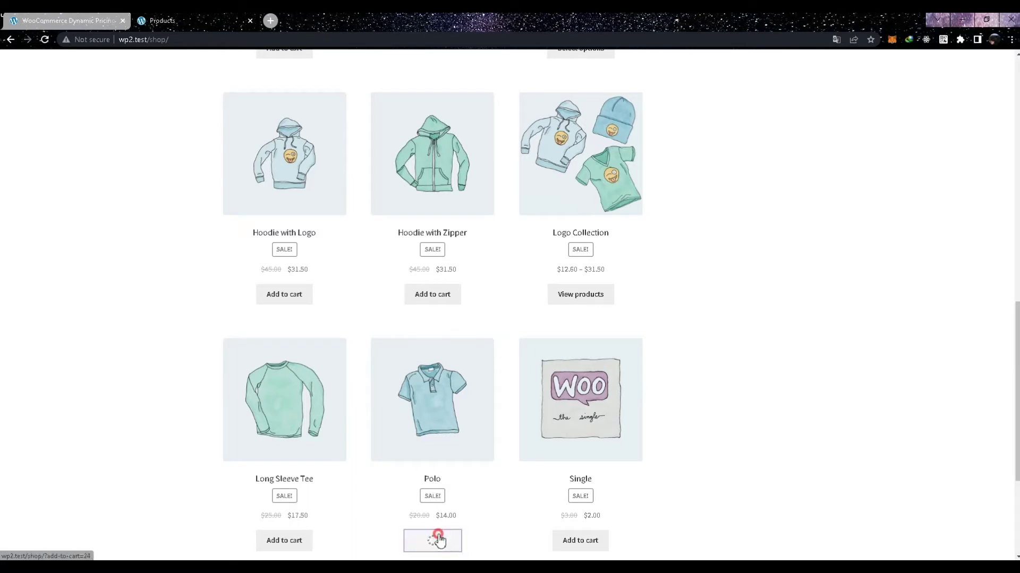
pyautogui.click(444, 300)
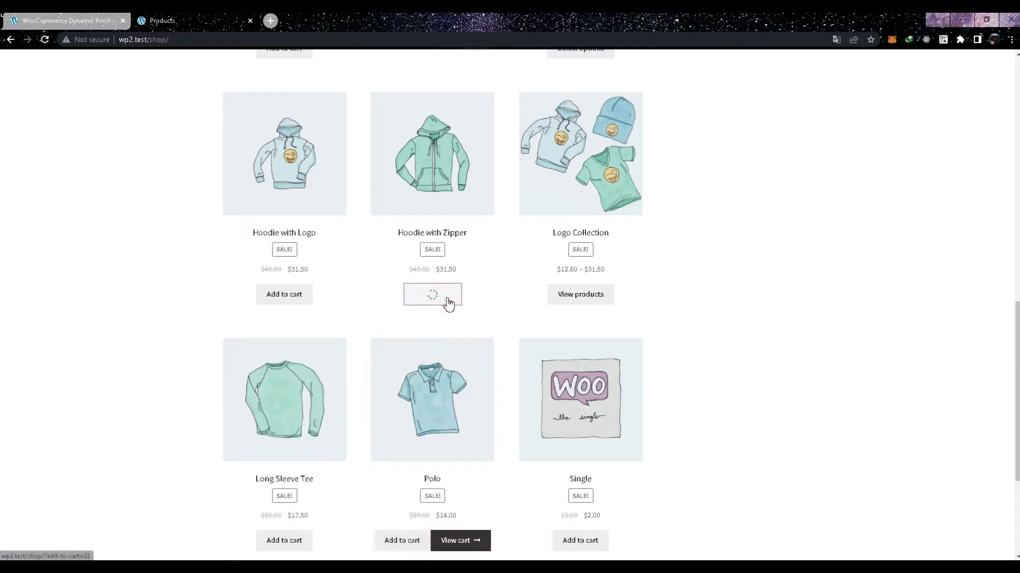
pyautogui.click(477, 301)
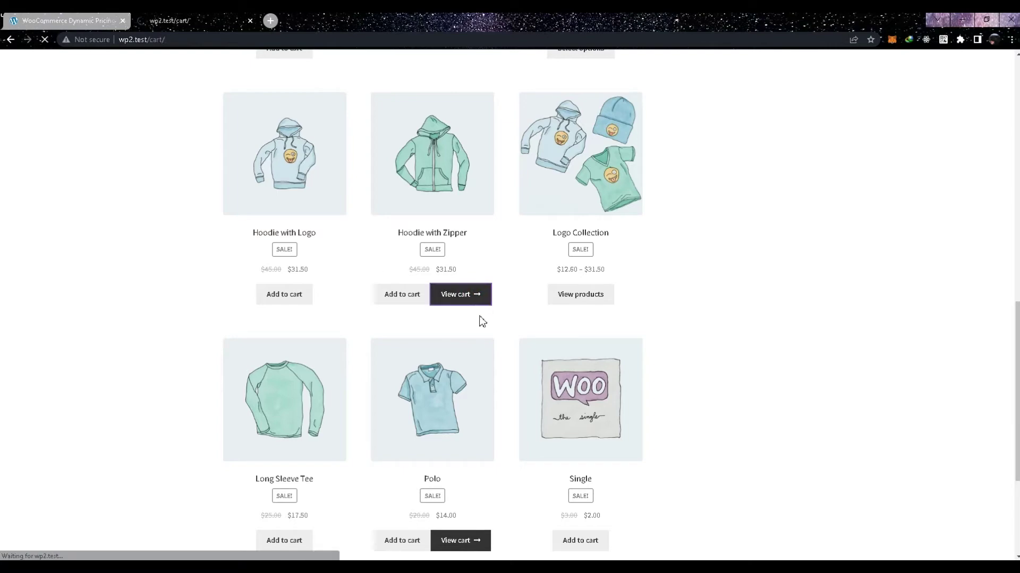
pyautogui.scroll(-3, 478, 306)
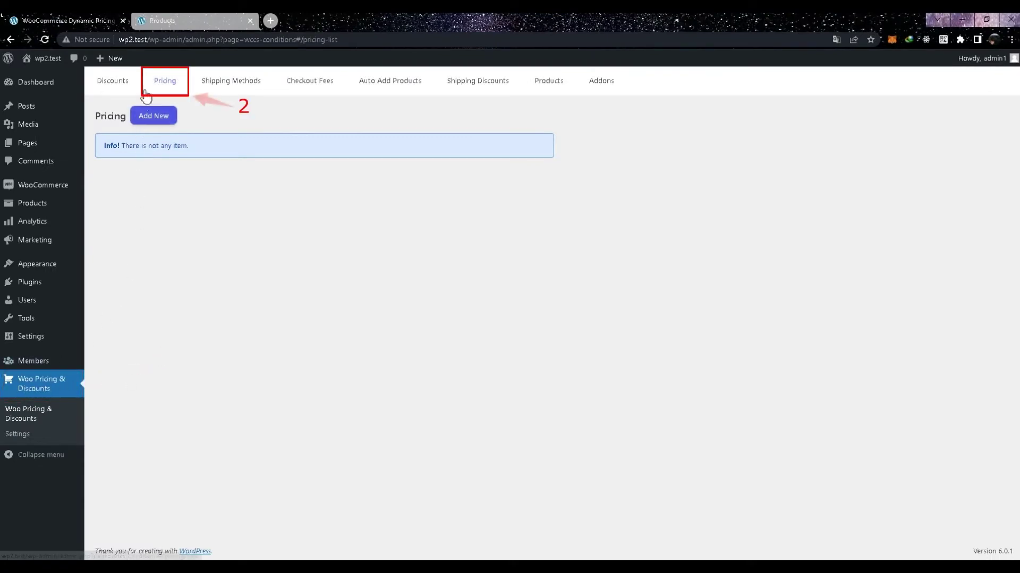
# Create a new pricing rule named "Bulk discount for a category" and set its mode to Bulk.
pyautogui.click(159, 118)
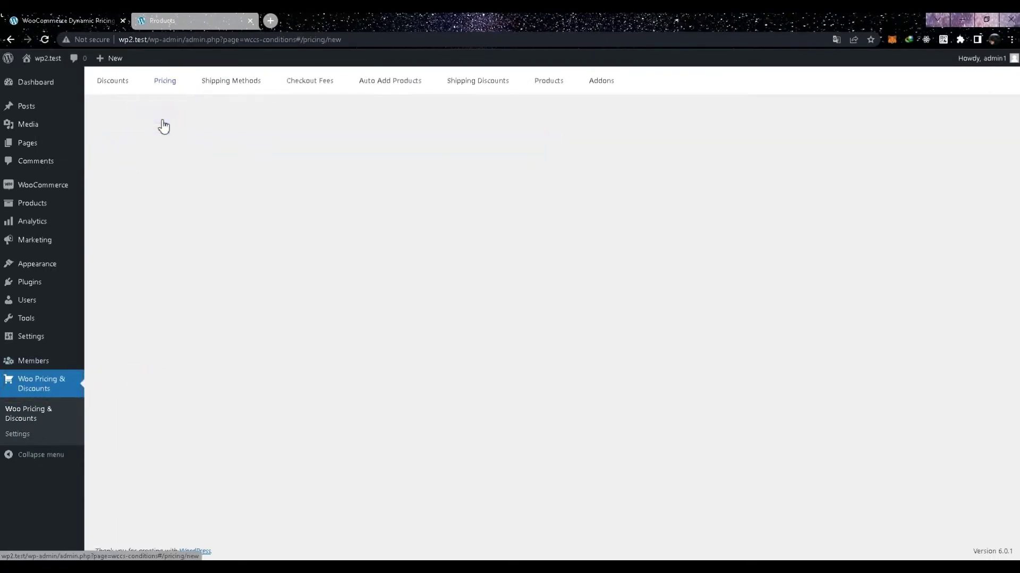
pyautogui.moveTo(136, 155); pyautogui.dragTo(110, 159)
pyautogui.hotkey('ctrl', 'a')
pyautogui.press('BackSpace')
pyautogui.write('Bulk discount for a categor')
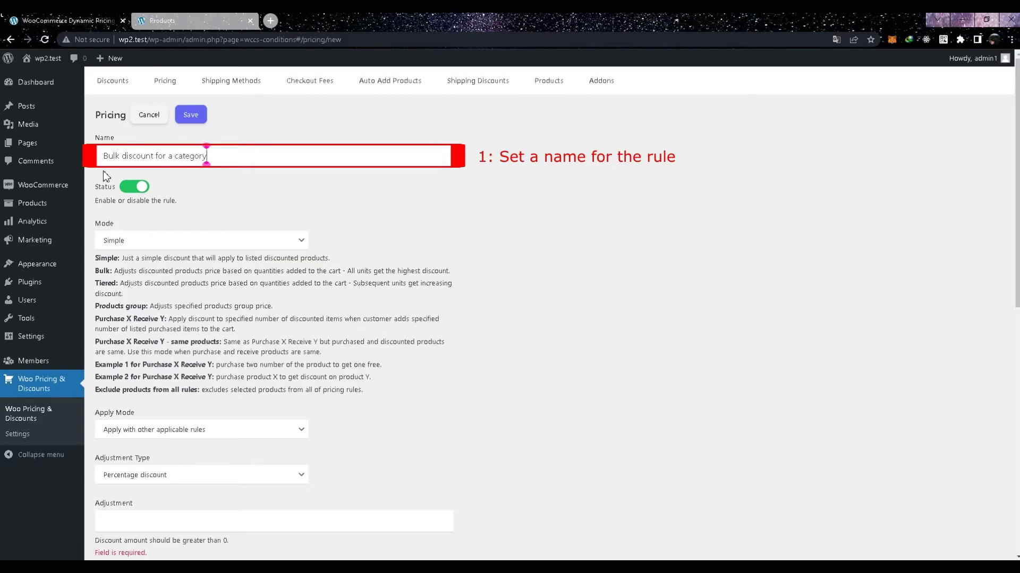
pyautogui.click(126, 242)
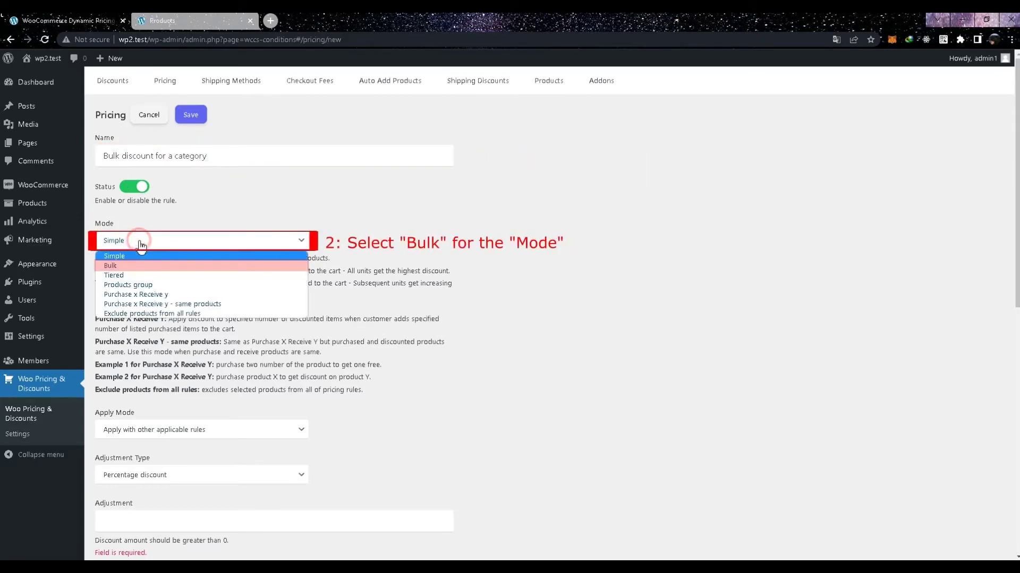
pyautogui.click(110, 265)
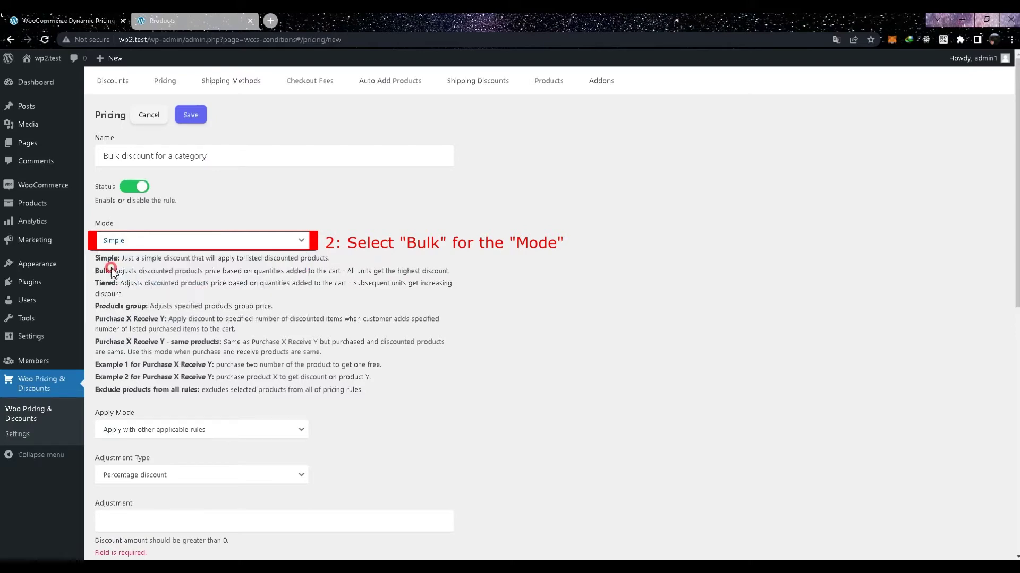
# Base the rule's quantity on Sum of all products quantities and enable Display Discount for the quantity table.
pyautogui.scroll(-2, 175, 304)
pyautogui.scroll(-3, 175, 304)
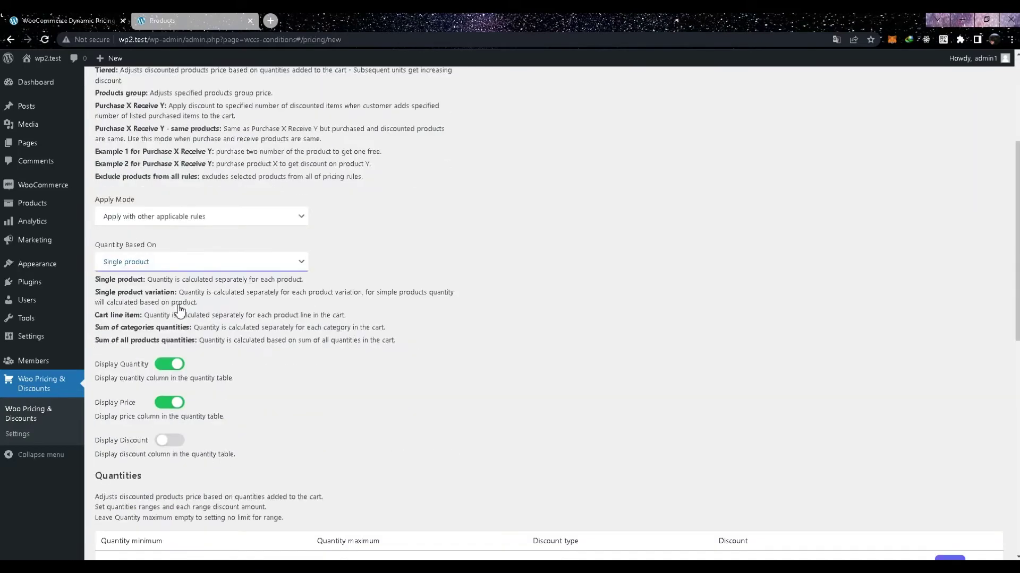
pyautogui.click(151, 262)
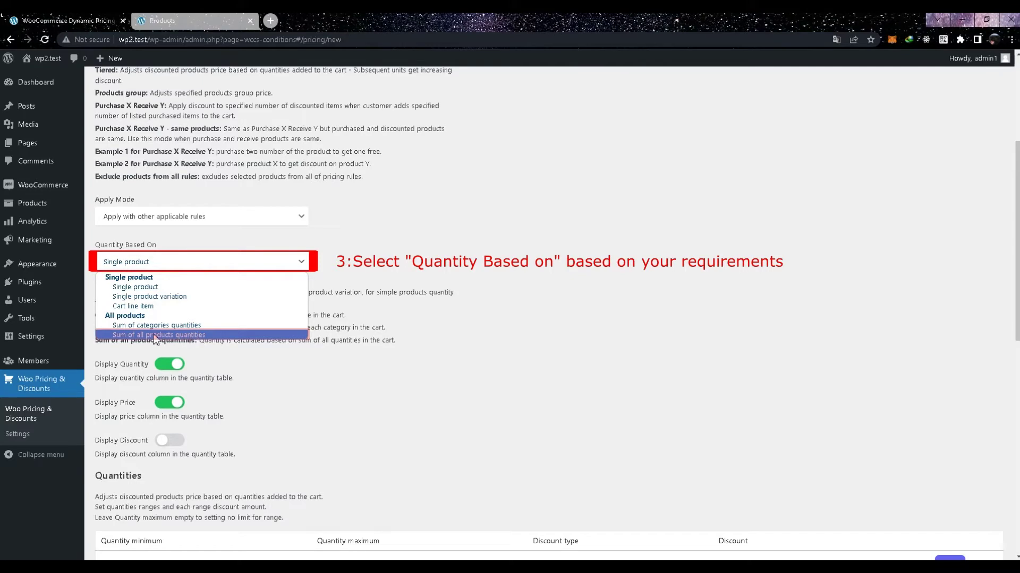
pyautogui.click(149, 335)
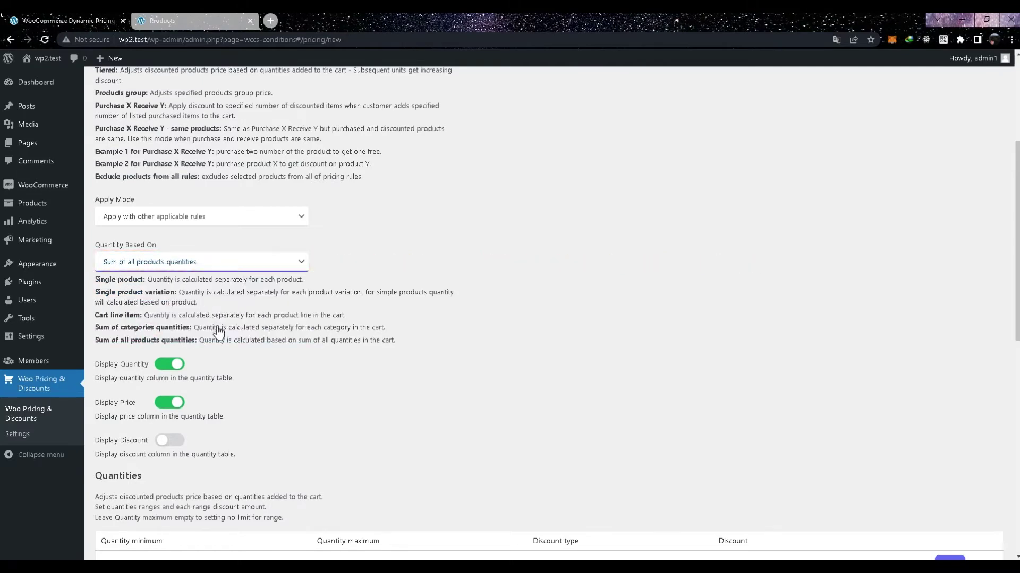
pyautogui.scroll(-4, 218, 334)
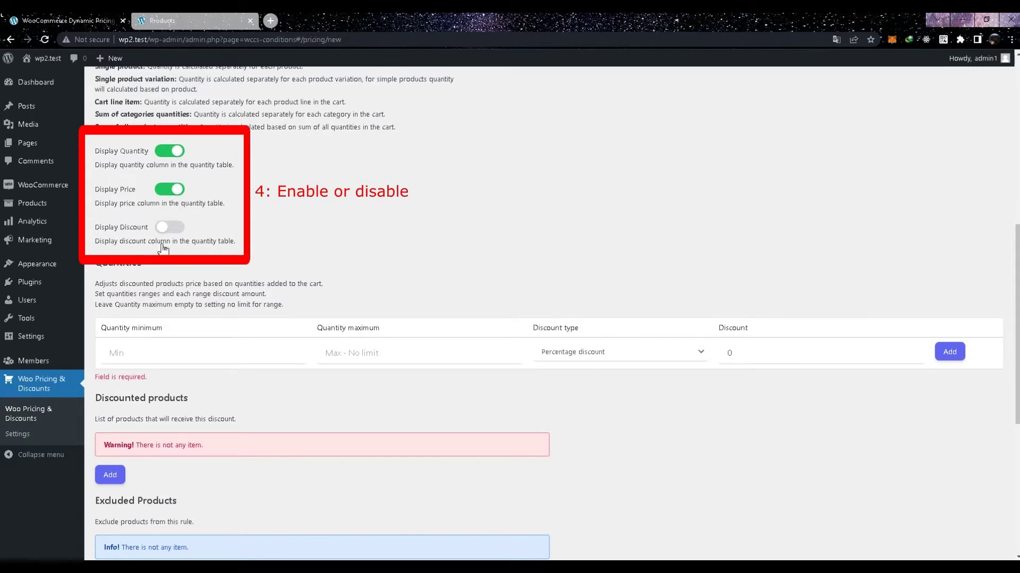
pyautogui.click(163, 228)
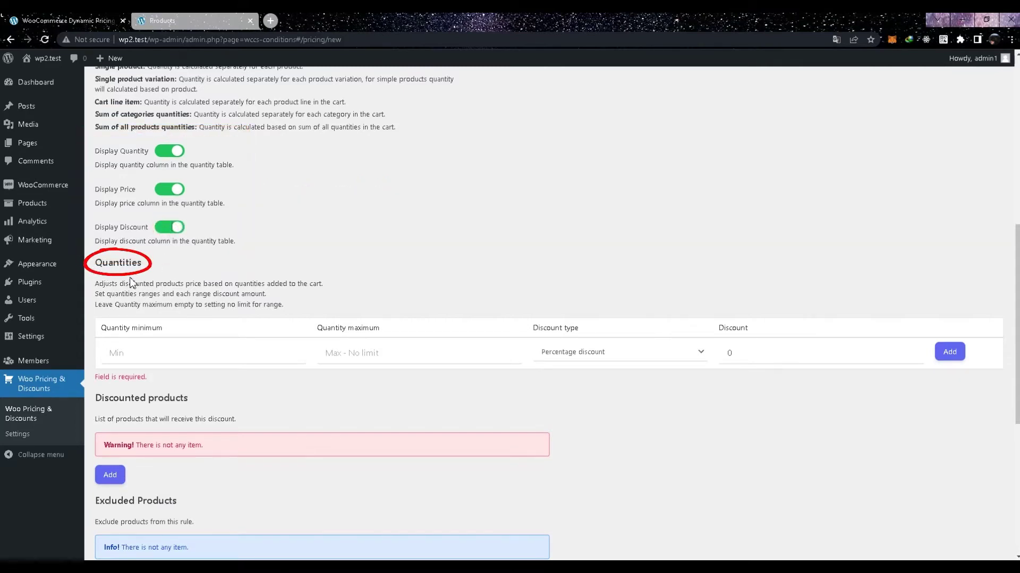
# Add a quantity range with minimum 2, maximum 5 and a Percentage discount of 5.
pyautogui.click(132, 359)
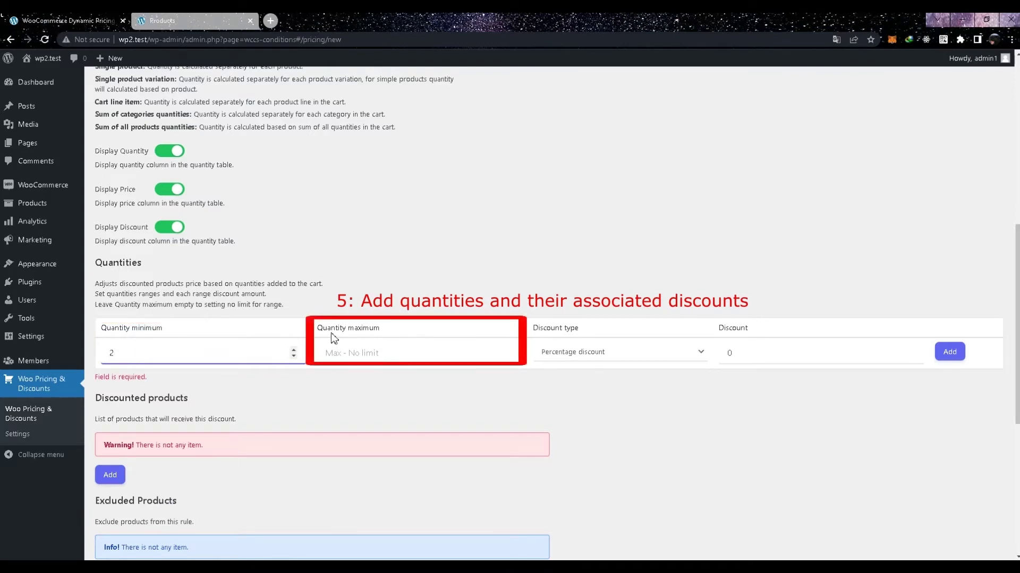
pyautogui.click(368, 345)
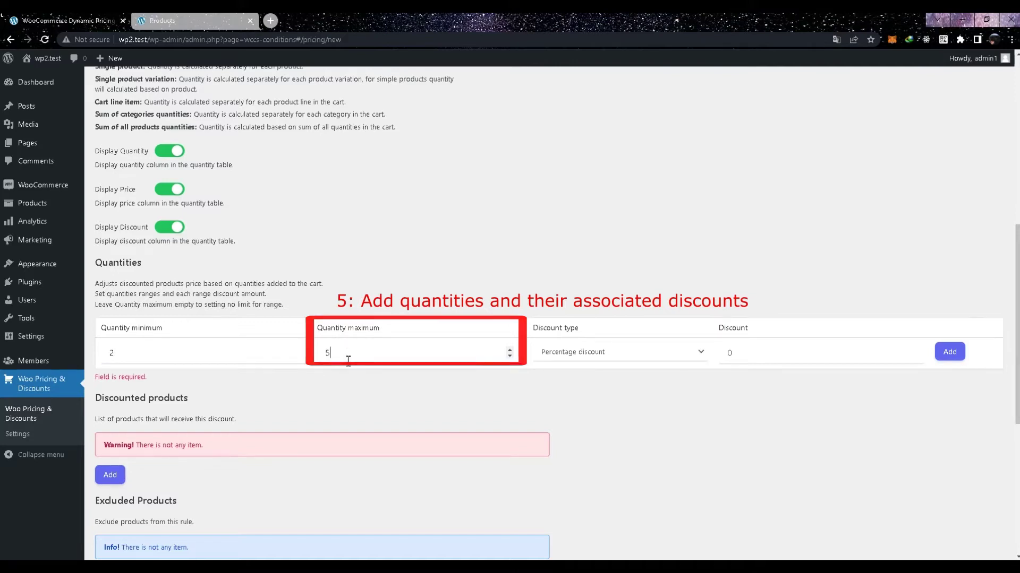
pyautogui.click(581, 348)
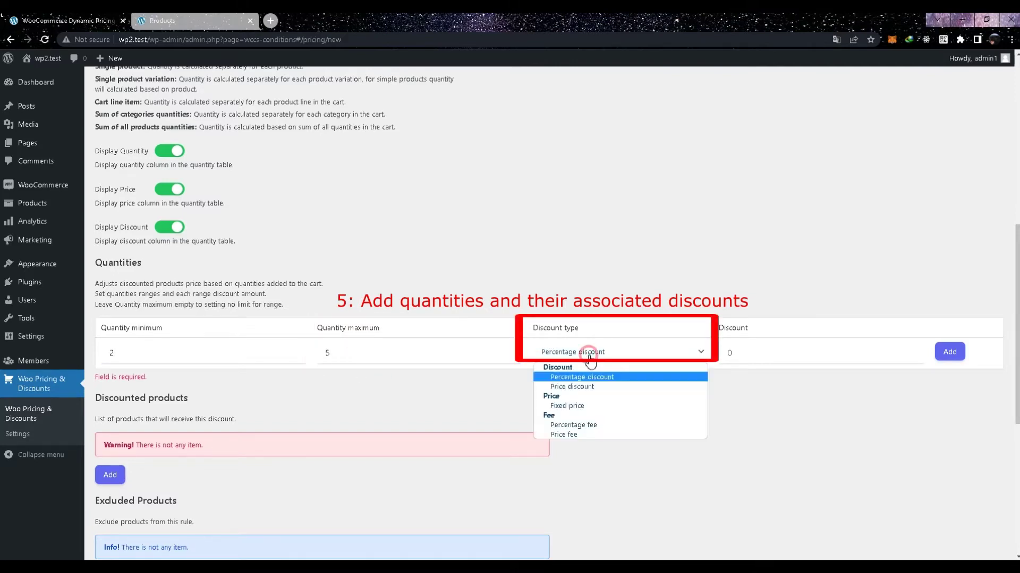
pyautogui.click(564, 379)
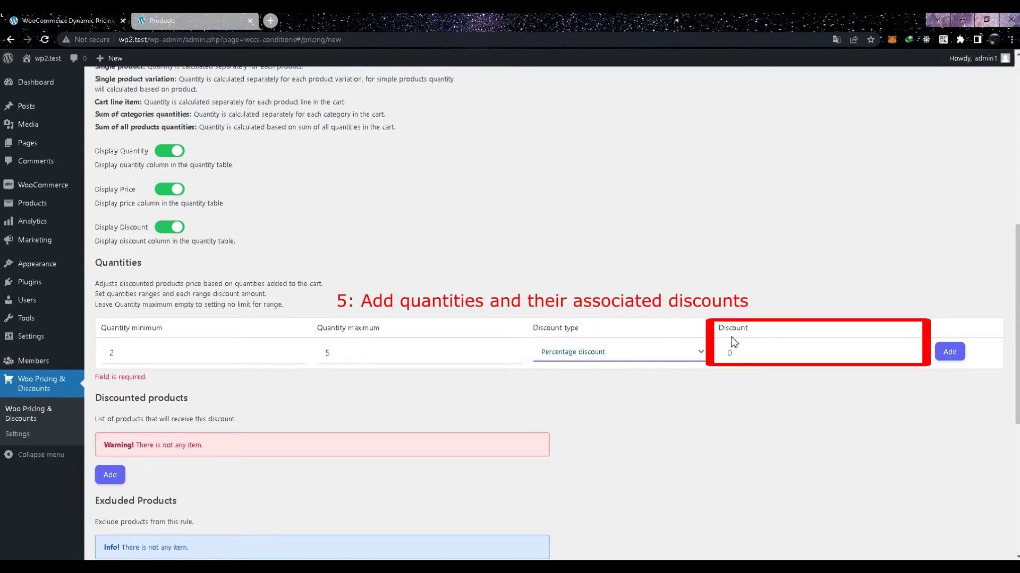
pyautogui.click(742, 352)
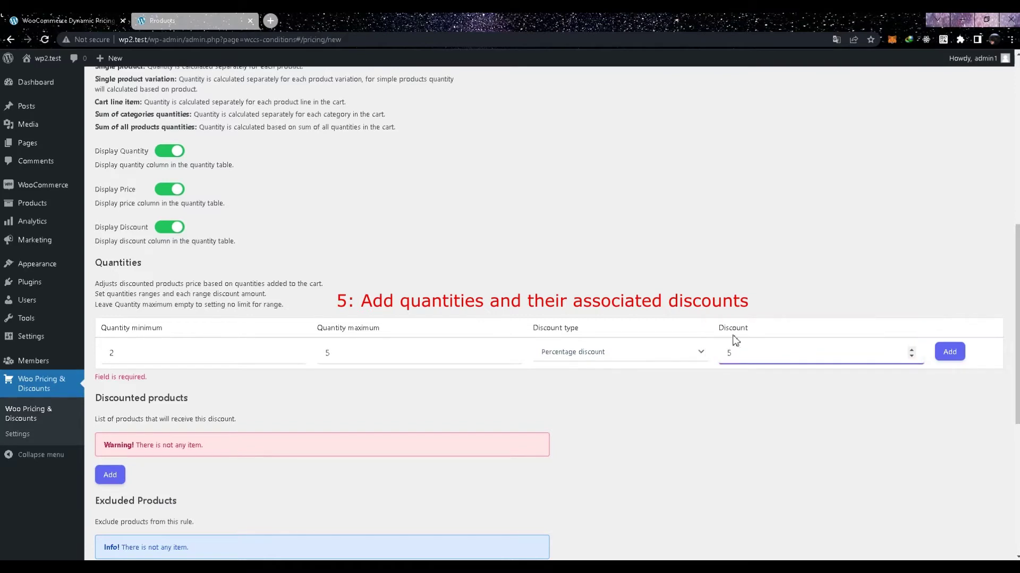
pyautogui.click(949, 354)
# Add a second quantity range with minimum 6, maximum 10 and a Percentage discount of 10.
pyautogui.click(278, 389)
pyautogui.click(122, 382)
pyautogui.write('6')
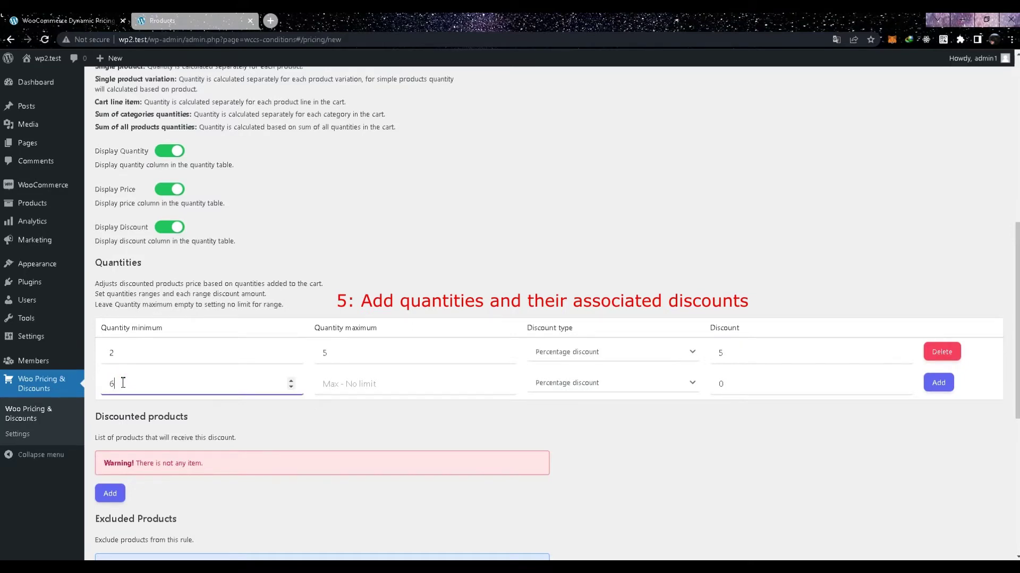
pyautogui.click(344, 389)
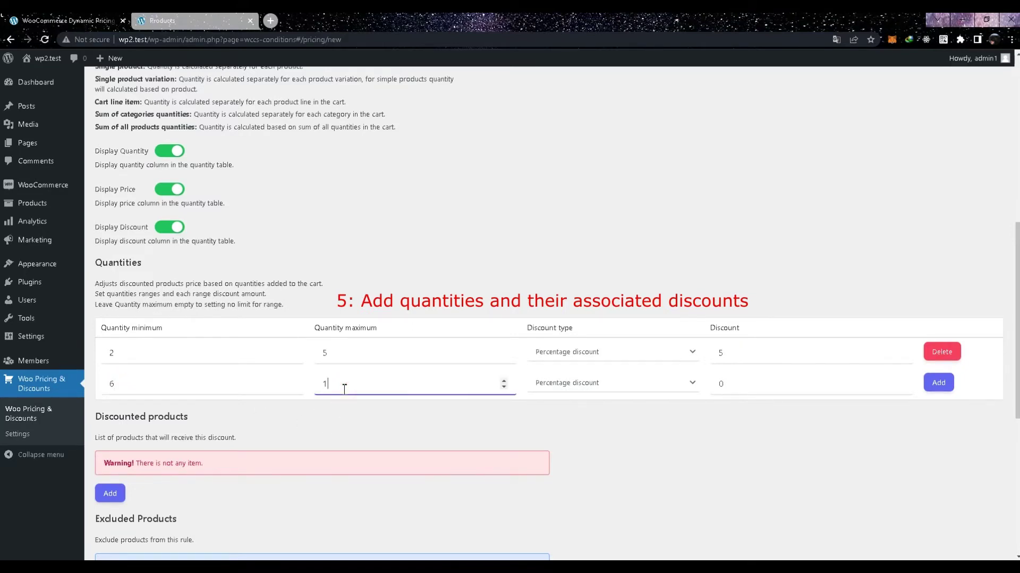
pyautogui.click(749, 386)
pyautogui.moveTo(749, 386); pyautogui.dragTo(715, 386)
pyautogui.write('10')
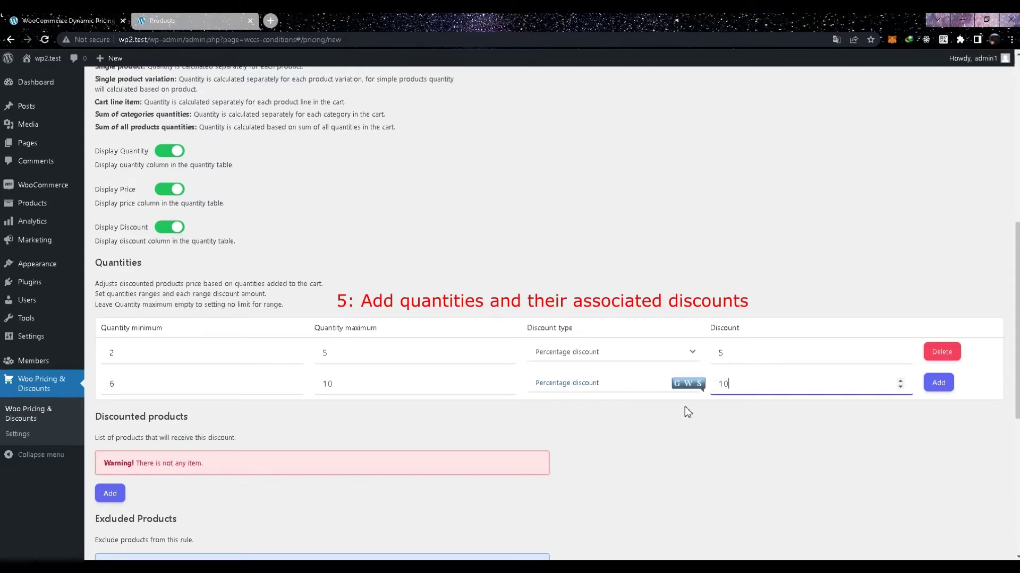
pyautogui.click(933, 389)
# Add a third quantity range with minimum 11, maximum 15 and a Percentage discount of 15.
pyautogui.click(190, 417)
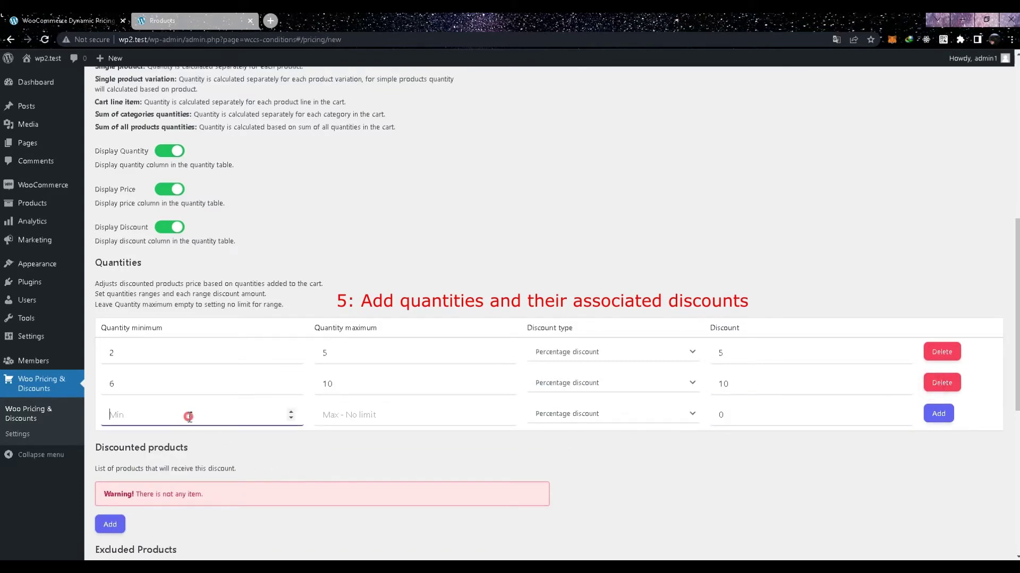
pyautogui.write('11')
pyautogui.click(350, 416)
pyautogui.write('15')
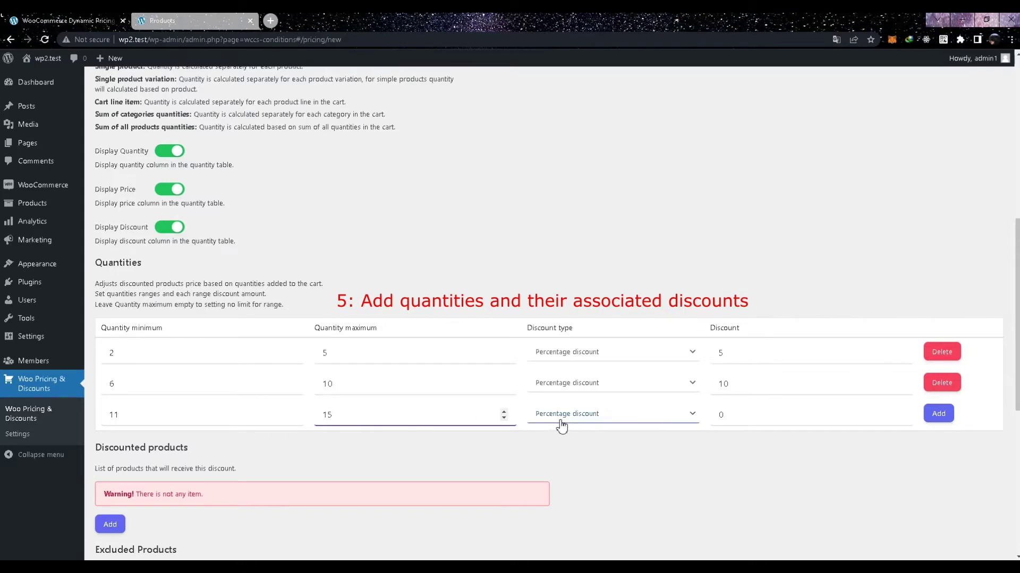
pyautogui.click(710, 415)
pyautogui.write('1')
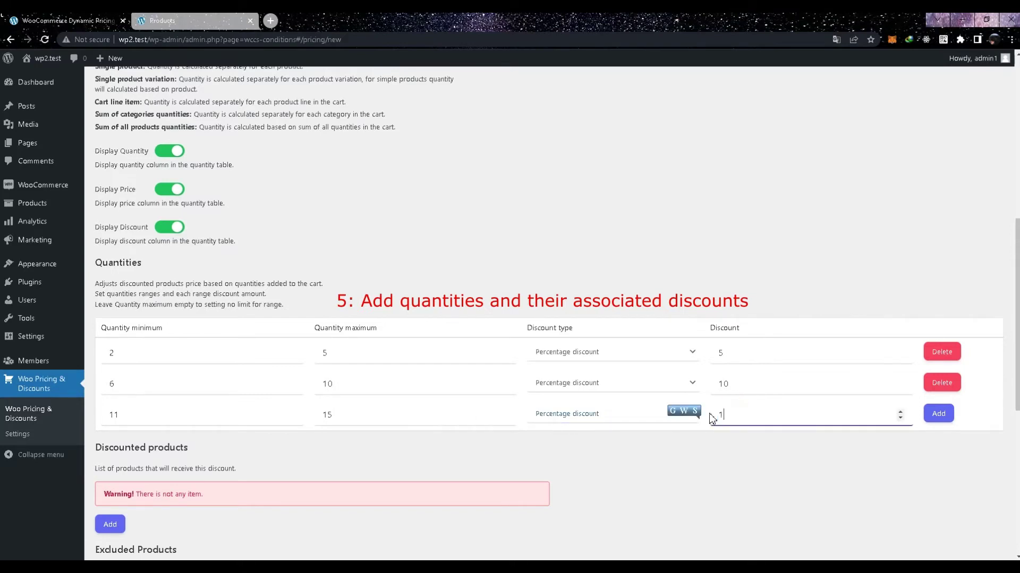
pyautogui.write('5')
pyautogui.click(938, 414)
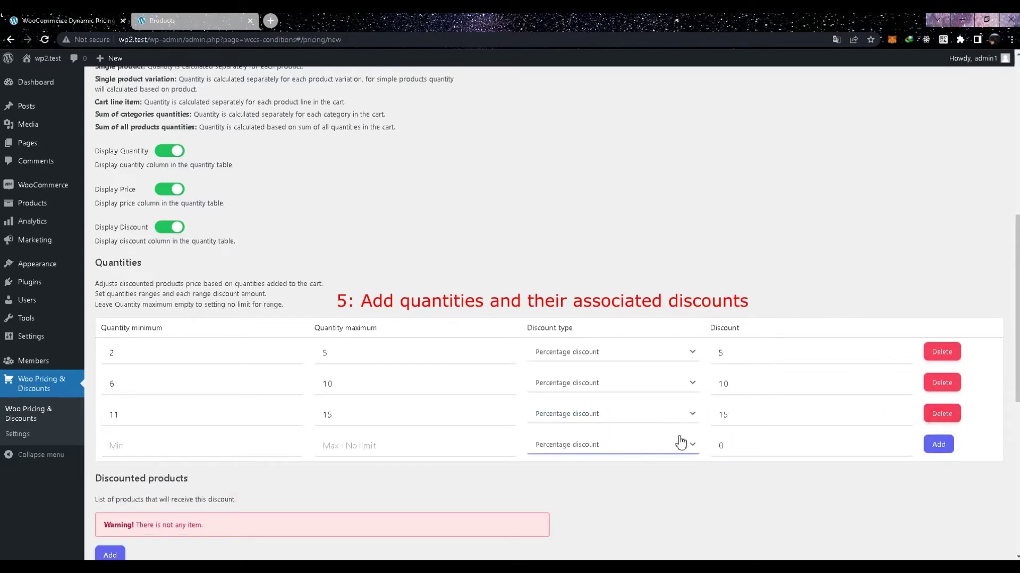
# Add a fourth quantity range with minimum 16, no maximum and a Percentage discount of 20.
pyautogui.click(174, 447)
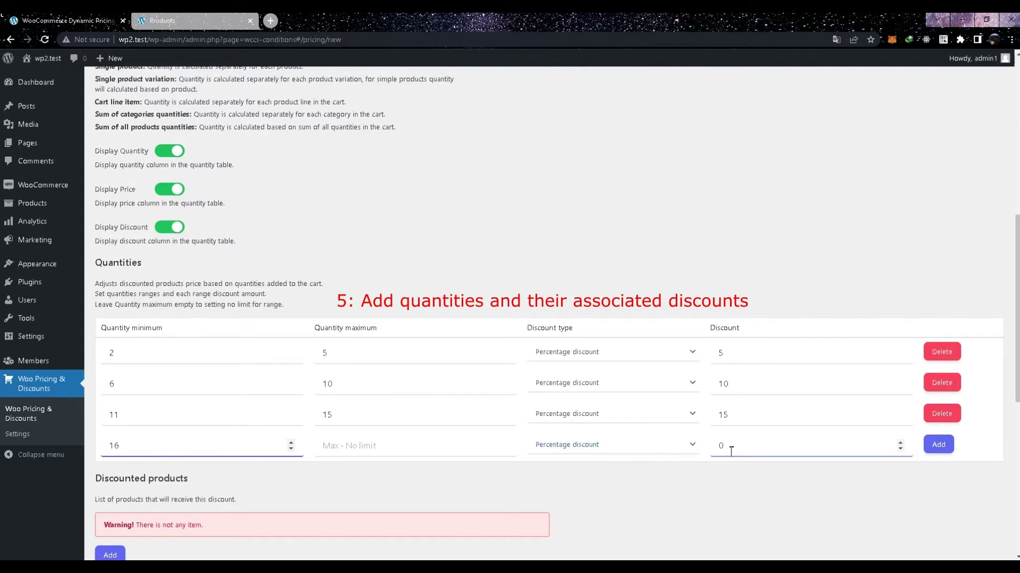
pyautogui.moveTo(788, 450); pyautogui.dragTo(716, 447)
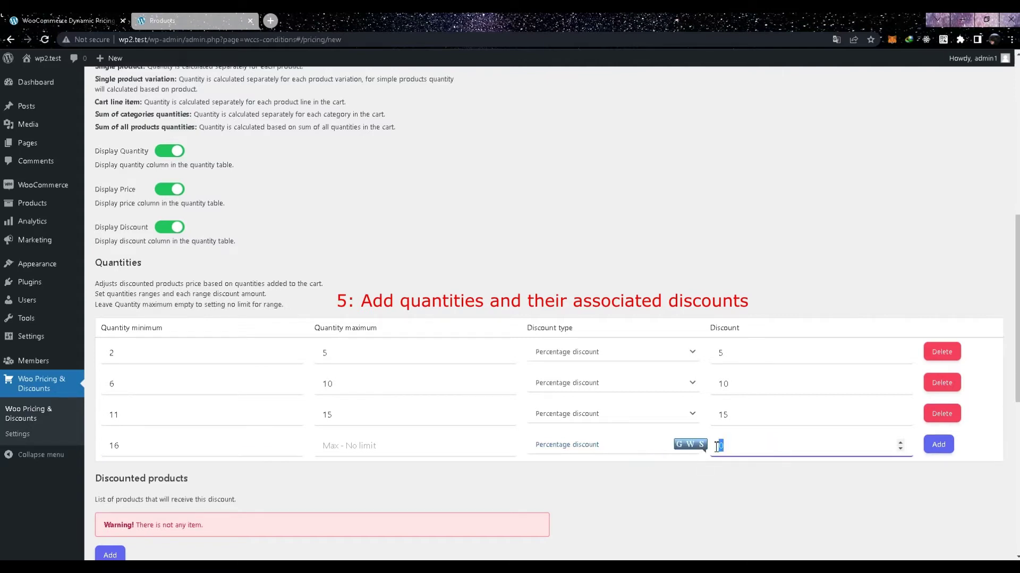
pyautogui.write('20')
pyautogui.click(936, 447)
# Add a discounted products entry using Categories in list with Clothing, and save the bulk rule.
pyautogui.scroll(-5, 639, 476)
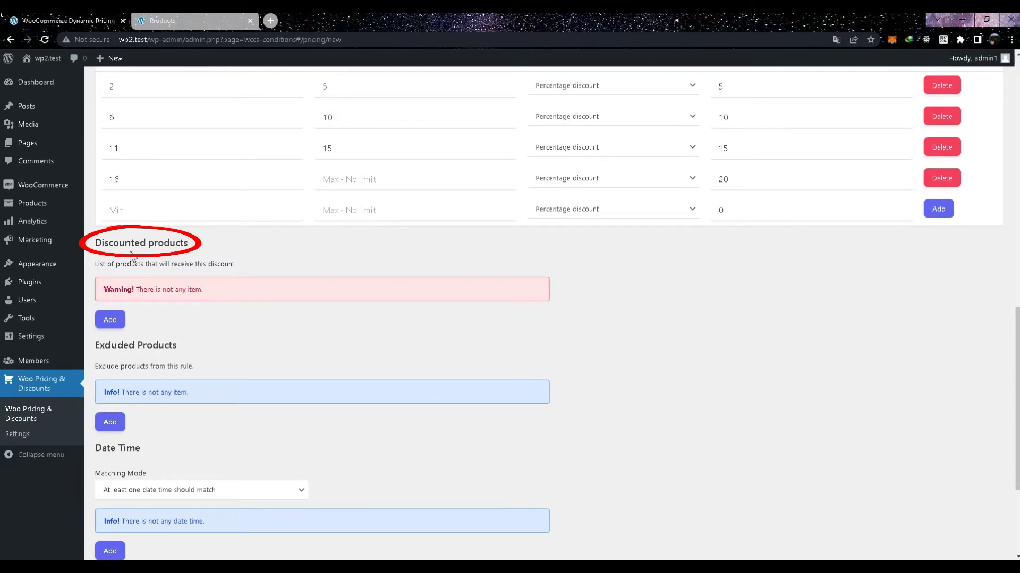
pyautogui.click(109, 319)
pyautogui.click(151, 300)
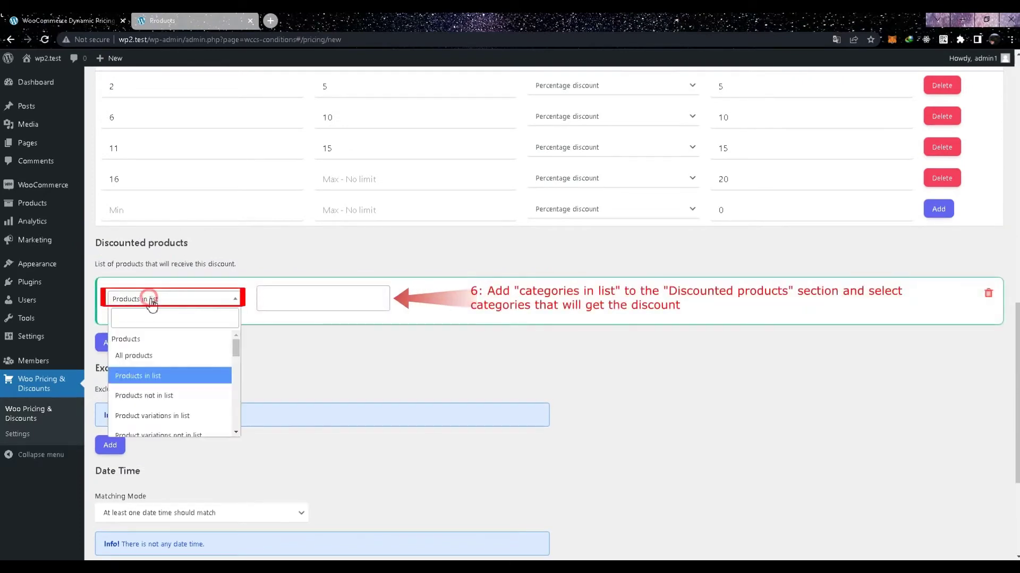
pyautogui.write('cat')
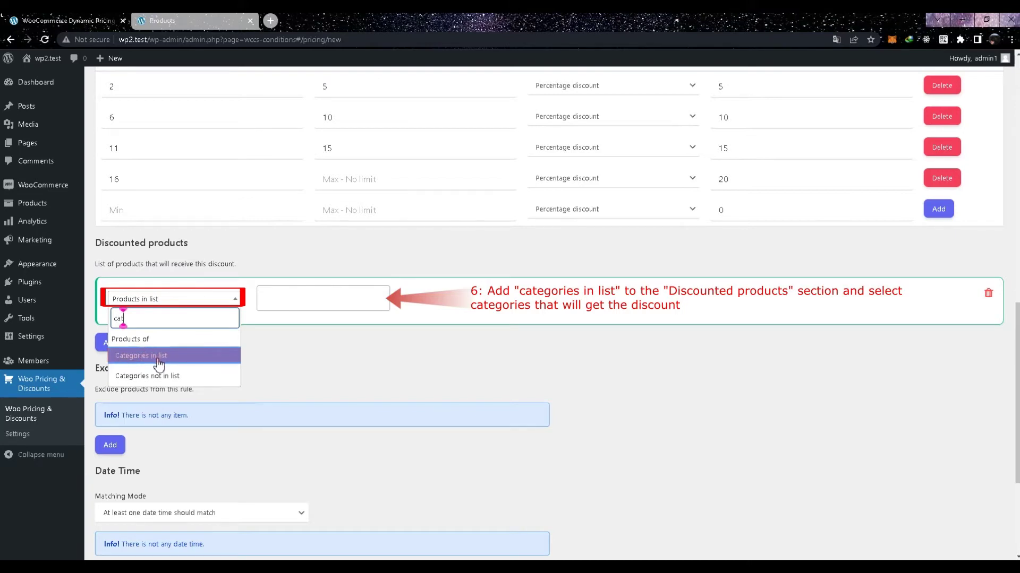
pyautogui.click(132, 357)
pyautogui.click(271, 299)
pyautogui.write('cloth')
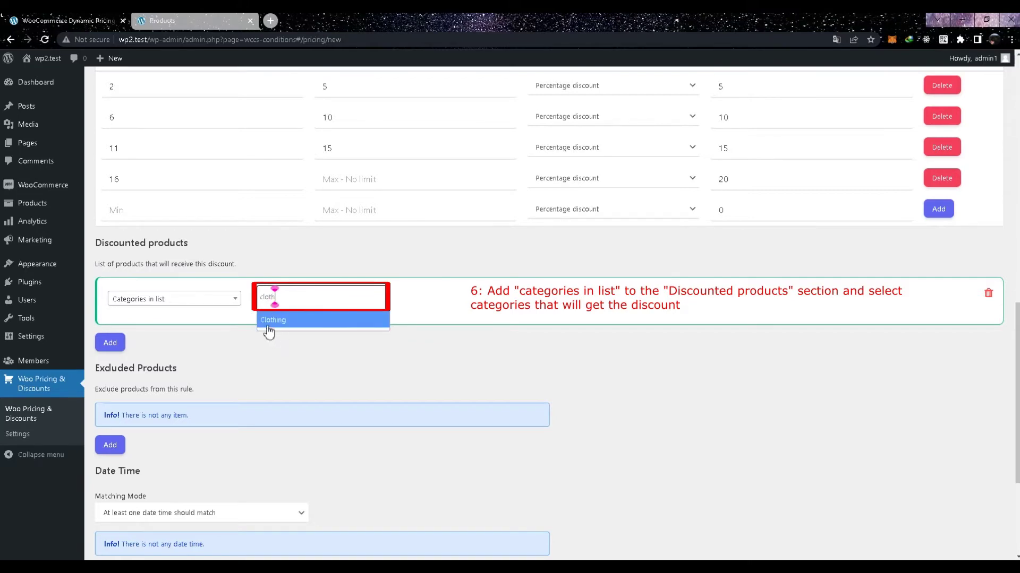
pyautogui.click(268, 323)
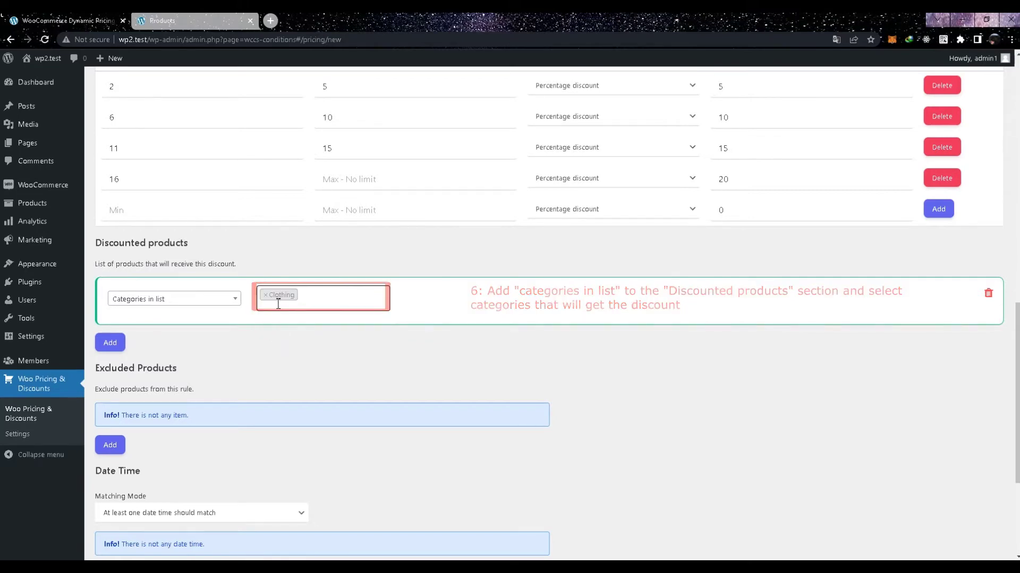
pyautogui.scroll(15, 279, 304)
pyautogui.click(200, 118)
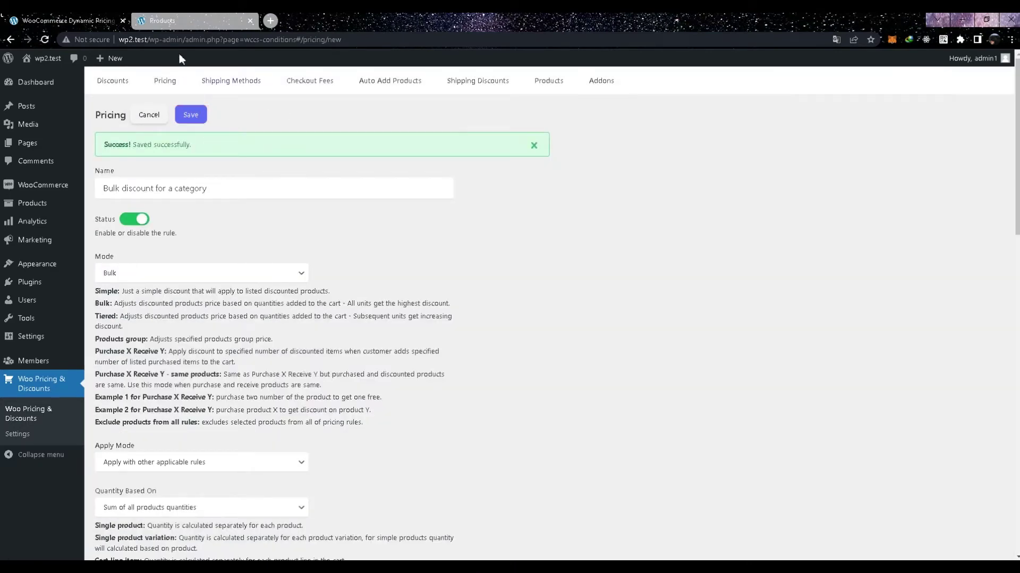
# In the shop, add the Hoodie with Zipper, Polo and Long Sleeve Tee to the cart and view the cart.
pyautogui.click(181, 24)
pyautogui.scroll(-10, 387, 246)
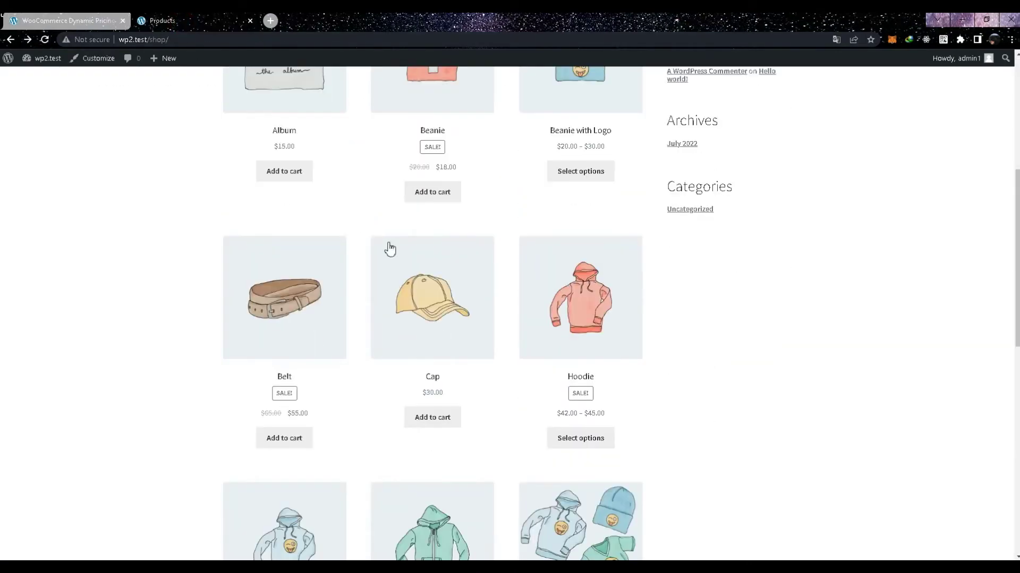
pyautogui.scroll(-2, 405, 273)
pyautogui.click(421, 291)
pyautogui.scroll(-2, 426, 295)
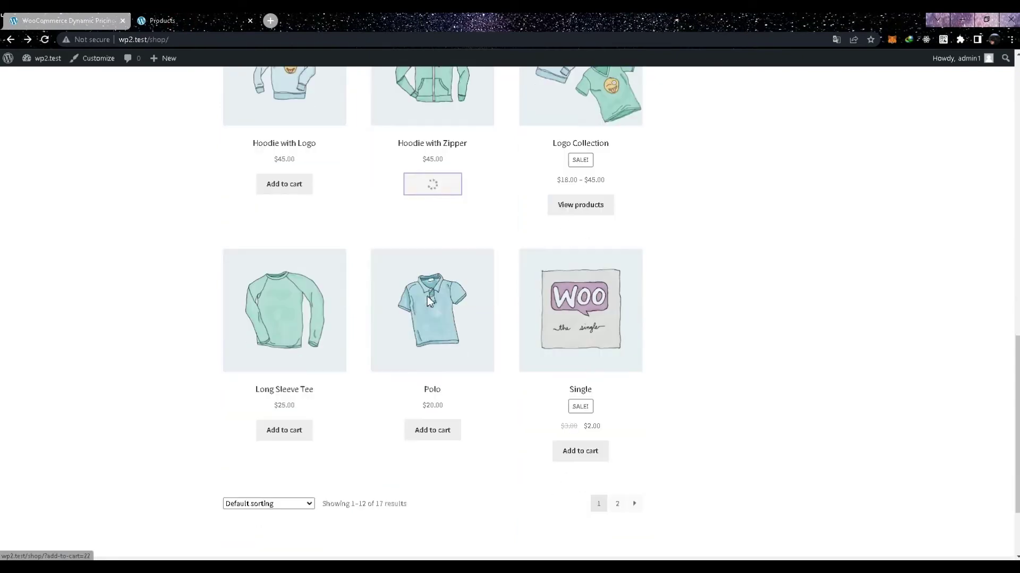
pyautogui.click(432, 429)
pyautogui.click(294, 434)
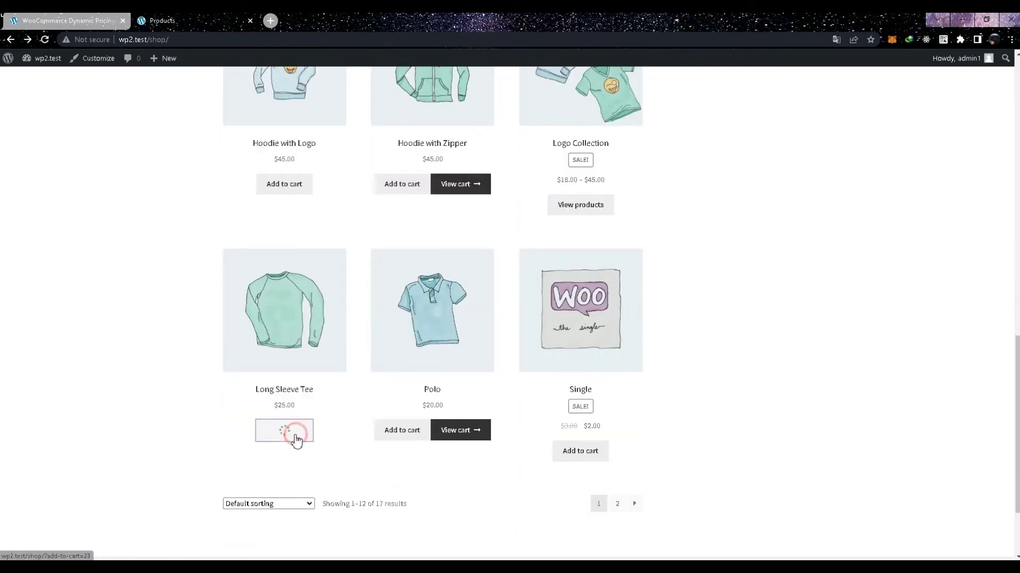
pyautogui.click(458, 429)
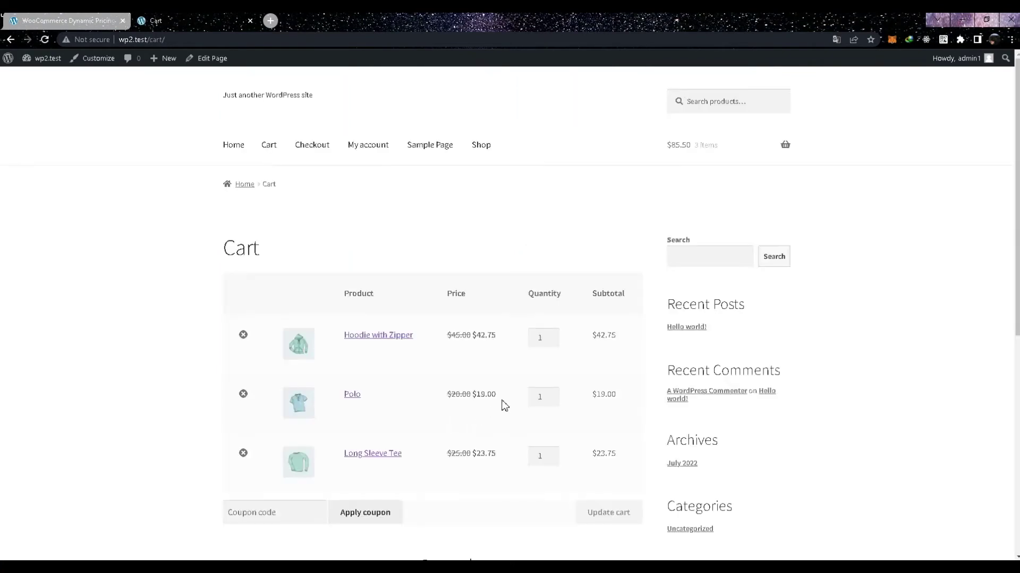
# Set the Hoodie with Zipper quantity to 5, change the Polo and Long Sleeve Tee quantities, and update the cart.
pyautogui.scroll(-2, 502, 406)
pyautogui.scroll(-1, 502, 406)
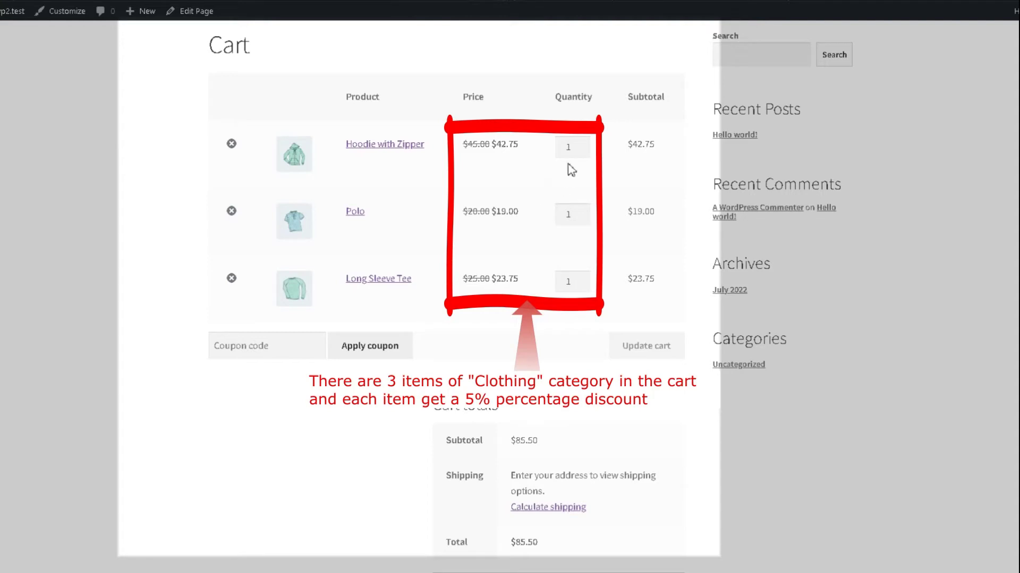
pyautogui.doubleClick(566, 147)
pyautogui.write('5')
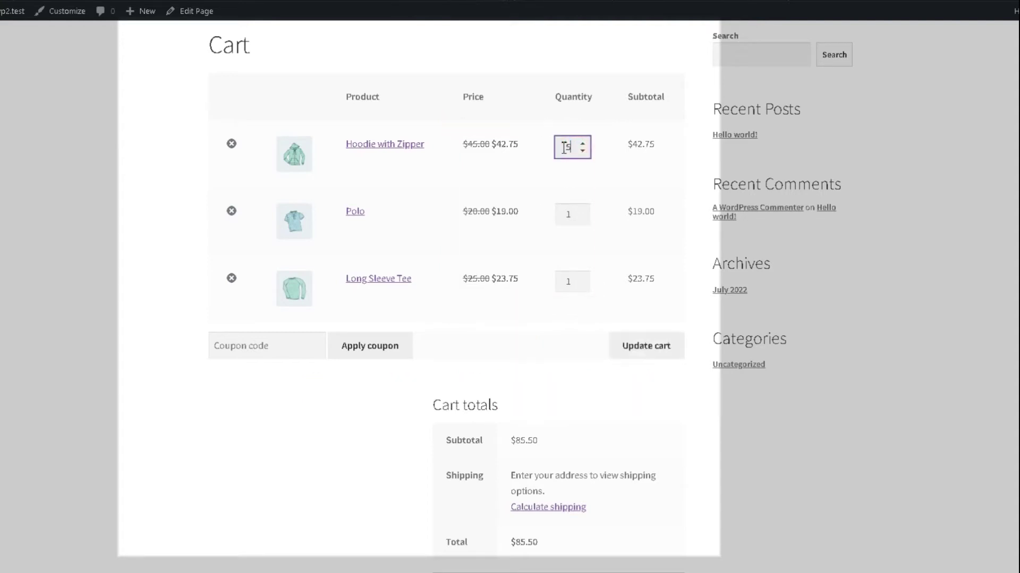
pyautogui.doubleClick(574, 216)
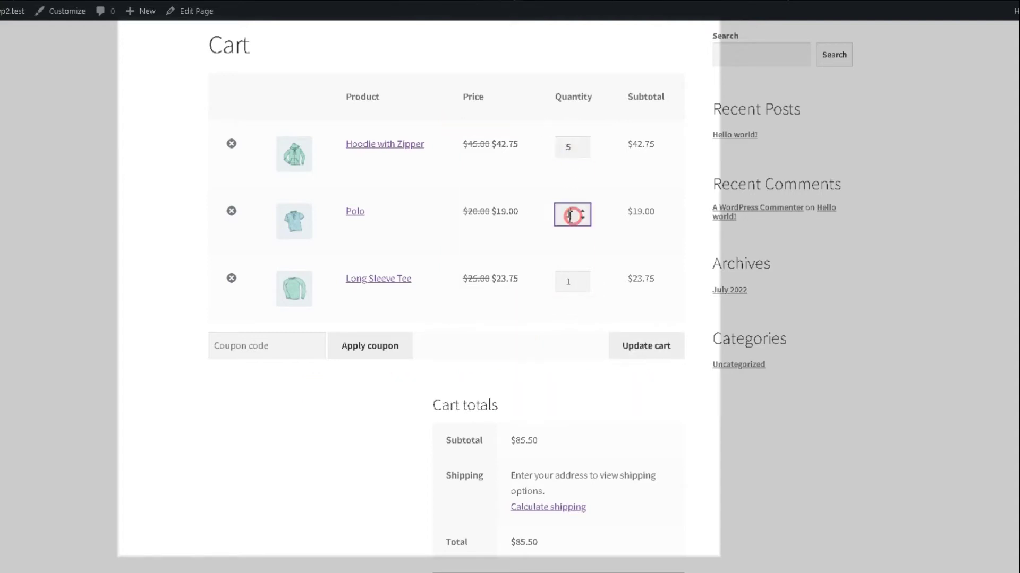
pyautogui.doubleClick(571, 282)
pyautogui.click(623, 343)
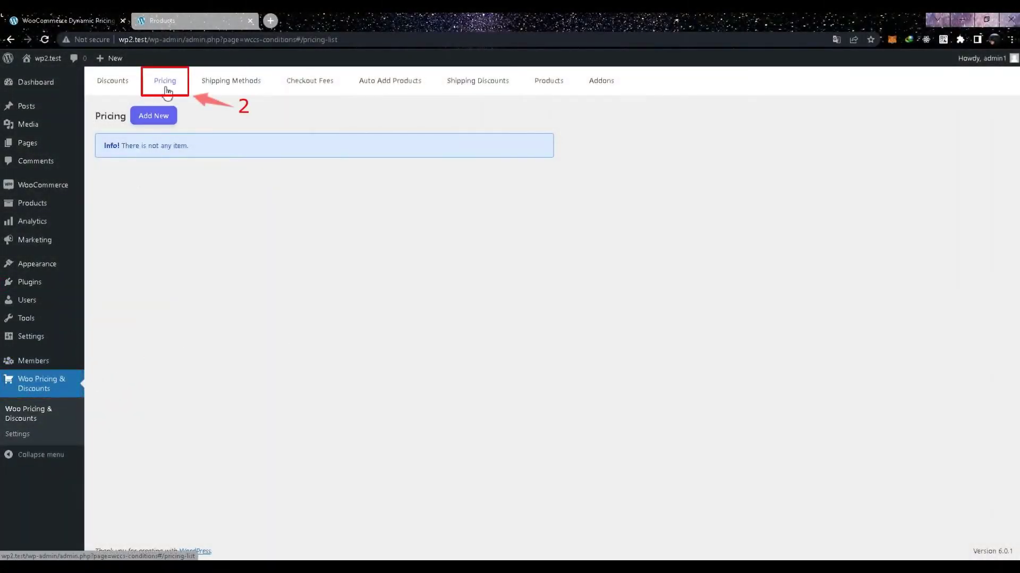
# Add a new pricing rule named "BOGO deal for a category".
pyautogui.click(152, 121)
pyautogui.moveTo(136, 155); pyautogui.dragTo(104, 158)
pyautogui.press('BackSpace')
pyautogui.write('BOGO')
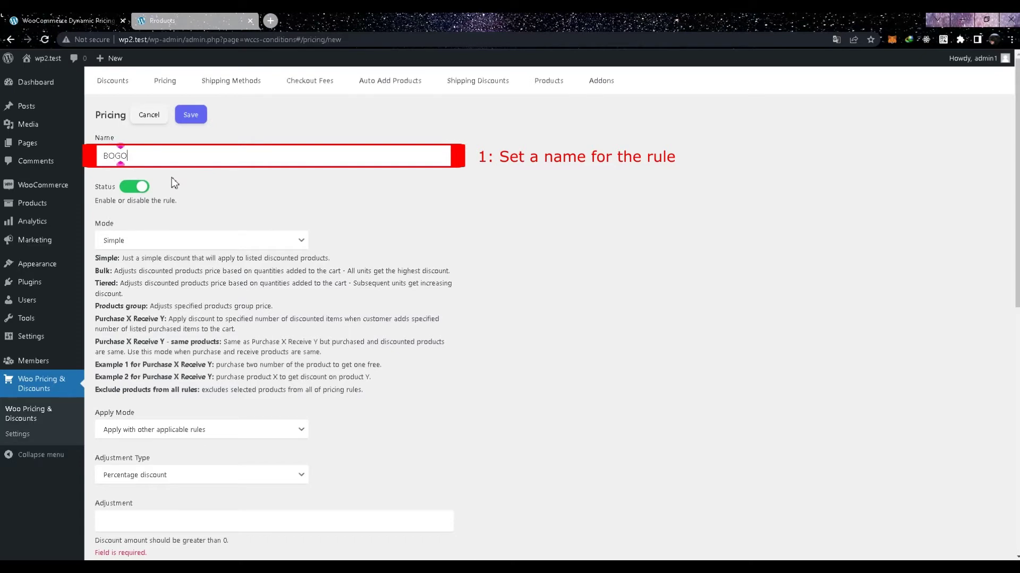
pyautogui.write(' deal for a category')
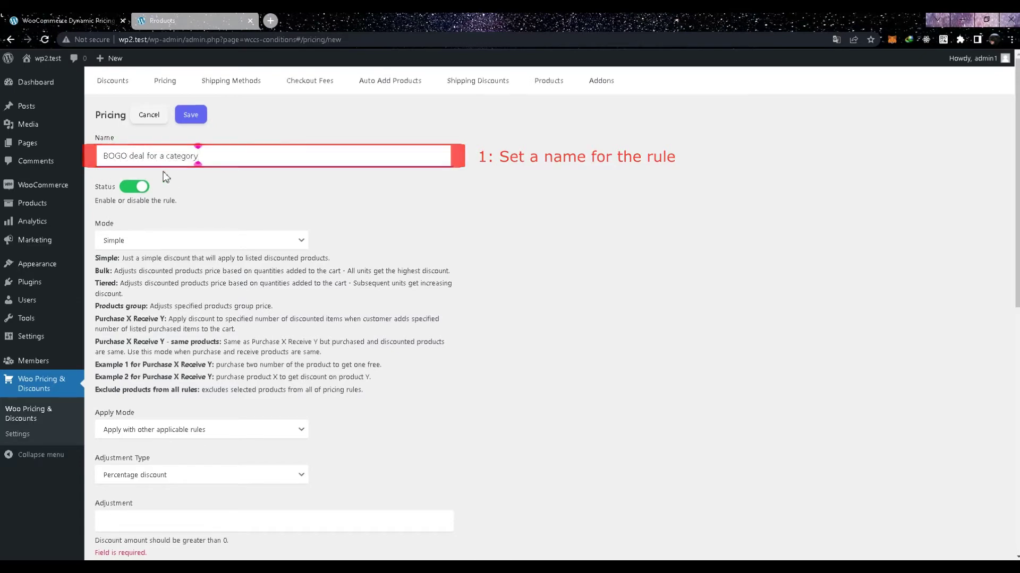
# Set the rule's mode to "Purchase x Receive y - same products" and base the quantity on "Sum of all products quantities".
pyautogui.click(116, 238)
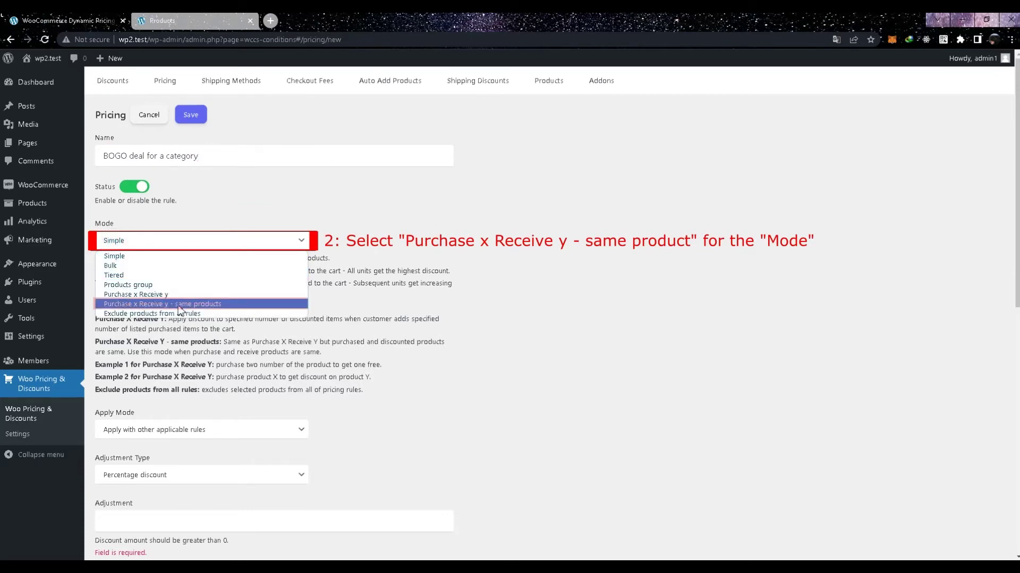
pyautogui.click(158, 305)
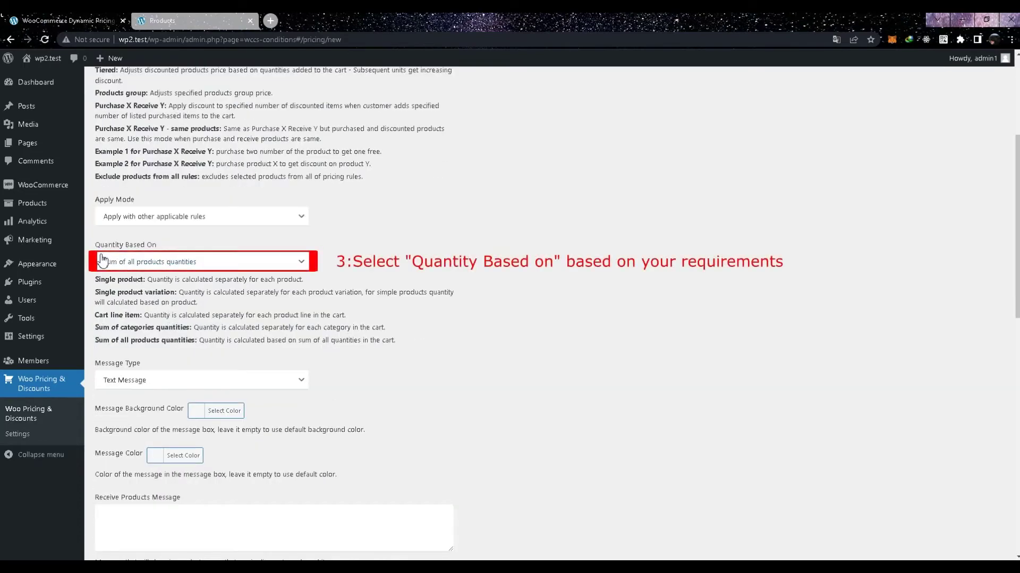
pyautogui.click(200, 262)
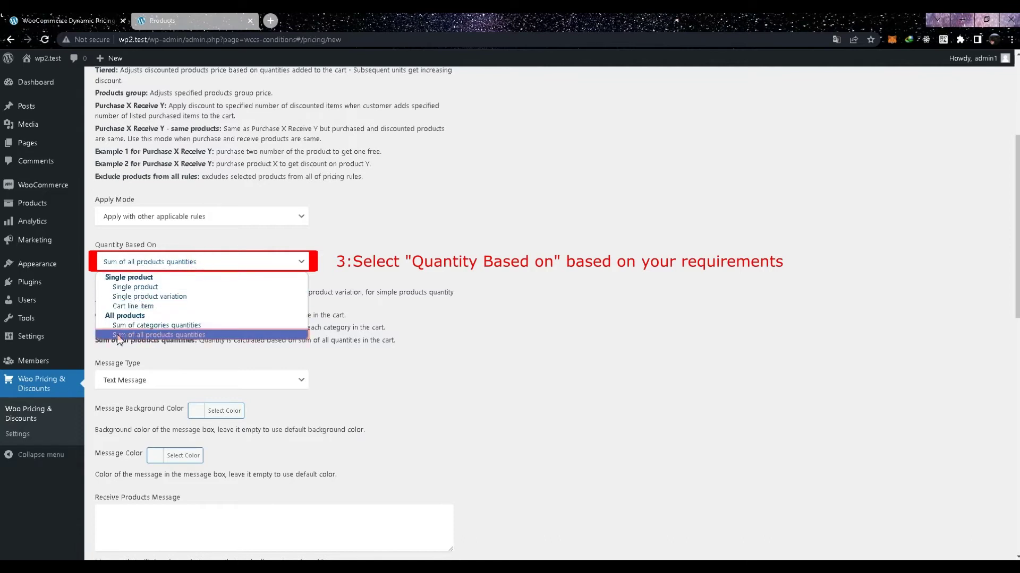
pyautogui.click(149, 336)
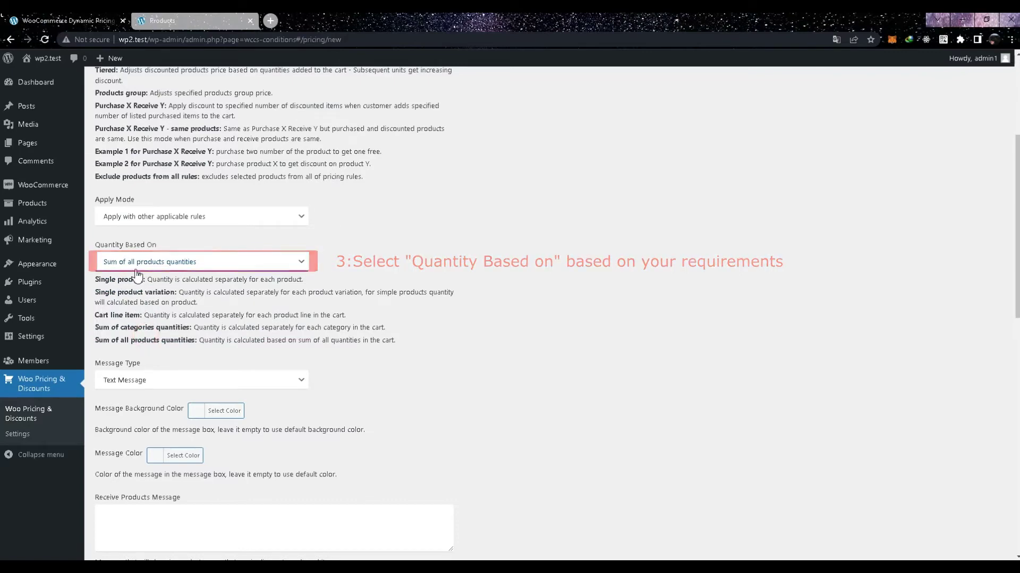
# Enter "Buy 2 Get 1 for Free" as the receive products message and enable Repeat for the rule.
pyautogui.scroll(-2, 181, 305)
pyautogui.scroll(-3, 181, 304)
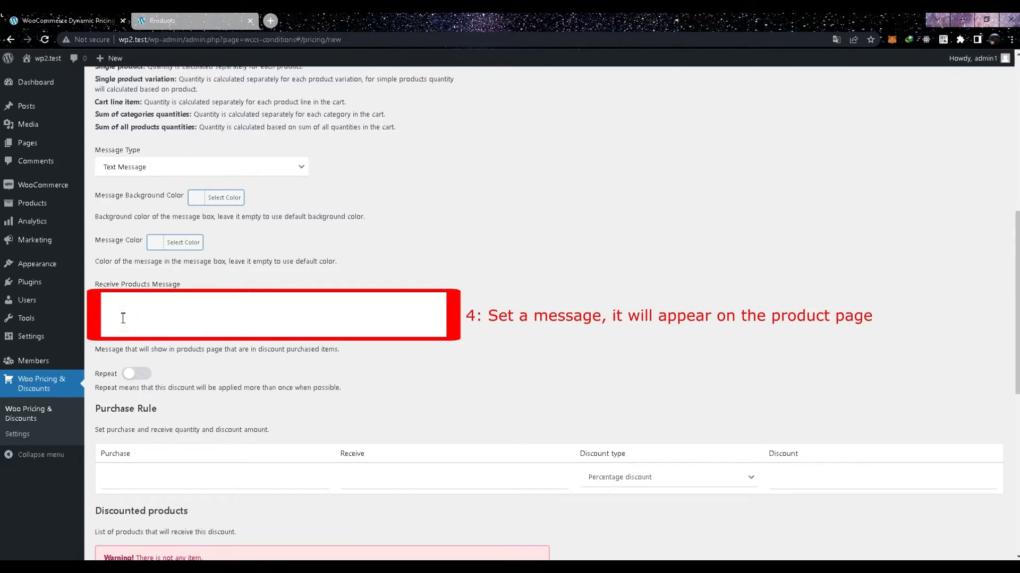
pyautogui.write('y 2 Get 1 for Free')
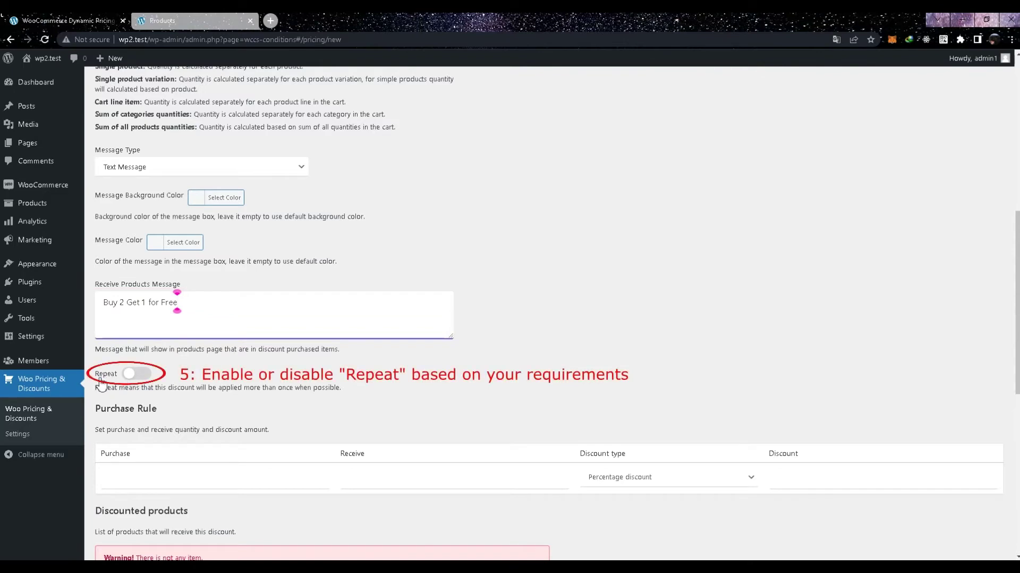
pyautogui.click(133, 374)
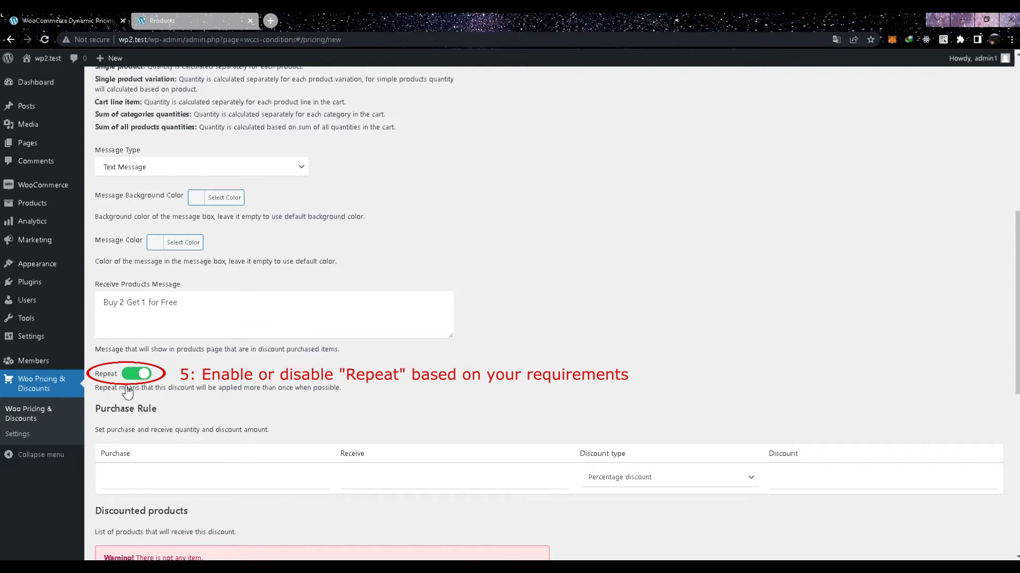
# Fill in the purchase rule with purchase quantity 2, receive quantity 1 and a Percentage discount of 100.
pyautogui.scroll(-2, 141, 393)
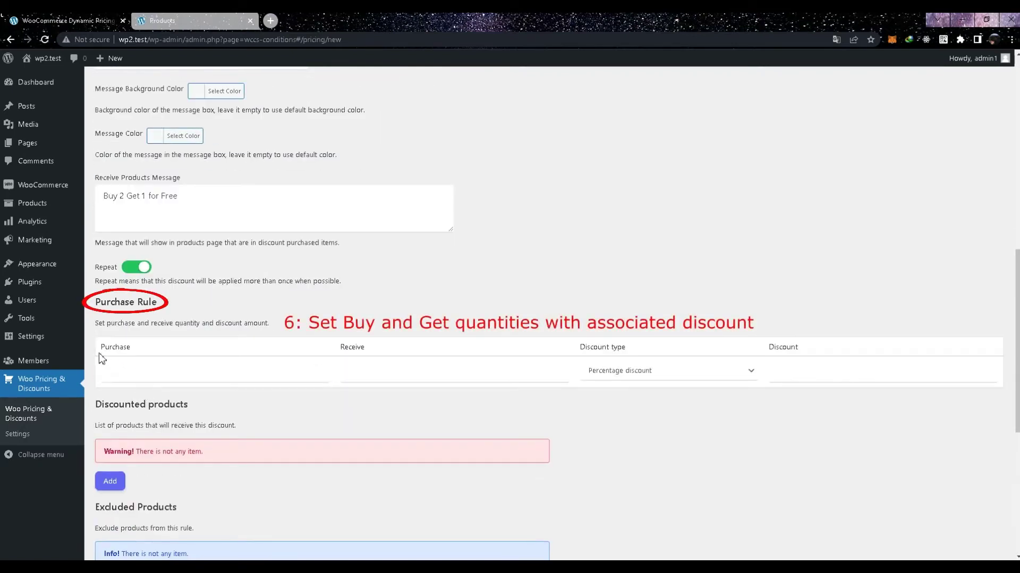
pyautogui.click(124, 371)
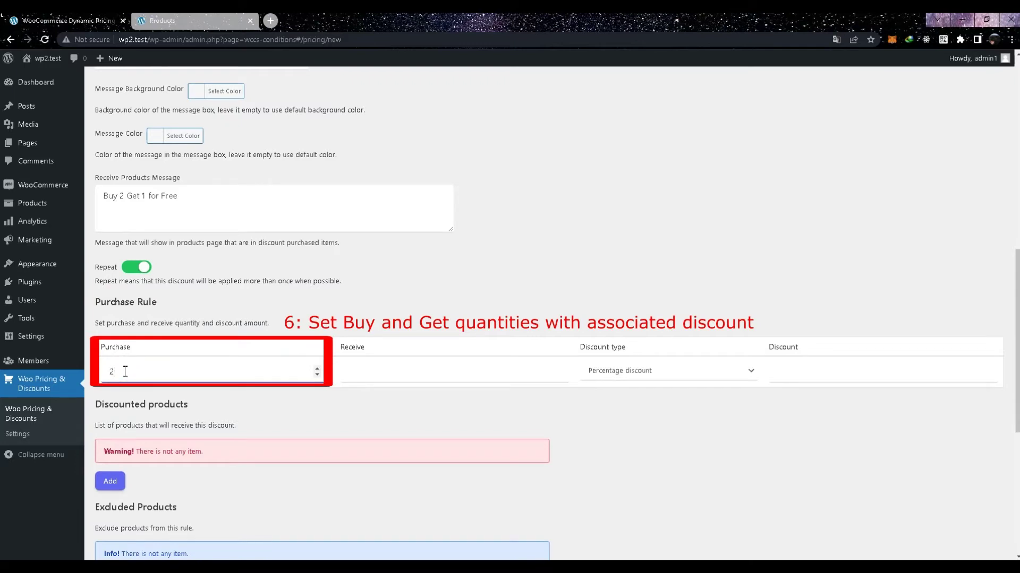
pyautogui.click(355, 372)
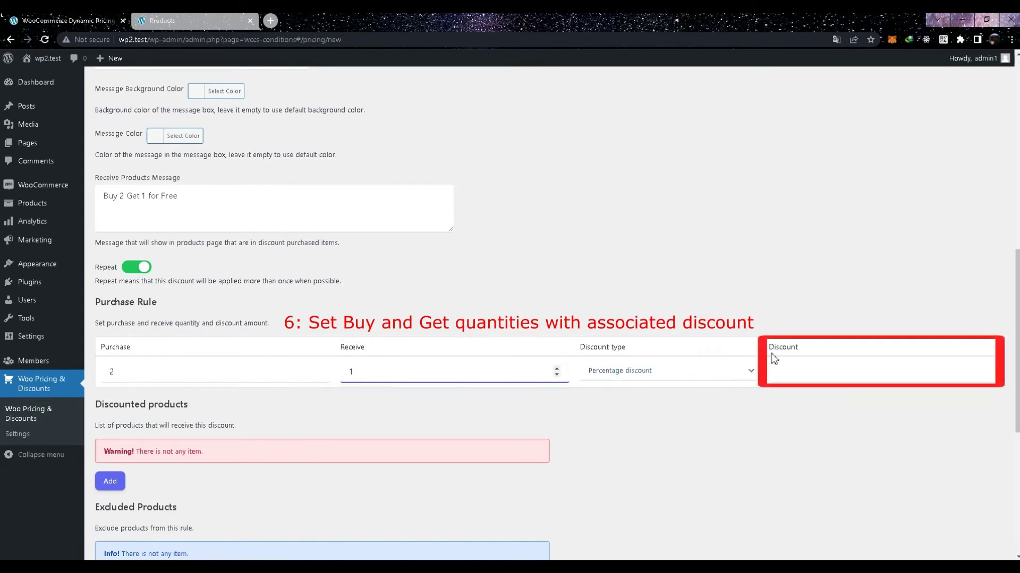
pyautogui.click(792, 373)
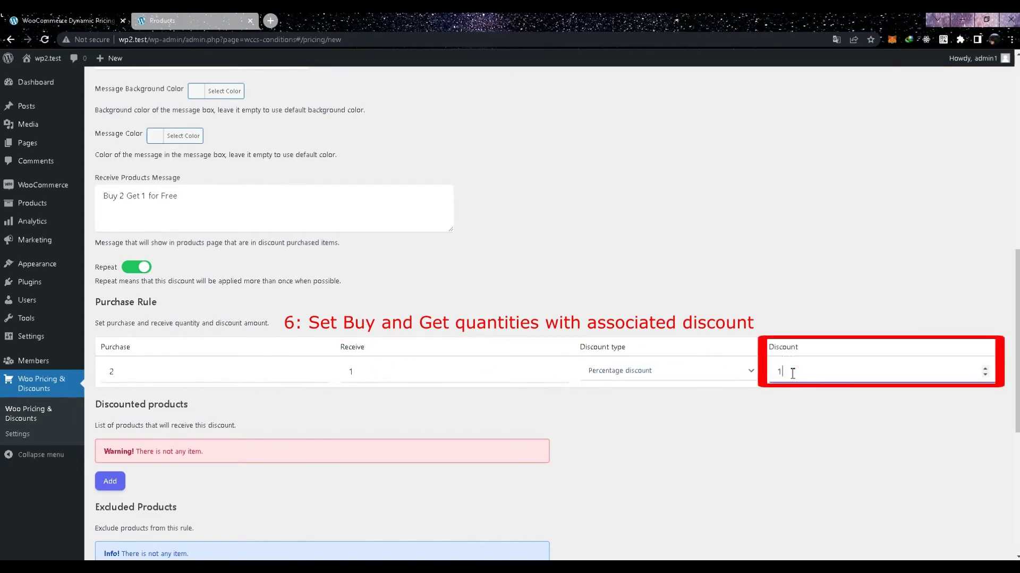
pyautogui.write('100')
# Add a discounted products entry using Categories in list with Clothing/Tshirts, and save the BOGO rule.
pyautogui.scroll(-2, 785, 377)
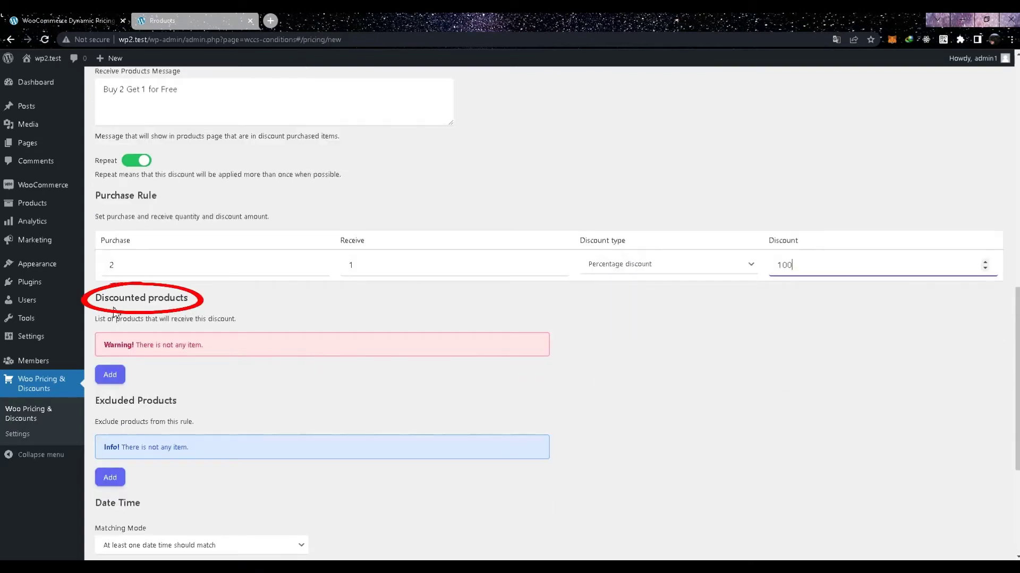
pyautogui.click(110, 375)
pyautogui.click(145, 355)
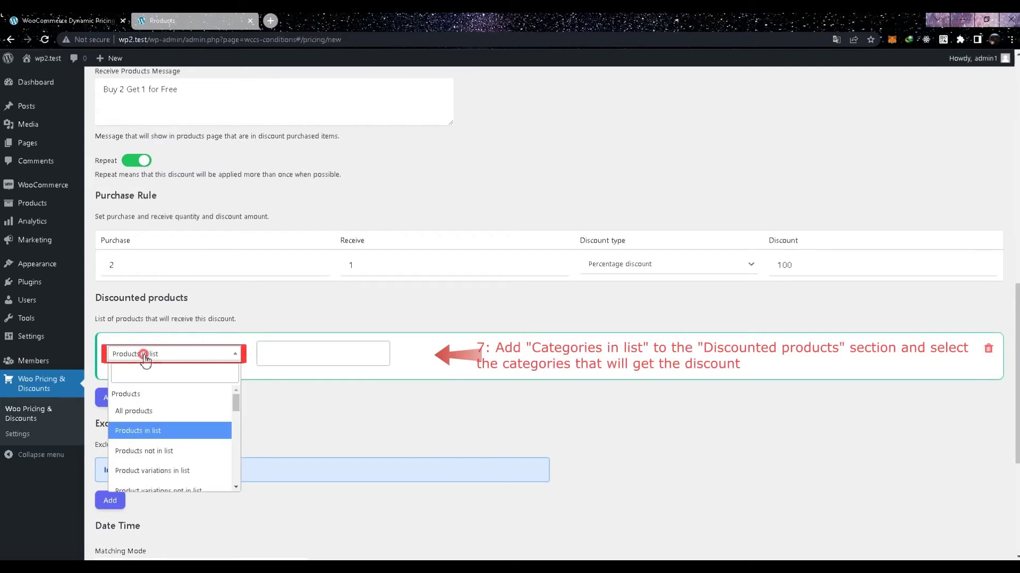
pyautogui.write('cate')
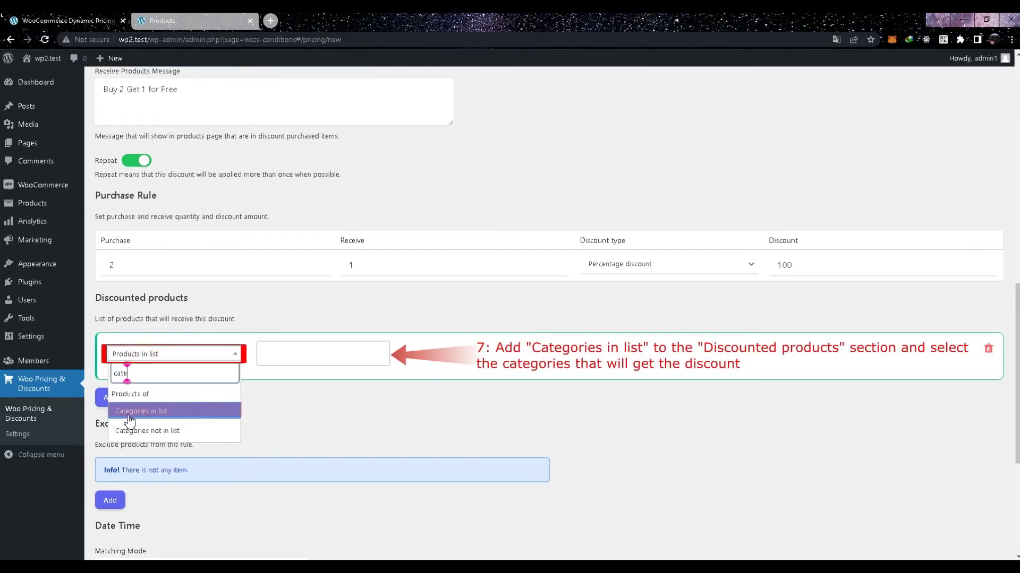
pyautogui.click(129, 421)
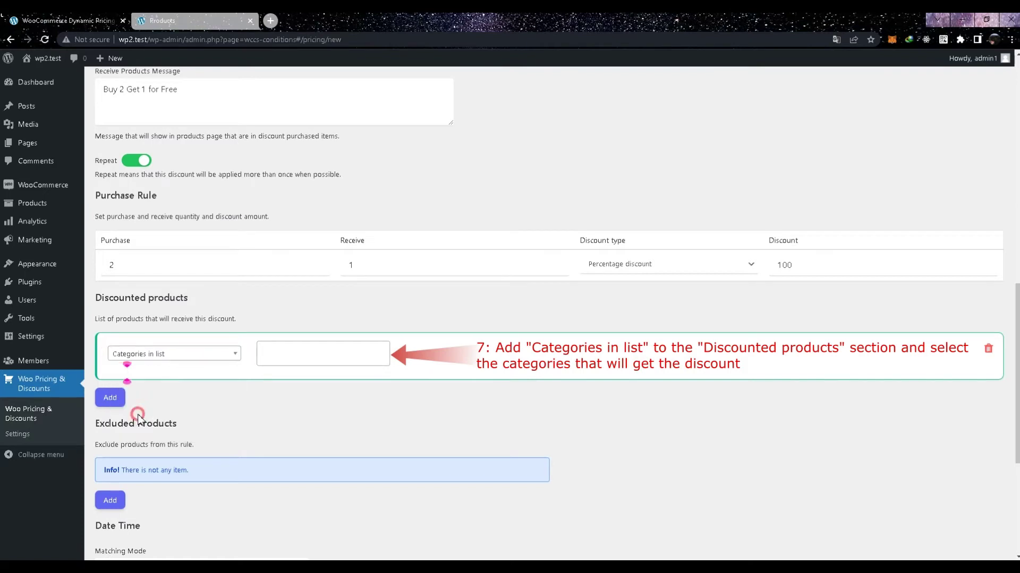
pyautogui.click(262, 354)
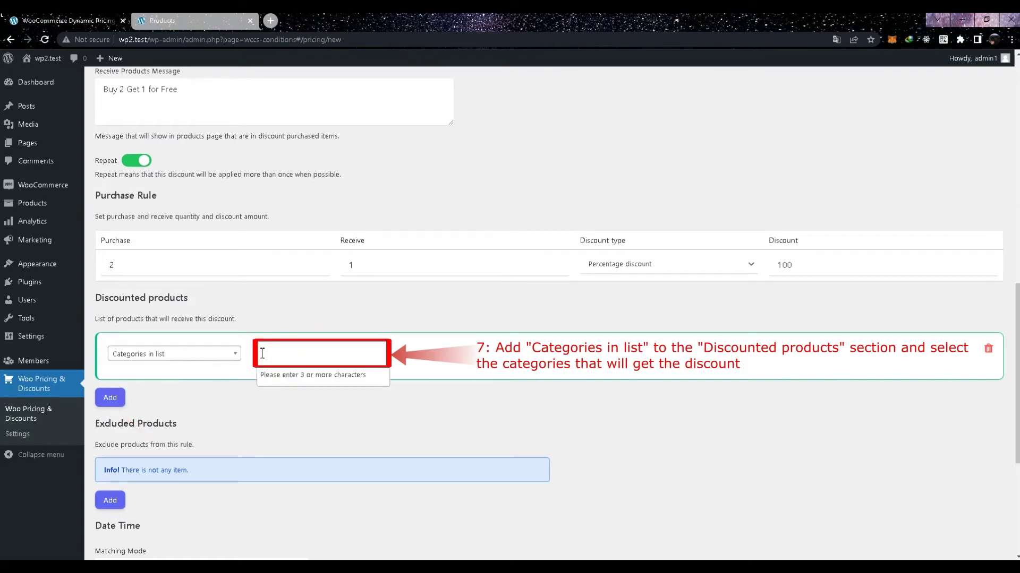
pyautogui.write('tshirts')
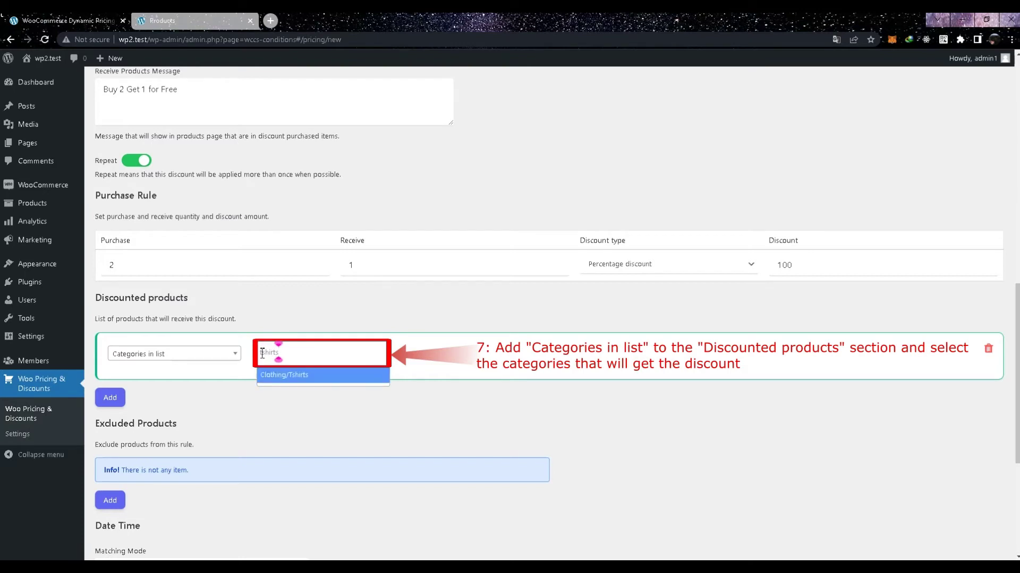
pyautogui.click(280, 380)
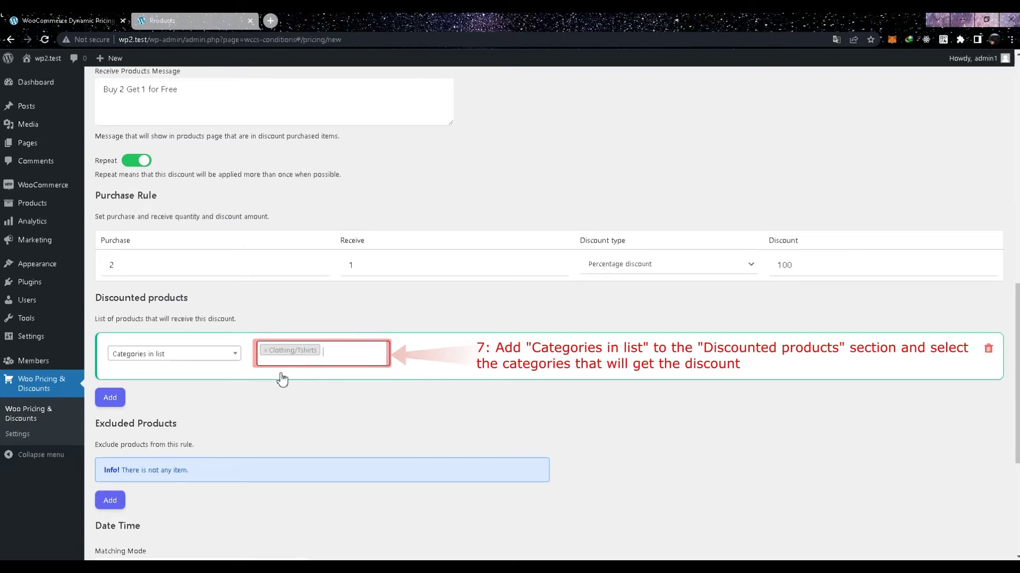
pyautogui.scroll(15, 281, 381)
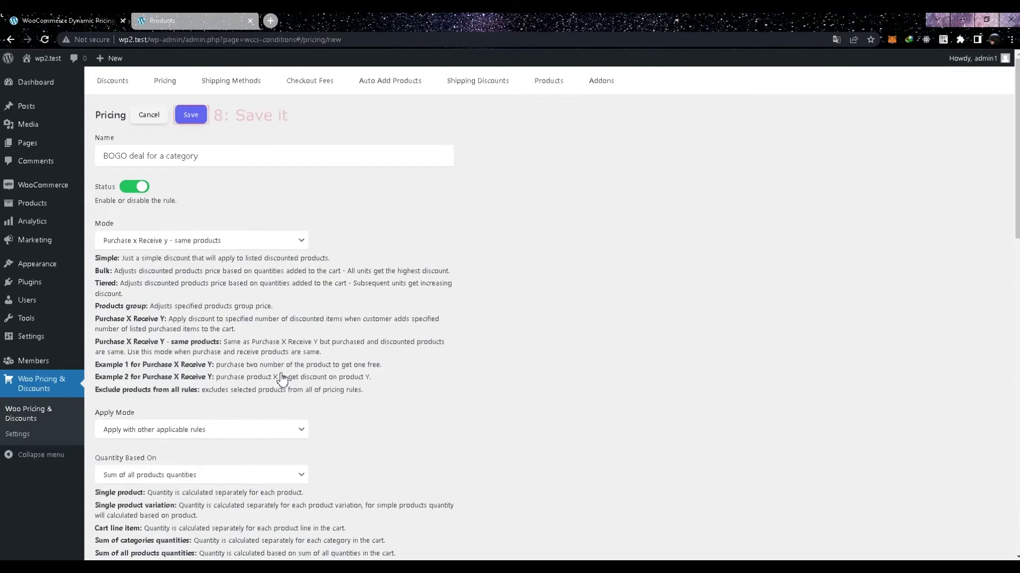
pyautogui.click(193, 117)
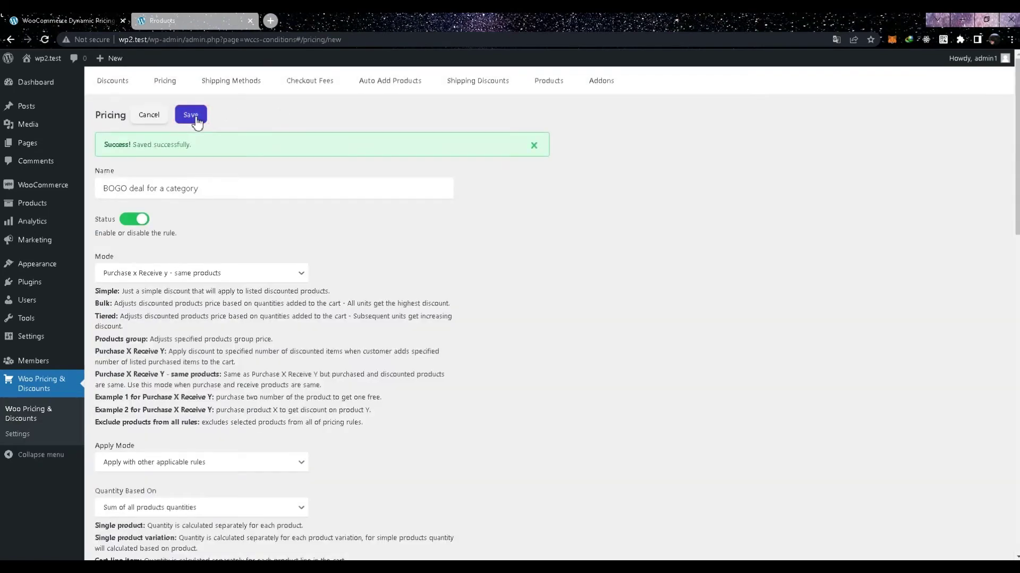
# In the shop, add the Polo, Long Sleeve Tee and T-Shirt with Logo to the cart and view the cart.
pyautogui.click(178, 22)
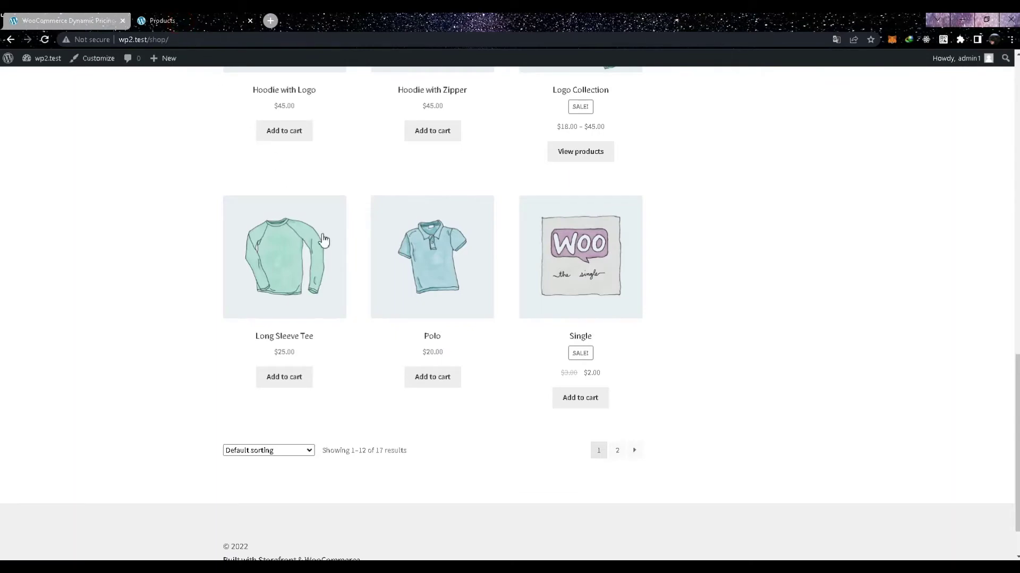
pyautogui.click(432, 378)
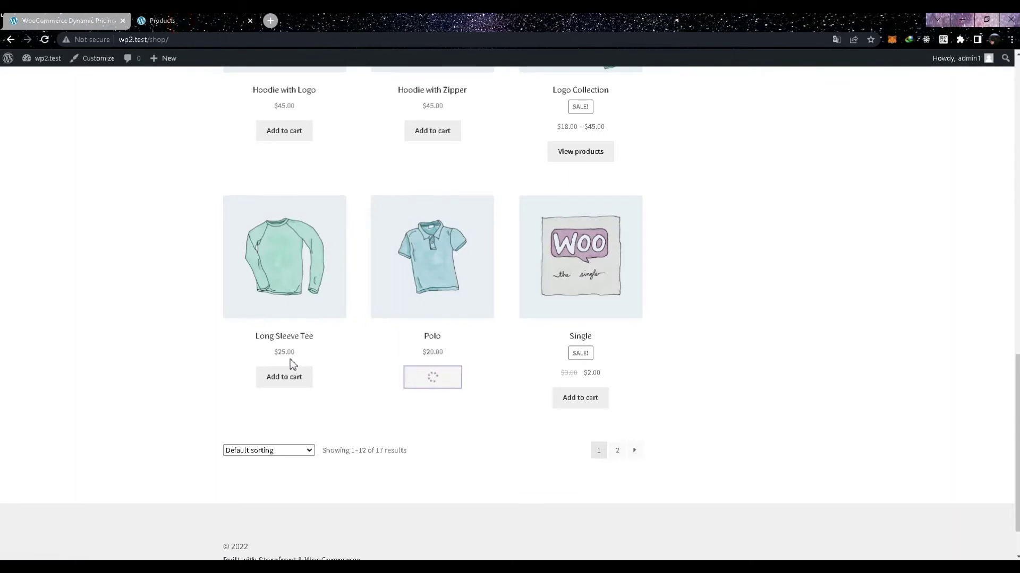
pyautogui.click(283, 378)
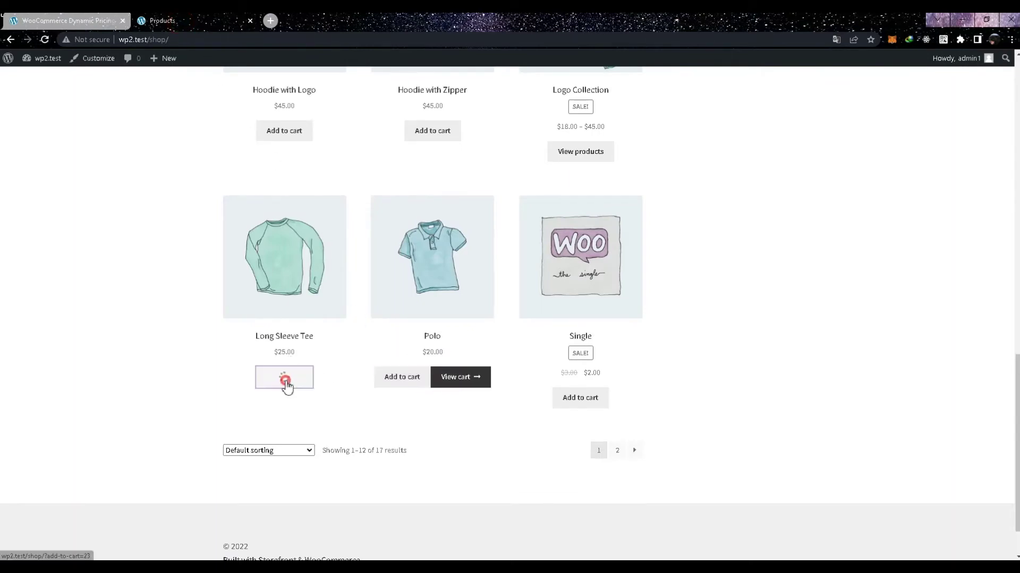
pyautogui.click(617, 450)
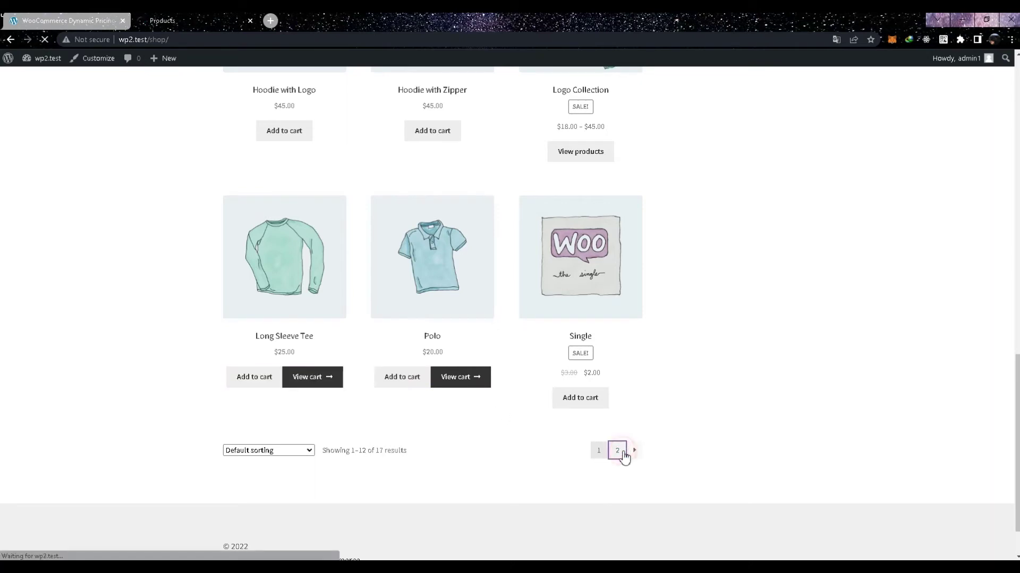
pyautogui.click(574, 489)
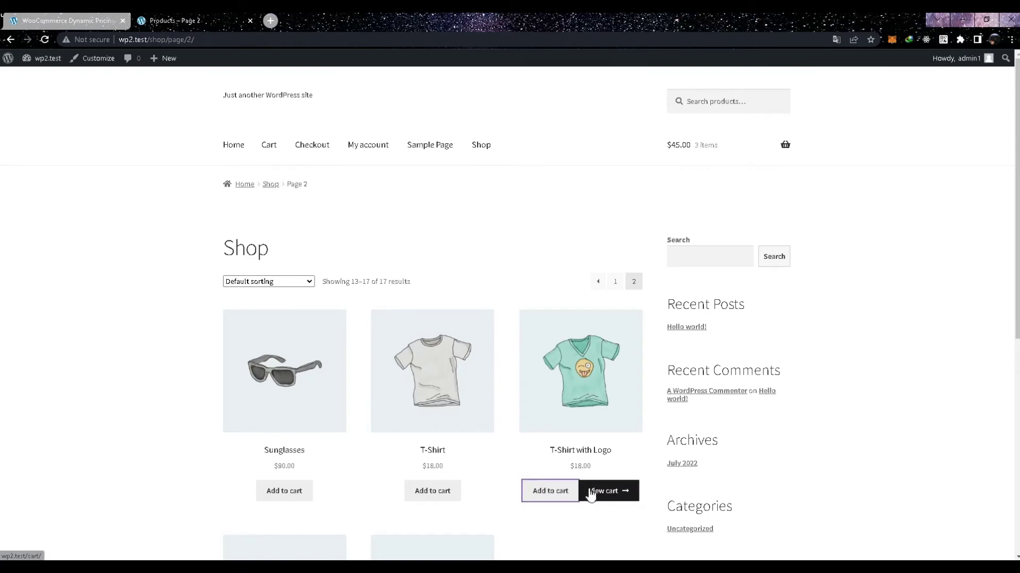
pyautogui.click(603, 492)
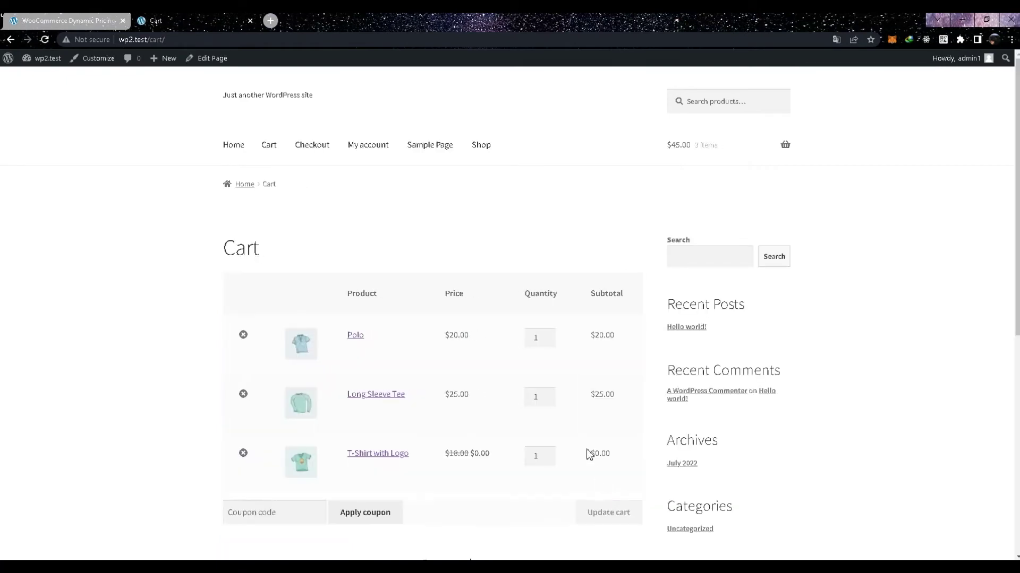
pyautogui.scroll(-2, 586, 451)
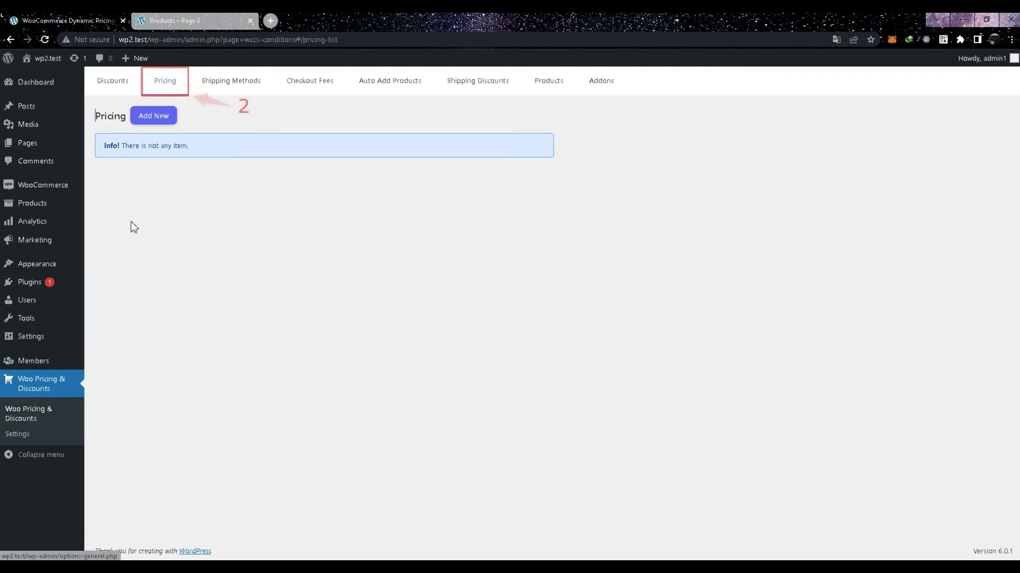
# Add a pricing rule named "Buy from t-shirts to get 1 Accessory with 50% discount" with the Purchase x Receive y mode.
pyautogui.click(155, 122)
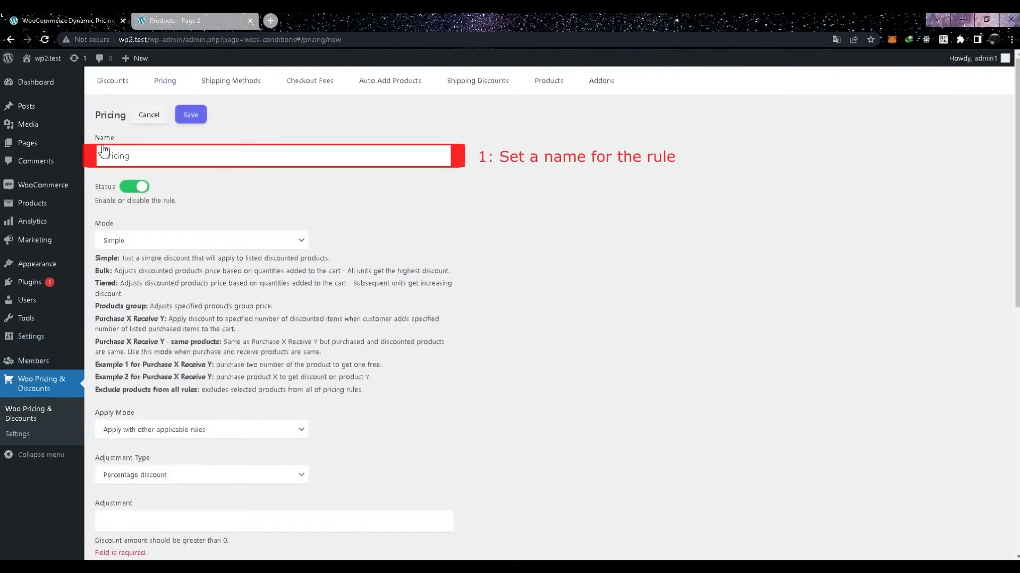
pyautogui.doubleClick(135, 155)
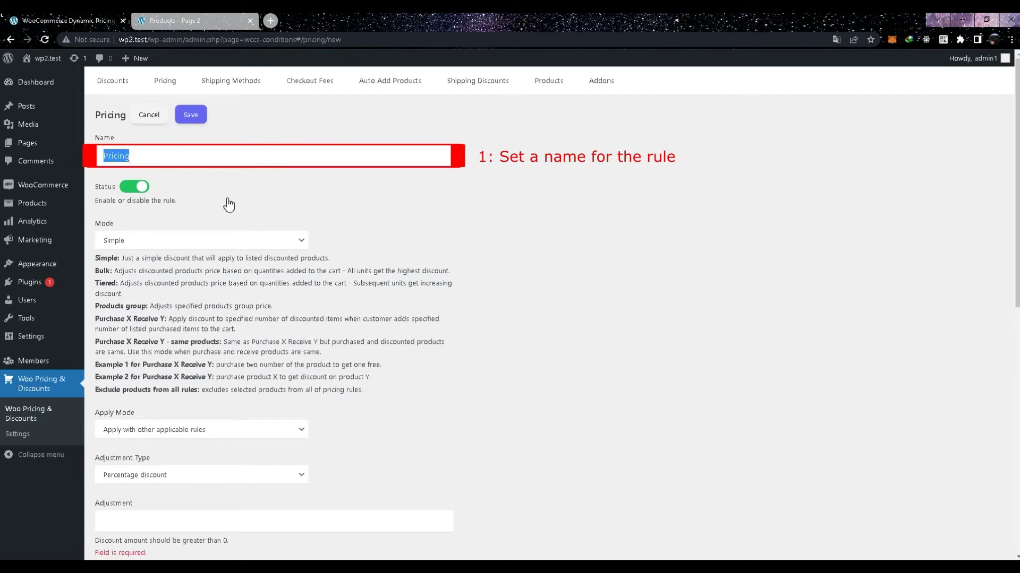
pyautogui.press('BackSpace')
pyautogui.write('Buy from t-shirts to get 1 Accessory ')
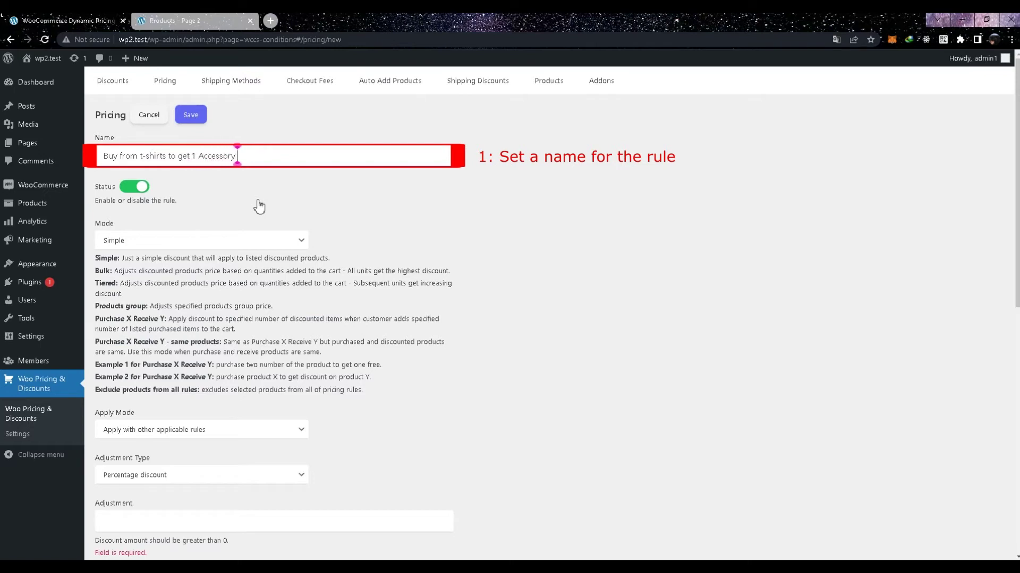
pyautogui.write('with 50% discount')
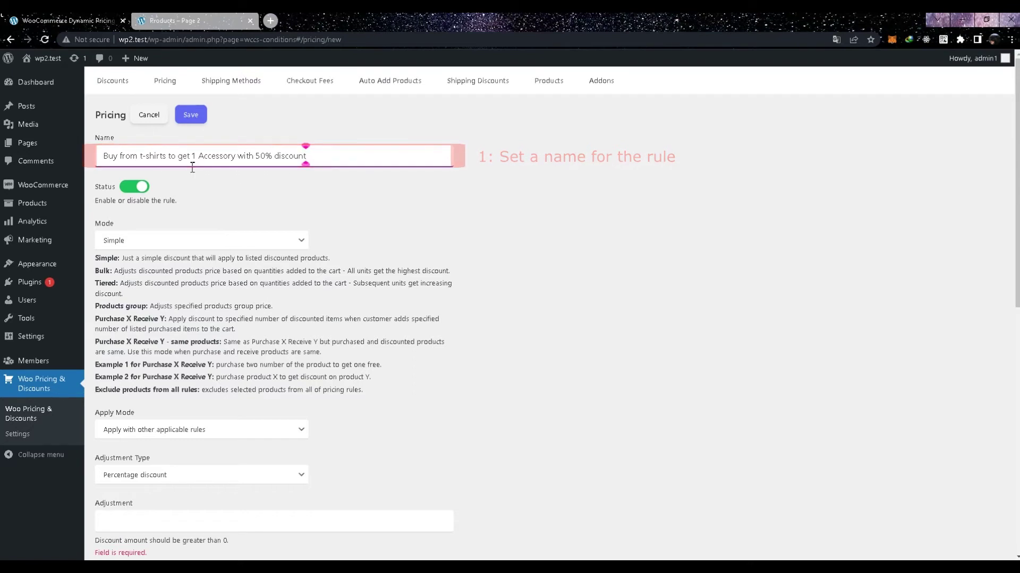
pyautogui.click(141, 239)
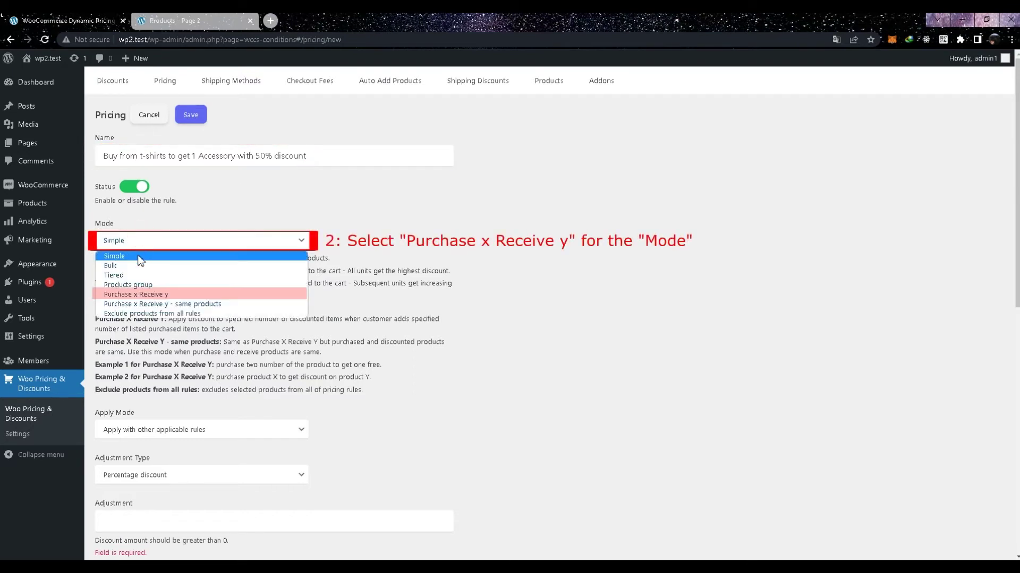
pyautogui.click(126, 296)
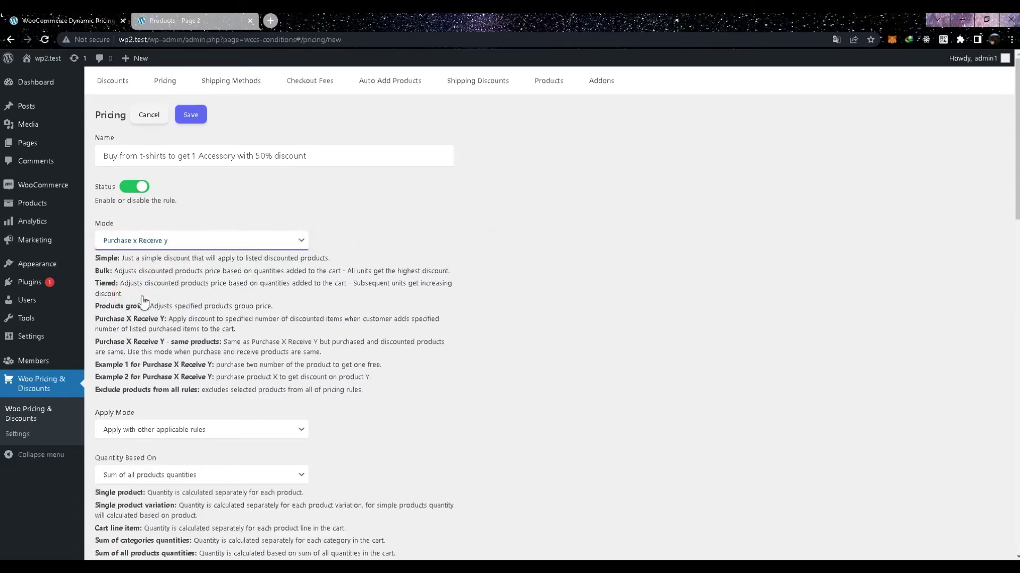
# Enter "Buy 2 t-shirts to get 1 Accessory with 50% discount" as the purchased products message.
pyautogui.scroll(-3, 146, 382)
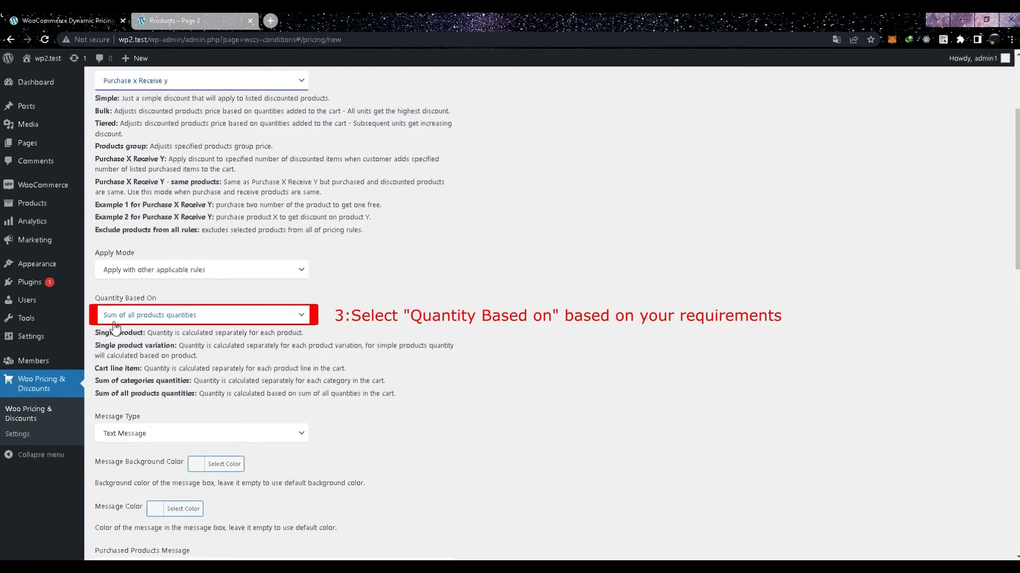
pyautogui.scroll(-4, 159, 329)
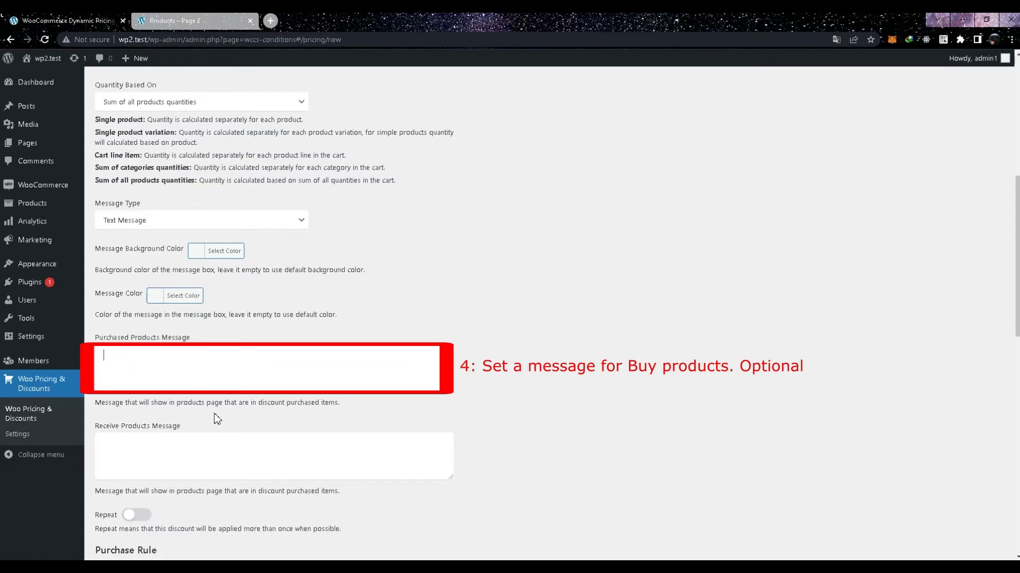
pyautogui.write('t-shirts to get 1 Accesso')
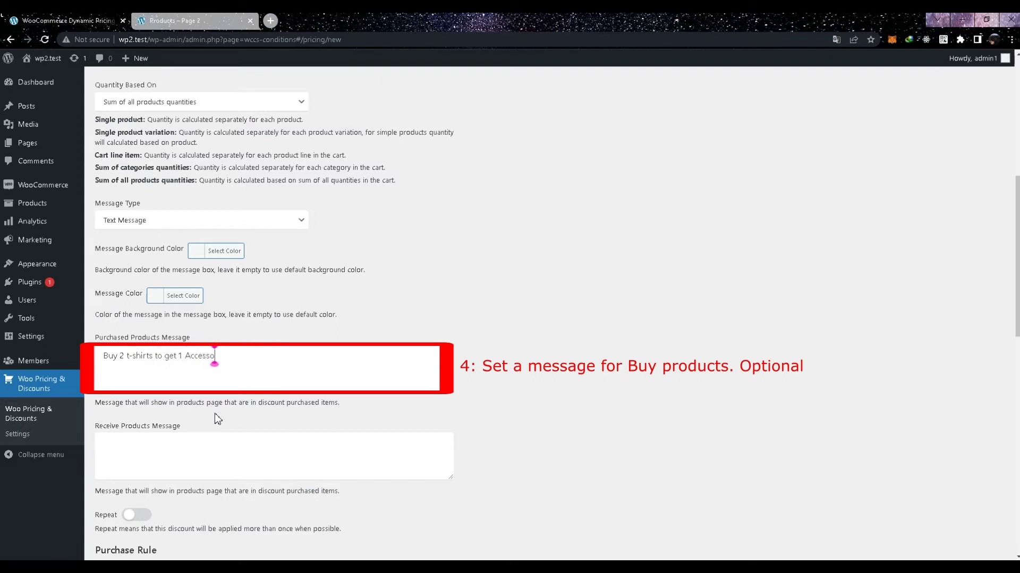
pyautogui.write('ry with 50% discount')
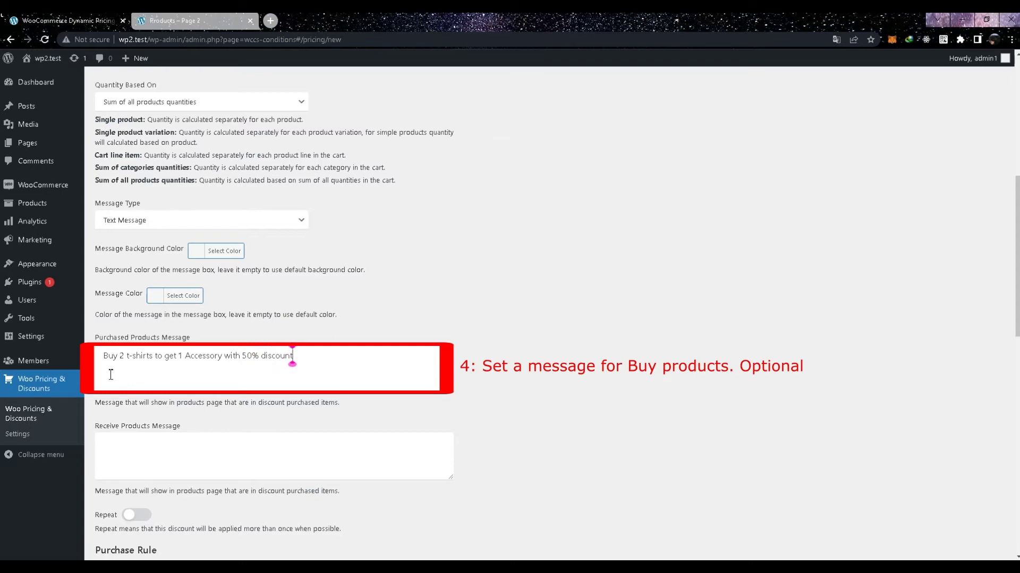
# Enter "Buy t-shirts to get 1 Accessory with 50% discount" as the receive products message and enable Repeat.
pyautogui.scroll(-1, 212, 428)
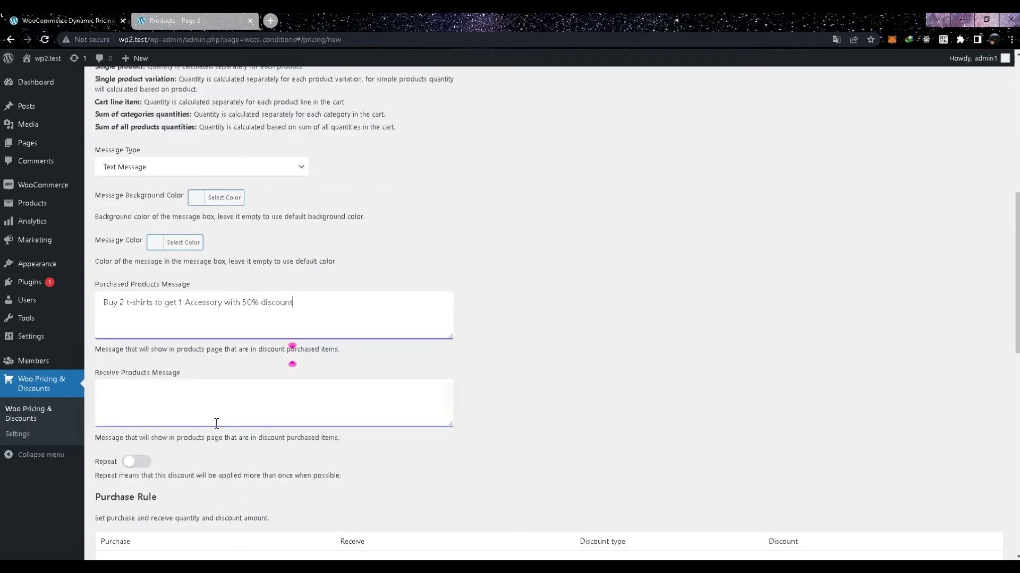
pyautogui.click(110, 391)
pyautogui.write('Buy t-shirts to get 1 Accessory wi')
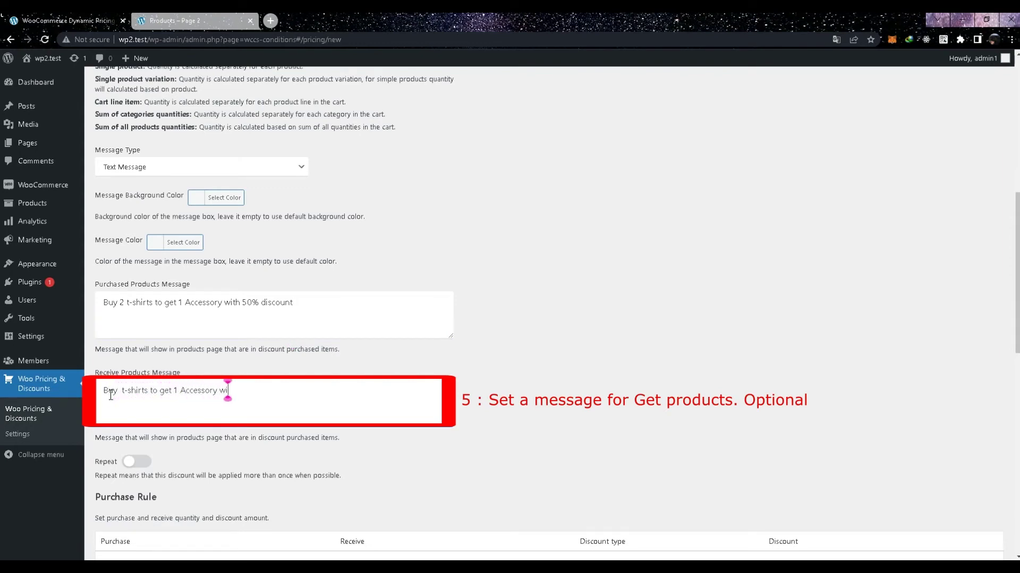
pyautogui.write('th 50% discount')
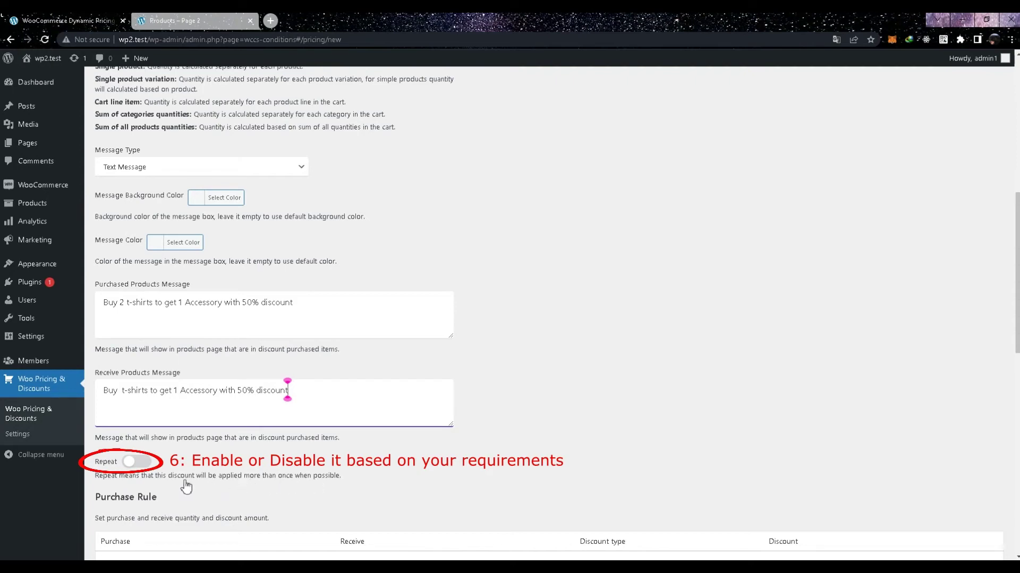
pyautogui.click(130, 463)
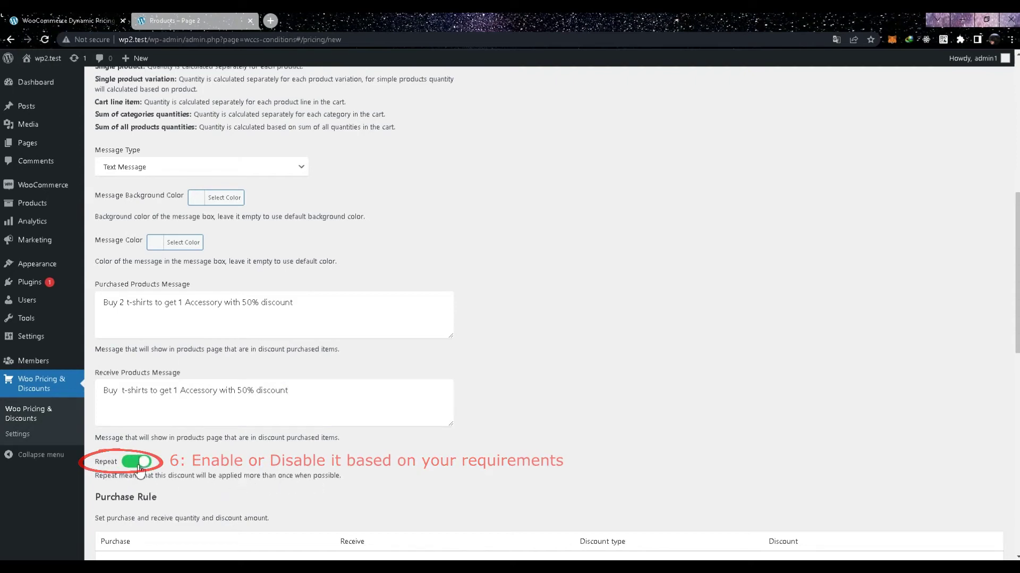
# Fill in the purchase rule with purchase quantity 2, receive quantity 1 and a discount of 50.
pyautogui.scroll(-2, 178, 486)
pyautogui.scroll(-1, 177, 486)
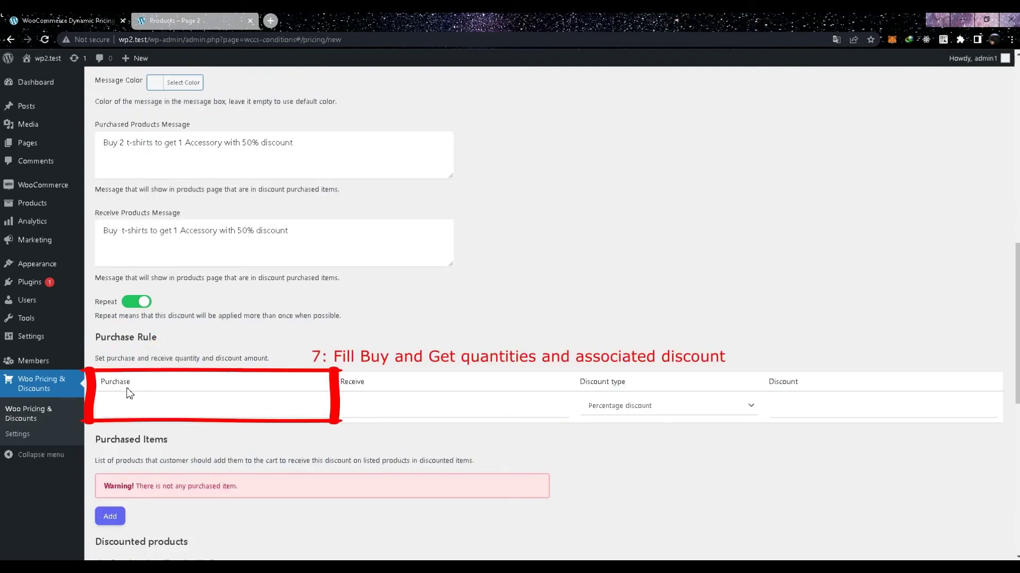
pyautogui.click(122, 410)
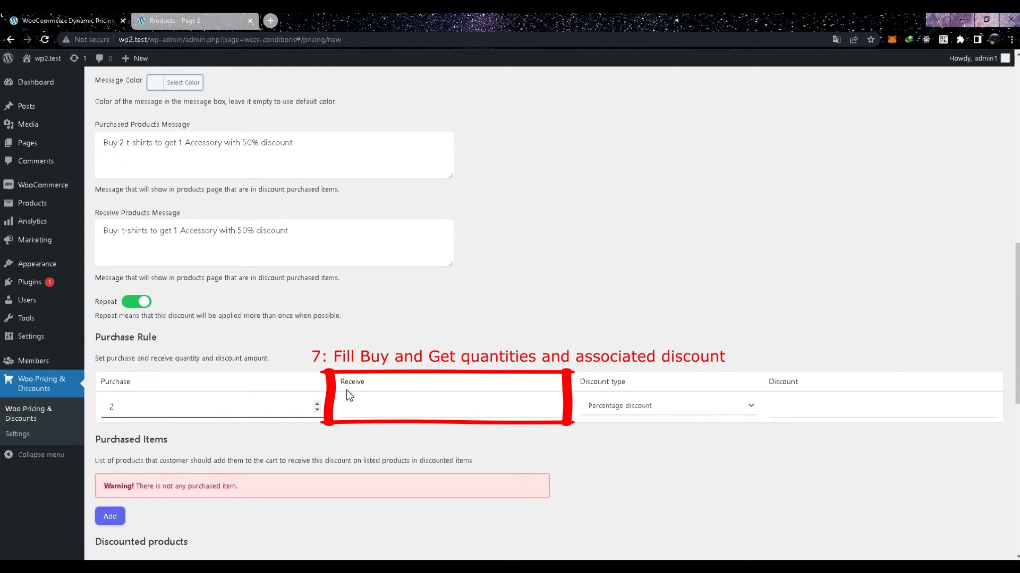
pyautogui.click(369, 405)
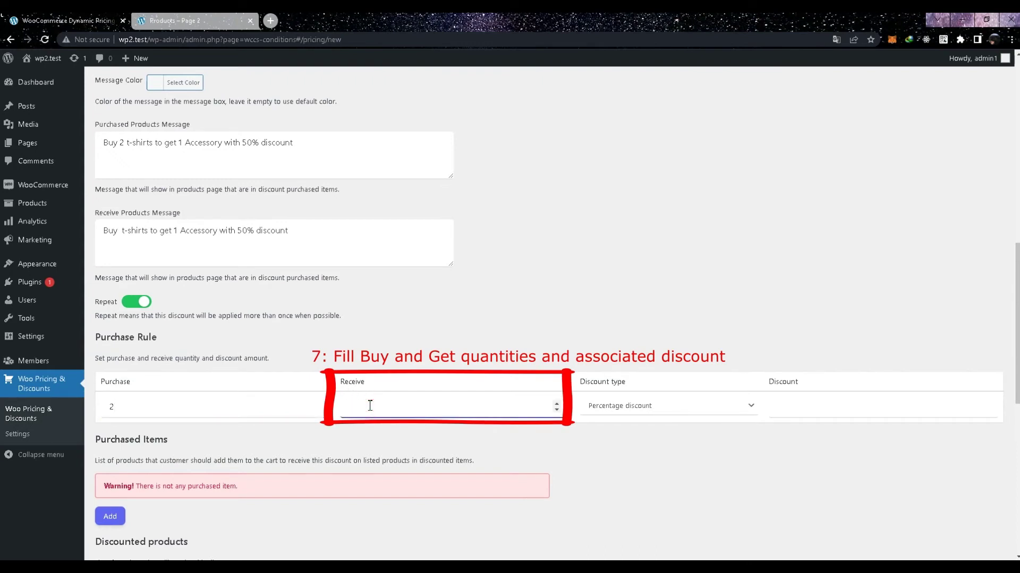
pyautogui.write('1')
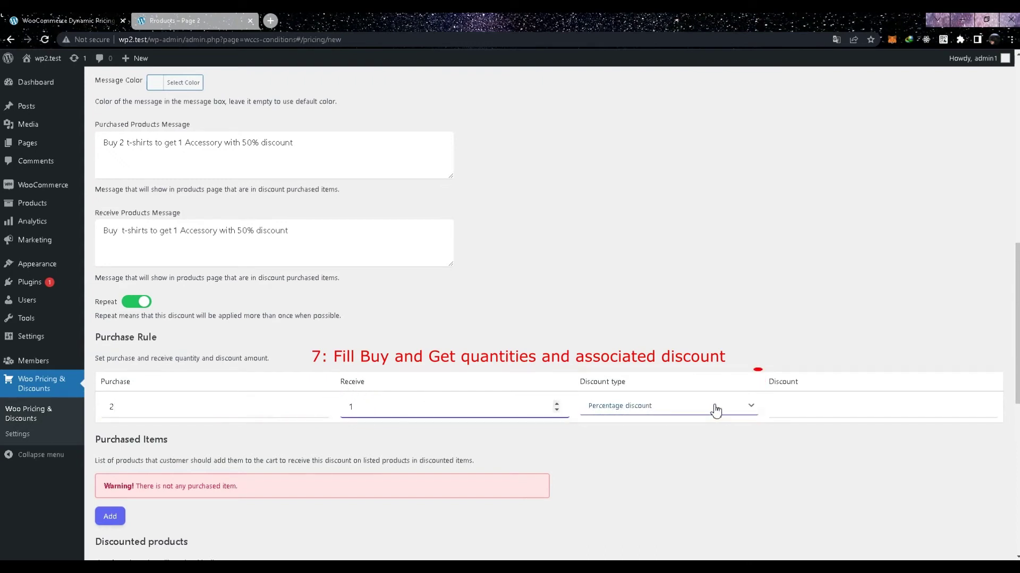
pyautogui.click(794, 405)
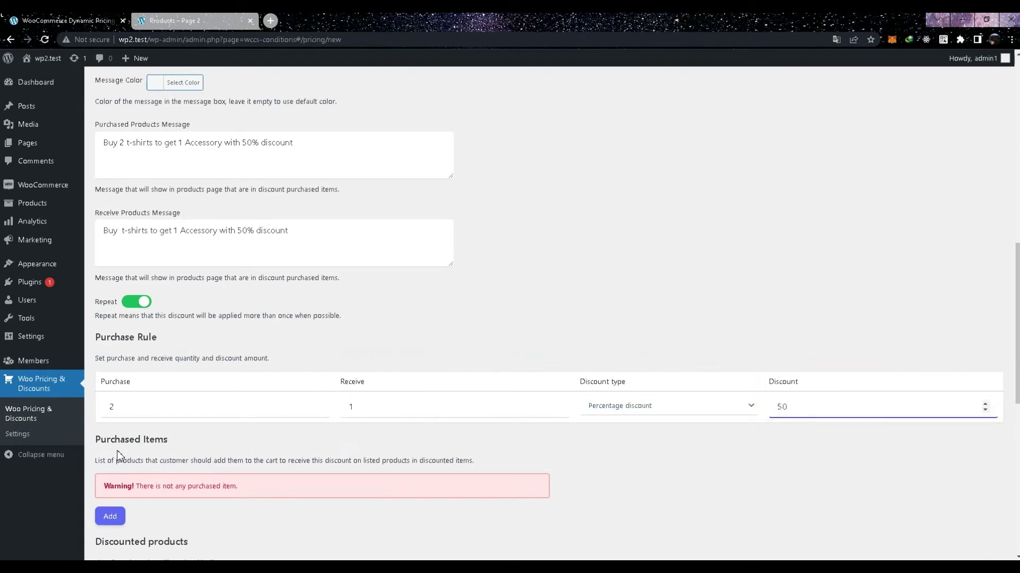
# Add a purchased items entry using Categories in list with the Clothing/Tshirts category.
pyautogui.click(110, 516)
pyautogui.scroll(-2, 231, 472)
pyautogui.scroll(-2, 231, 473)
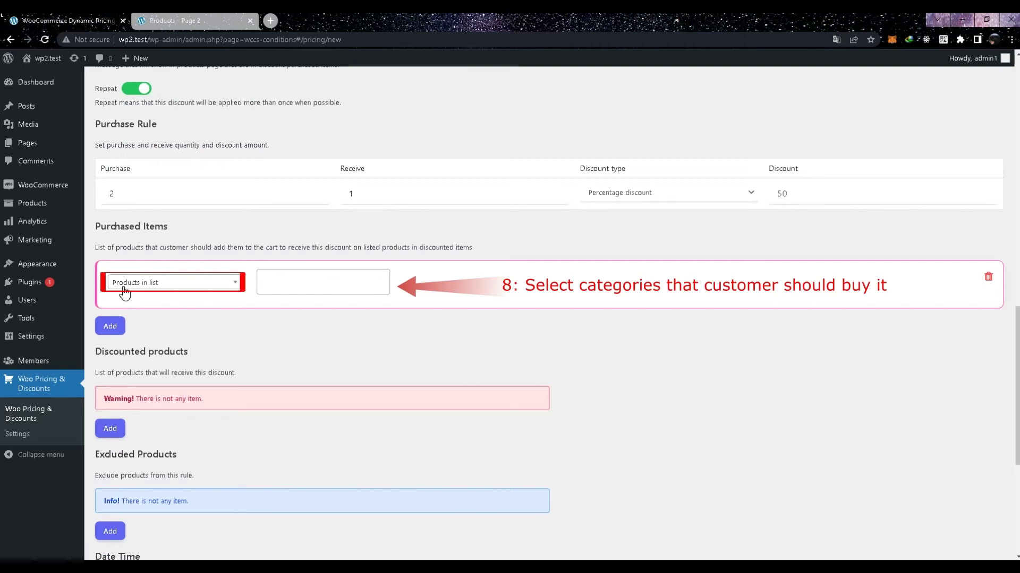
pyautogui.click(152, 285)
pyautogui.click(143, 304)
pyautogui.write('cat')
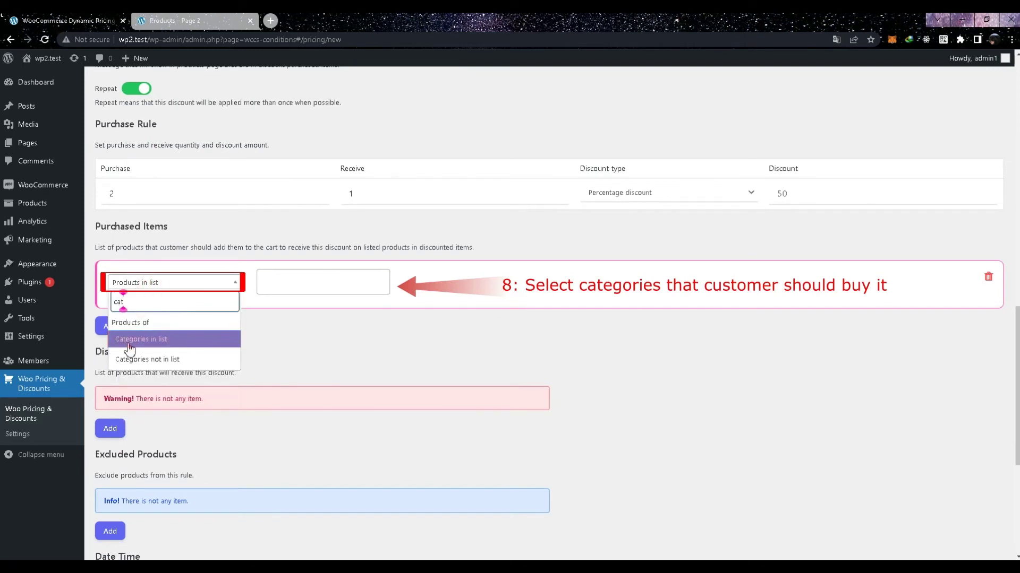
pyautogui.click(157, 348)
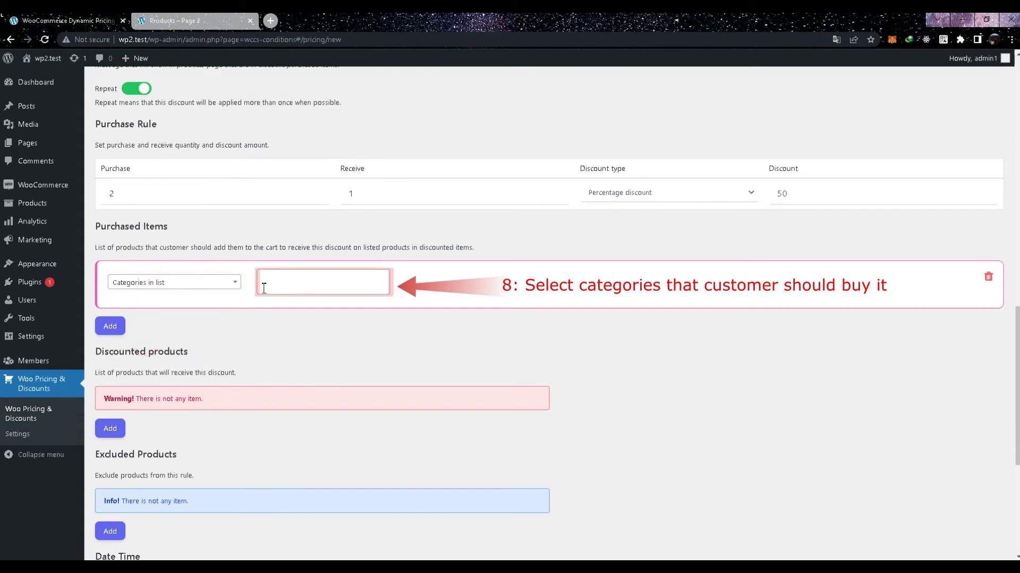
pyautogui.click(282, 287)
pyautogui.write('Tshirt')
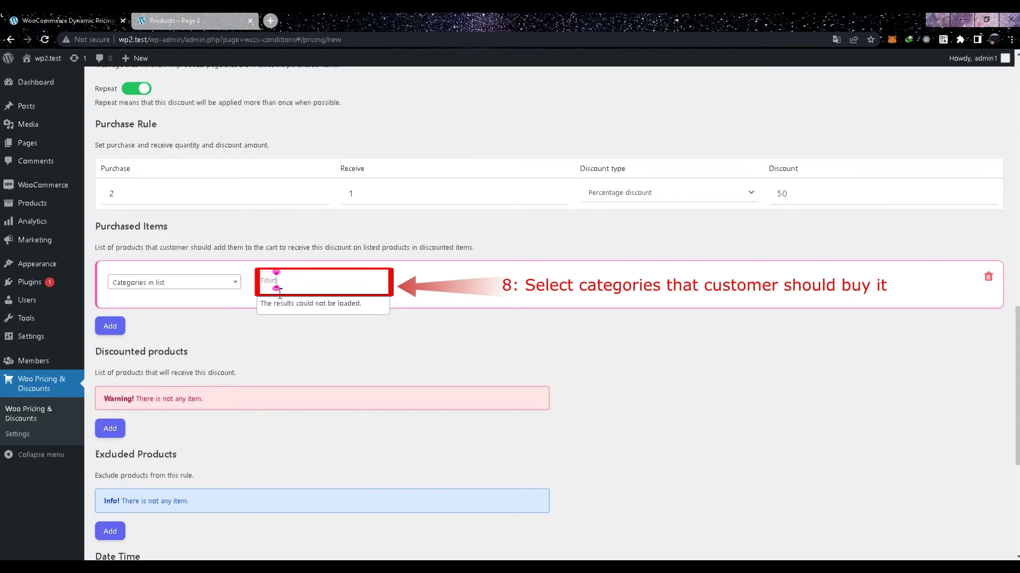
pyautogui.click(277, 308)
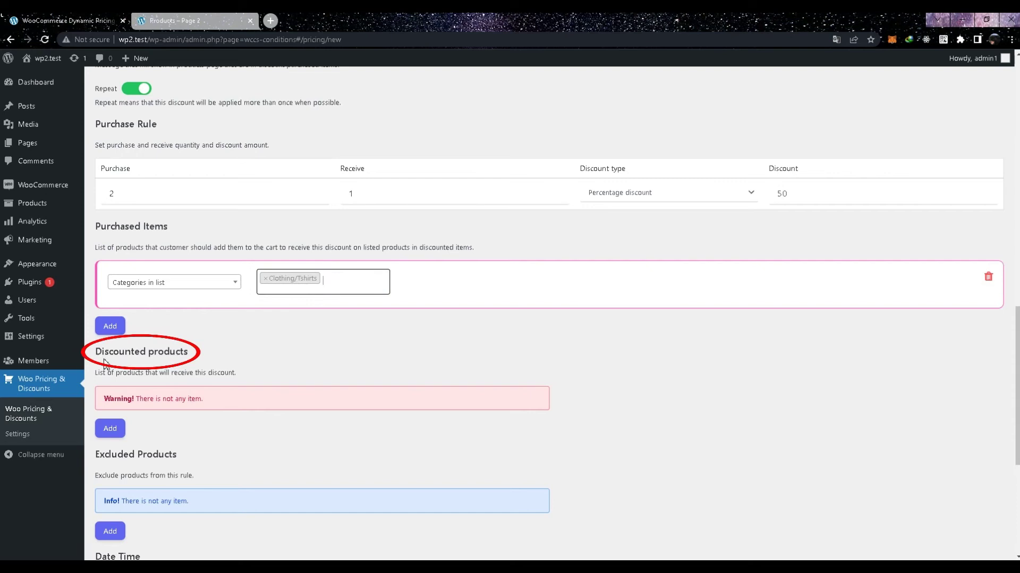
# Add a discounted products entry using Categories in list with Clothing/Accessories, and save the pricing rule.
pyautogui.click(110, 428)
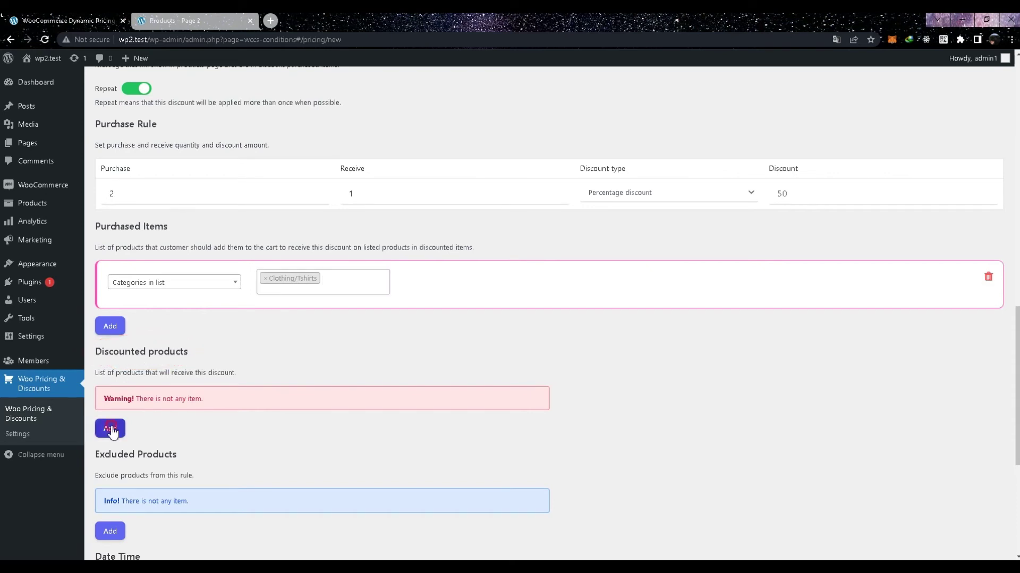
pyautogui.click(147, 413)
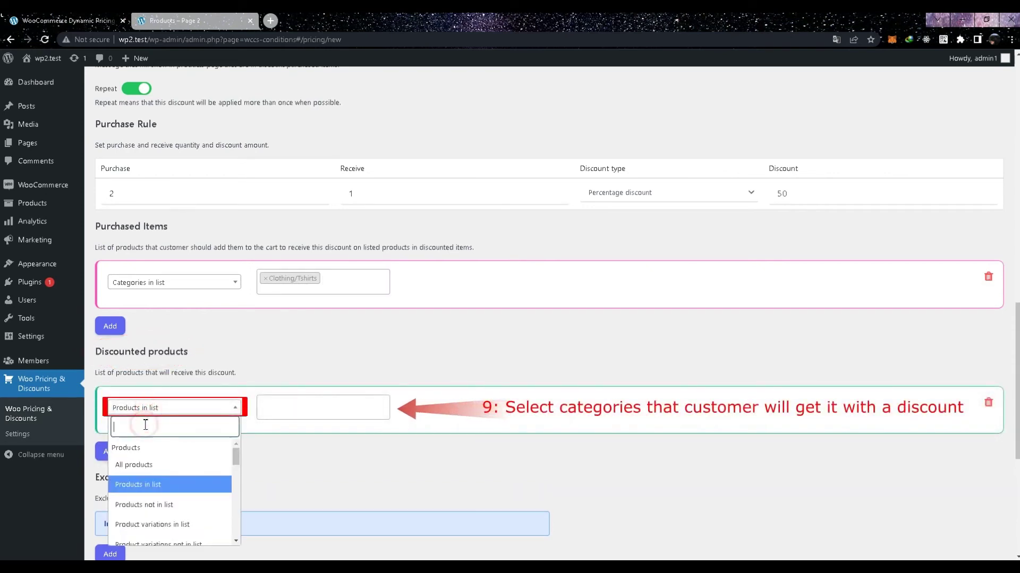
pyautogui.write('cat')
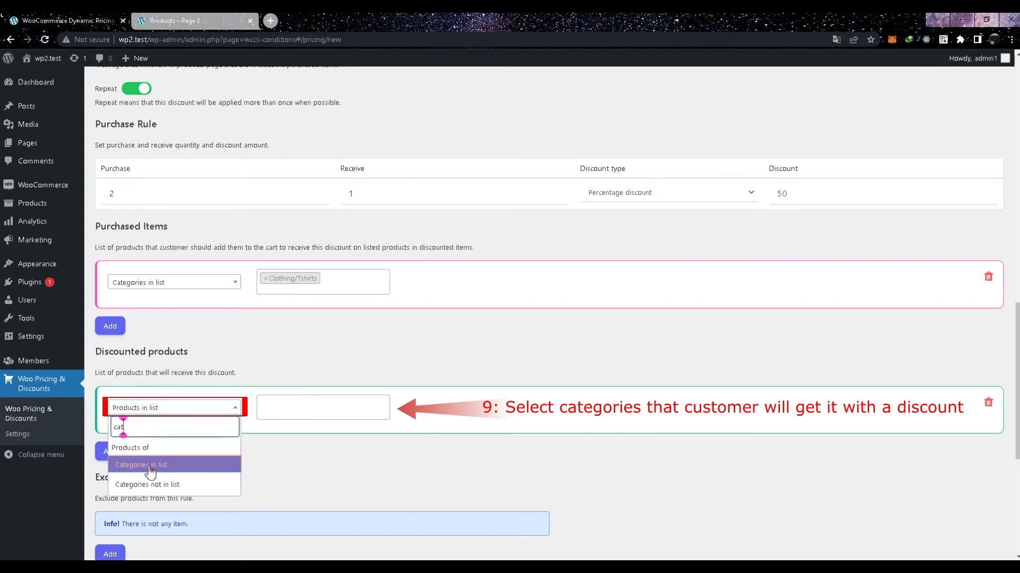
pyautogui.click(152, 466)
pyautogui.click(264, 410)
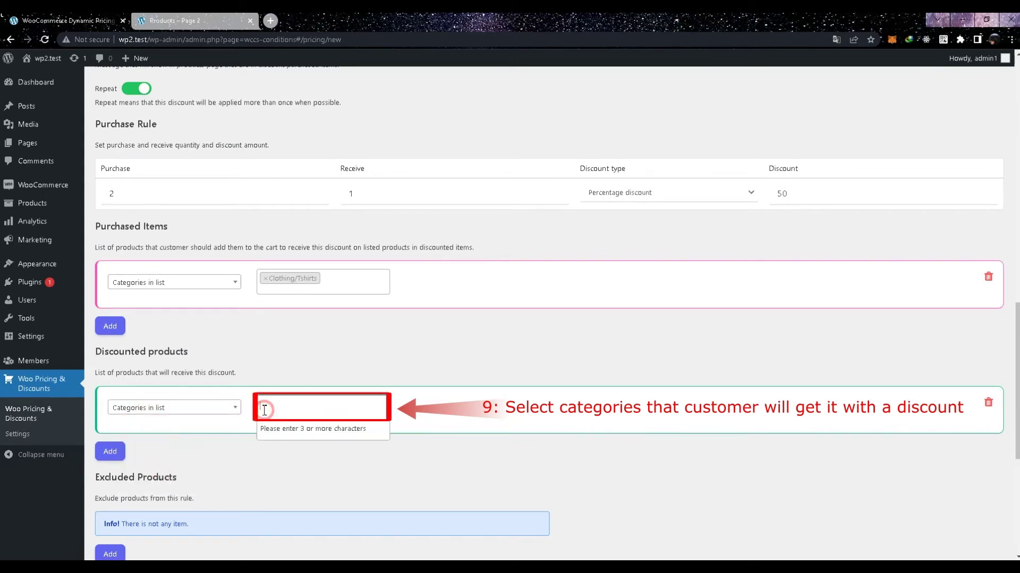
pyautogui.write('Acces')
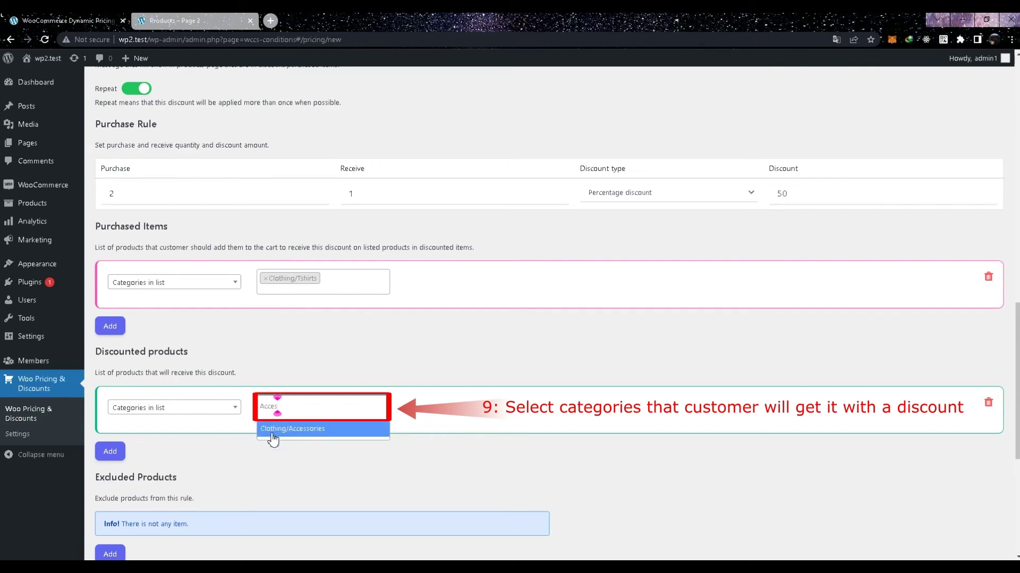
pyautogui.click(307, 431)
pyautogui.scroll(2, 312, 413)
pyautogui.scroll(15, 311, 415)
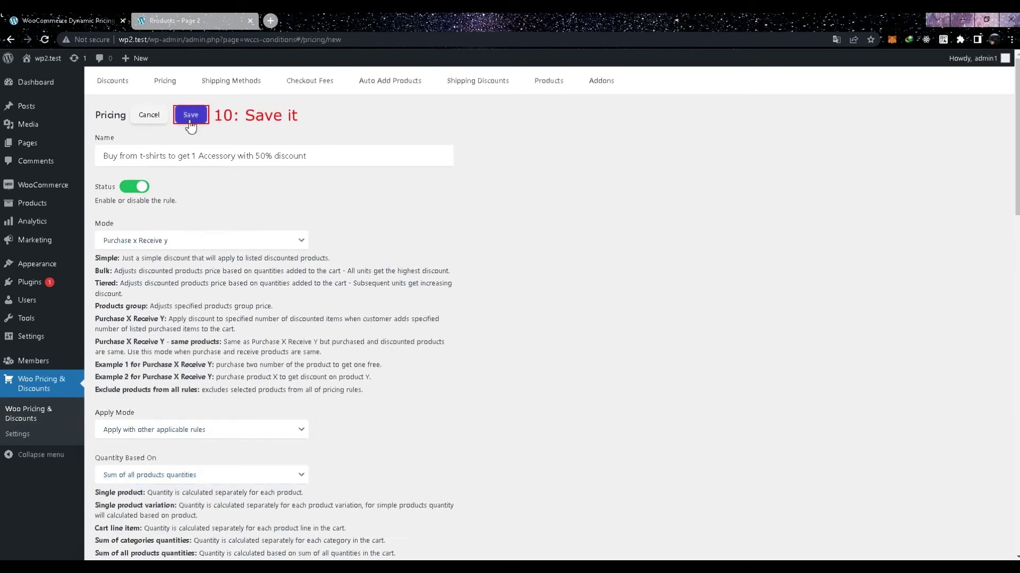
pyautogui.click(190, 118)
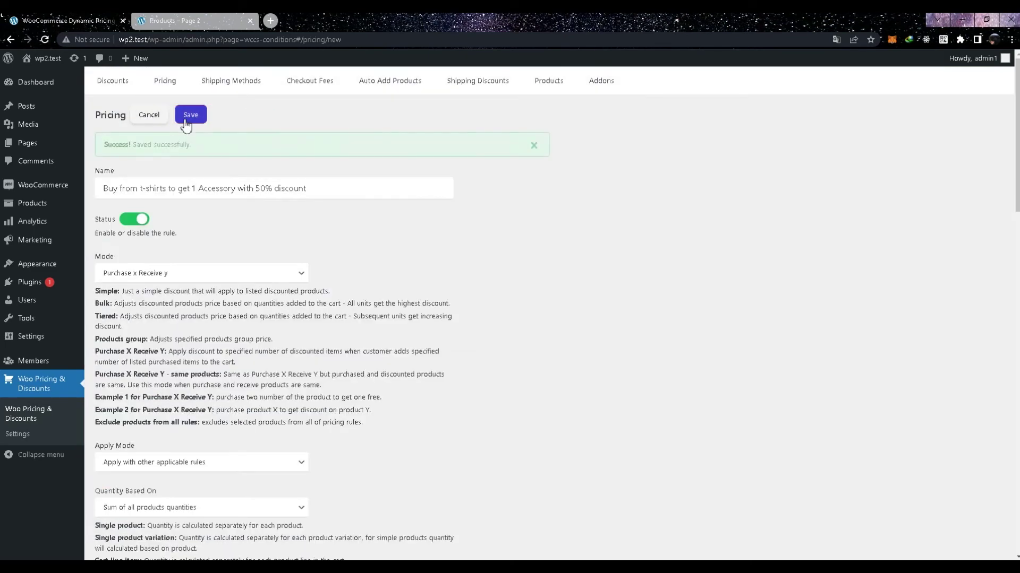
# In the shop, add the T-Shirt with Logo, T-Shirt and Sunglasses to the cart and view the cart.
pyautogui.click(151, 24)
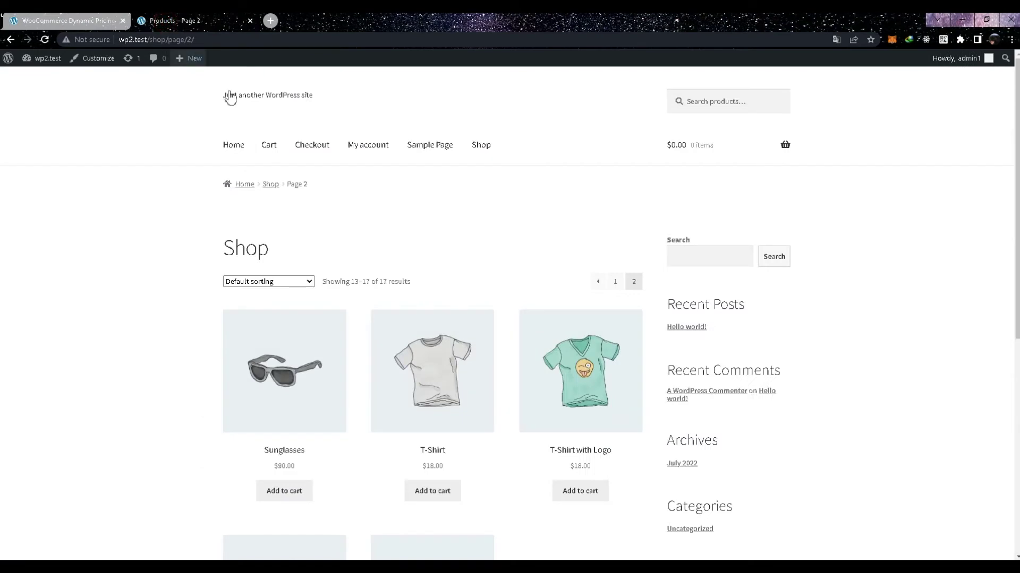
pyautogui.click(592, 492)
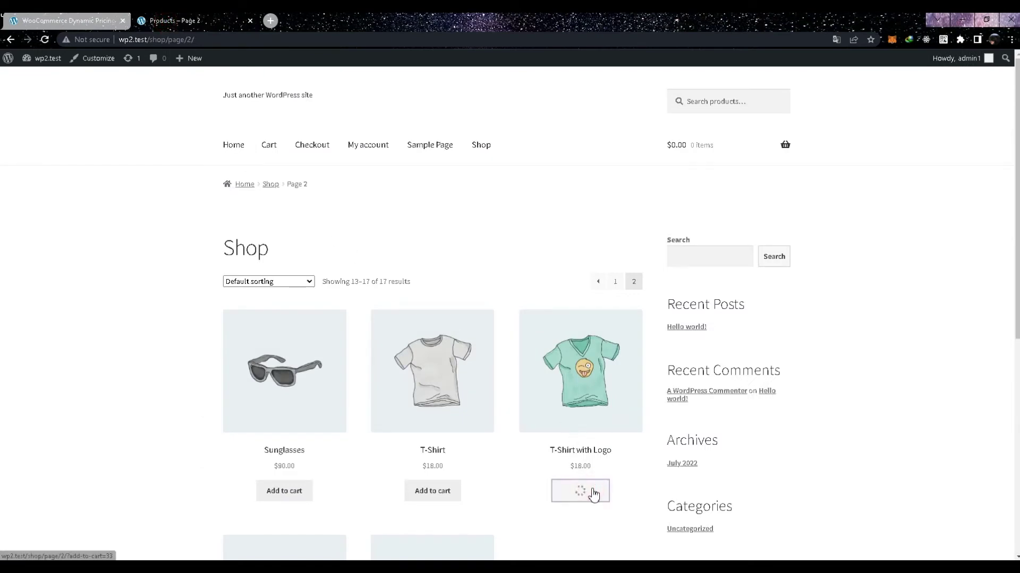
pyautogui.click(433, 490)
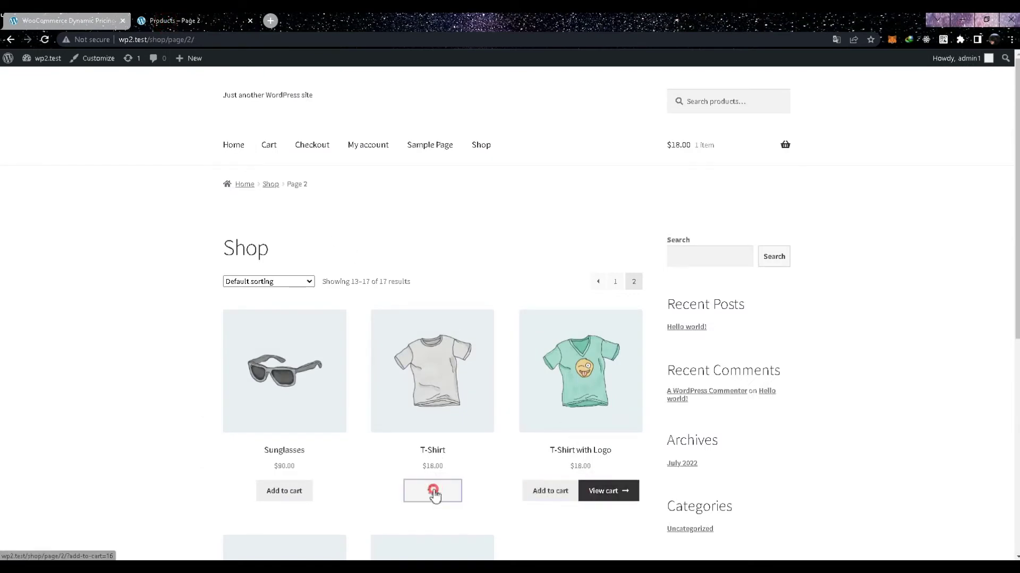
pyautogui.click(286, 491)
pyautogui.click(324, 493)
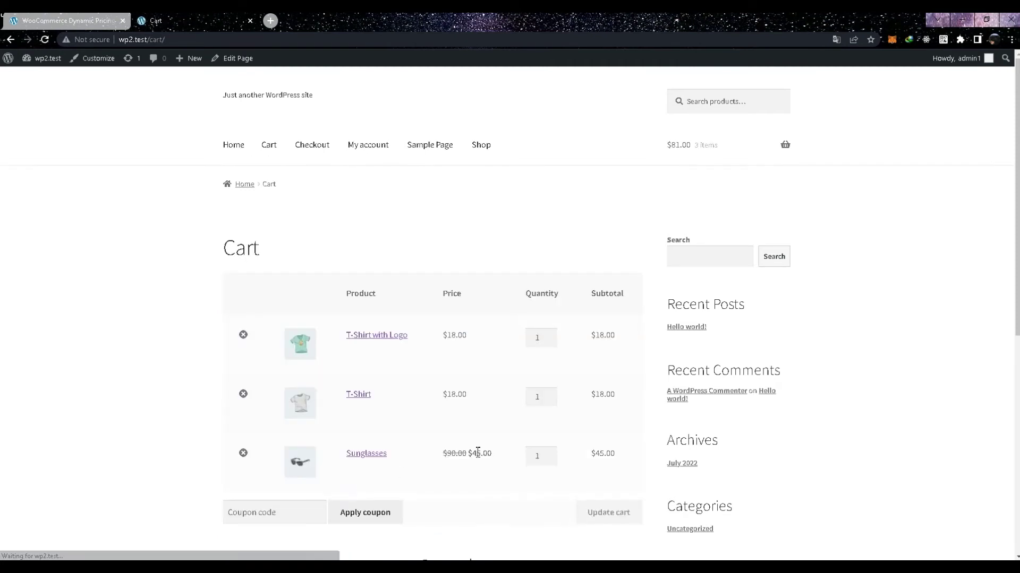
# Check the discounted sunglasses price and the totals in the cart.
pyautogui.scroll(-2, 603, 446)
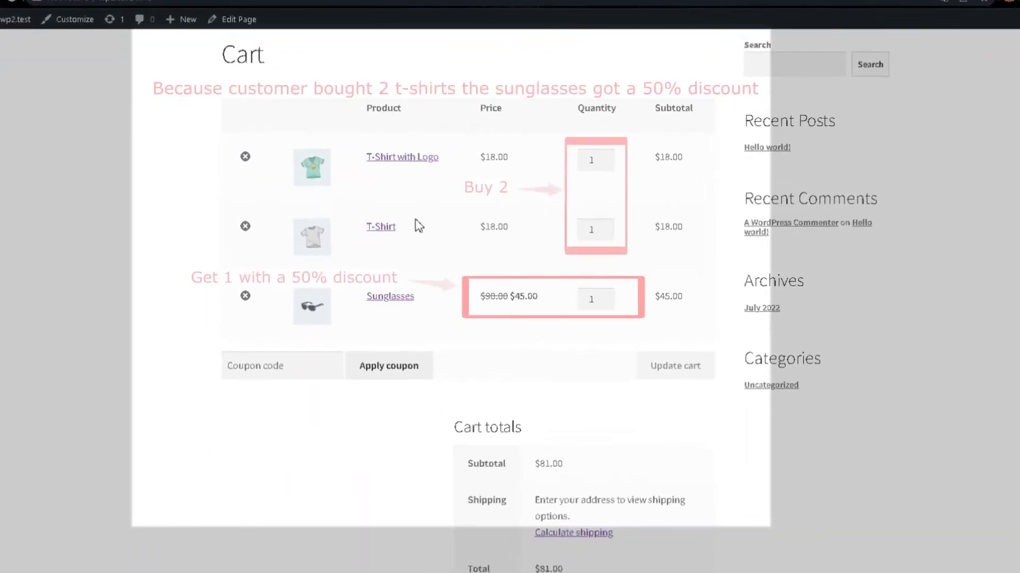
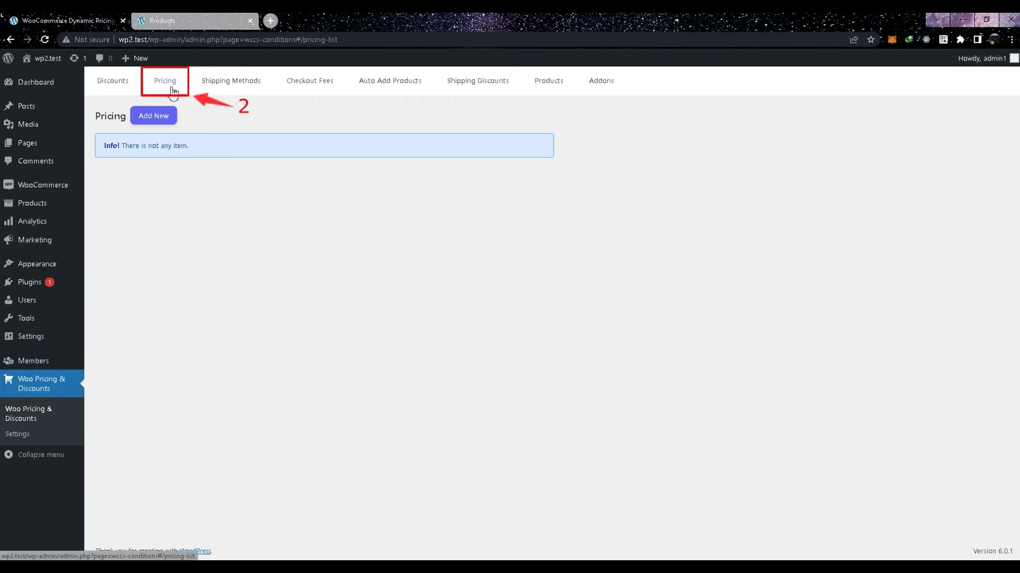
# Create a new pricing rule named "Bundle discount for Categories" with the Products group mode.
pyautogui.click(153, 117)
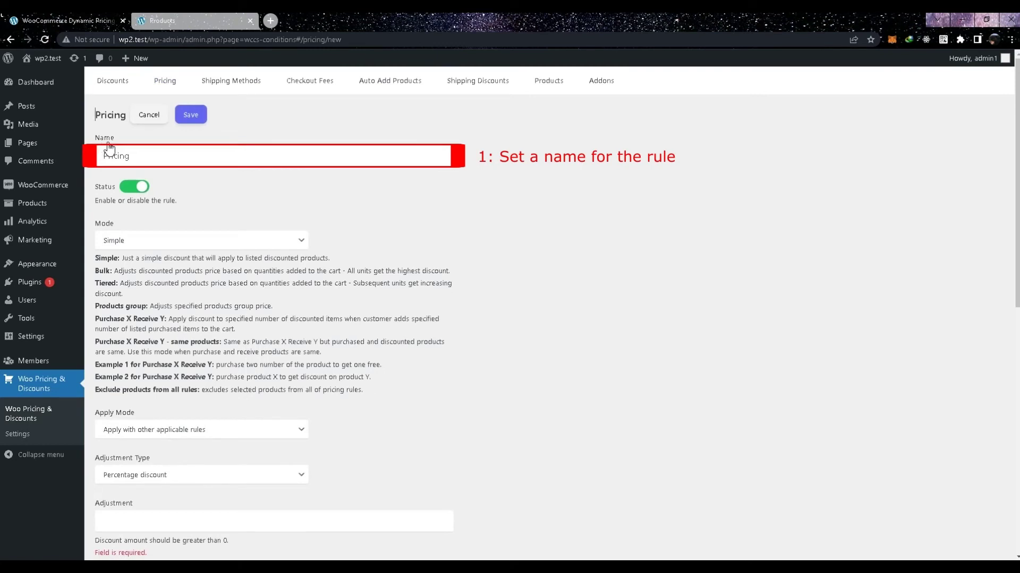
pyautogui.moveTo(145, 150); pyautogui.dragTo(101, 154)
pyautogui.write('Bundle discount for Categories')
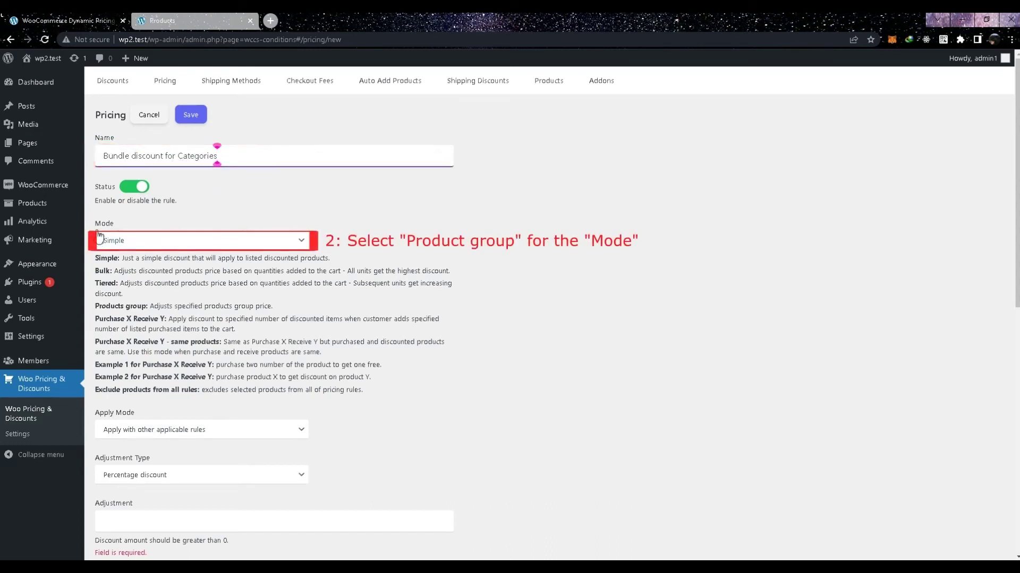
pyautogui.click(147, 243)
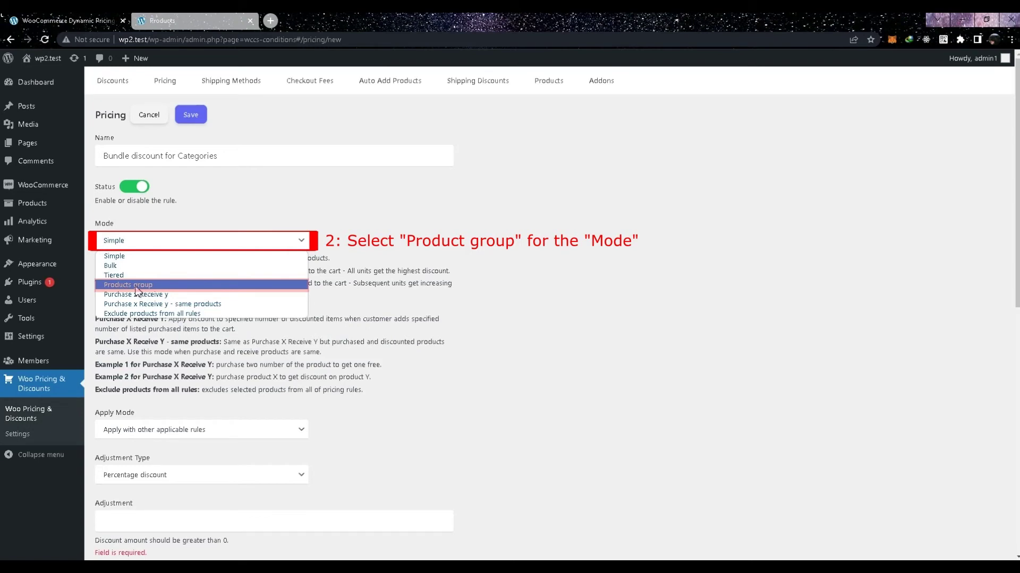
pyautogui.click(117, 285)
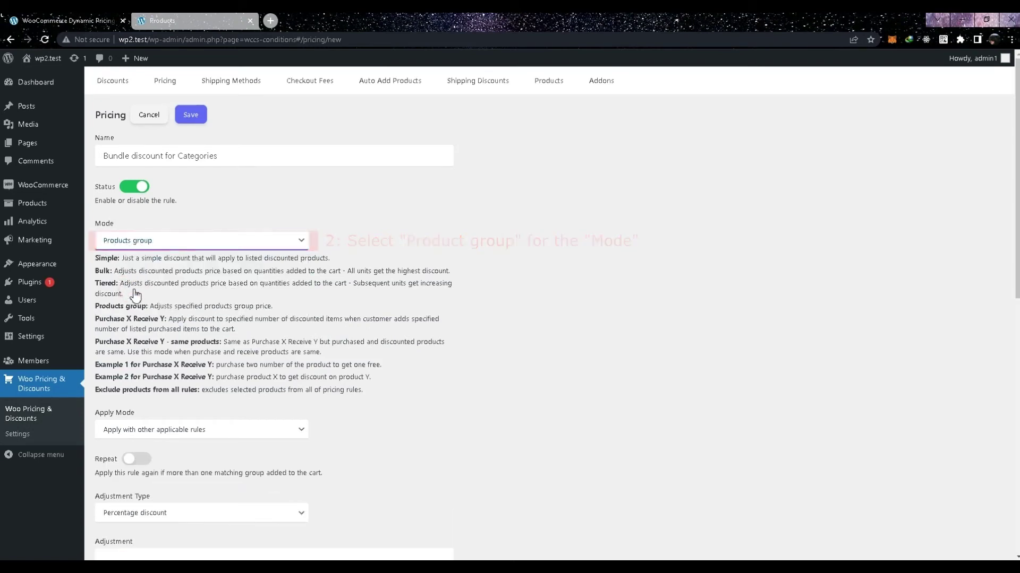
# Enable Repeat and set the rule's adjustment to a Fixed price per group of 50.
pyautogui.scroll(-3, 127, 250)
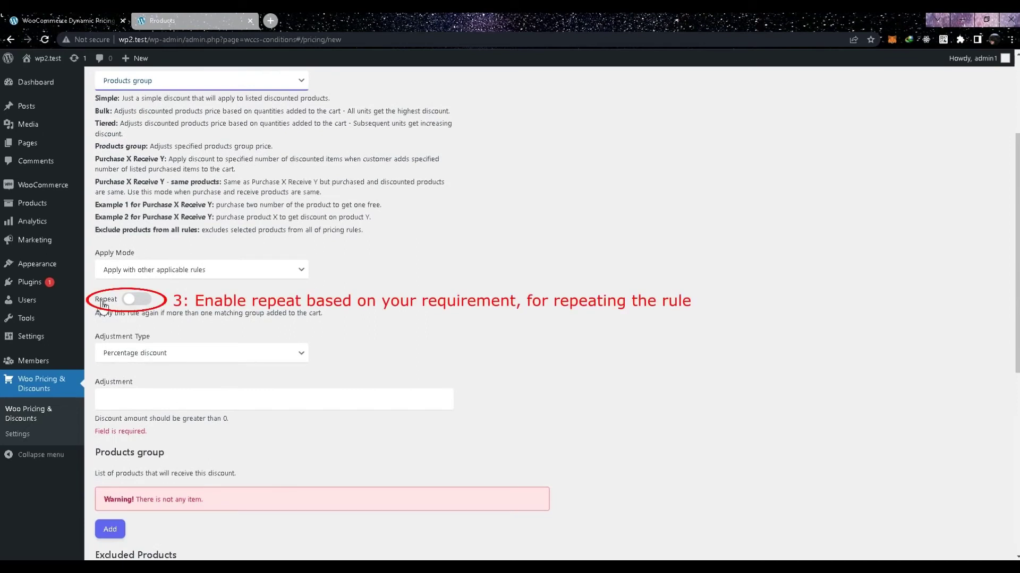
pyautogui.click(125, 302)
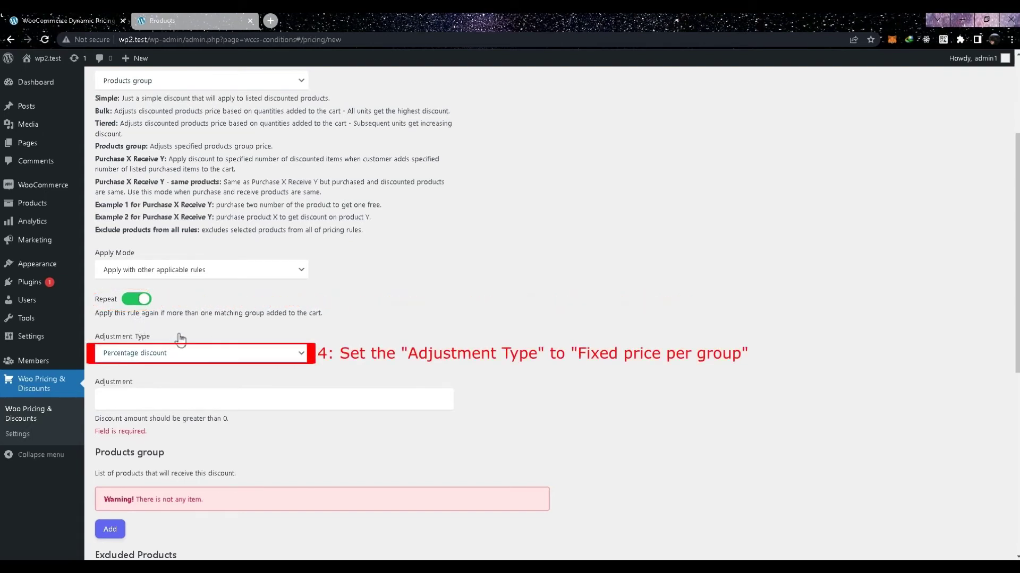
pyautogui.click(170, 355)
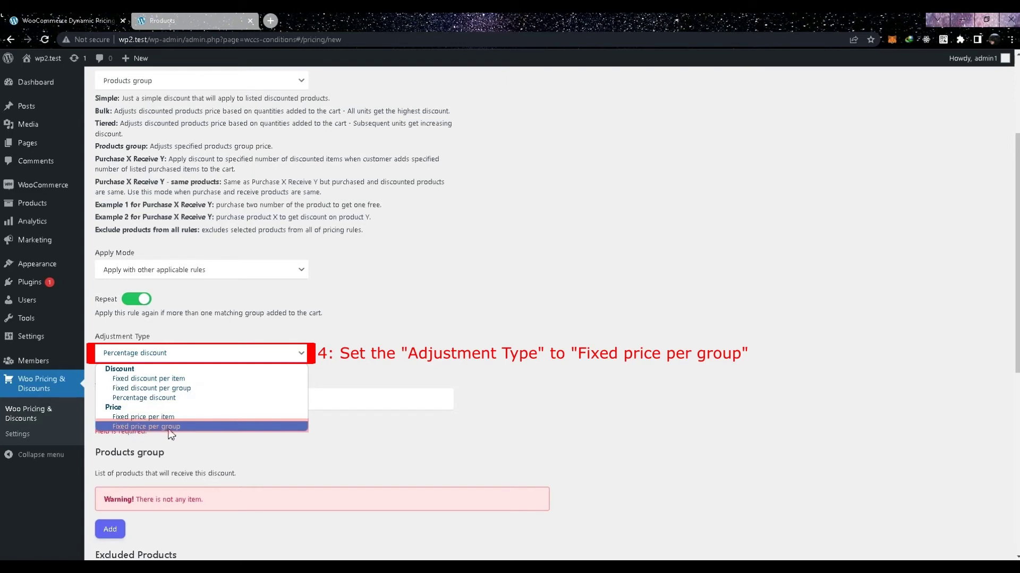
pyautogui.click(139, 427)
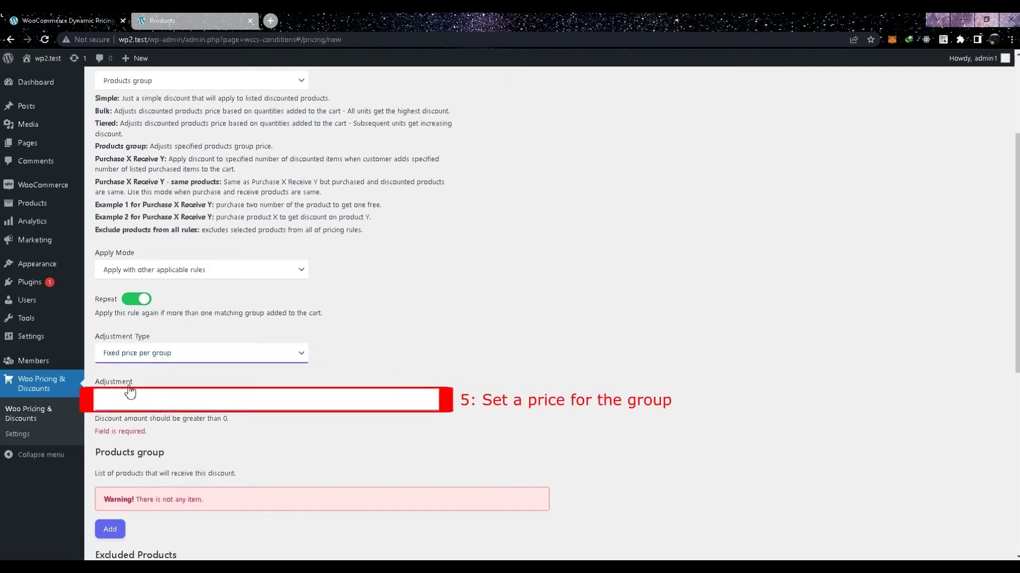
pyautogui.click(101, 397)
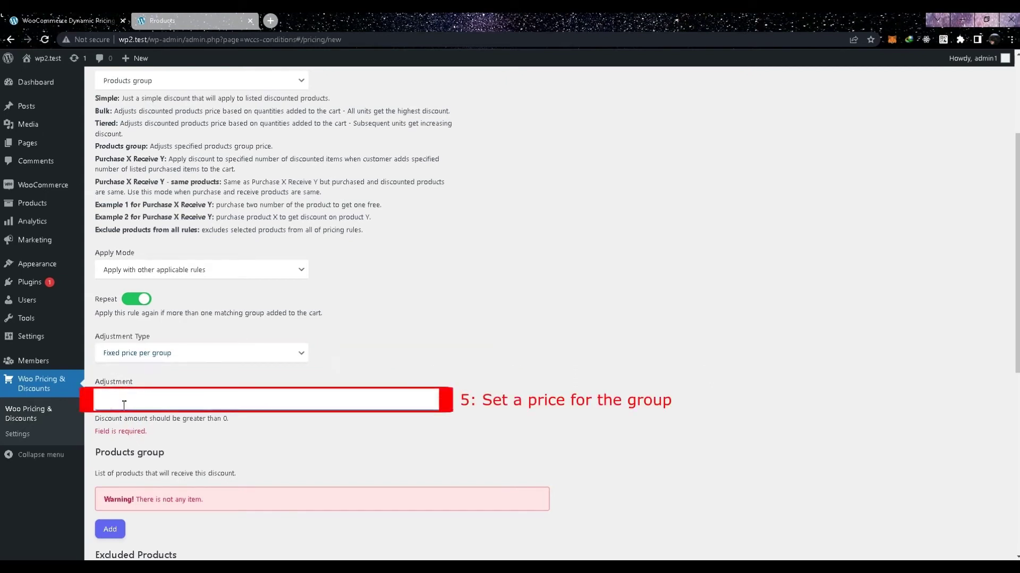
pyautogui.write('50')
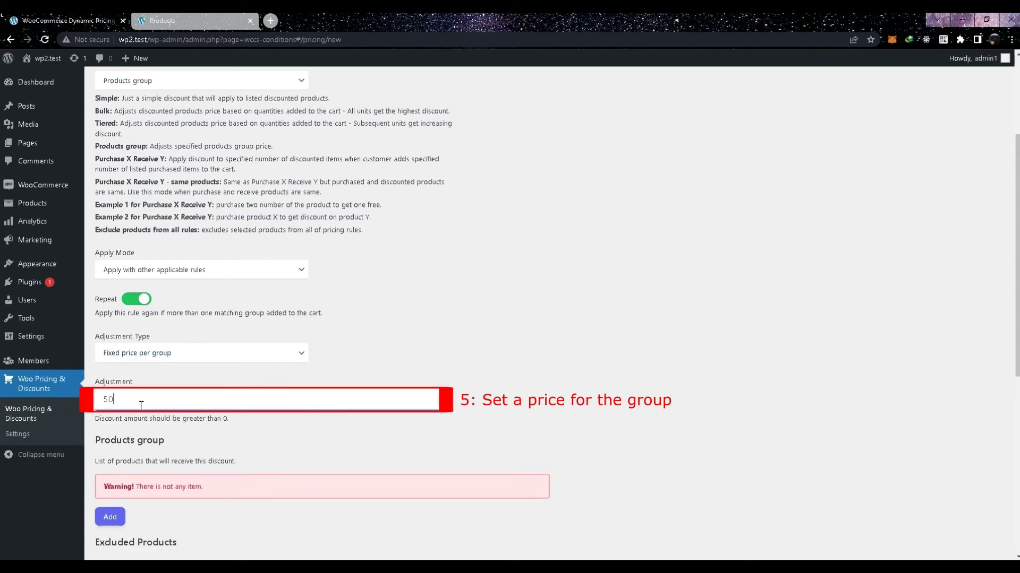
# Add a products group entry with quantity 2 that uses Categories in list.
pyautogui.scroll(-3, 138, 447)
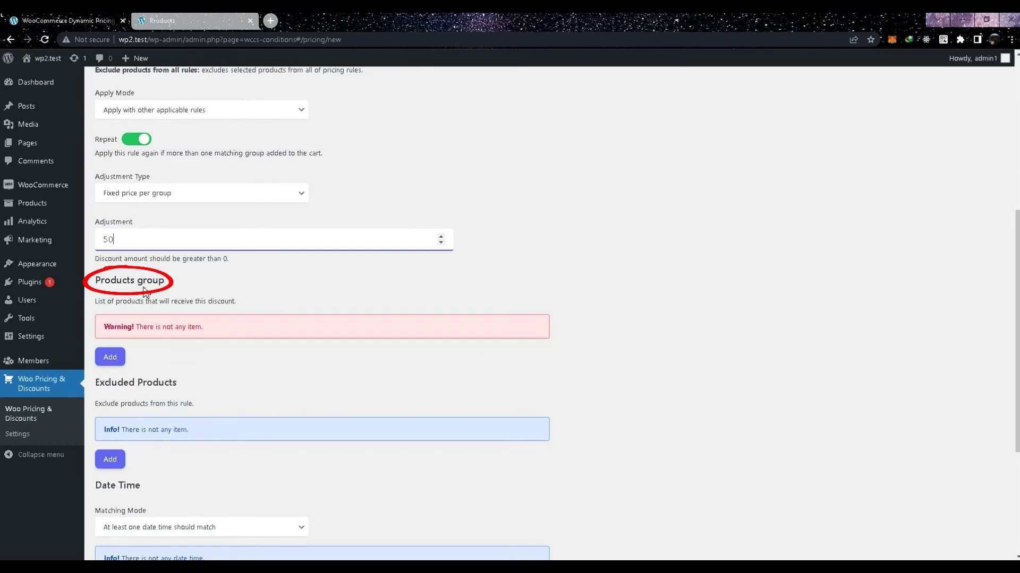
pyautogui.click(105, 363)
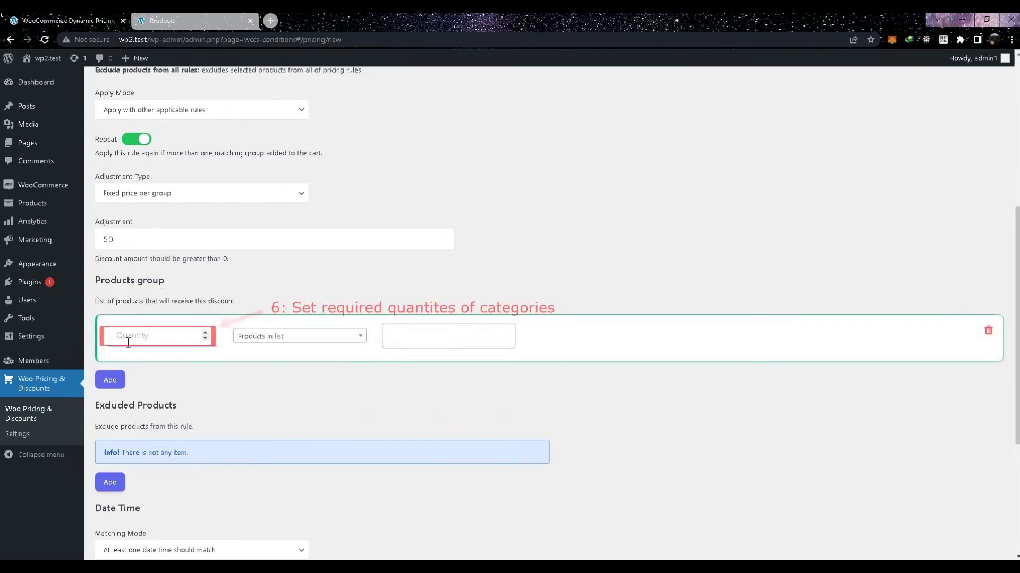
pyautogui.click(133, 340)
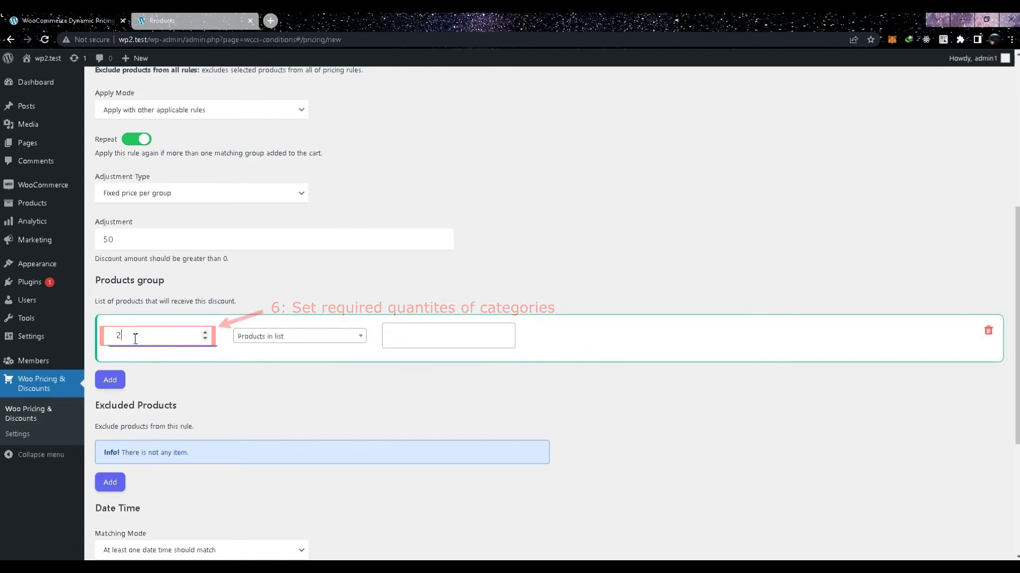
pyautogui.click(287, 336)
pyautogui.click(277, 354)
pyautogui.write('cat')
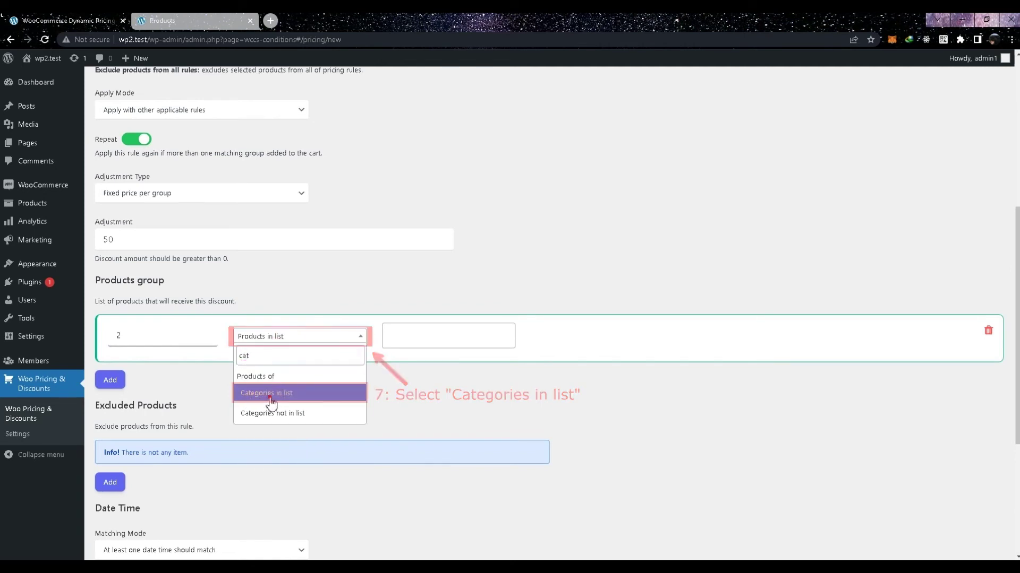
pyautogui.click(252, 405)
# Choose the Clothing/Hoodies and Clothing/Tshirts categories for the products group entry and save the pricing rule.
pyautogui.click(403, 339)
pyautogui.write('H')
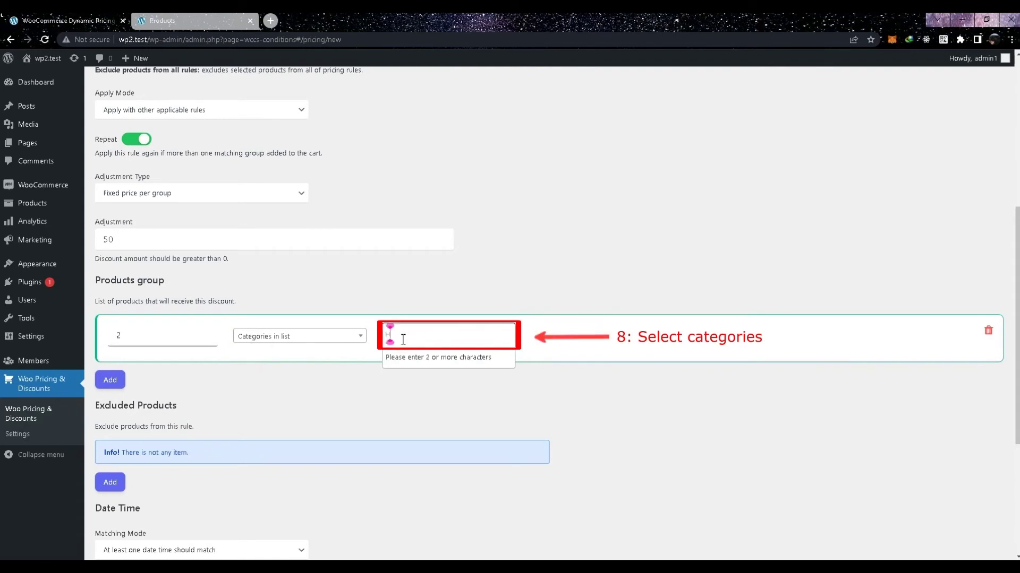
pyautogui.write('oodies')
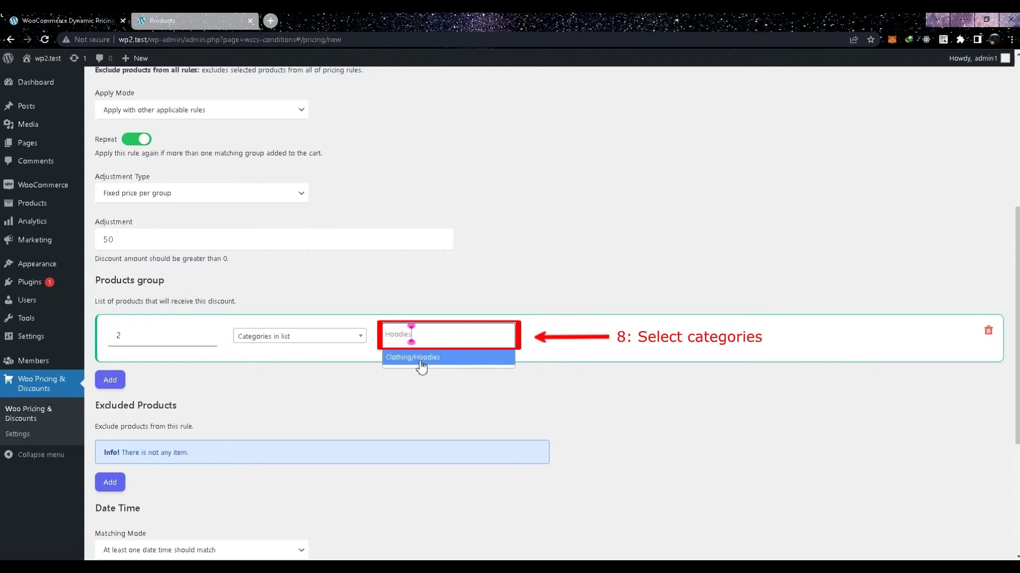
pyautogui.click(411, 362)
pyautogui.click(433, 341)
pyautogui.write('Tshirts')
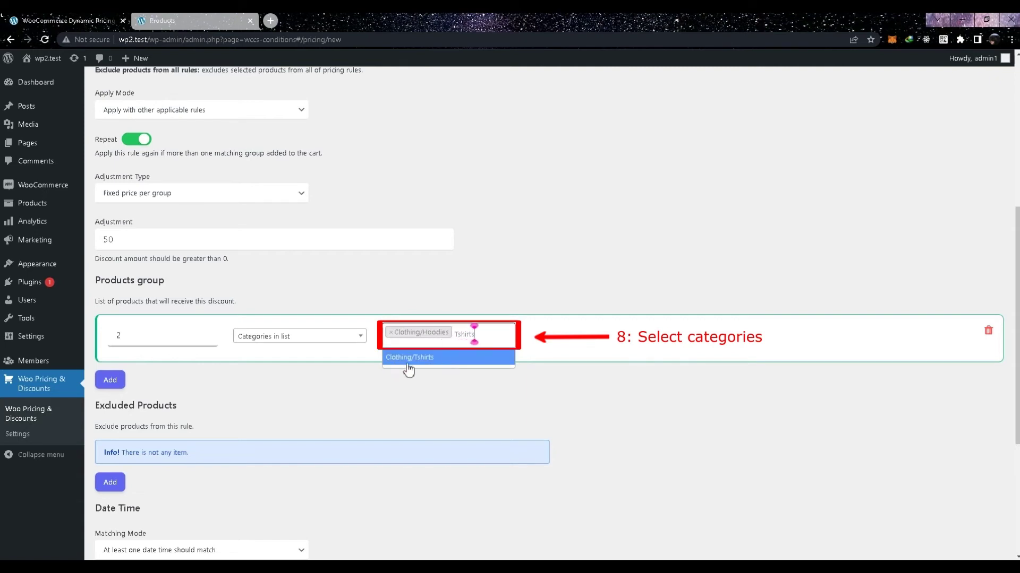
pyautogui.click(411, 360)
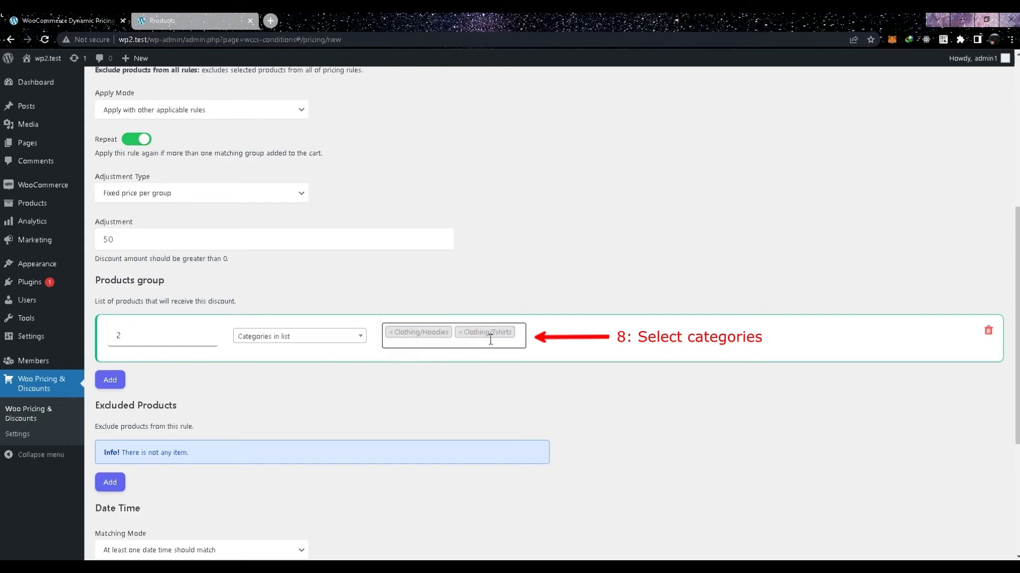
pyautogui.scroll(6, 413, 336)
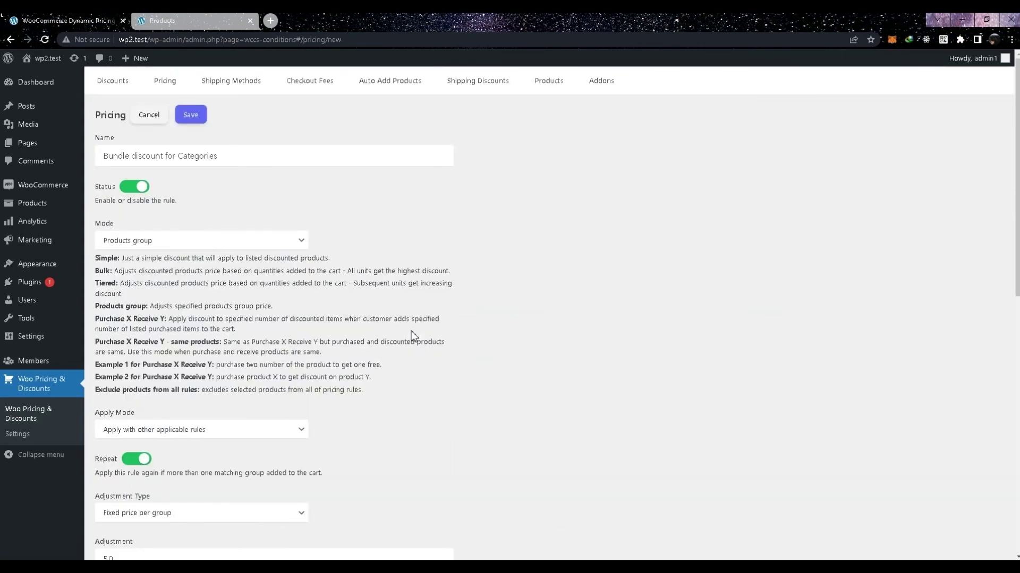
pyautogui.click(199, 121)
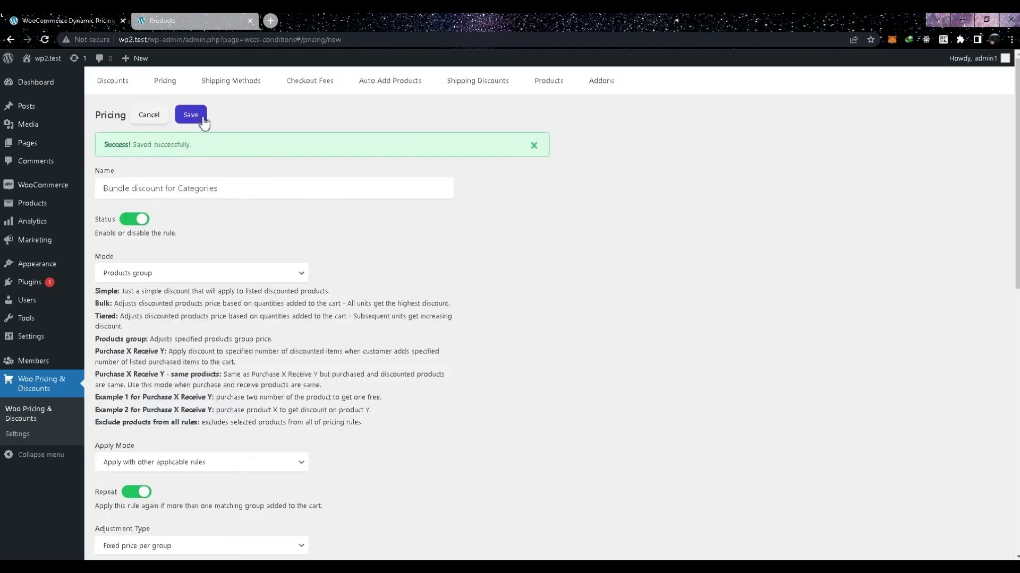
# In the shop, add the Hoodie with Zipper and the Polo to the cart and view the cart totals.
pyautogui.click(187, 24)
pyautogui.scroll(-1, 389, 272)
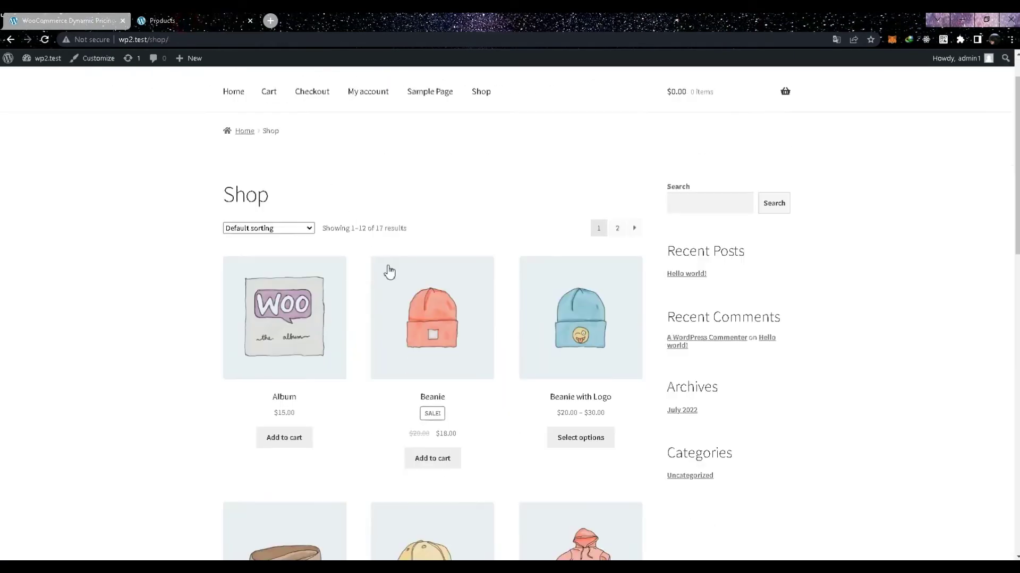
pyautogui.scroll(-13, 389, 272)
pyautogui.click(423, 248)
pyautogui.click(445, 484)
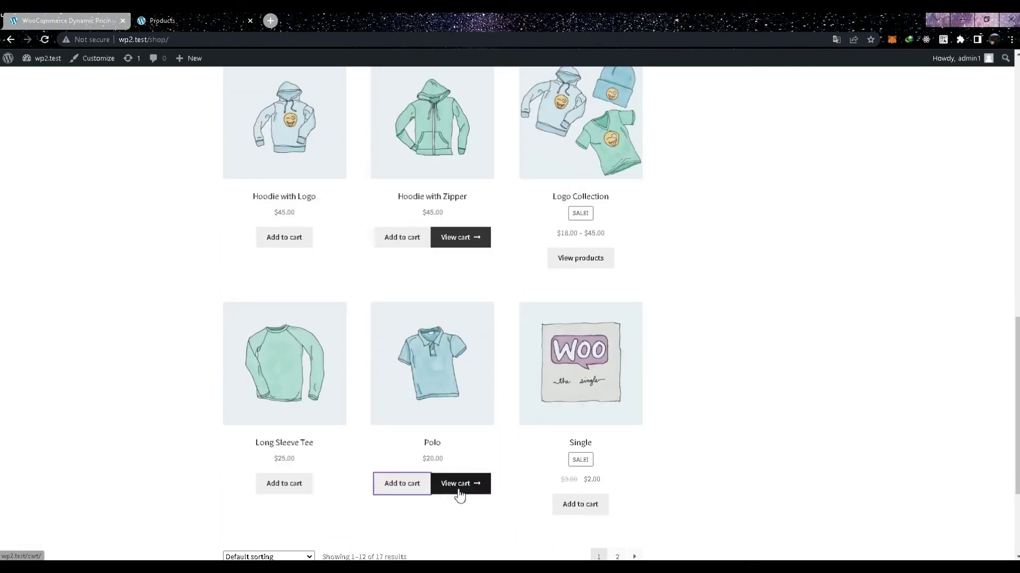
pyautogui.click(460, 487)
pyautogui.scroll(-3, 468, 478)
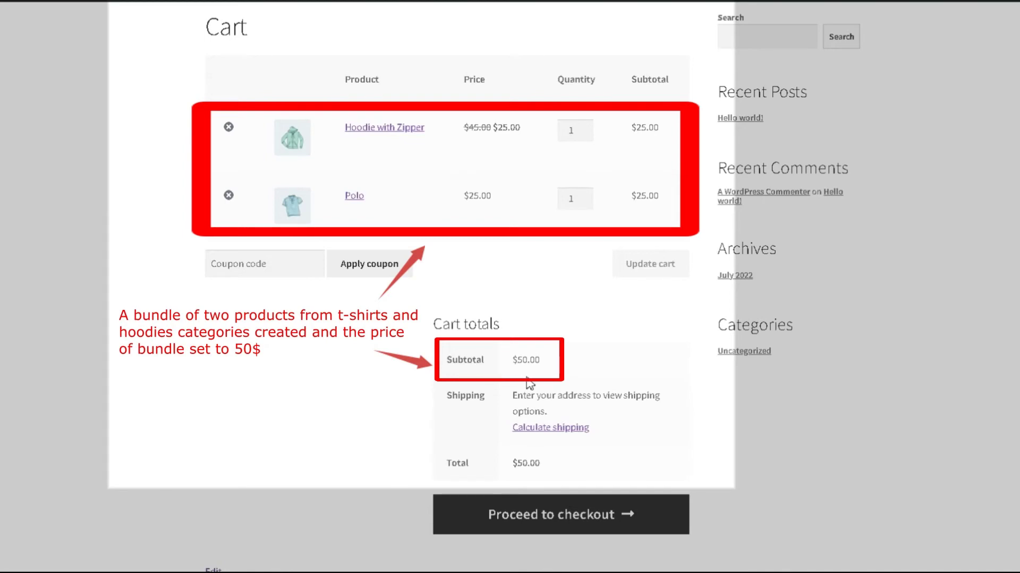
# Remove the Polo from the cart and update the cart with an increased Hoodie with Zipper quantity.
pyautogui.click(228, 196)
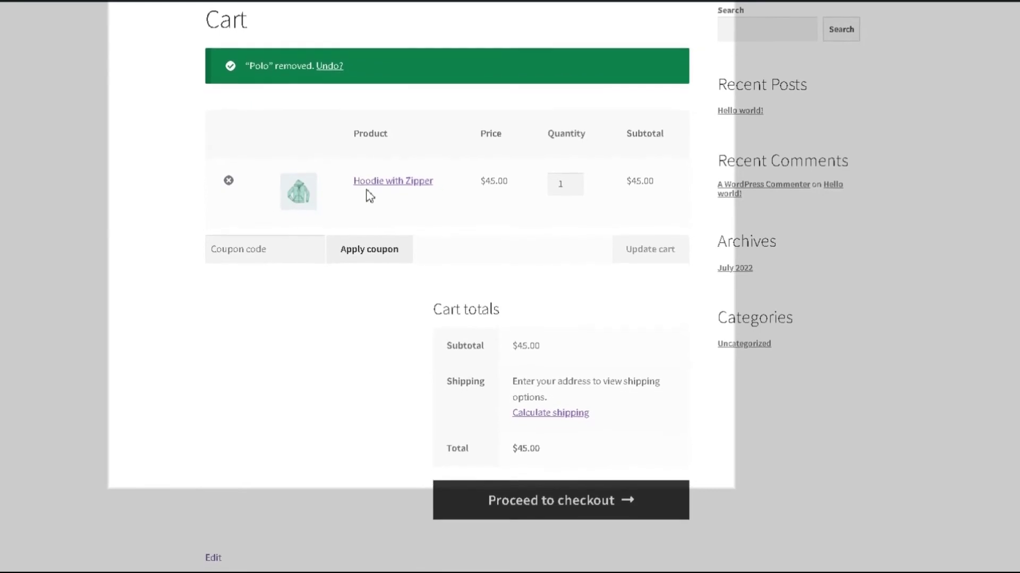
pyautogui.click(576, 178)
pyautogui.click(641, 243)
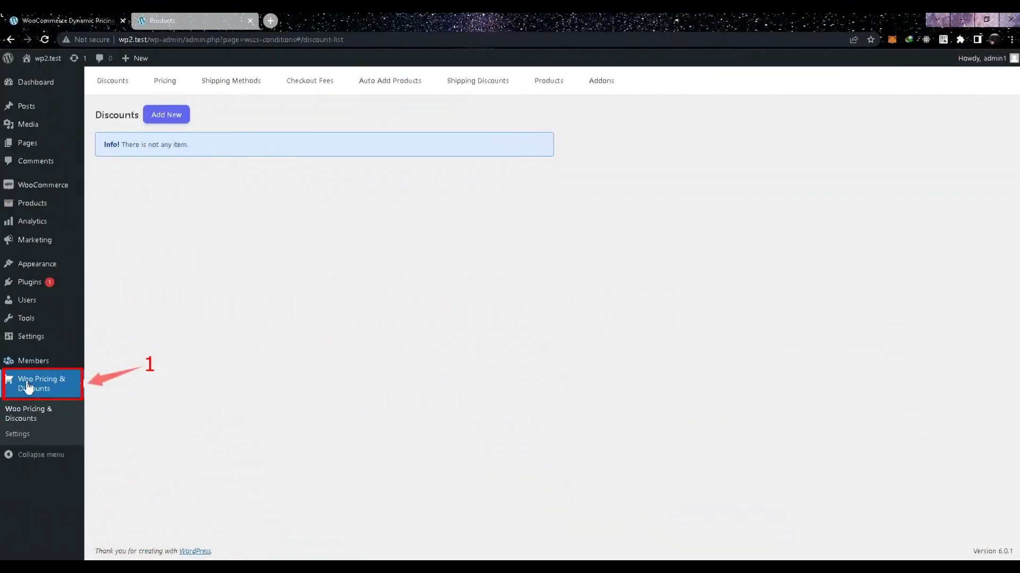
# Create a new discount rule named "t-shirts discount" with the private note "Discount on t-shirts".
pyautogui.click(113, 81)
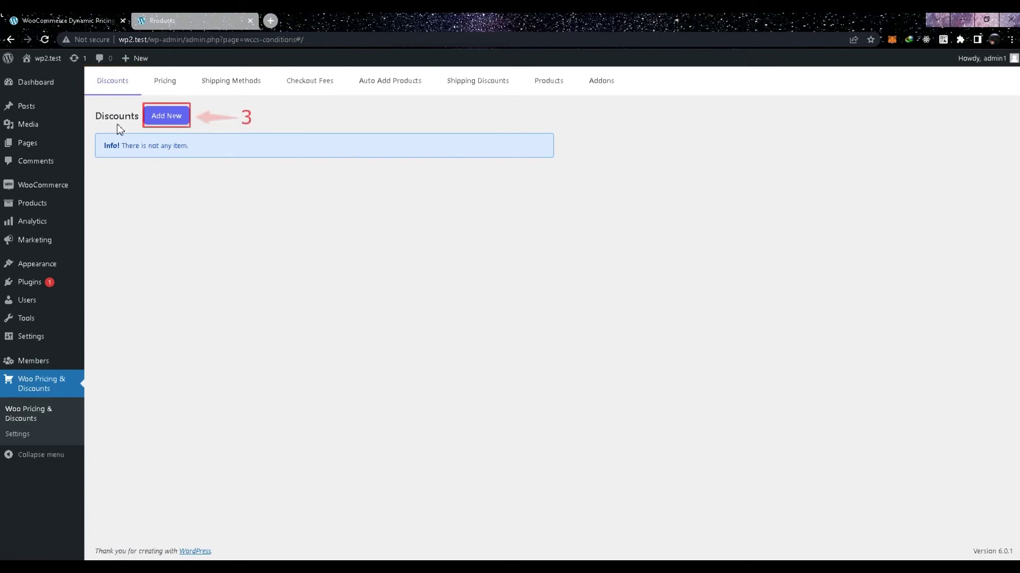
pyautogui.click(165, 116)
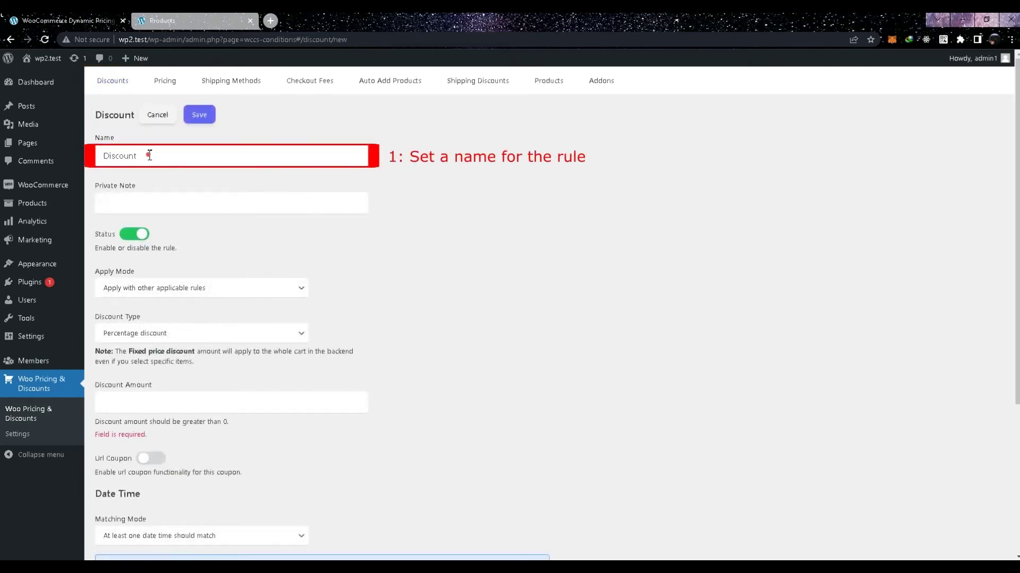
pyautogui.moveTo(150, 155); pyautogui.dragTo(101, 156)
pyautogui.press('BackSpace')
pyautogui.write('t-shirts discount')
pyautogui.click(123, 201)
pyautogui.write('Di')
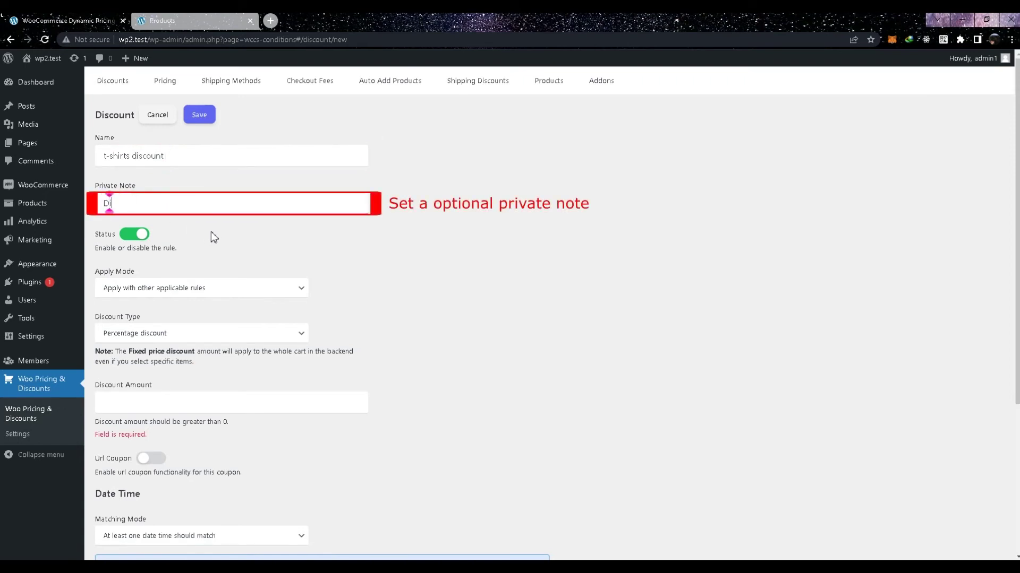
pyautogui.write('scount on t-shirts')
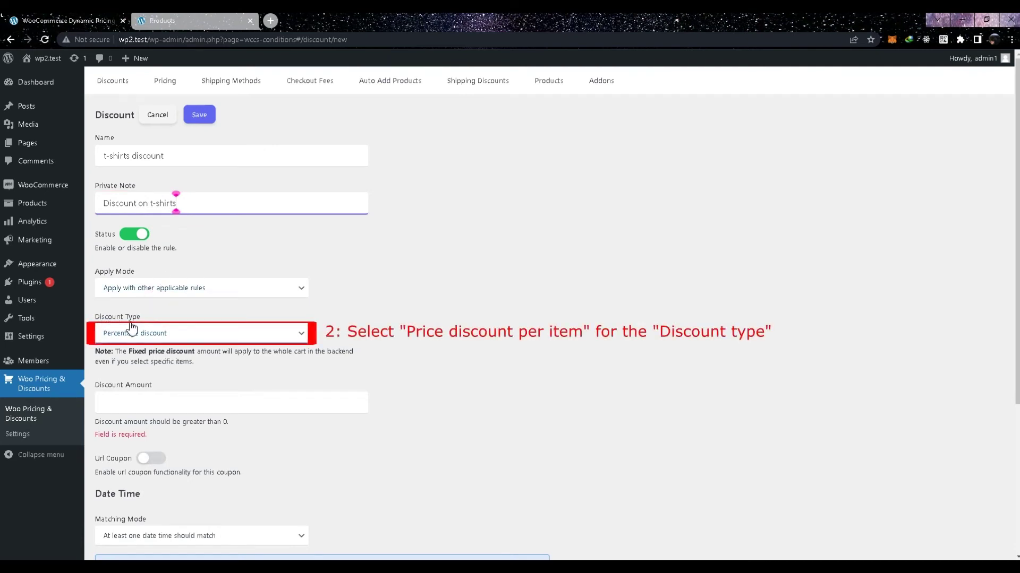
# Set the rule's discount type to Price discount per item with a discount amount of 1.
pyautogui.click(178, 335)
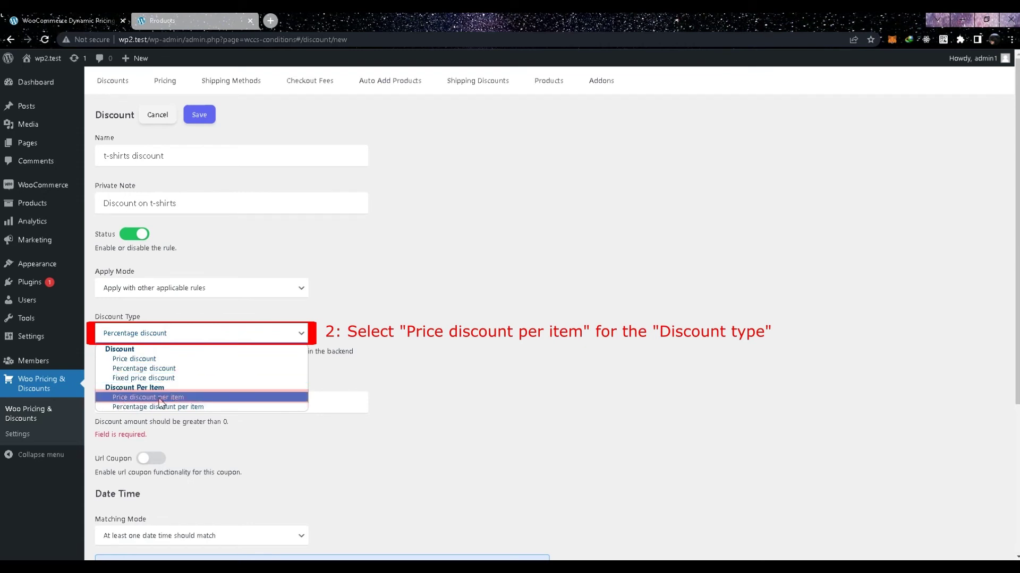
pyautogui.click(142, 399)
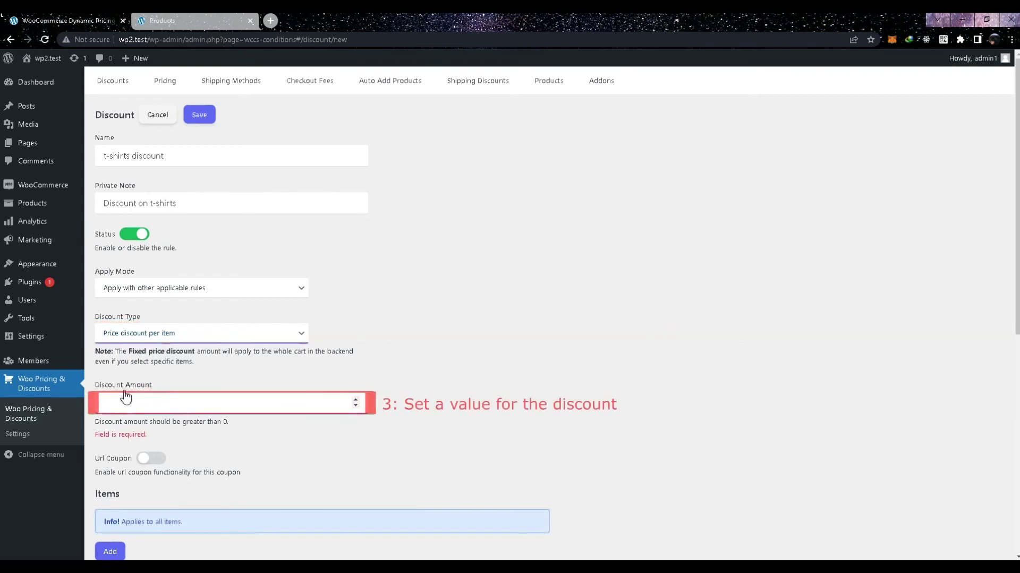
pyautogui.click(127, 401)
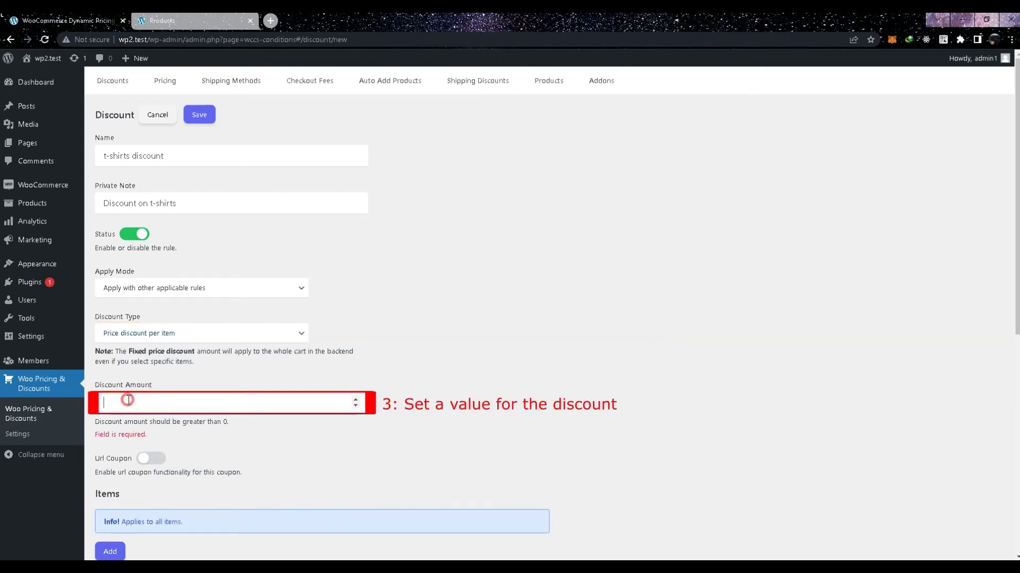
pyautogui.write('1')
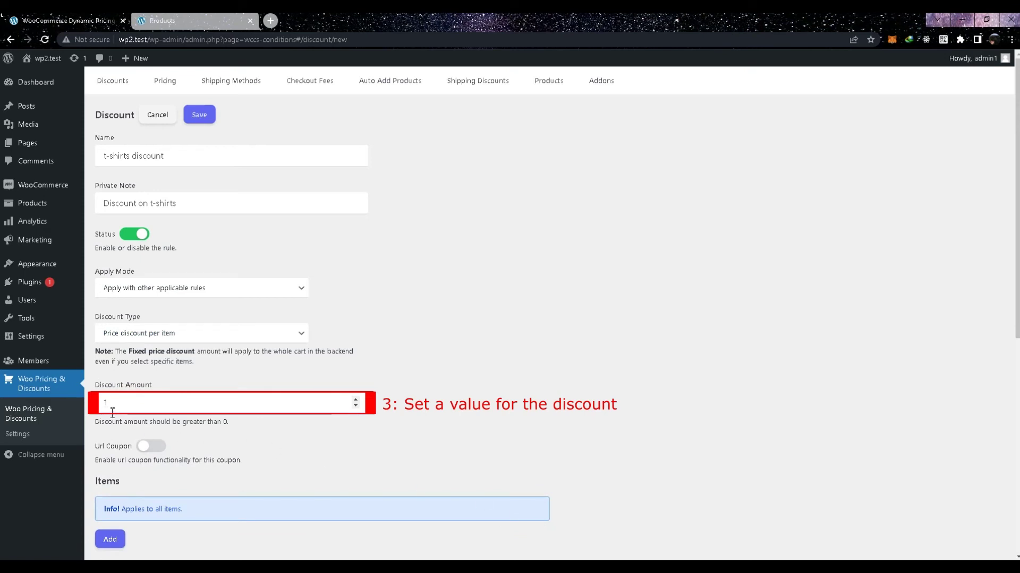
# Add a "Categories in list" item condition for Clothing/Tshirts to the t-shirts discount rule and save the rule.
pyautogui.scroll(-3, 189, 446)
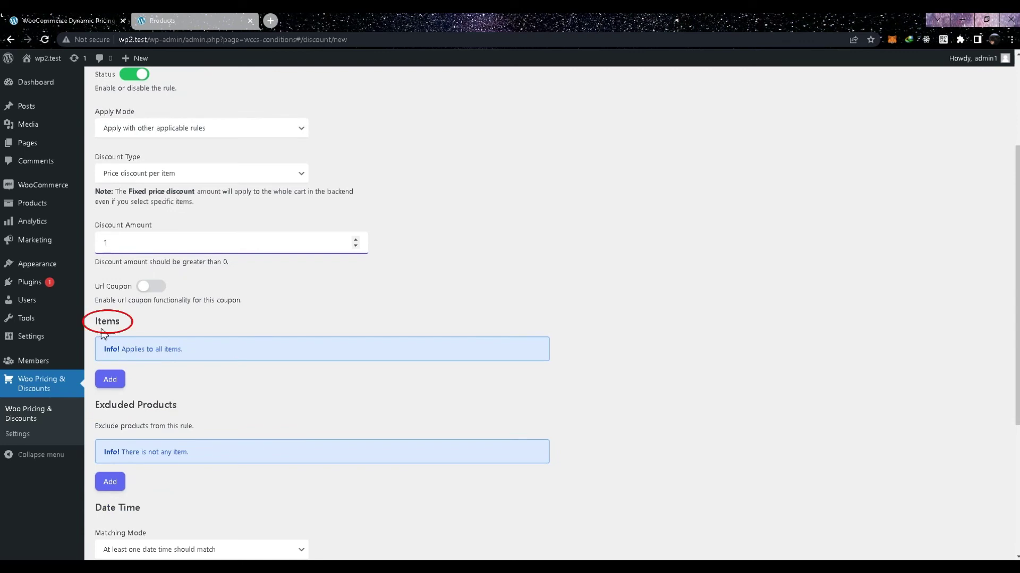
pyautogui.click(110, 379)
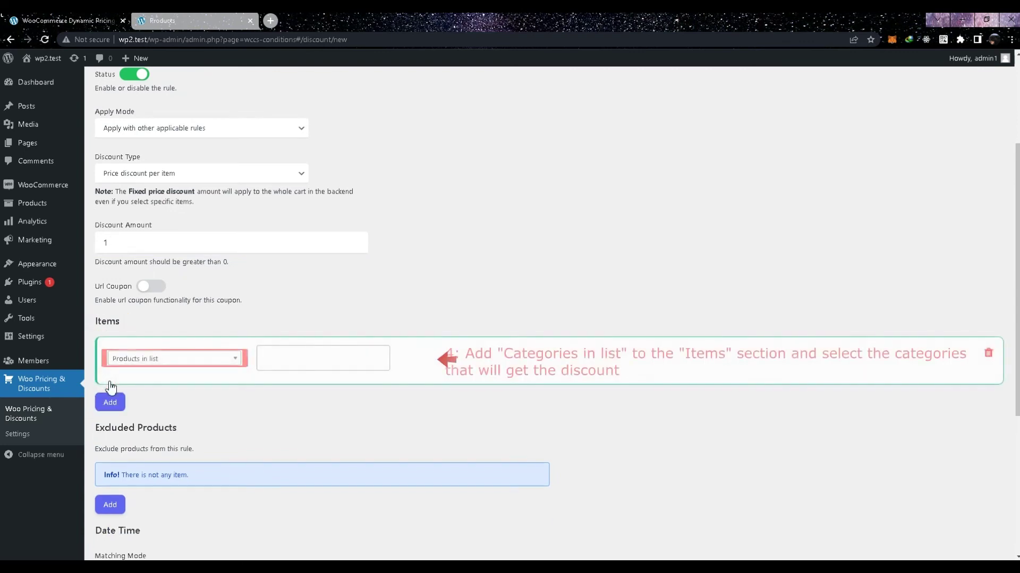
pyautogui.click(158, 363)
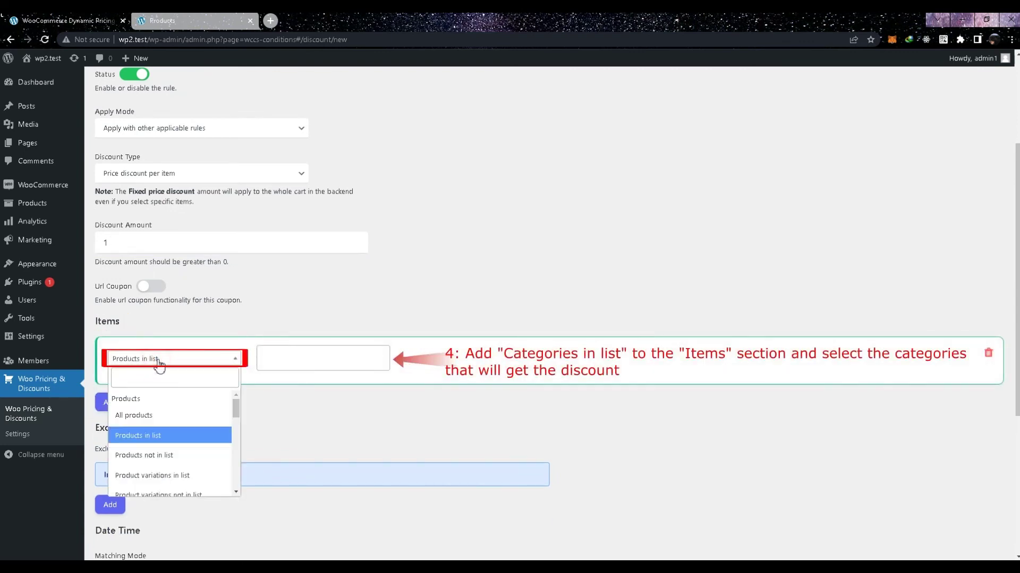
pyautogui.write('cat')
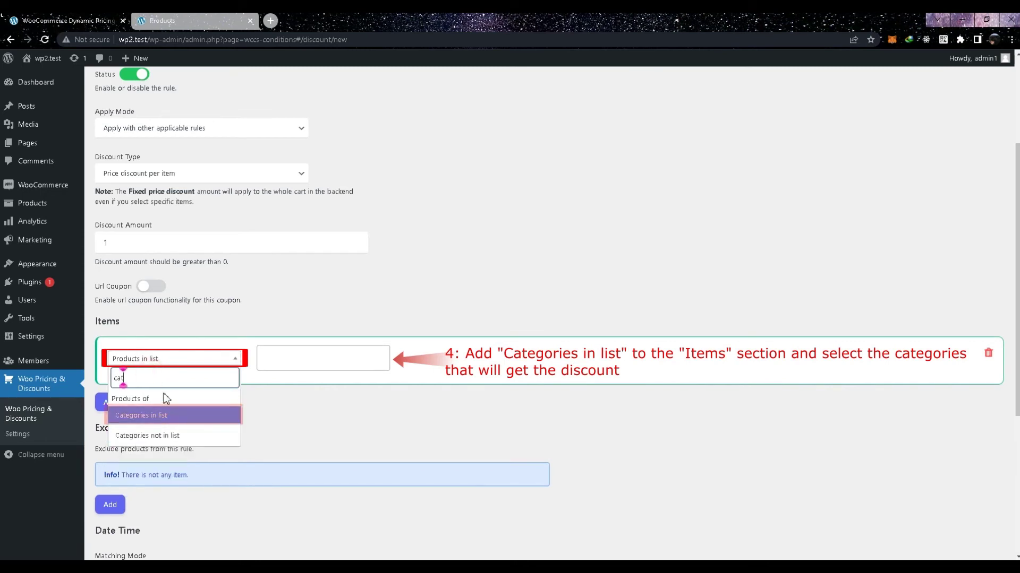
pyautogui.click(140, 419)
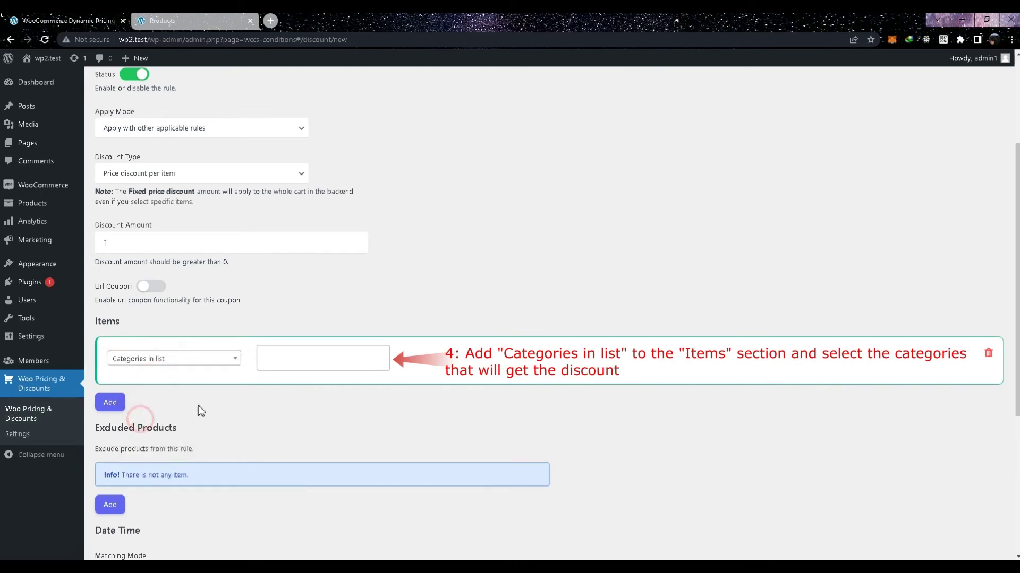
pyautogui.click(292, 361)
pyautogui.write('Tshirts')
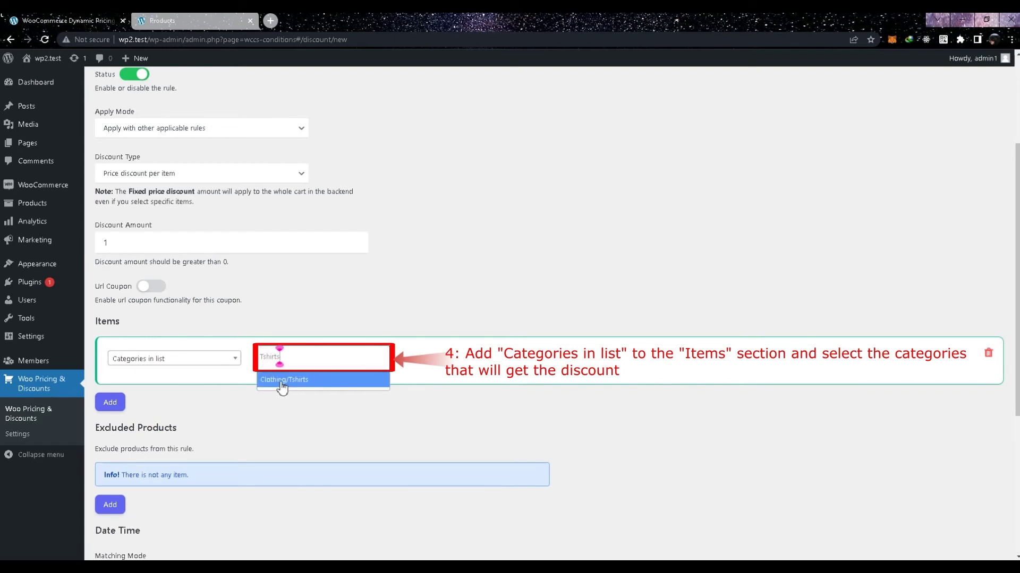
pyautogui.click(280, 386)
pyautogui.scroll(3, 307, 362)
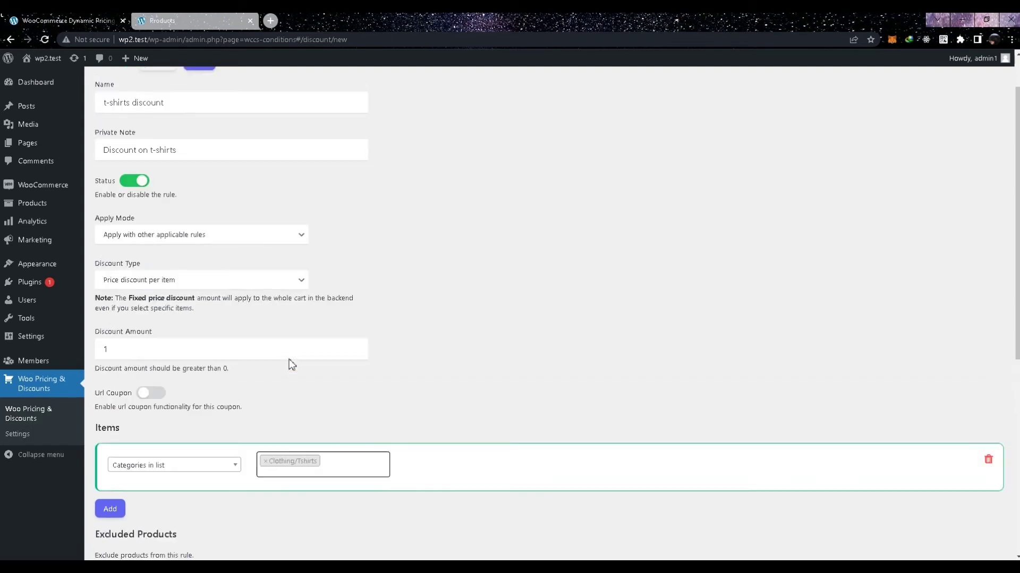
pyautogui.click(197, 119)
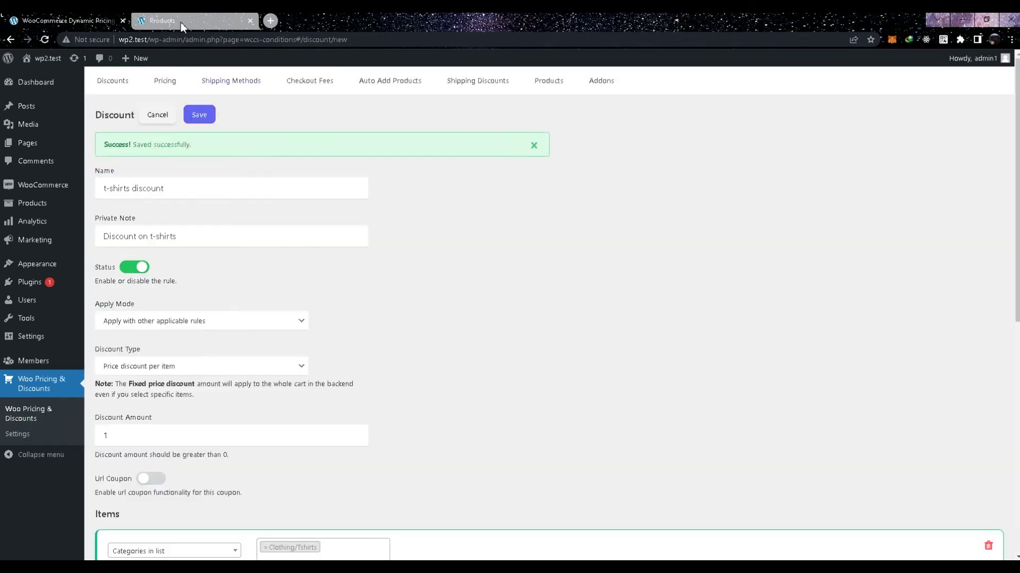
# In the shop, add the Polo, Long Sleeve Tee and Hoodie with Zipper to the cart and view the cart totals.
pyautogui.click(180, 20)
pyautogui.scroll(-2, 330, 281)
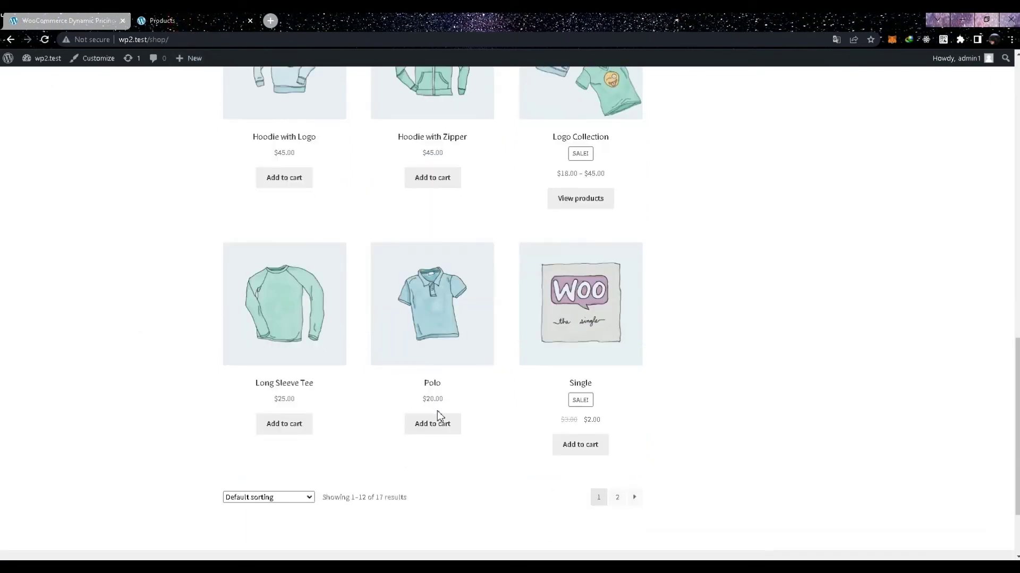
pyautogui.click(432, 424)
pyautogui.click(296, 432)
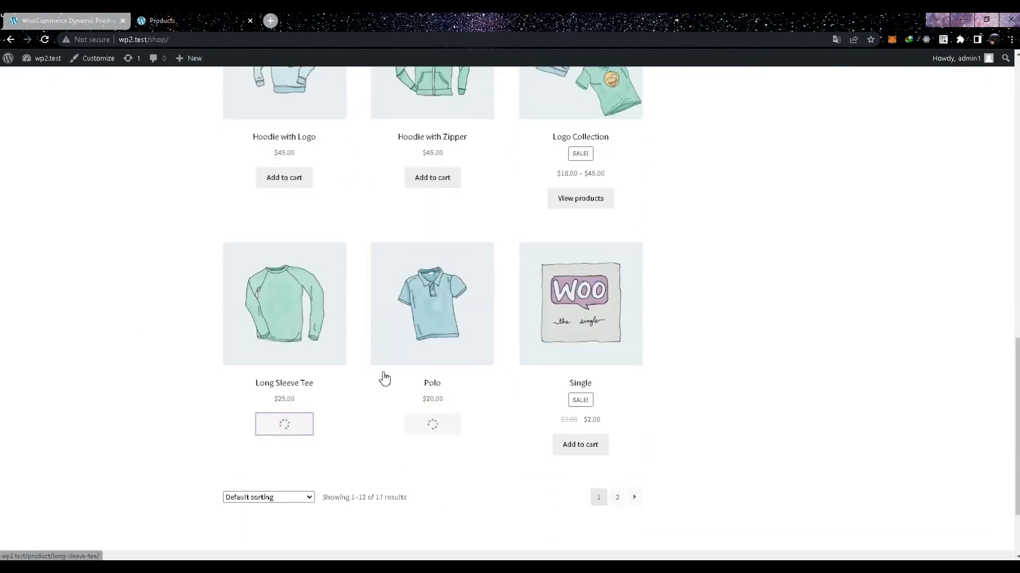
pyautogui.click(440, 184)
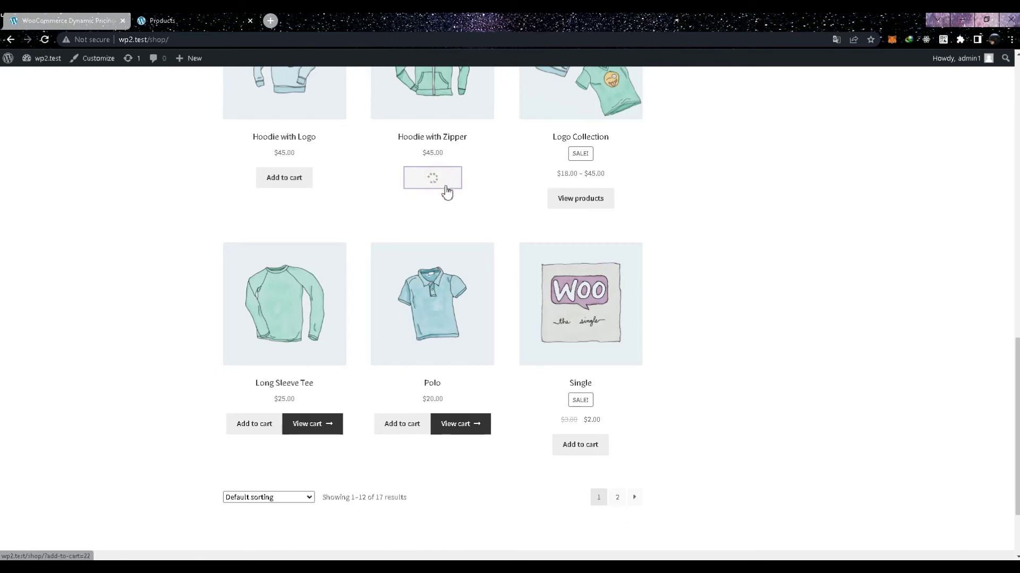
pyautogui.click(474, 188)
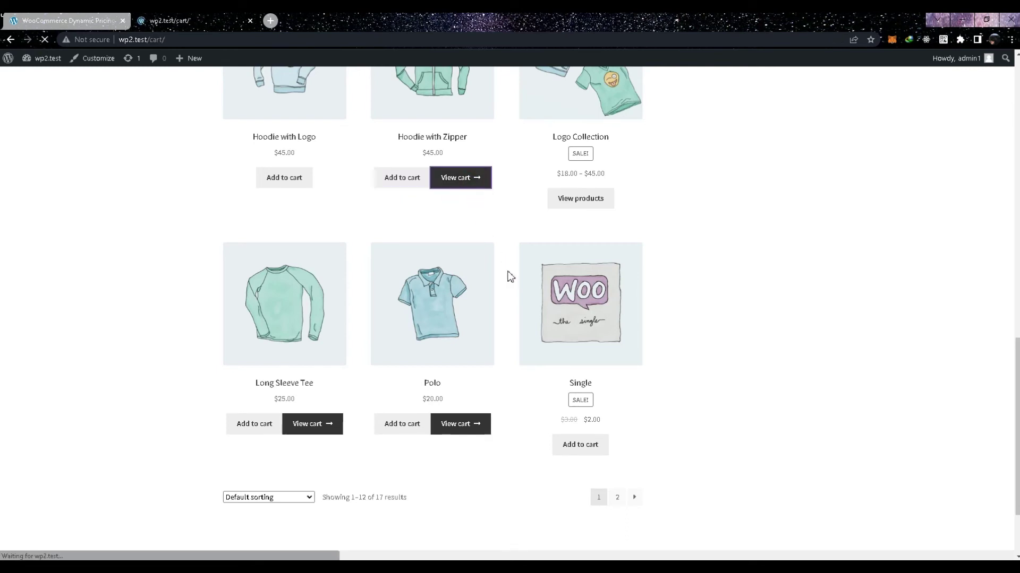
pyautogui.scroll(-2, 522, 290)
pyautogui.scroll(-2, 522, 290)
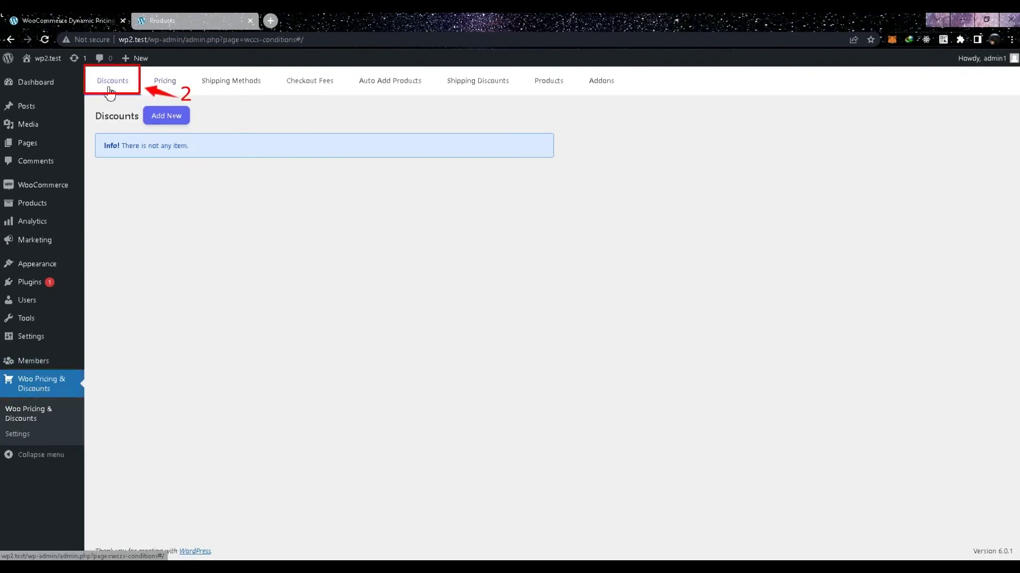
# Create a new discount rule named "Accessories" with the private note "Percentage discount on Accessories".
pyautogui.click(166, 119)
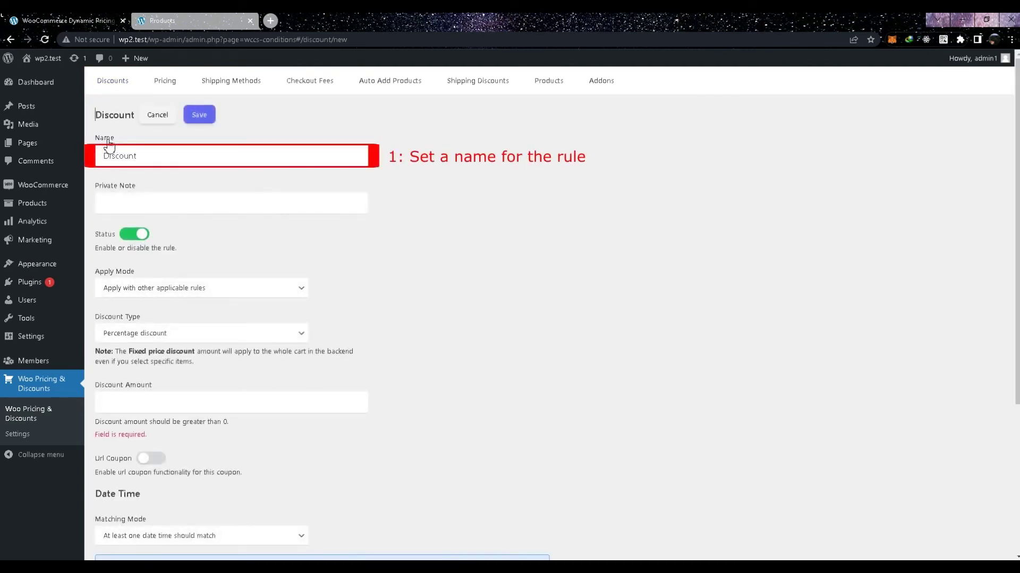
pyautogui.doubleClick(139, 153)
pyautogui.press('BackSpace')
pyautogui.write('Accessories')
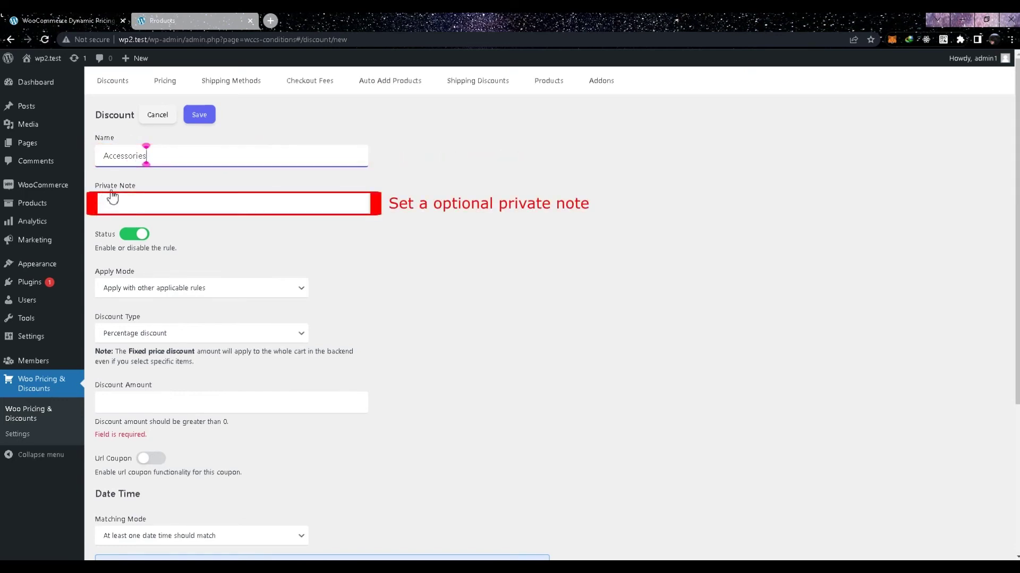
pyautogui.click(112, 197)
pyautogui.write('Per')
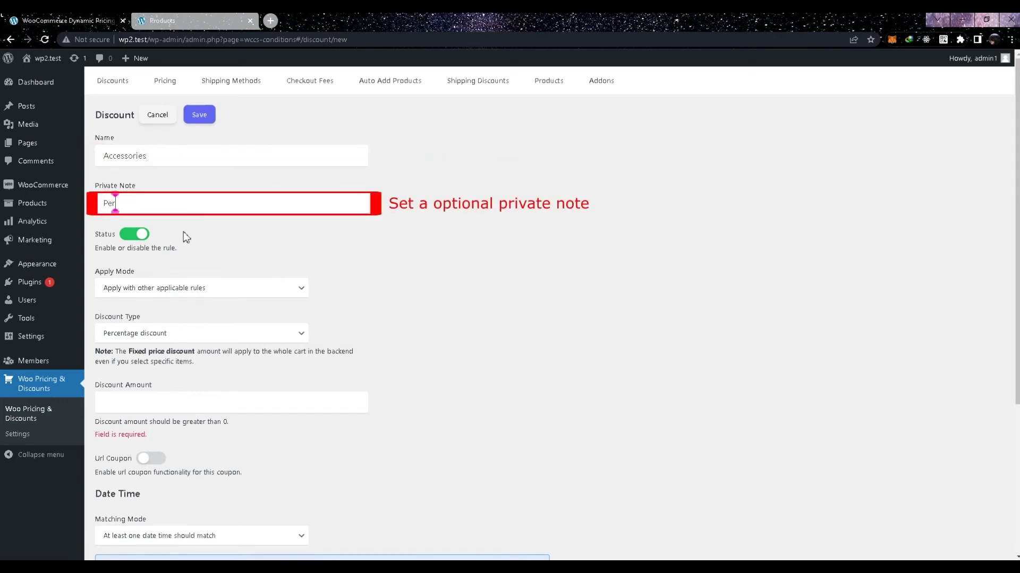
pyautogui.write('centage discount on A')
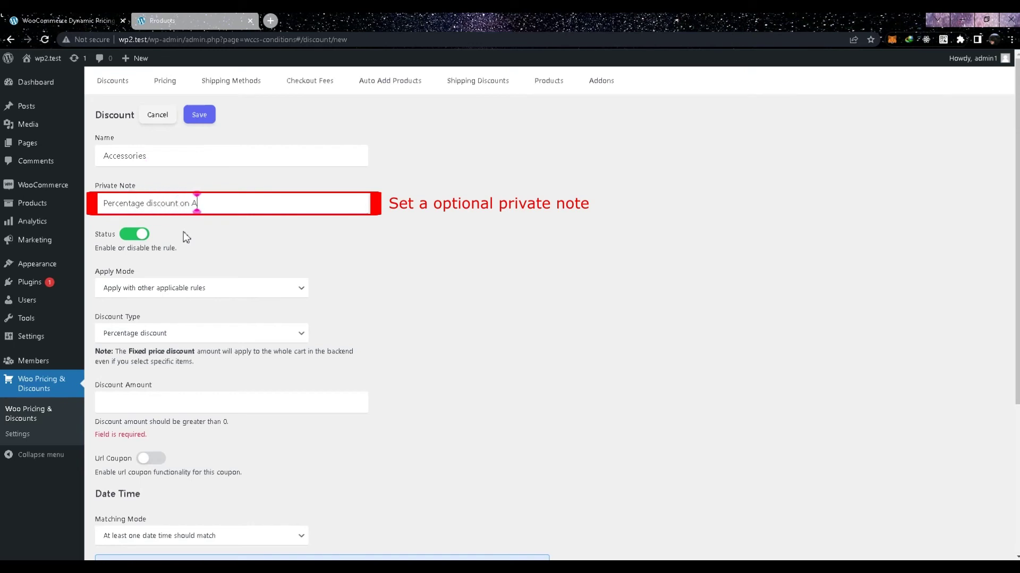
pyautogui.write('ccessories')
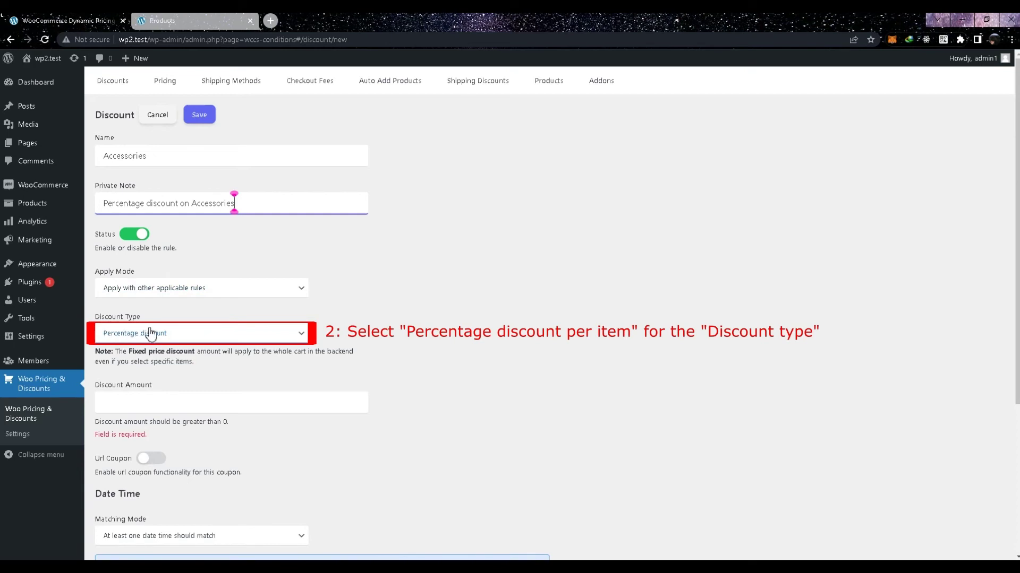
# Set the Accessories rule's discount type to Percentage discount per item with a discount amount of 10.
pyautogui.click(182, 334)
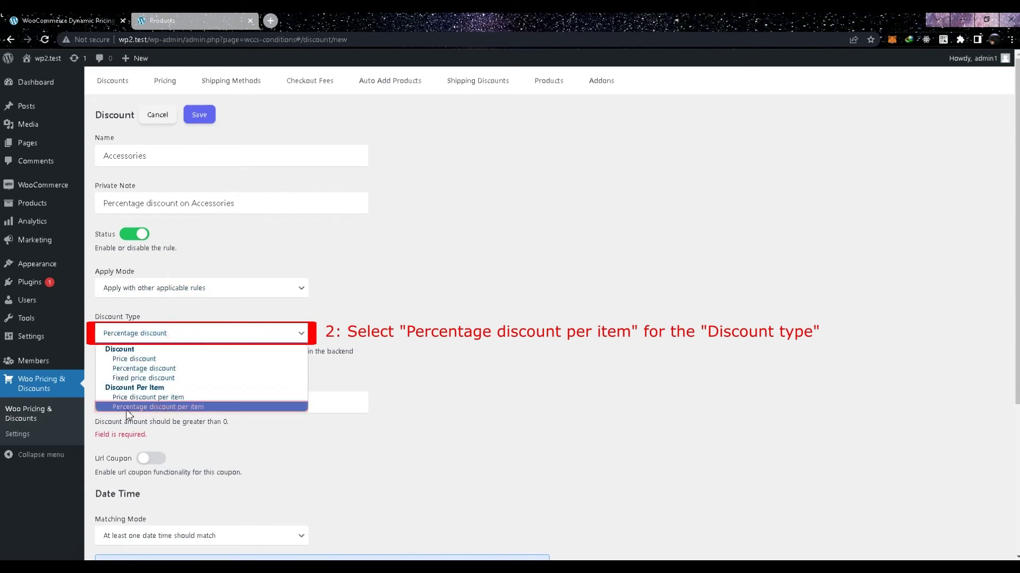
pyautogui.click(155, 408)
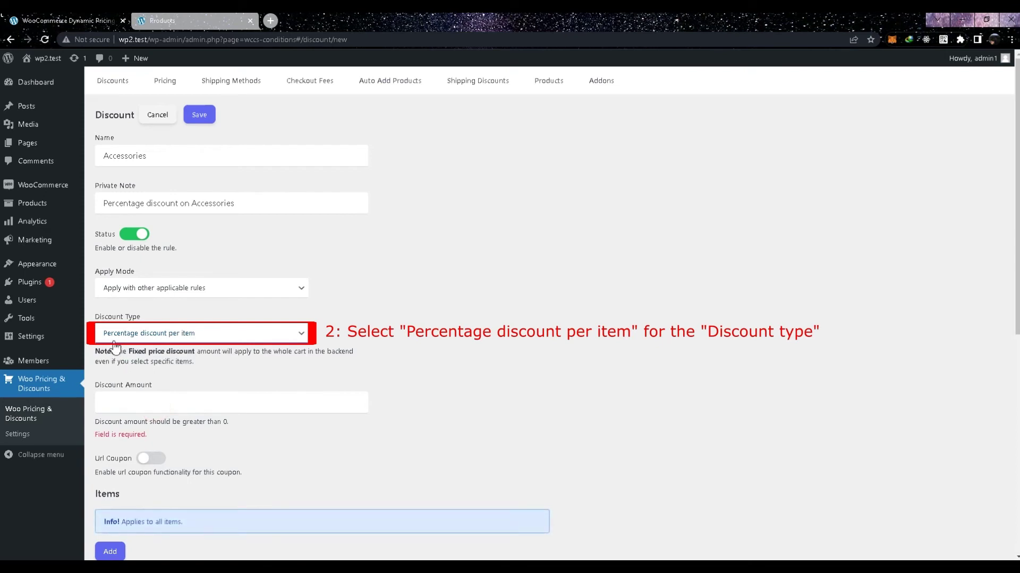
pyautogui.click(142, 398)
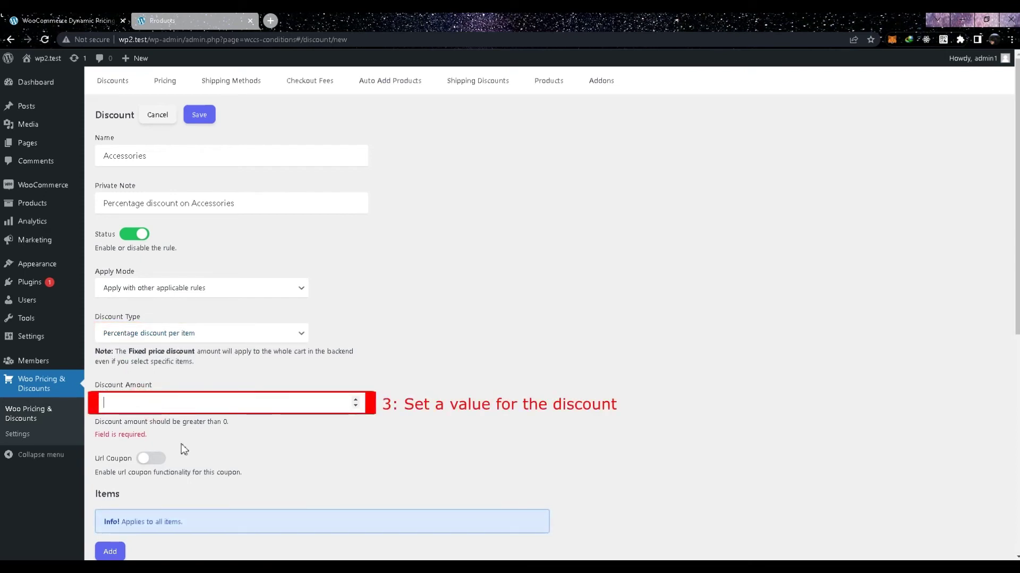
pyautogui.write('10')
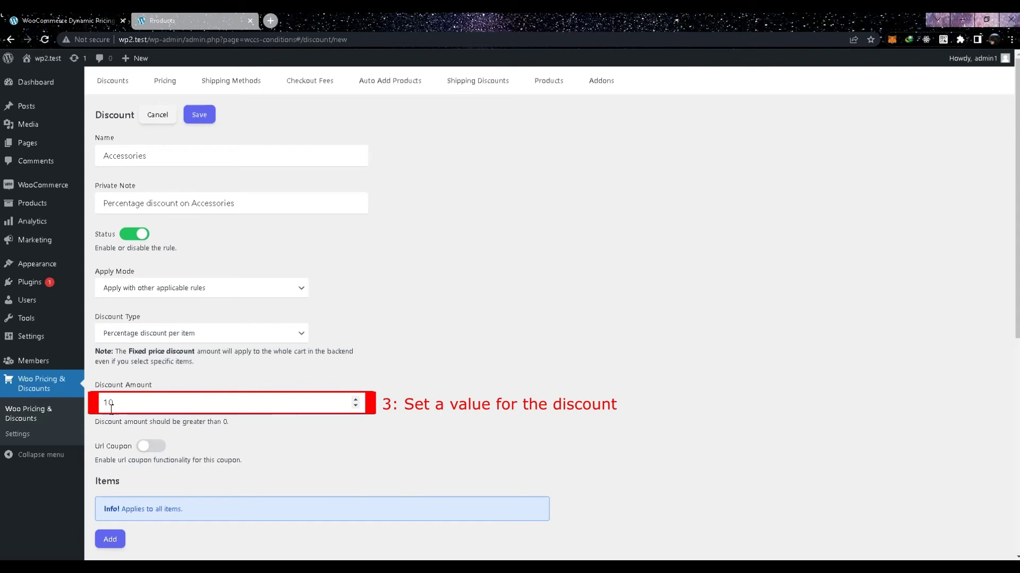
# Add a "Categories in list" item condition for Clothing/Accessories to the Accessories rule and save the rule.
pyautogui.scroll(-4, 234, 441)
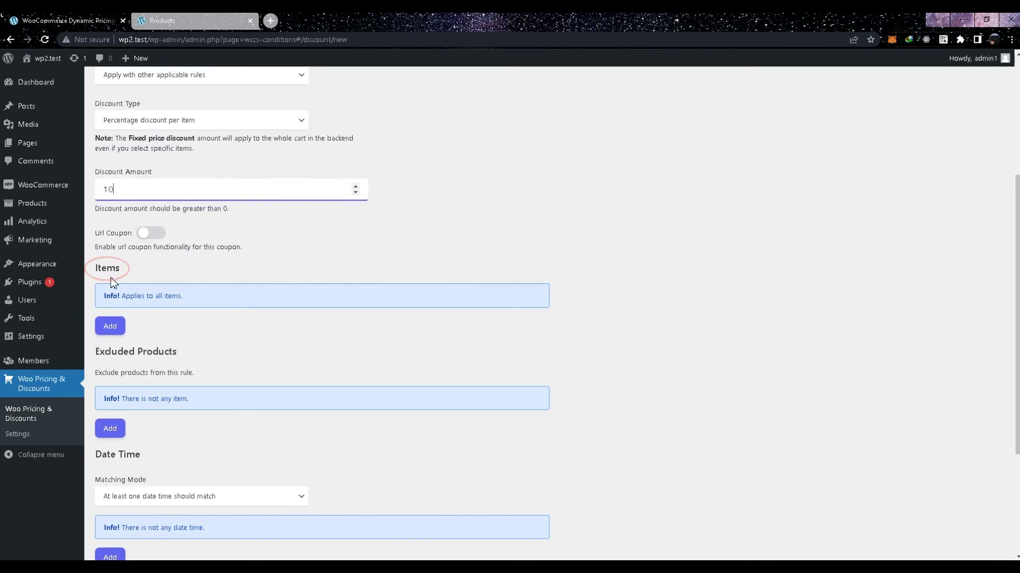
pyautogui.click(109, 327)
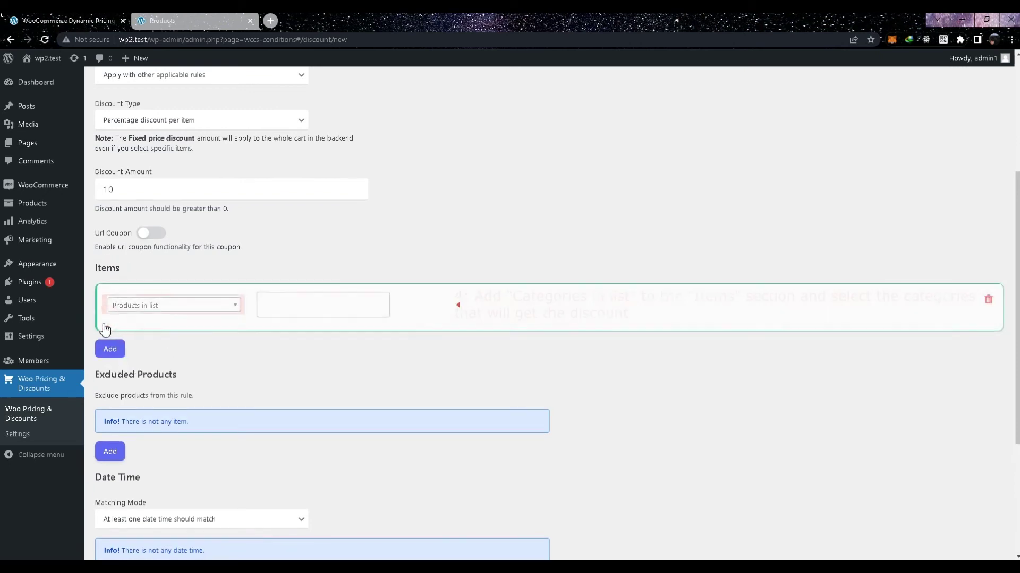
pyautogui.click(151, 305)
pyautogui.write('cate')
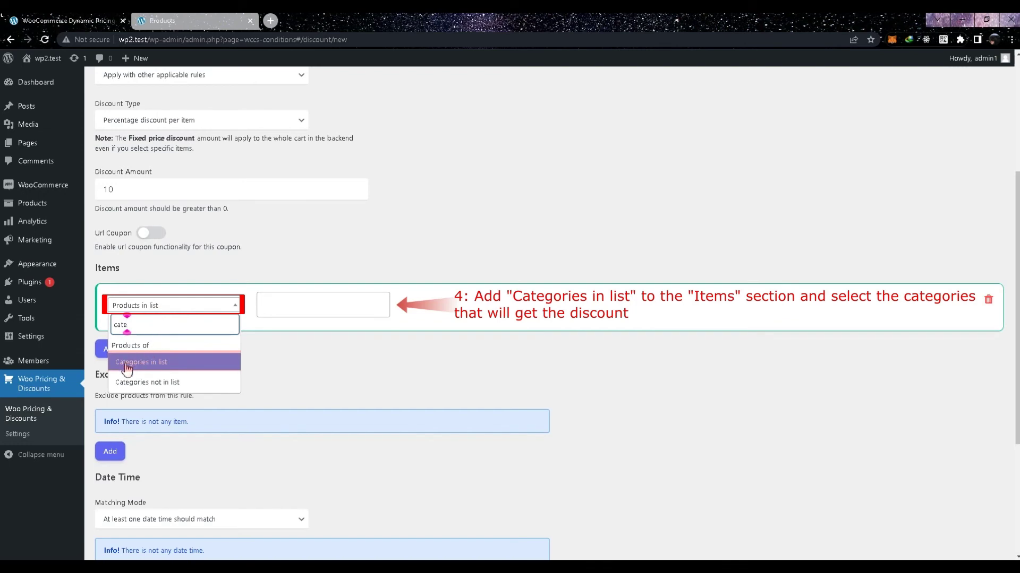
pyautogui.click(159, 367)
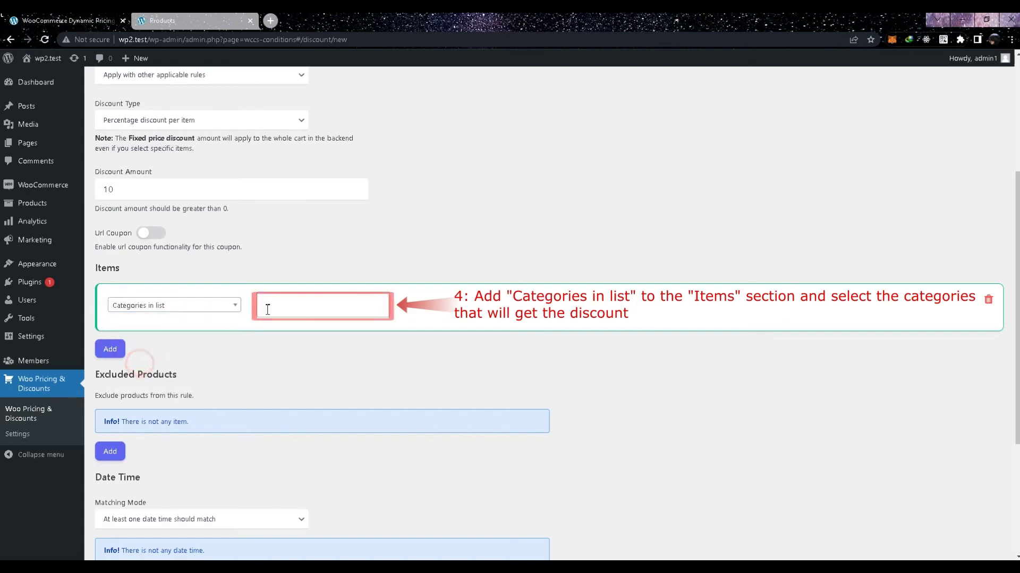
pyautogui.click(289, 301)
pyautogui.write('Acce')
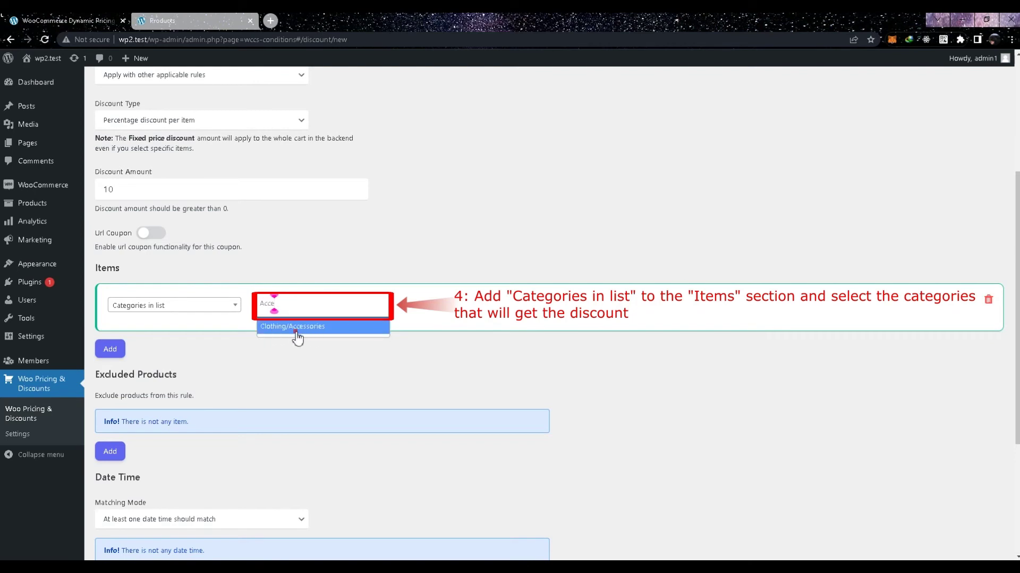
pyautogui.click(293, 328)
pyautogui.scroll(4, 312, 319)
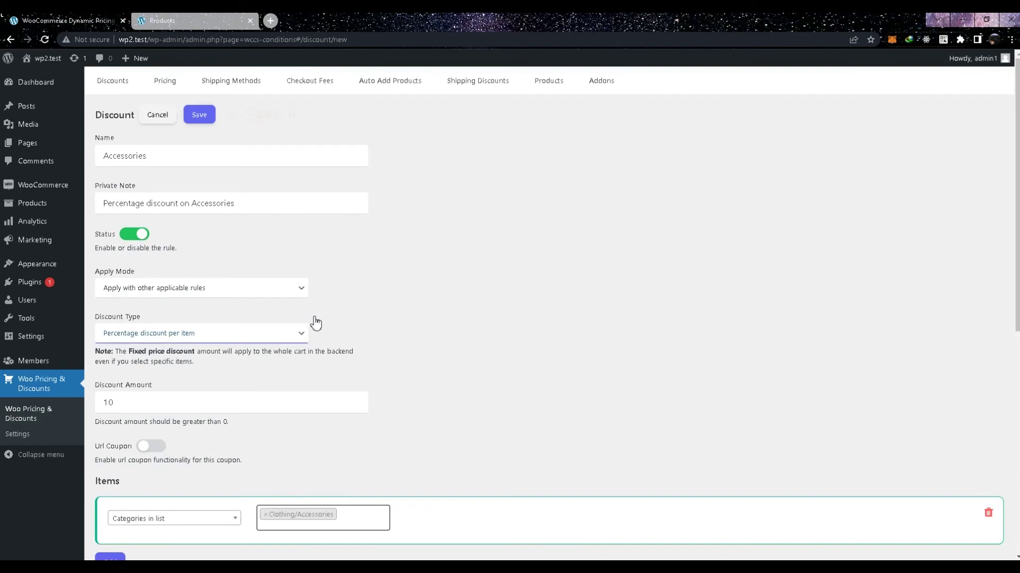
pyautogui.click(201, 115)
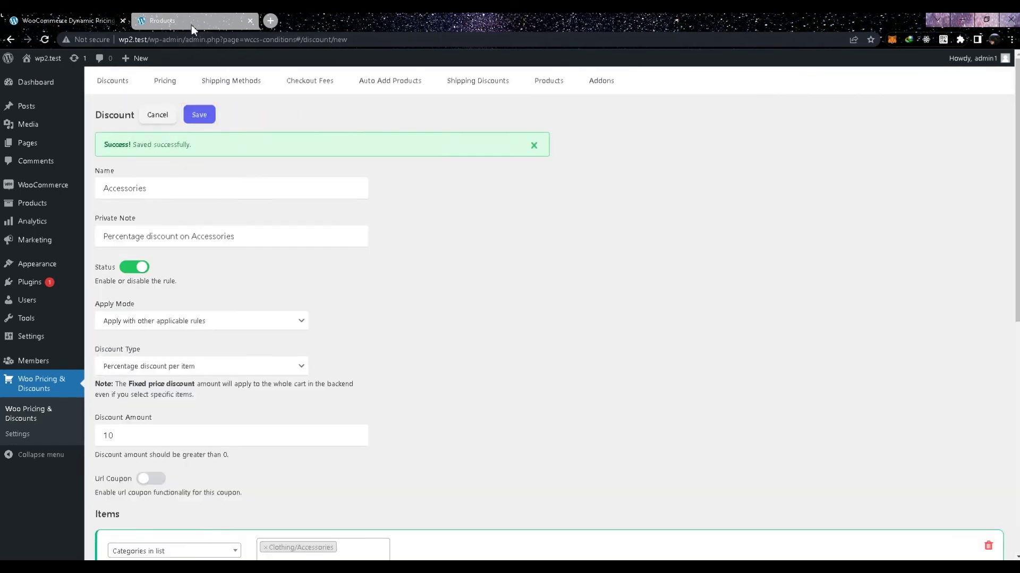
# In the shop, add the Long Sleeve Tee and a product from the second catalogue page to the cart, and view the cart totals.
pyautogui.click(191, 22)
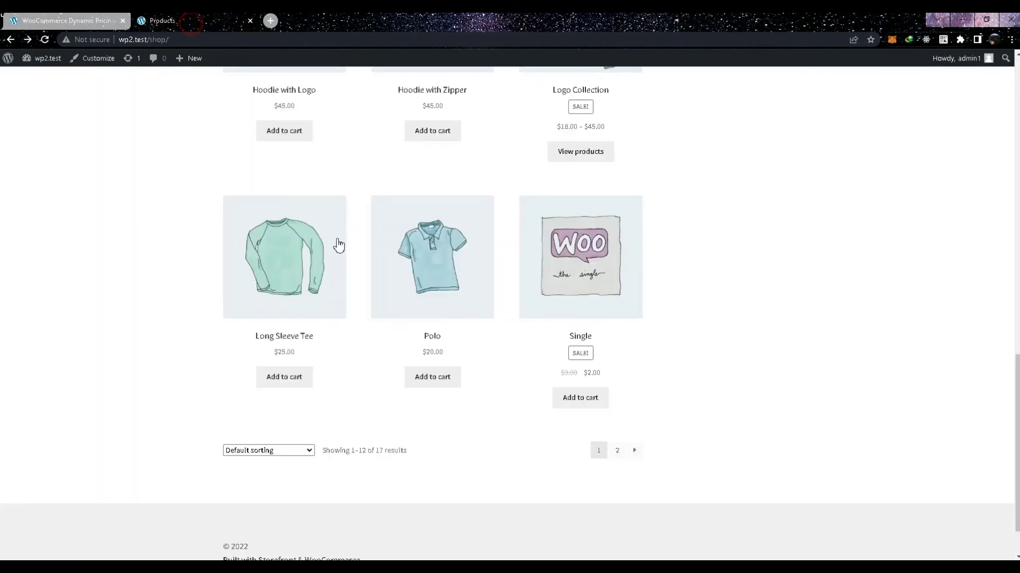
pyautogui.click(293, 368)
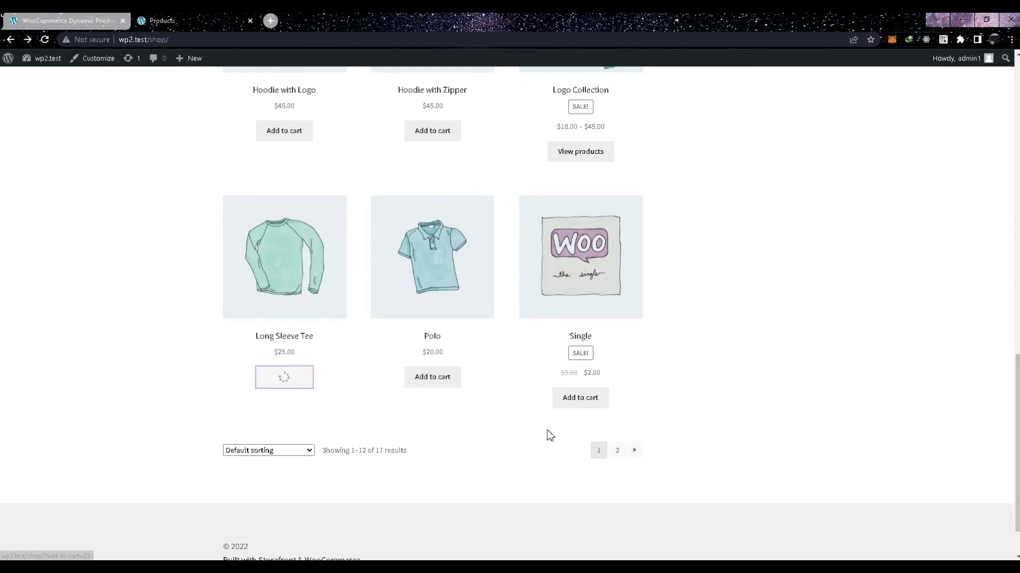
pyautogui.click(617, 451)
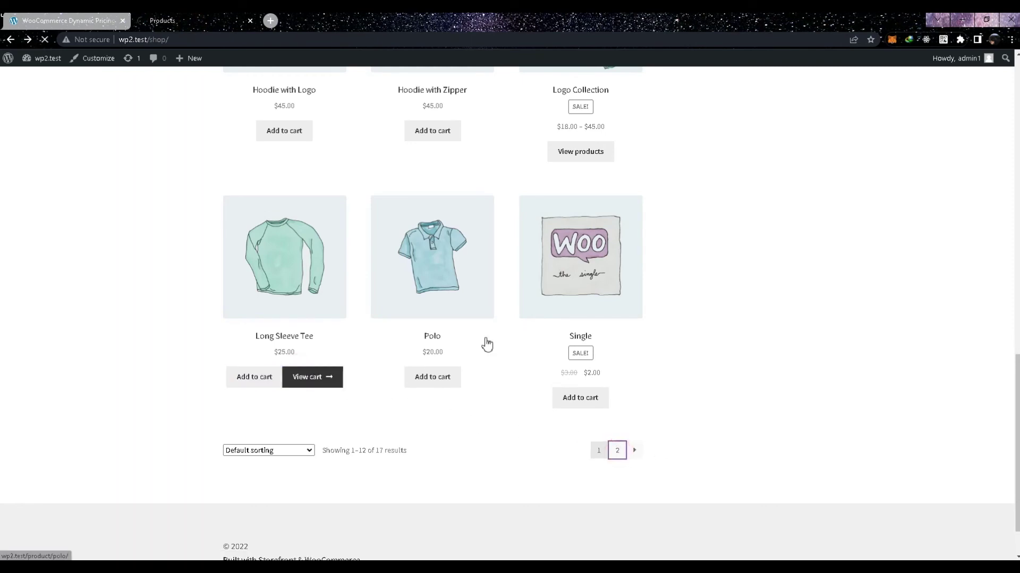
pyautogui.click(284, 493)
pyautogui.click(335, 495)
pyautogui.scroll(-3, 398, 446)
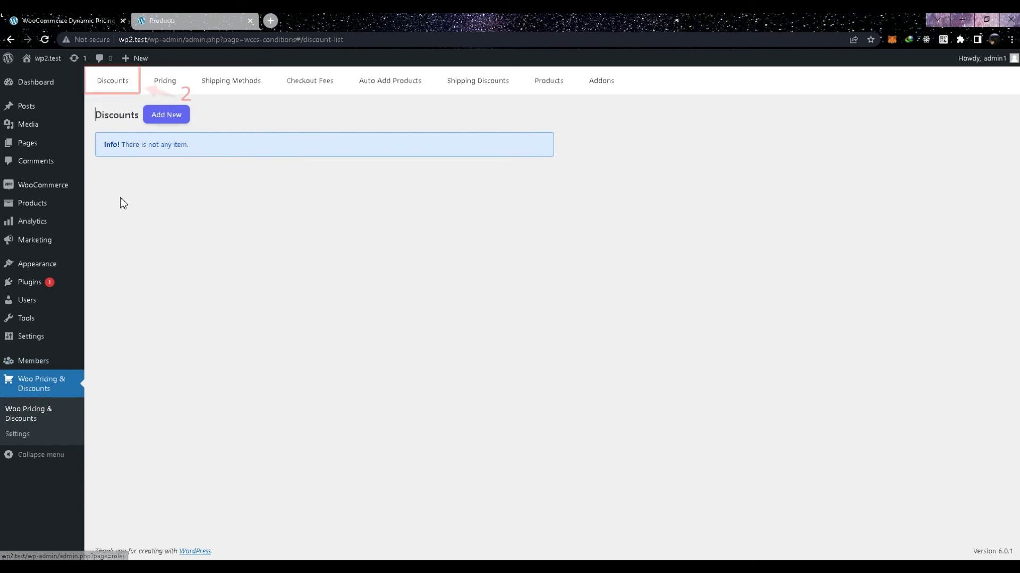
# Create a new discount rule named "Hoodies discount" with the private note "Category discount based on cart subtotal".
pyautogui.click(106, 88)
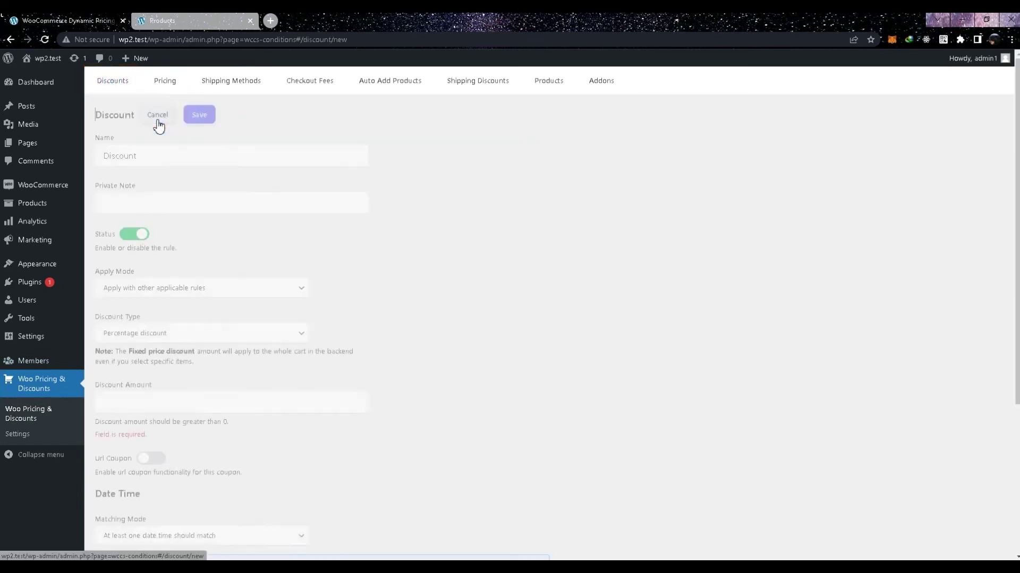
pyautogui.moveTo(141, 156); pyautogui.dragTo(97, 157)
pyautogui.press('BackSpace')
pyautogui.write('H')
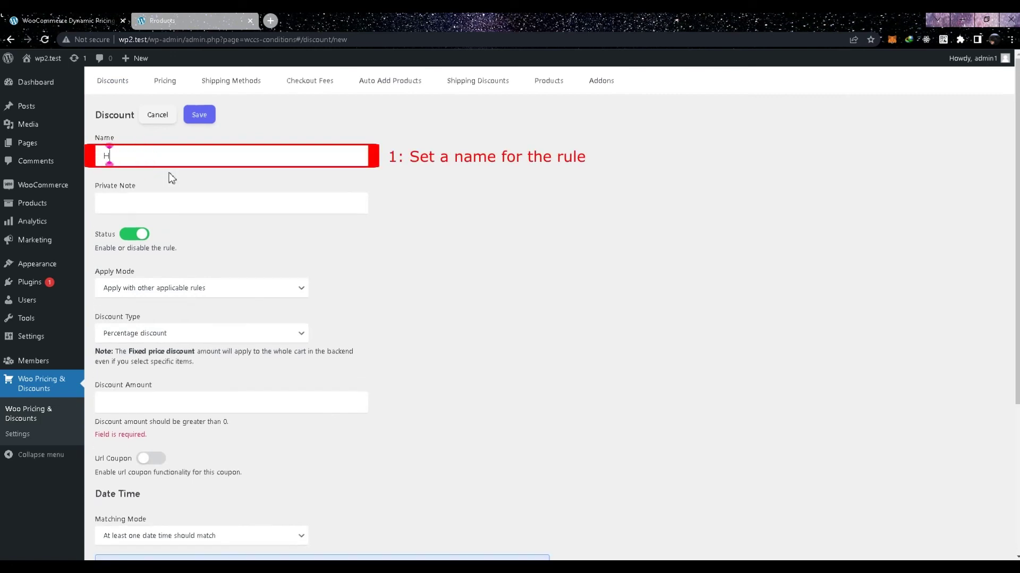
pyautogui.write('oodies discount')
pyautogui.click(154, 198)
pyautogui.write('Category discount bas')
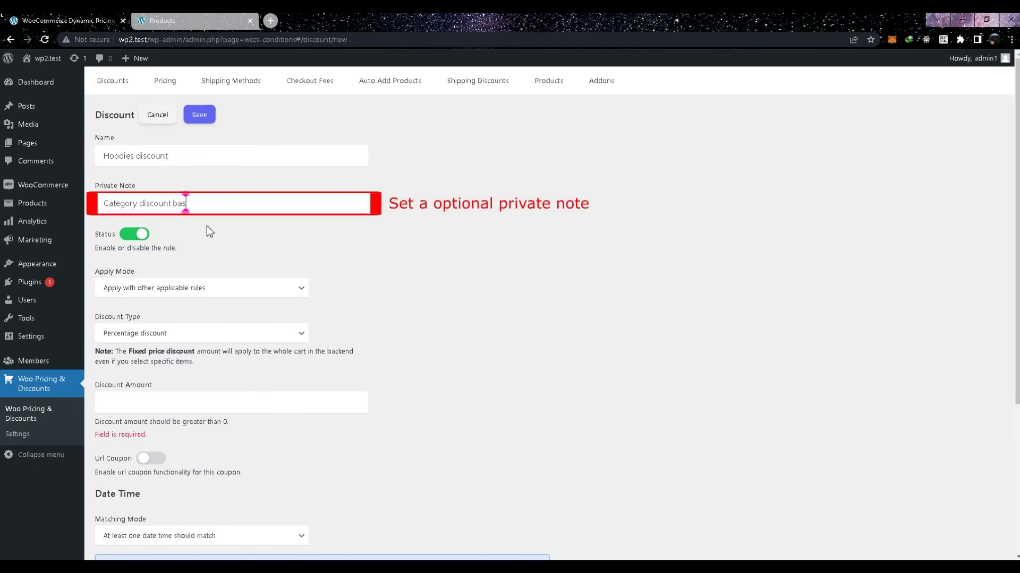
pyautogui.write('ed on cart subtotal')
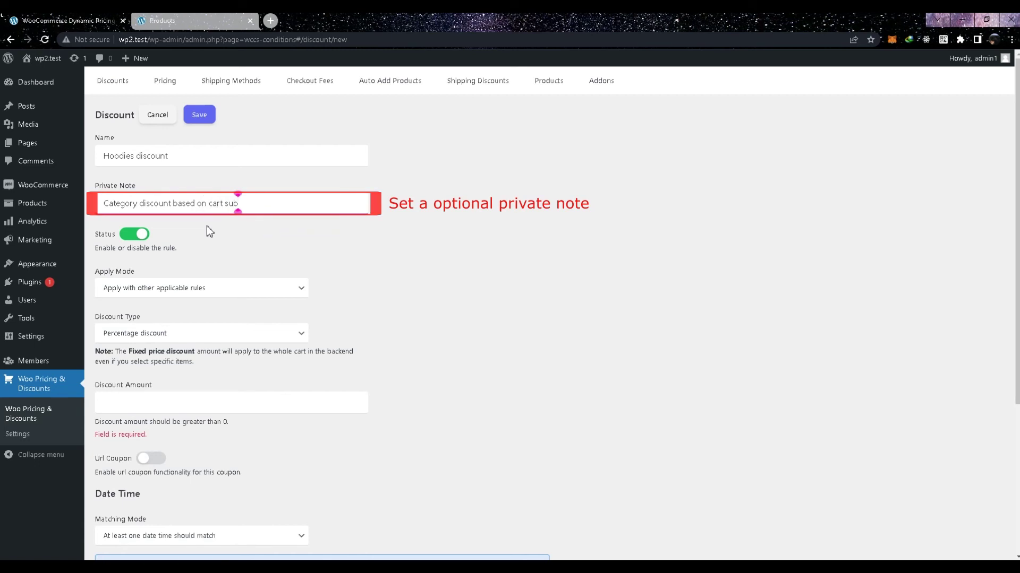
# Set the Hoodies discount rule's discount type to Percentage discount per item with a discount amount of 20.
pyautogui.click(150, 333)
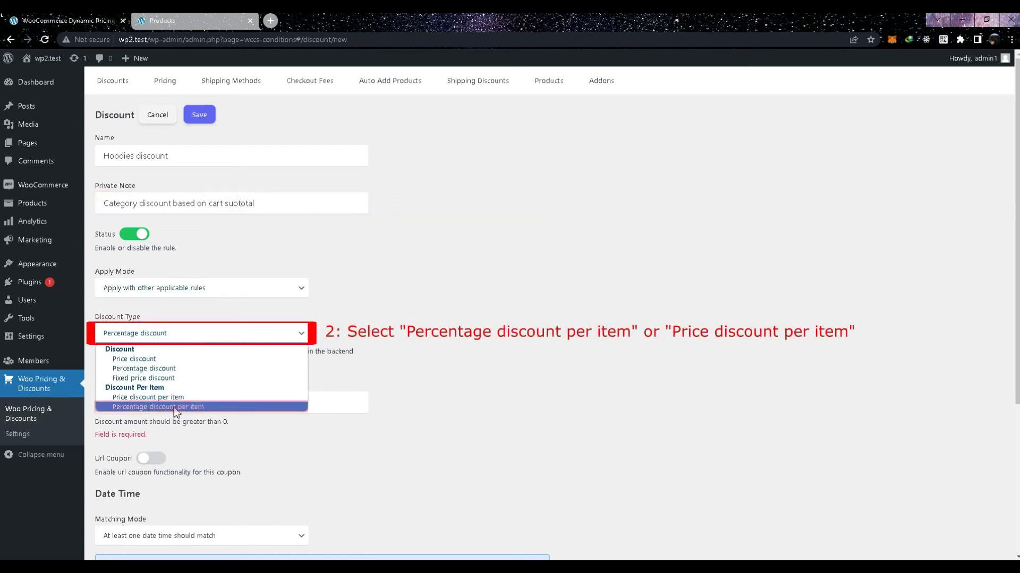
pyautogui.click(142, 408)
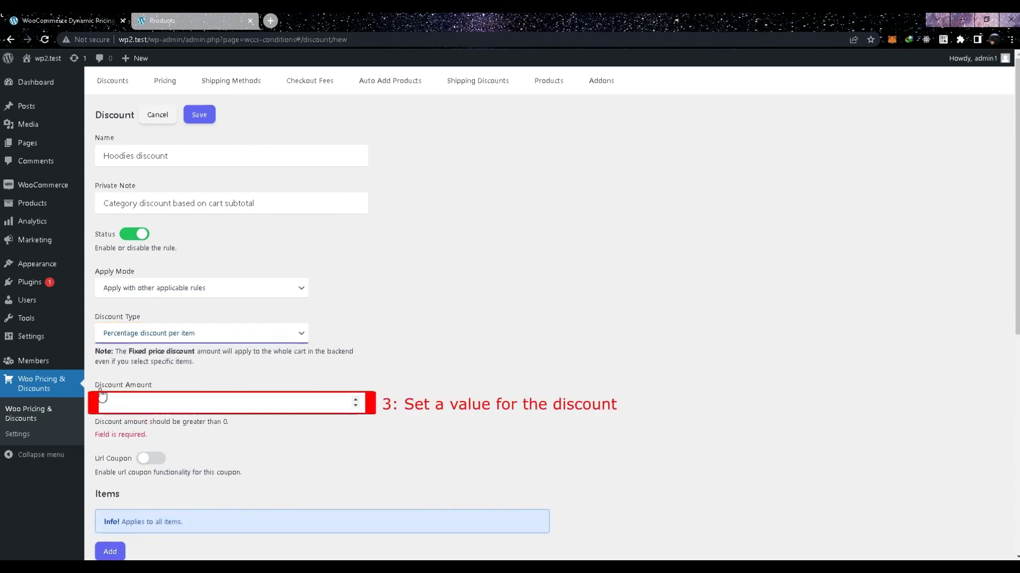
pyautogui.click(139, 404)
pyautogui.write('20')
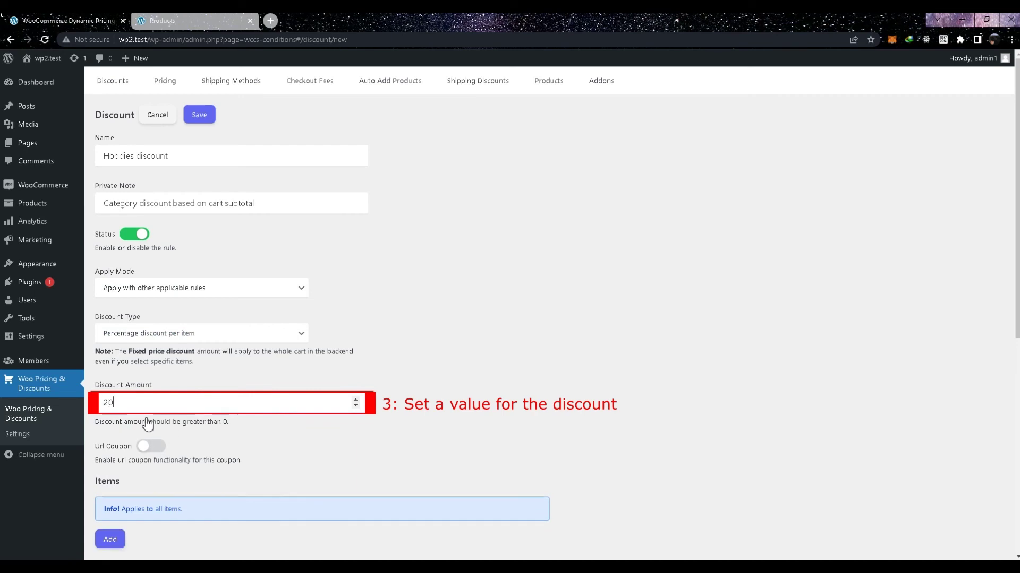
# Add a "Categories in list" item condition for Clothing/Hoodies to the Hoodies discount rule.
pyautogui.scroll(-3, 232, 445)
pyautogui.scroll(-1, 232, 445)
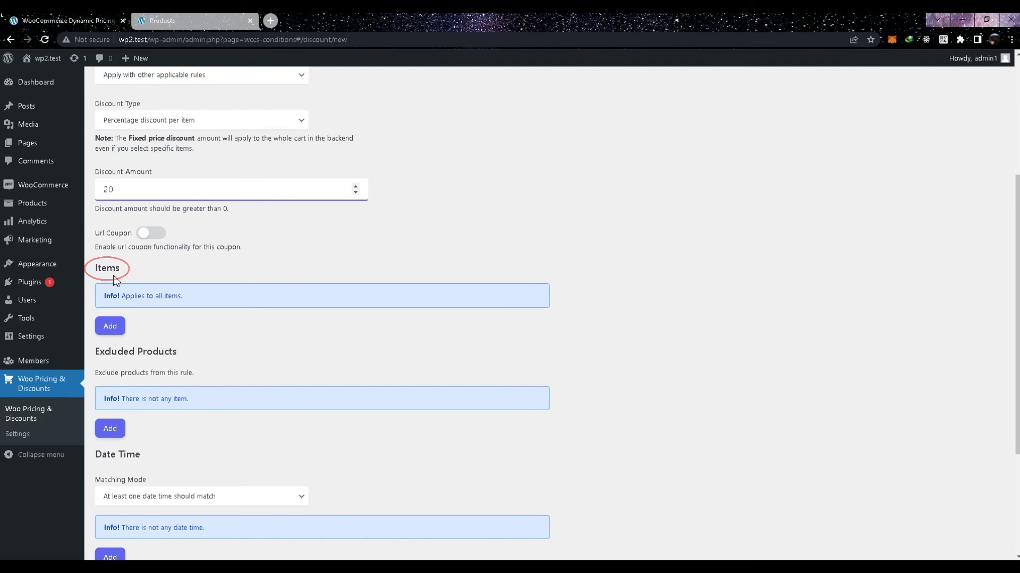
pyautogui.click(118, 324)
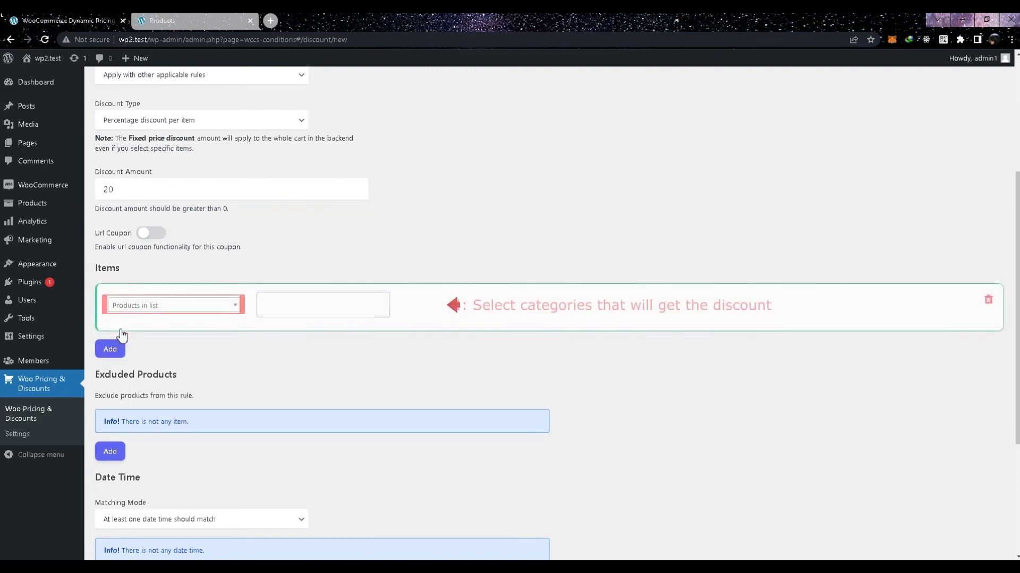
pyautogui.click(175, 308)
pyautogui.write('cat')
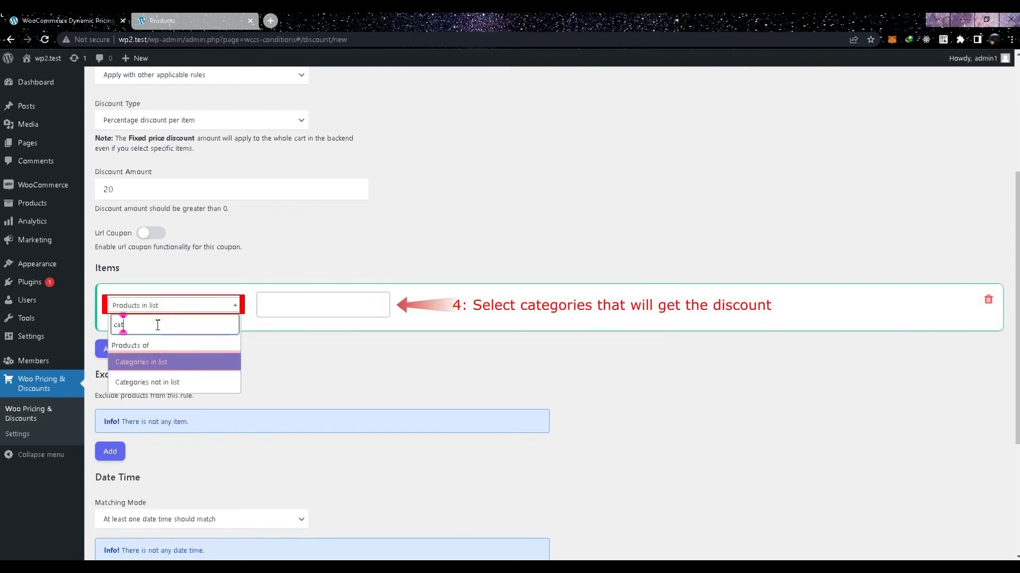
pyautogui.click(131, 366)
pyautogui.click(270, 299)
pyautogui.write('Hood')
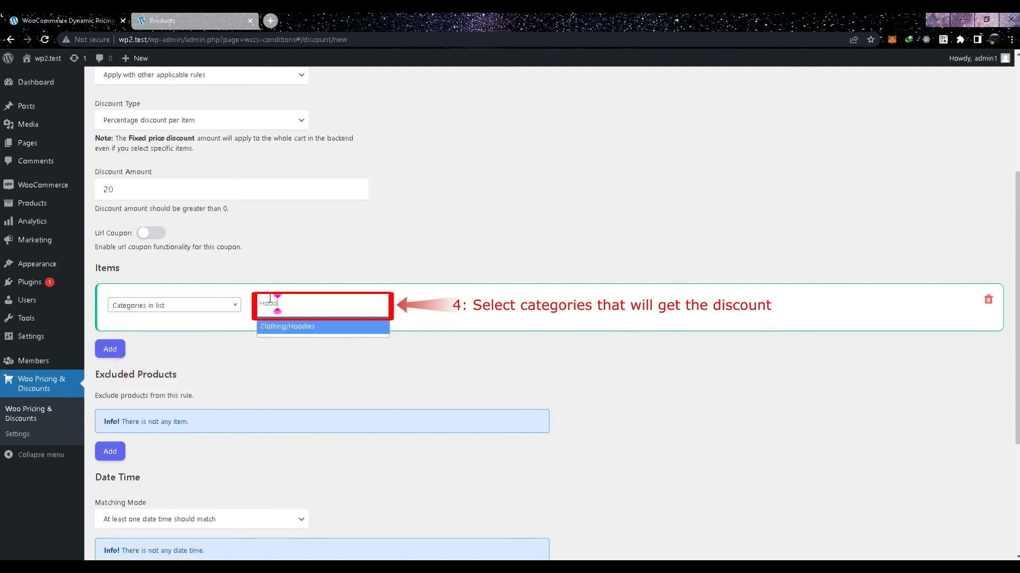
pyautogui.click(287, 328)
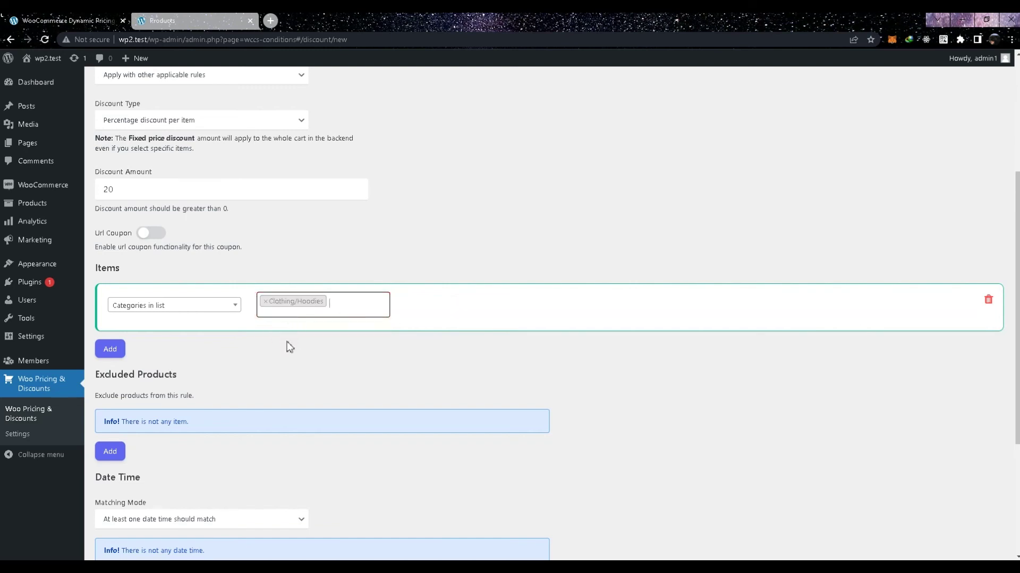
# Add a "Subtotal including tax" condition of Greater equal to 100 to the Hoodies discount rule and save the rule.
pyautogui.scroll(-4, 287, 350)
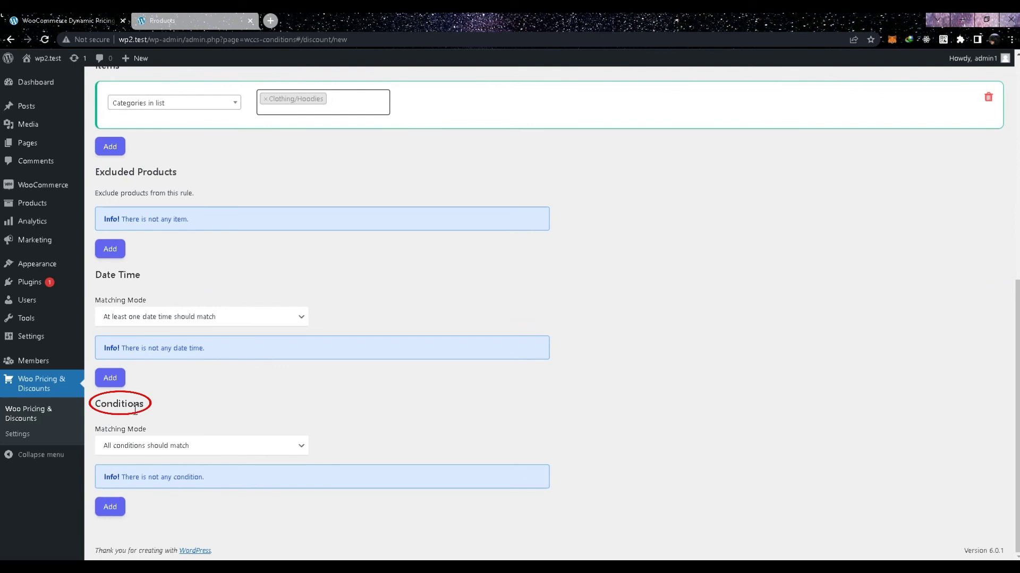
pyautogui.click(110, 511)
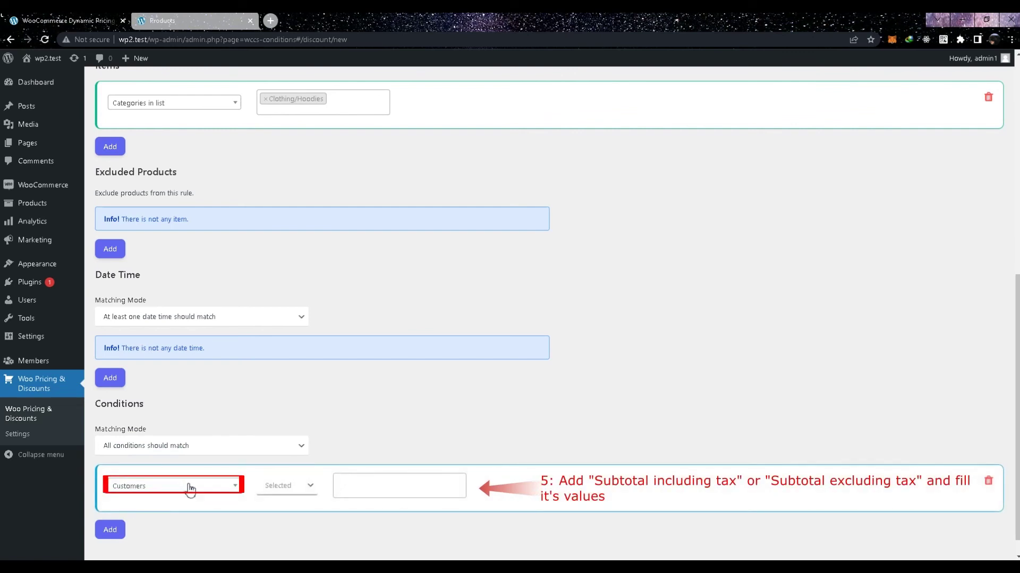
pyautogui.click(190, 487)
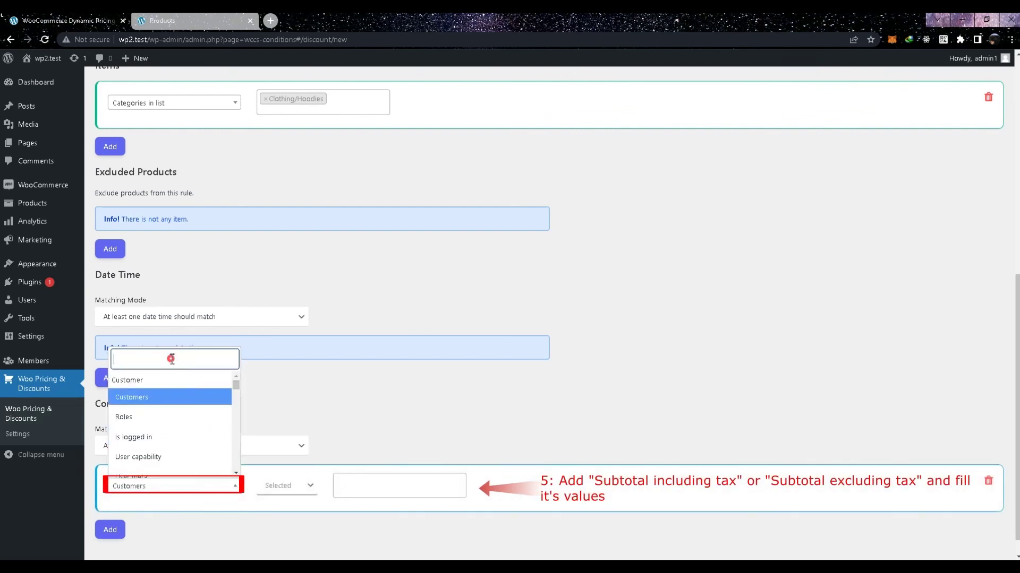
pyautogui.write('sub')
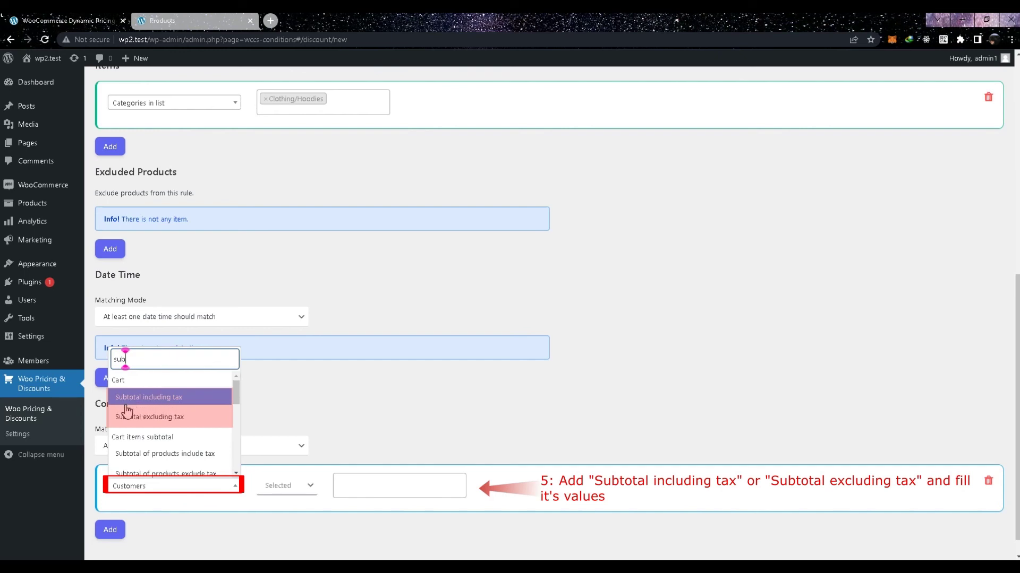
pyautogui.click(155, 399)
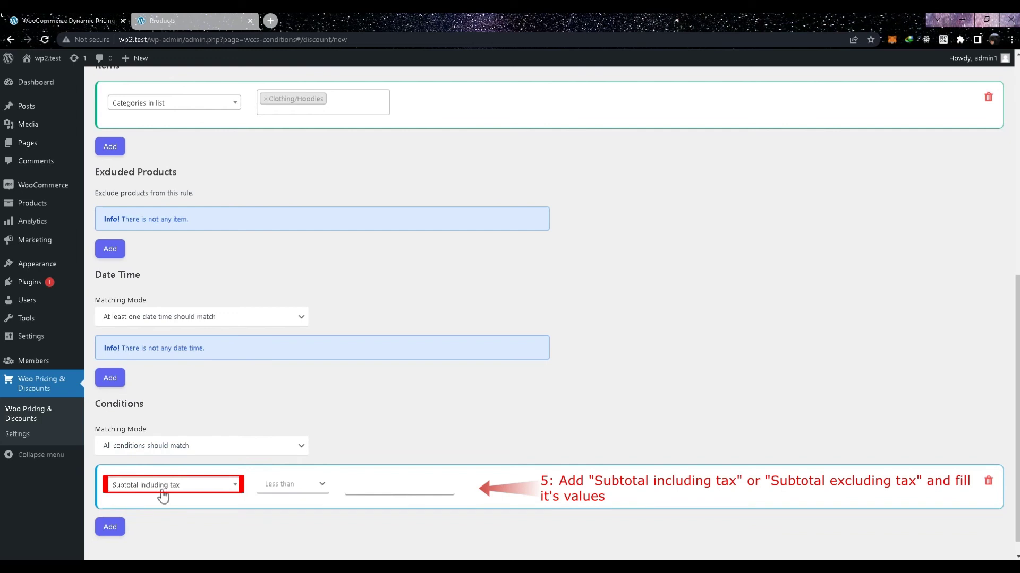
pyautogui.click(291, 486)
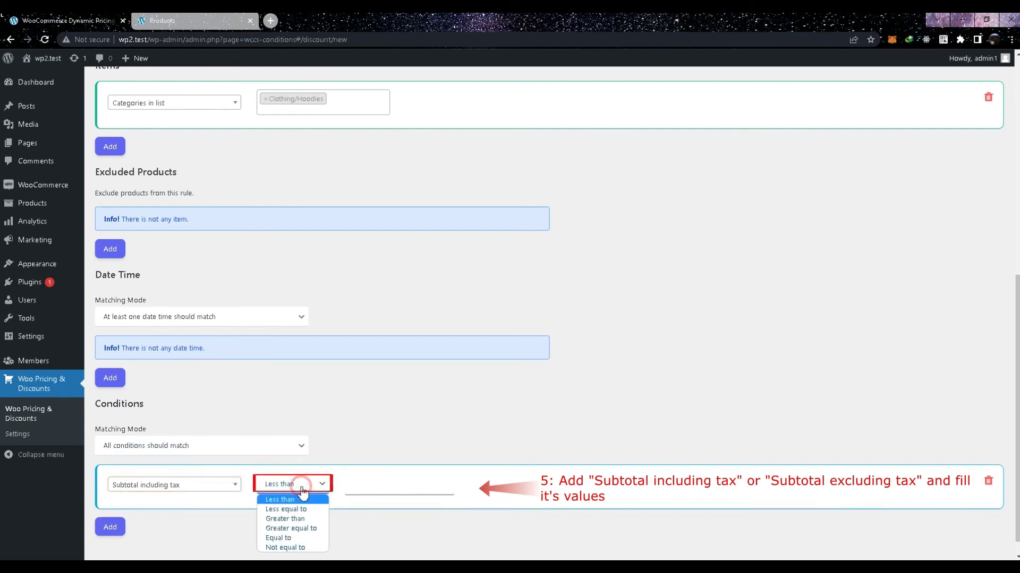
pyautogui.click(287, 529)
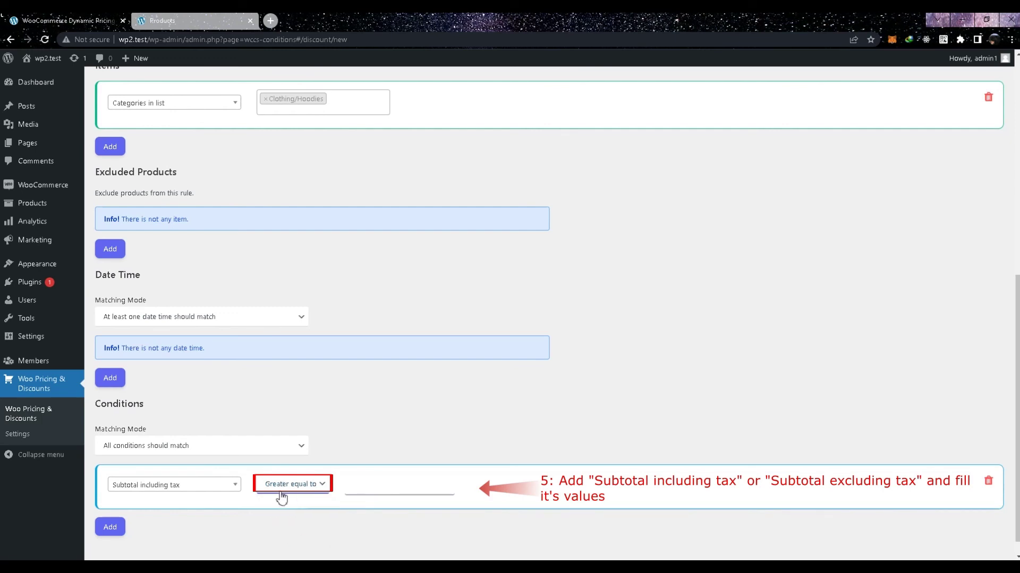
pyautogui.click(374, 486)
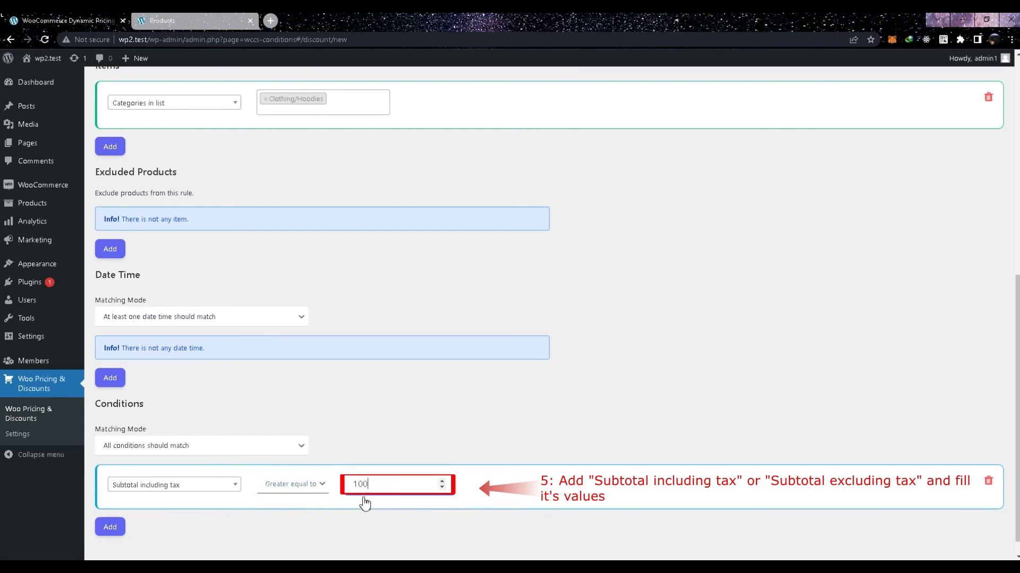
pyautogui.scroll(8, 361, 483)
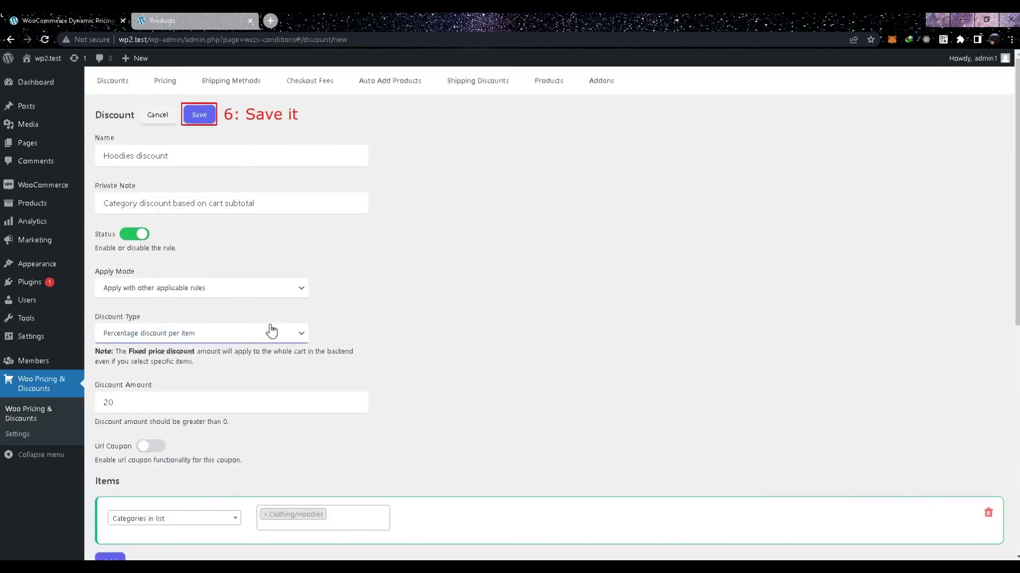
pyautogui.click(200, 124)
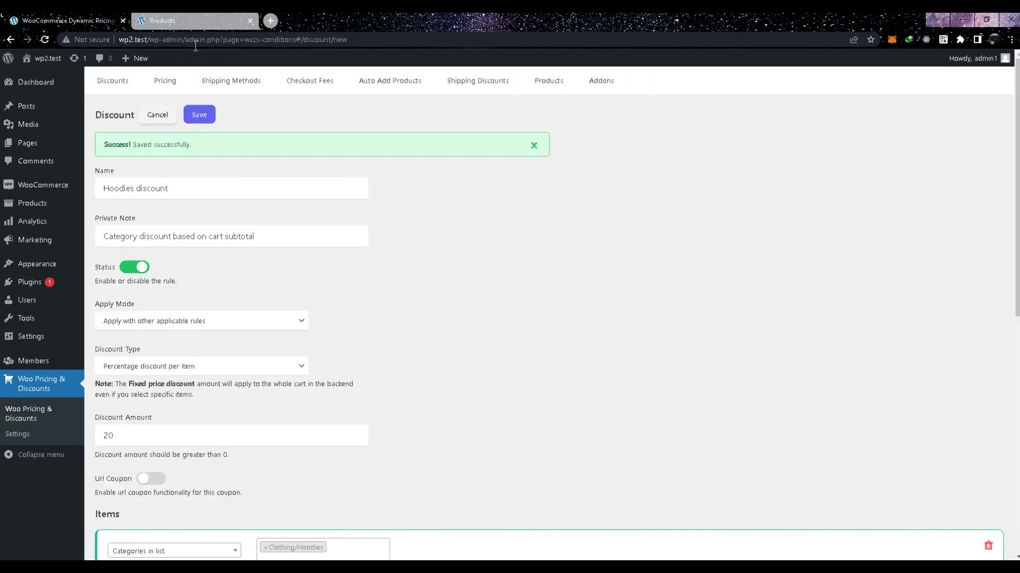
# Switch to the shop and add the Hoodie with Zipper to the cart.
pyautogui.click(185, 24)
pyautogui.scroll(-10, 308, 334)
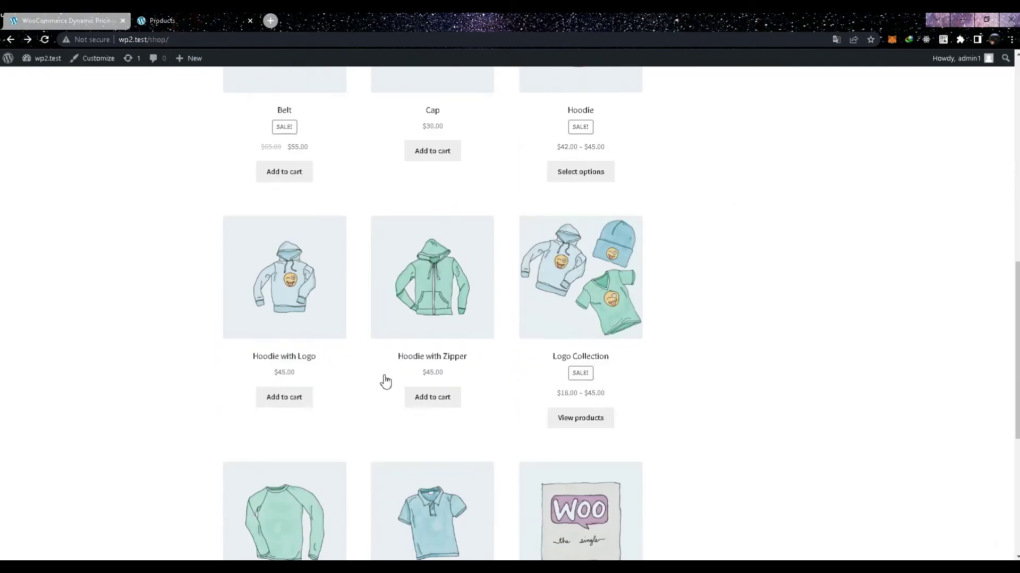
pyautogui.click(413, 404)
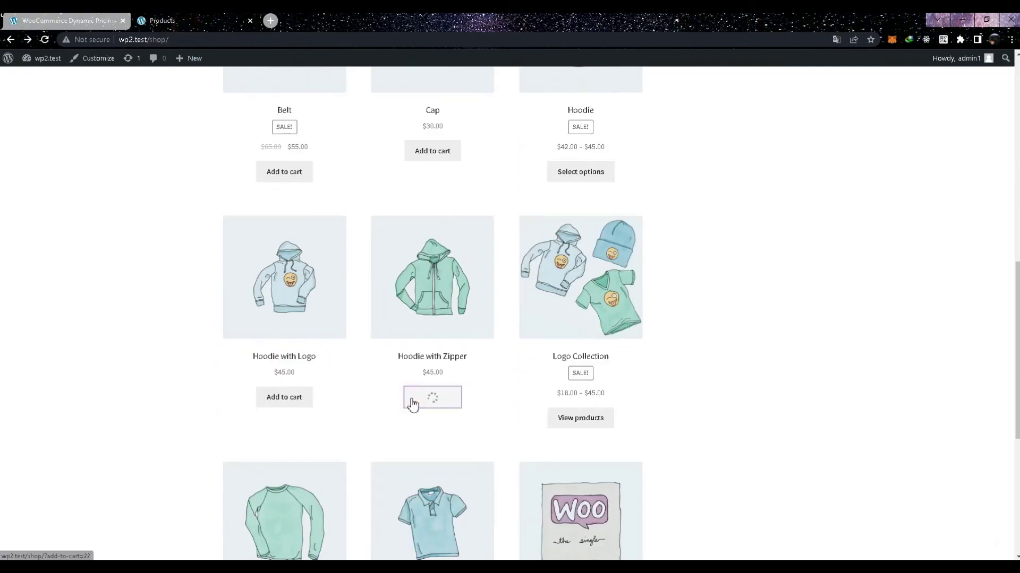
pyautogui.click(463, 407)
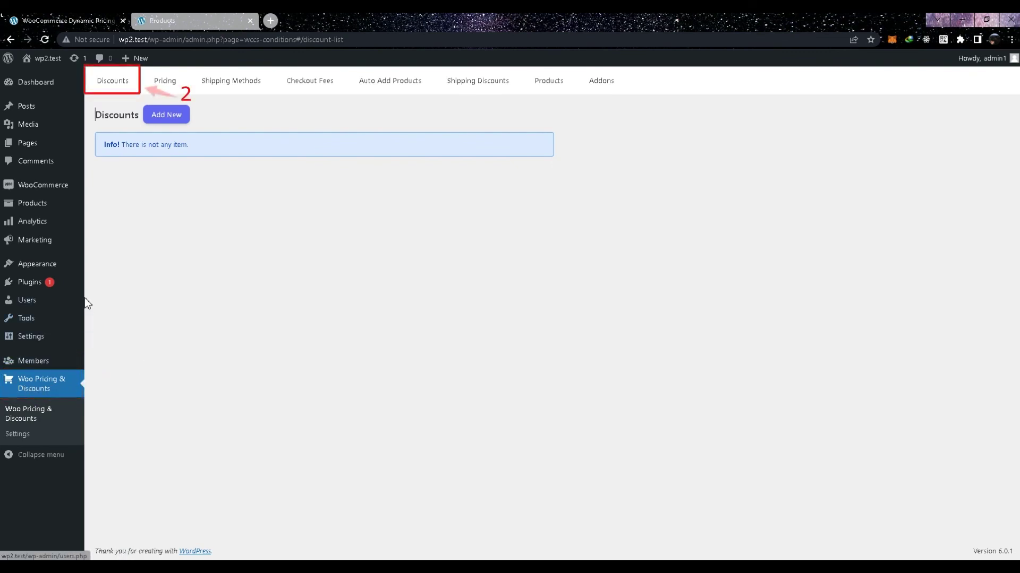
# Create a new discount rule with the private note "Get discount when t-shirts and hoodies in the cart" and a discount amount of 30.
pyautogui.click(107, 85)
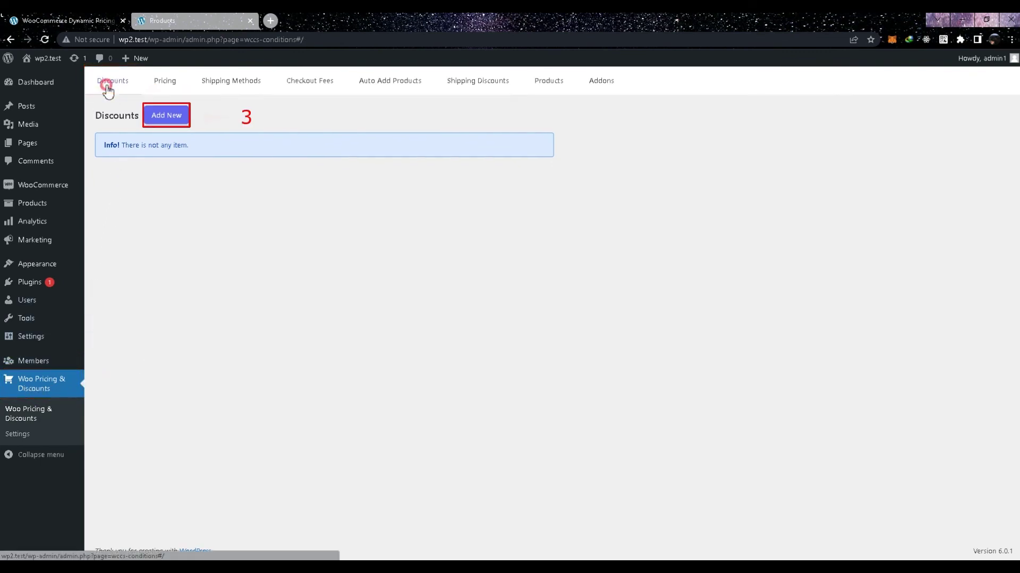
pyautogui.click(165, 121)
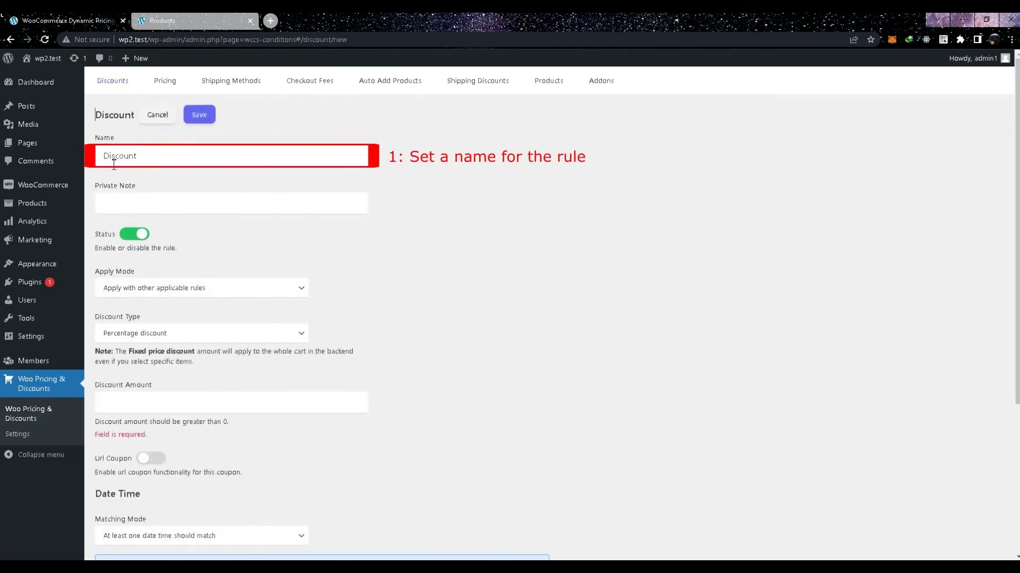
pyautogui.click(131, 206)
pyautogui.write('Get discount when t-shirts and hoodi')
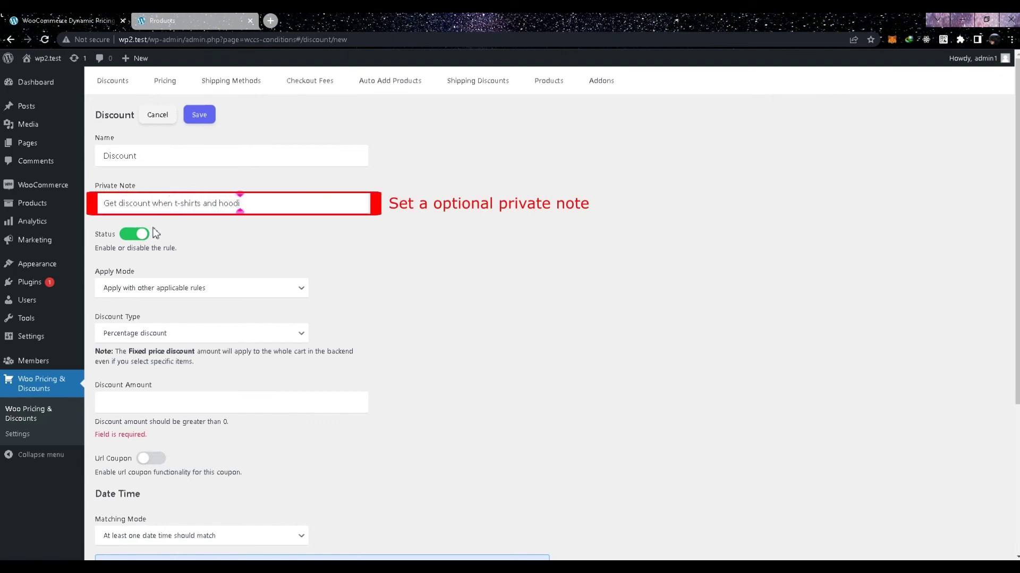
pyautogui.write('es in the cart')
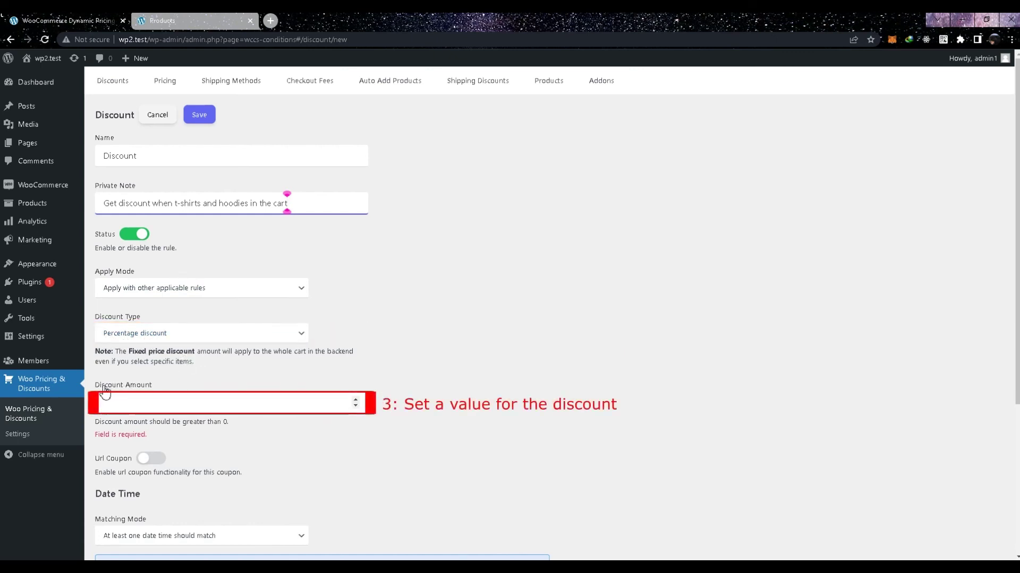
pyautogui.click(132, 402)
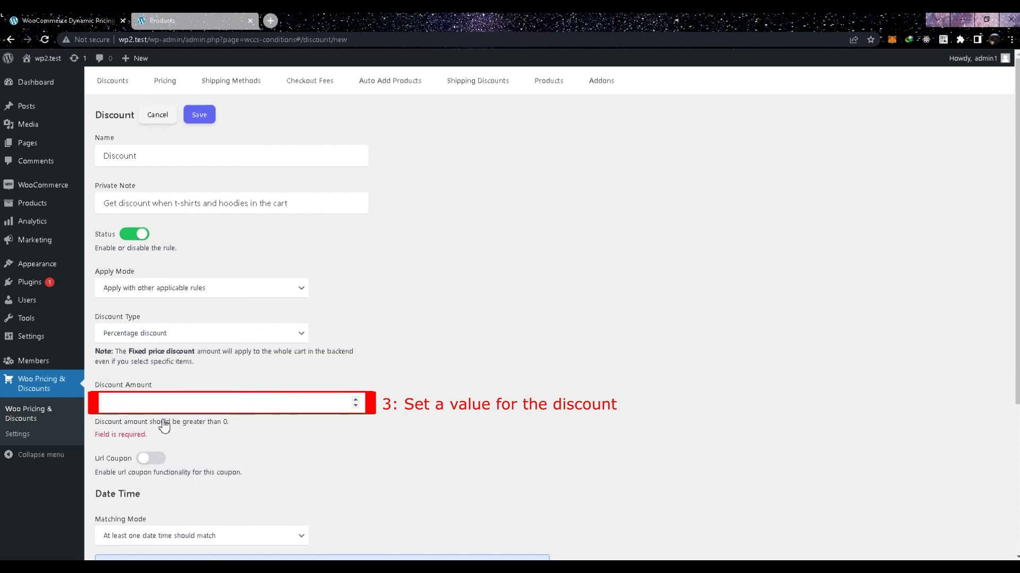
pyautogui.write('30')
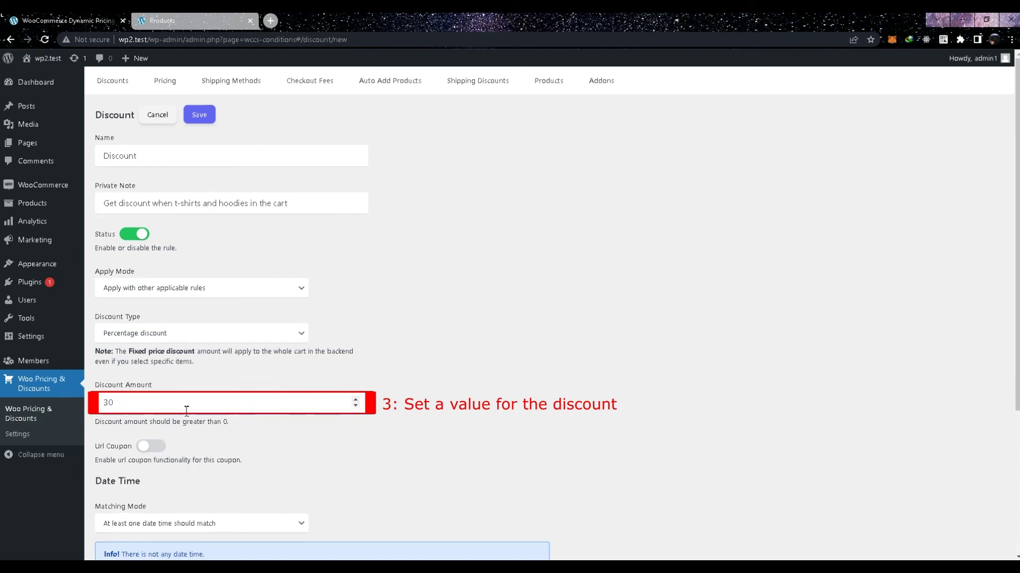
# Add a "Product categories in cart" condition matching "All of" to the new t-shirts and hoodies discount rule.
pyautogui.scroll(-4, 188, 440)
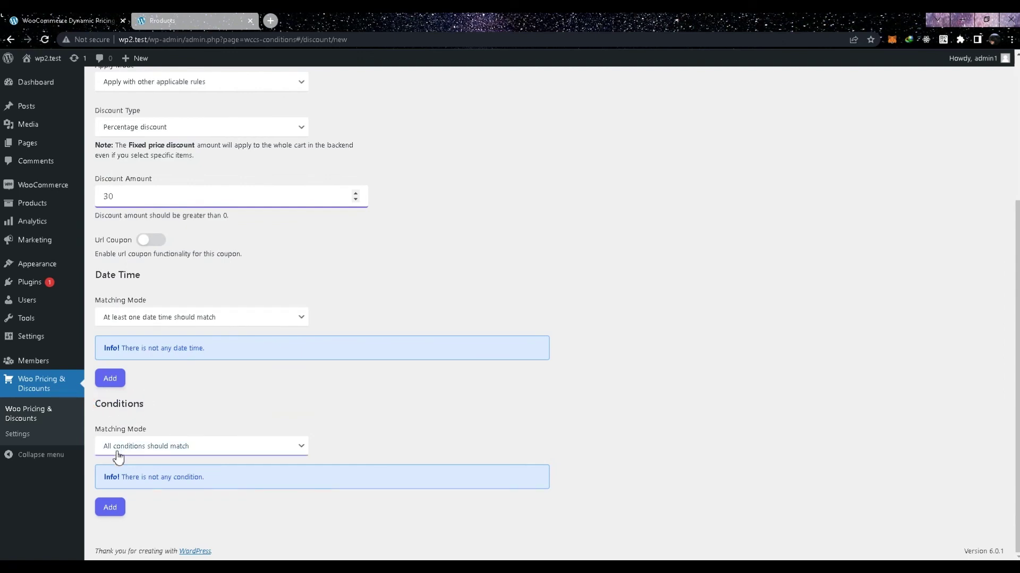
pyautogui.click(111, 512)
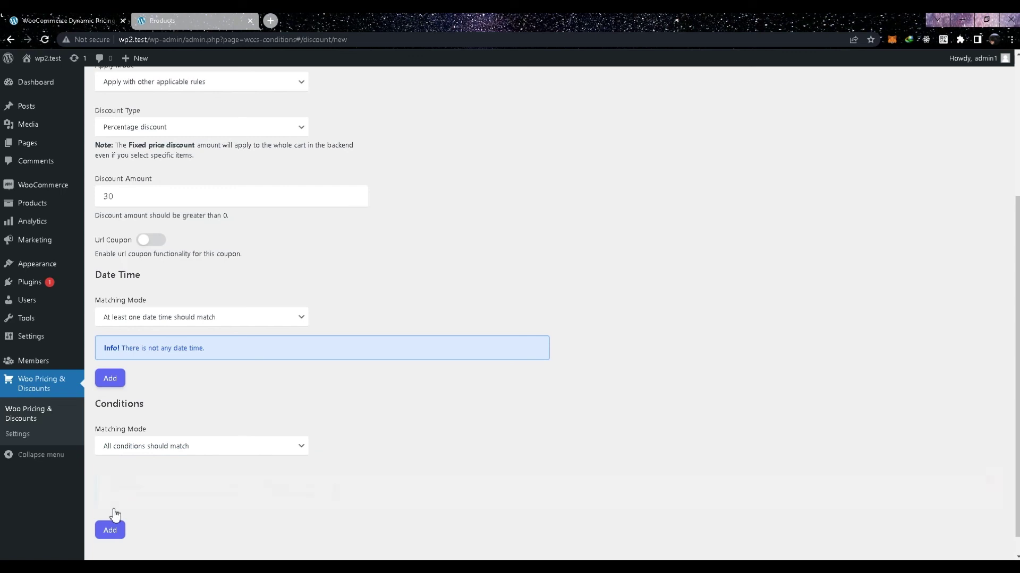
pyautogui.click(150, 486)
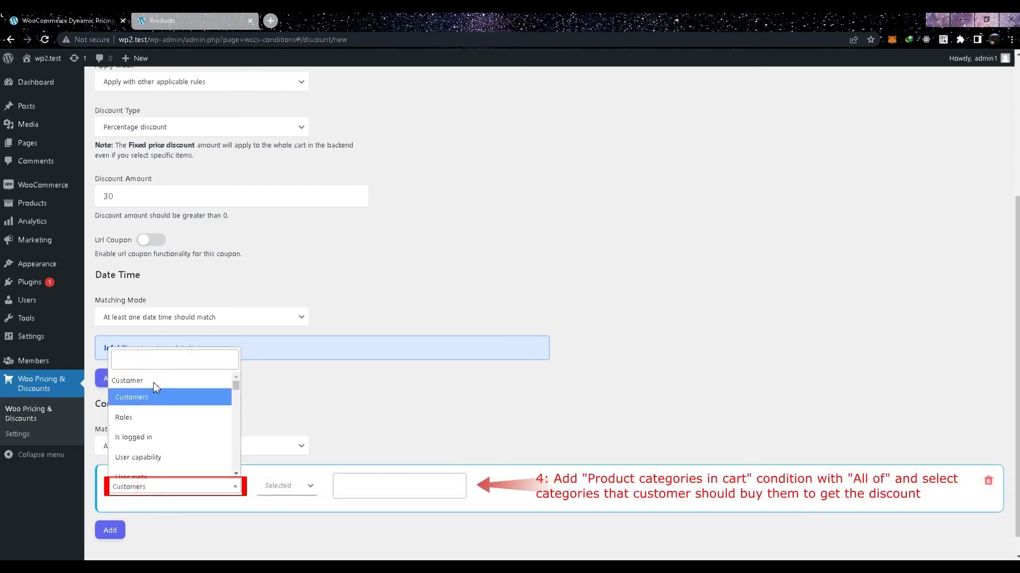
pyautogui.write('product')
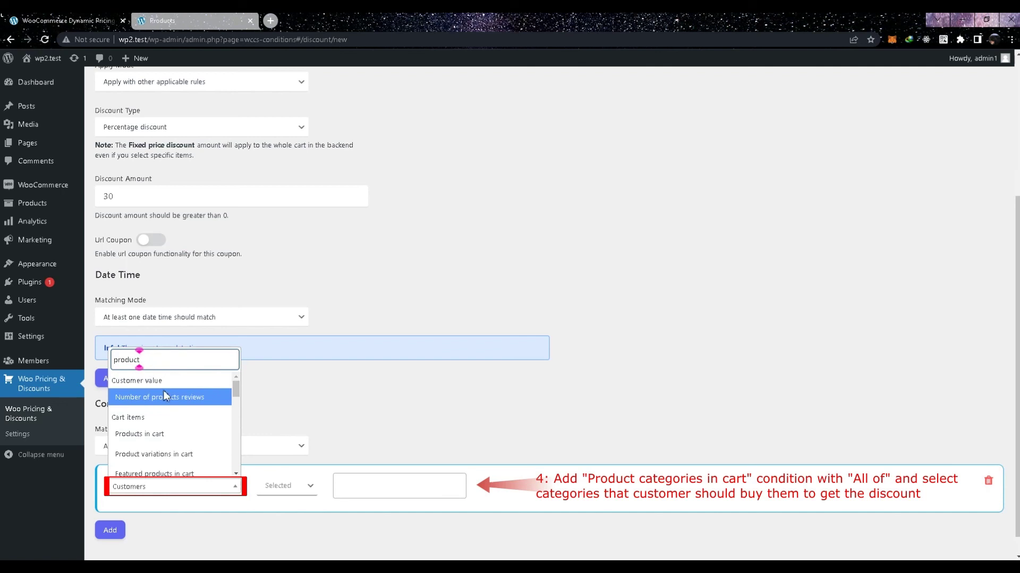
pyautogui.moveTo(237, 387); pyautogui.dragTo(237, 400)
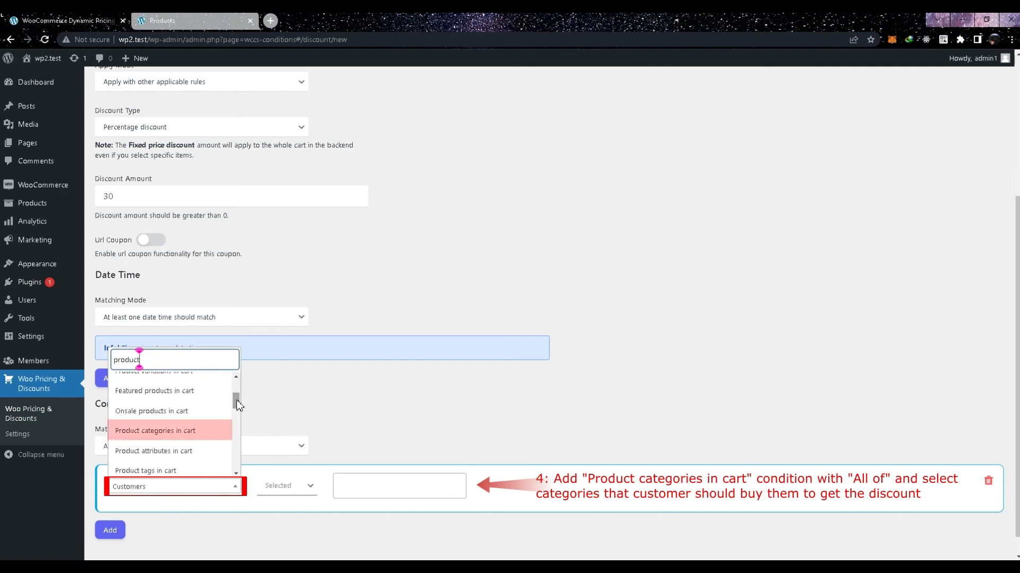
pyautogui.click(170, 435)
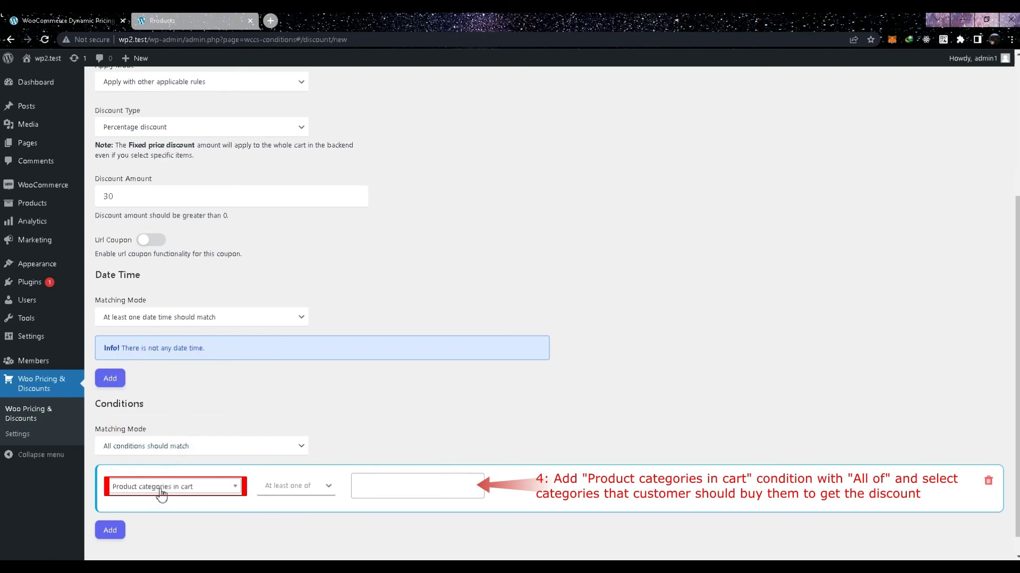
pyautogui.click(299, 486)
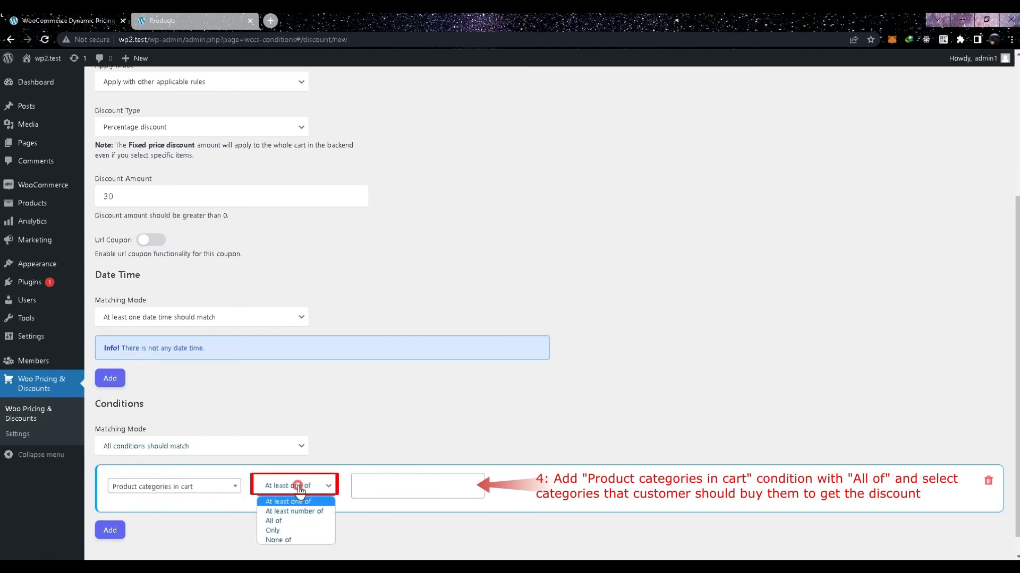
pyautogui.click(276, 520)
# Choose Clothing/Hoodies and Clothing/Tshirts as the condition's categories and save the discount rule.
pyautogui.click(380, 485)
pyautogui.write('hoodies')
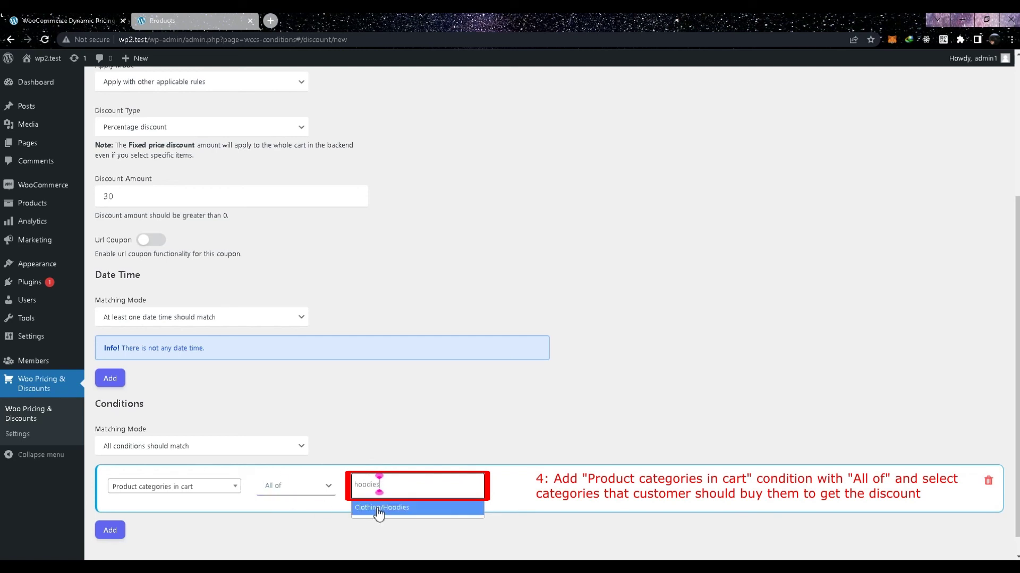
pyautogui.click(382, 509)
pyautogui.click(432, 484)
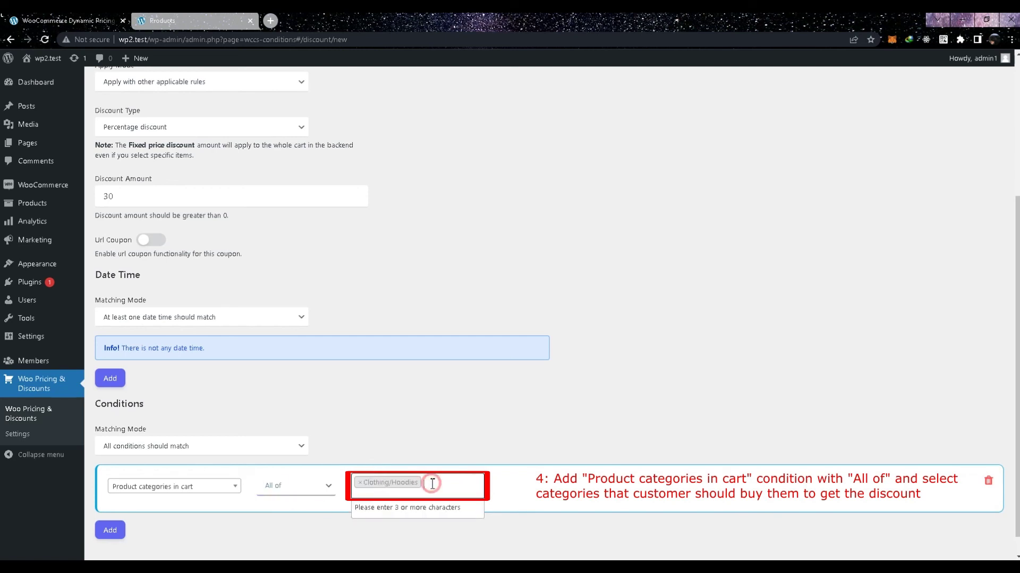
pyautogui.write('tshirt')
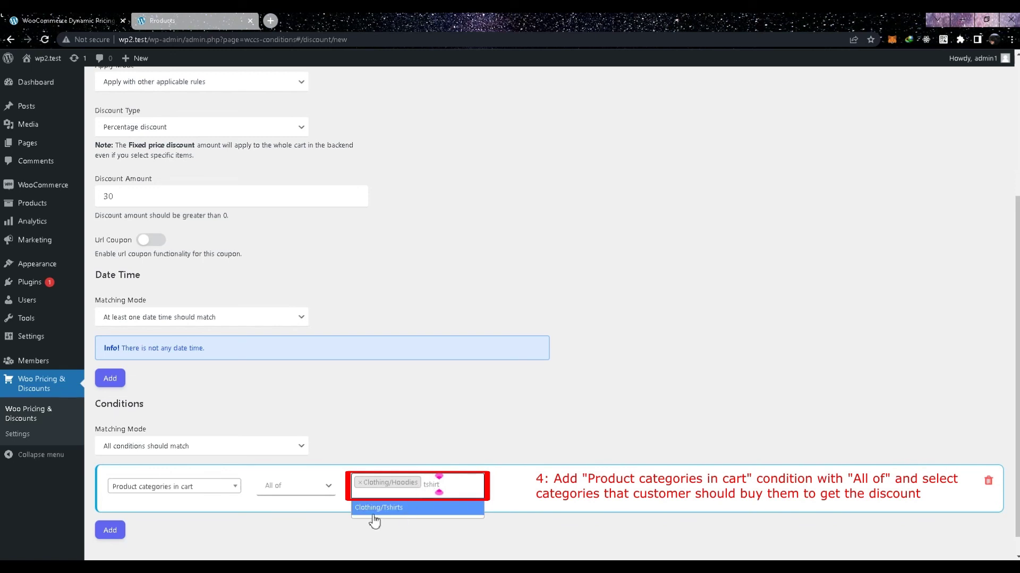
pyautogui.click(389, 513)
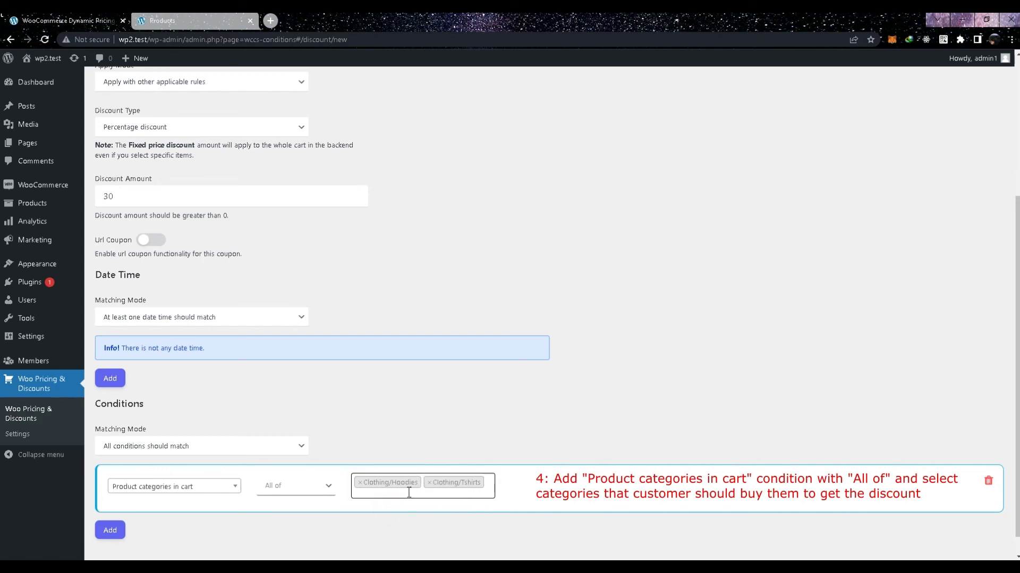
pyautogui.scroll(5, 412, 492)
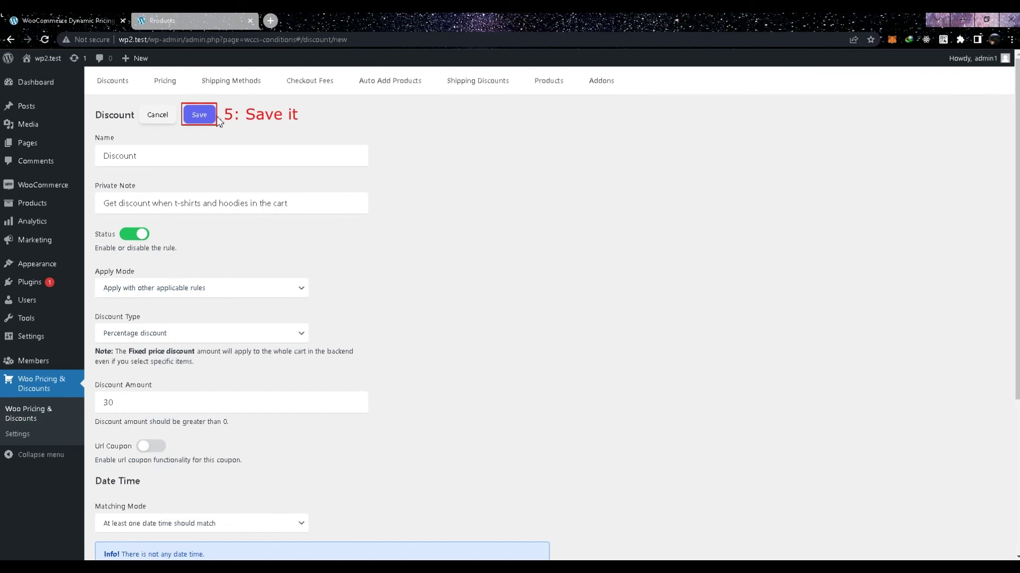
pyautogui.click(200, 115)
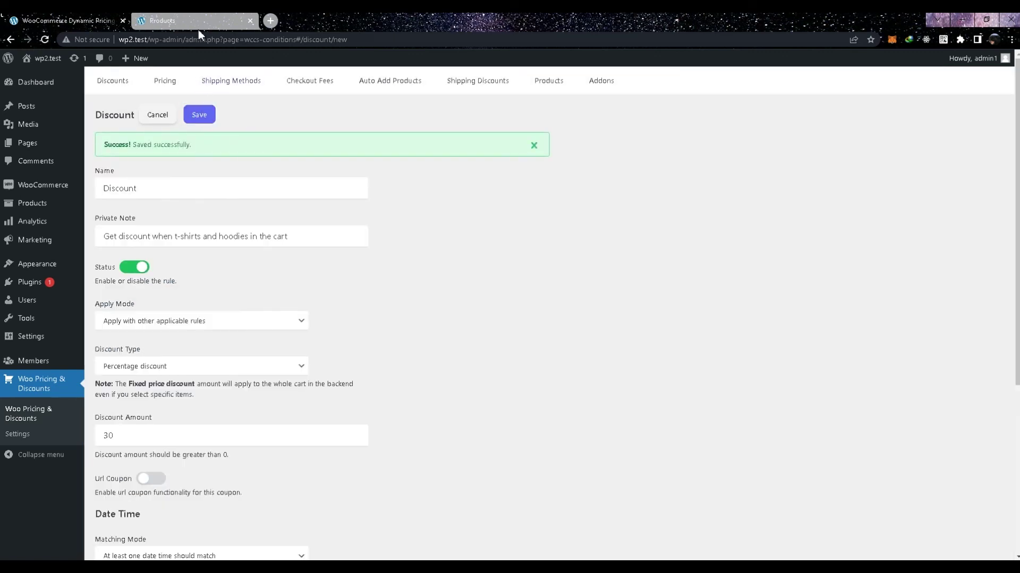
# Switch to the shop, add the Hoodie with Zipper and the Polo to the cart, and view the cart.
pyautogui.click(197, 21)
pyautogui.click(425, 240)
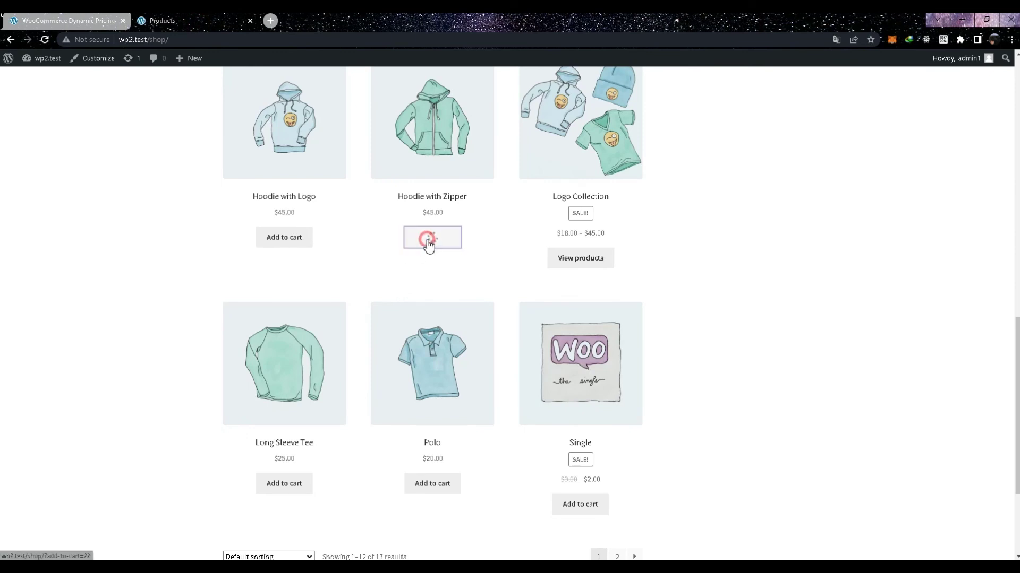
pyautogui.click(438, 484)
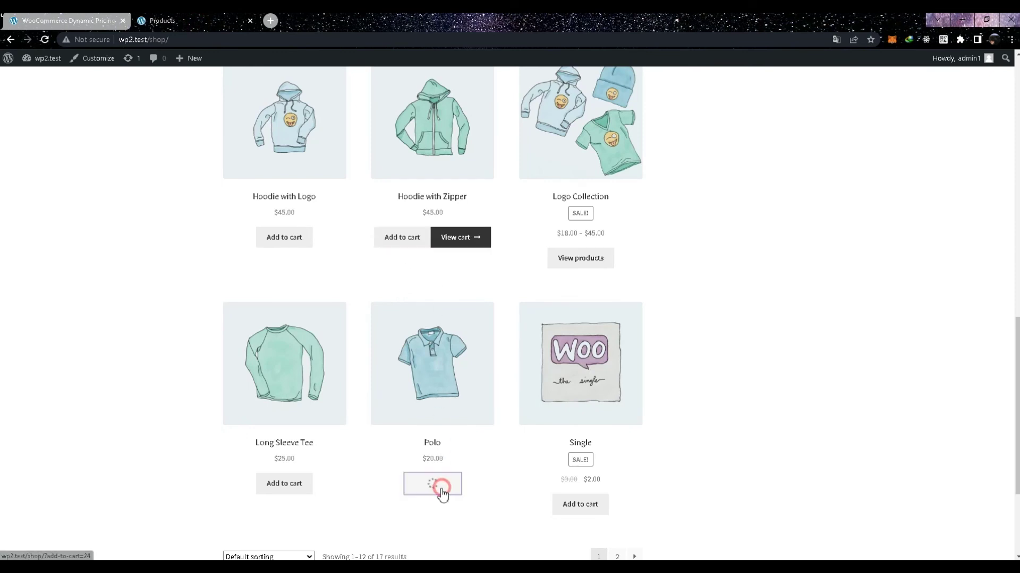
pyautogui.click(476, 494)
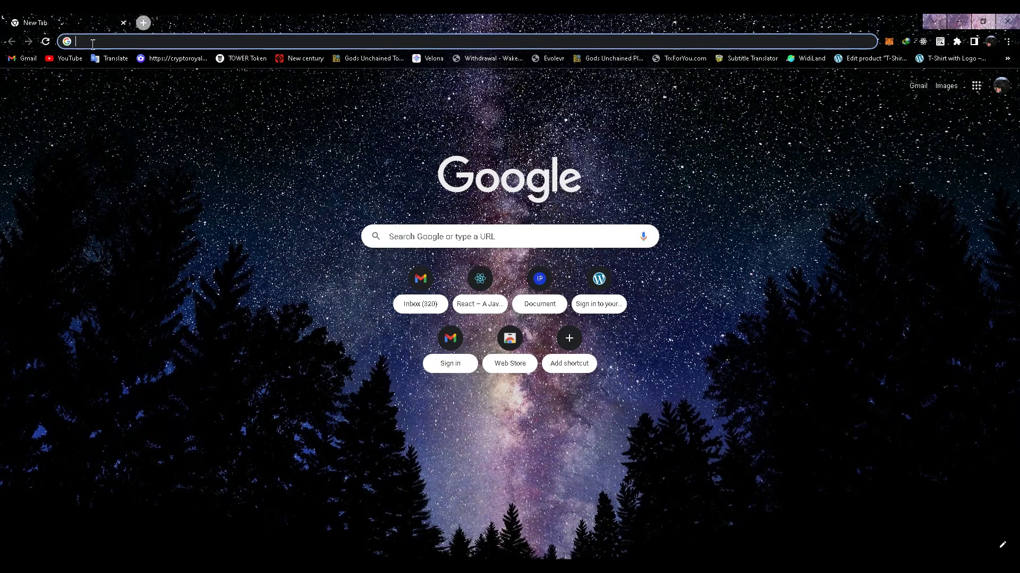
# Open the Asana Plugins website, asanaplugins.com, in the browser.
pyautogui.write('as')
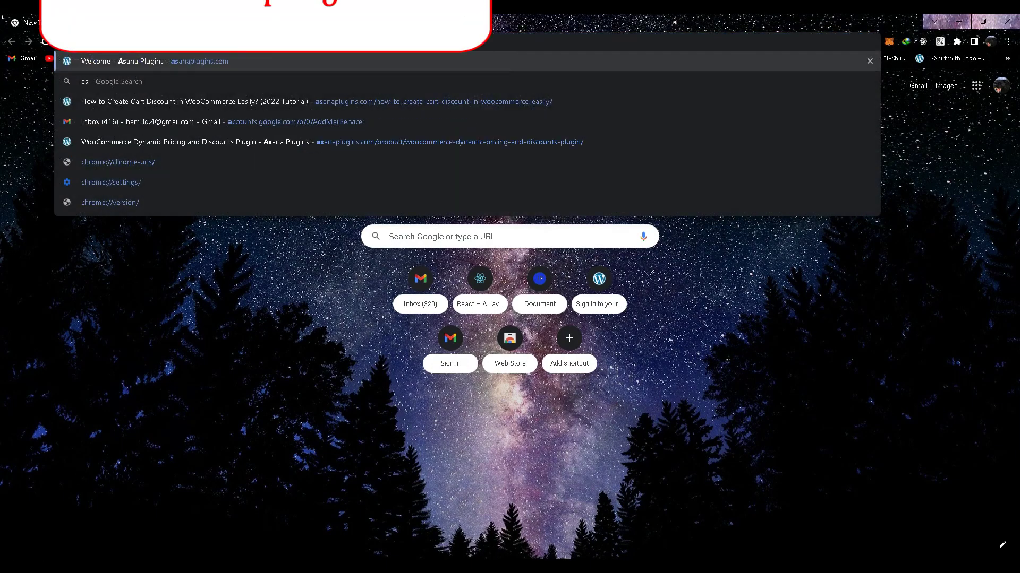